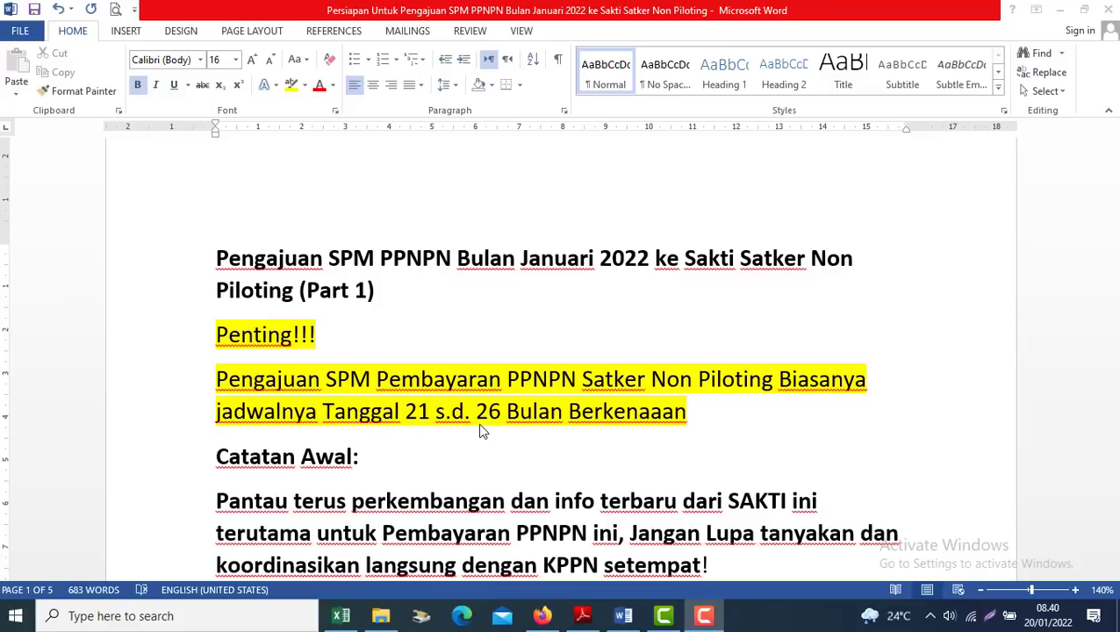
Read the Word notes' first element, selecting the 'Aplikasi Desktop PPNPN 2022' heading and 'Aplikasi SAKTI'
click(388, 458)
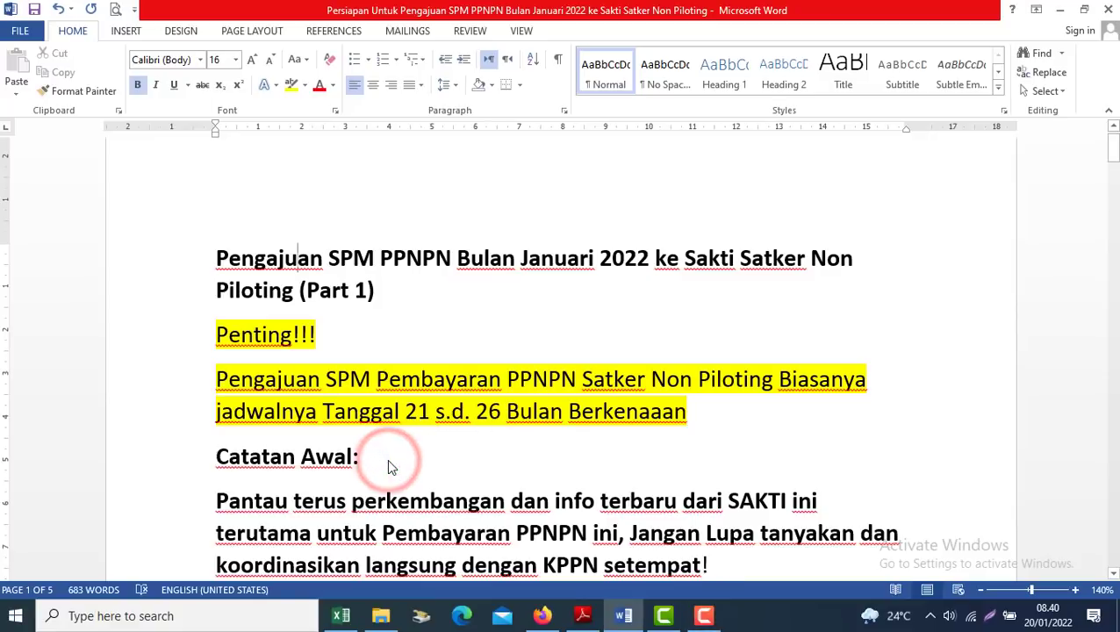
key(Down)
key(Down)
key(Down)
key(Down)
key(Down)
key(Down)
key(Down)
key(Down)
key(Down)
key(Down)
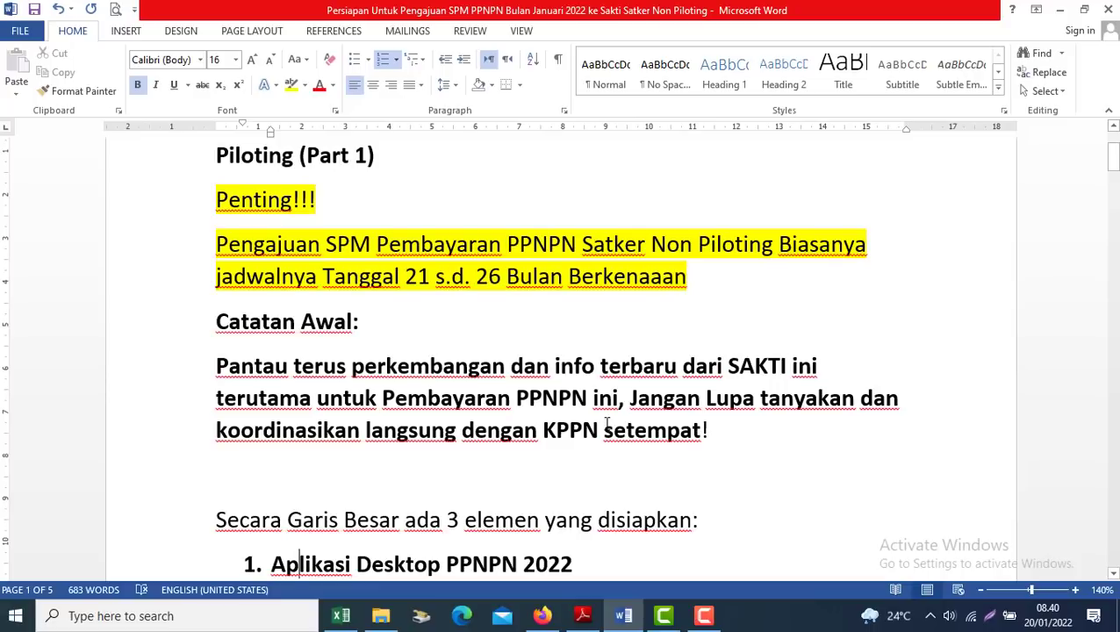
click(422, 492)
key(Down)
key(Down)
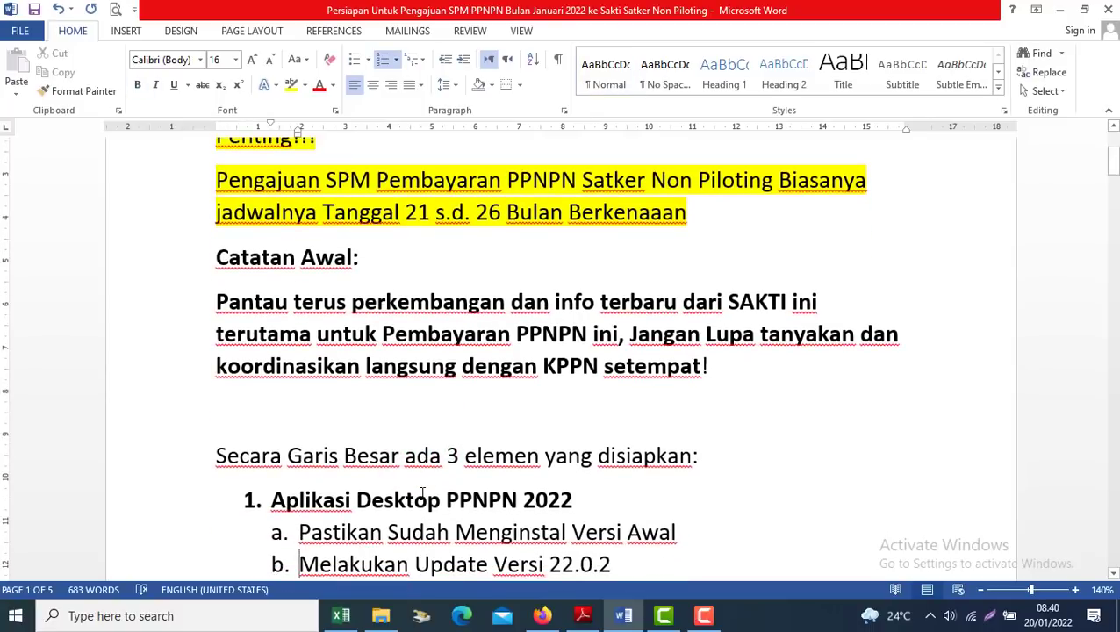
key(Down)
key(Down)
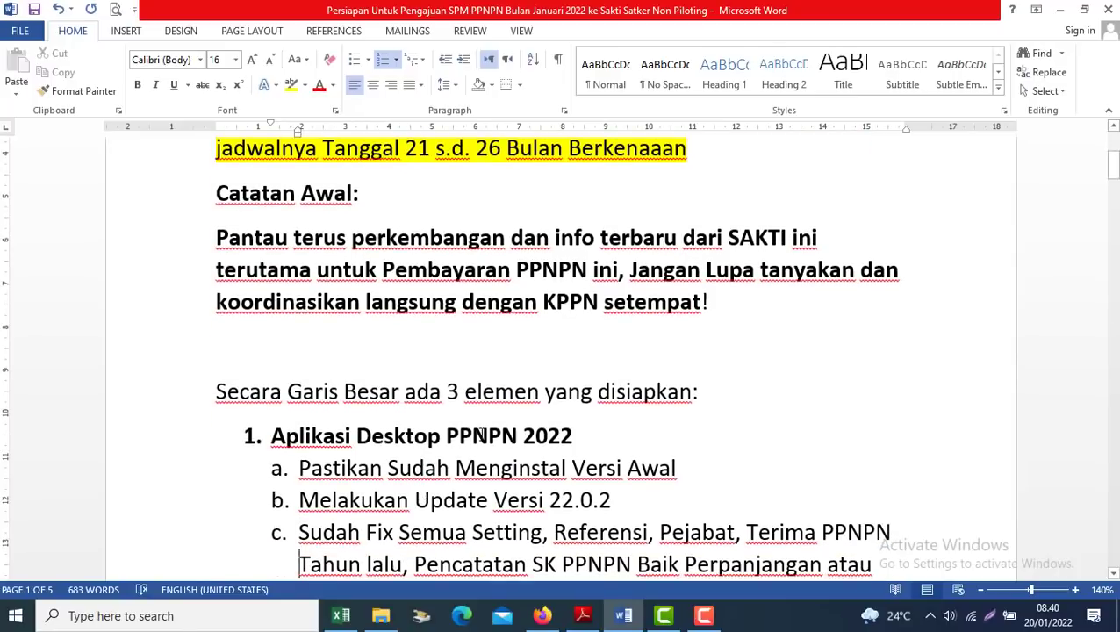
drag(241, 435, 581, 435)
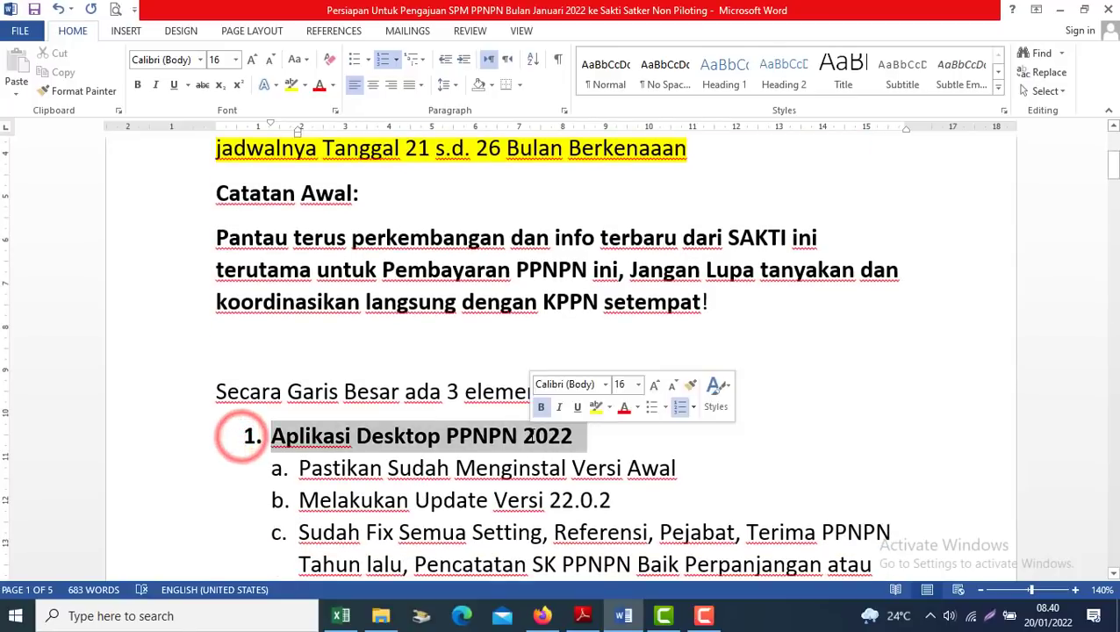
drag(1115, 175, 1063, 304)
drag(424, 474, 210, 484)
drag(1114, 314, 1113, 170)
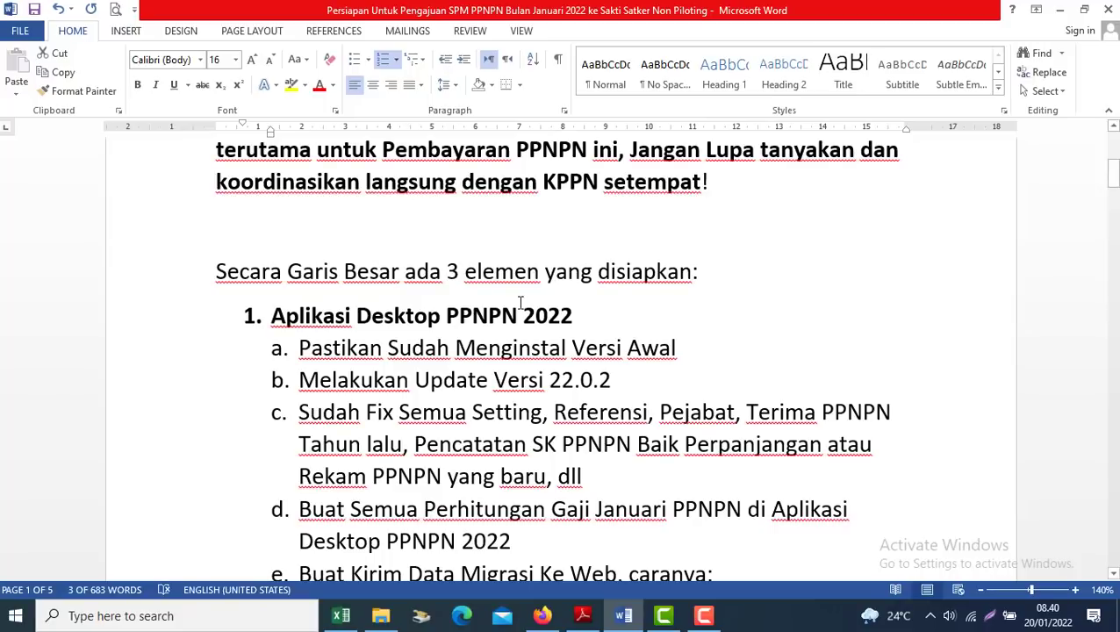
Read items a to f, select item e with its note, and minimise Word
click(253, 316)
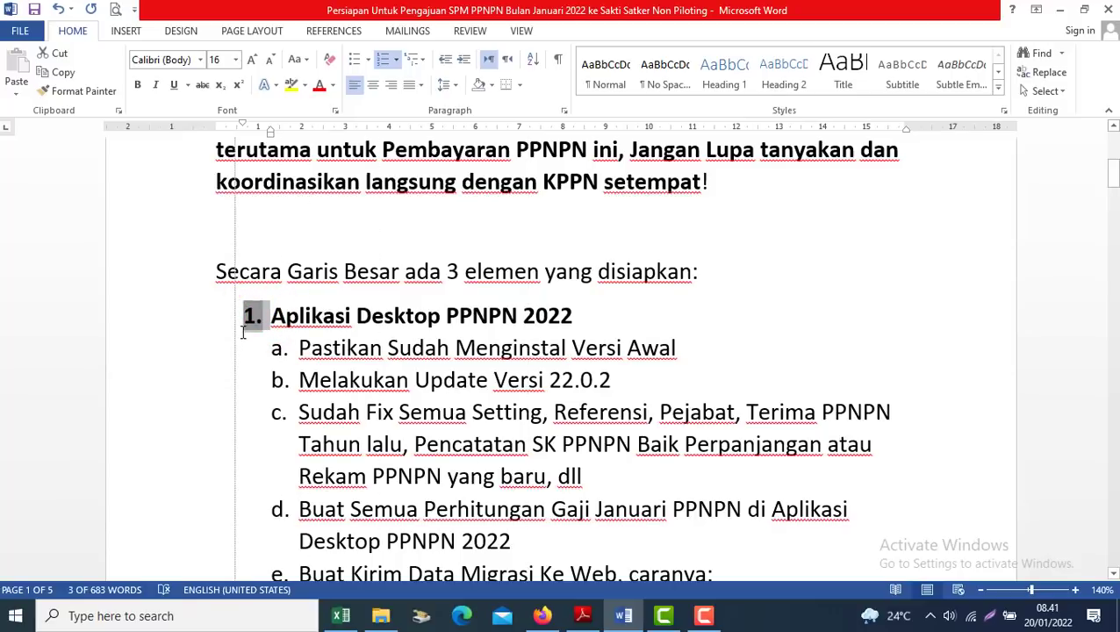
click(432, 357)
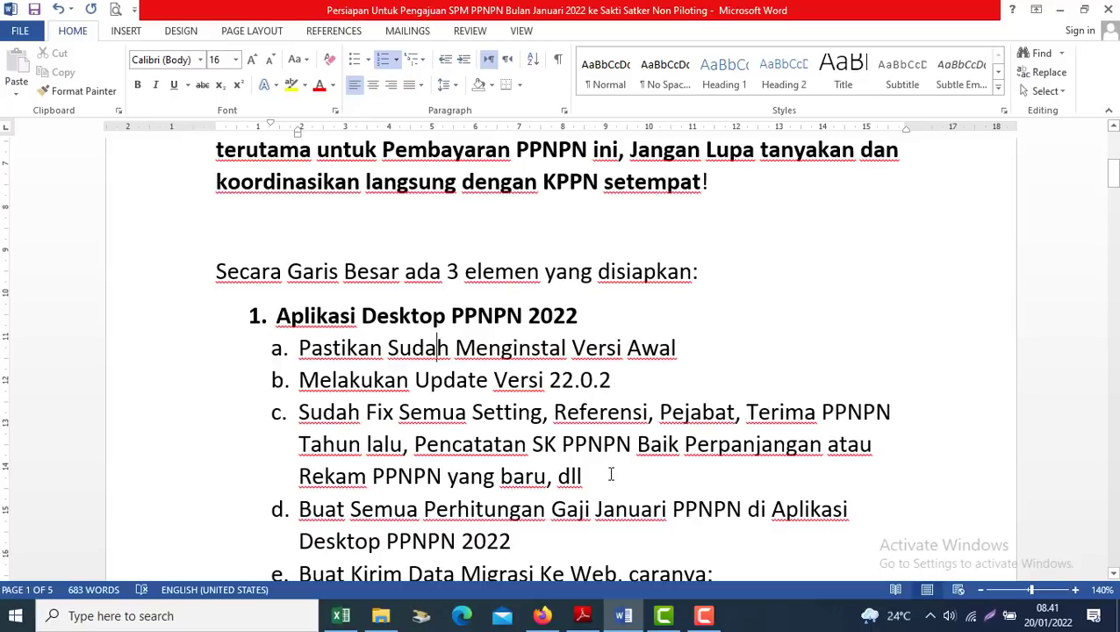
click(485, 470)
key(Down)
key(Down)
key(Down)
key(Down)
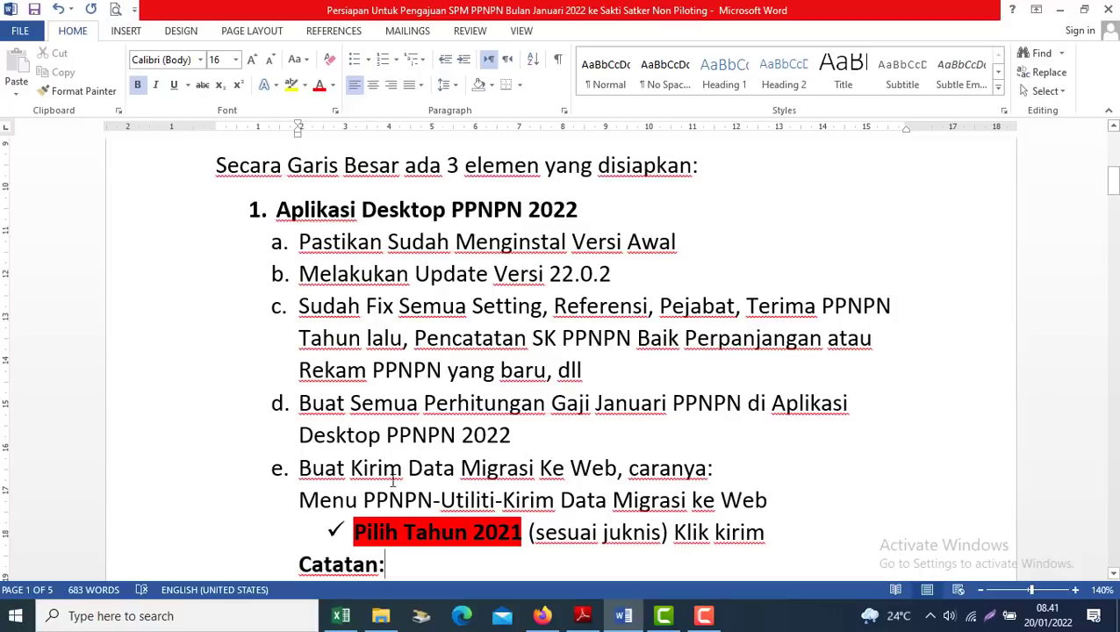
click(449, 537)
key(Down)
key(Down)
key(Down)
key(Down)
key(Down)
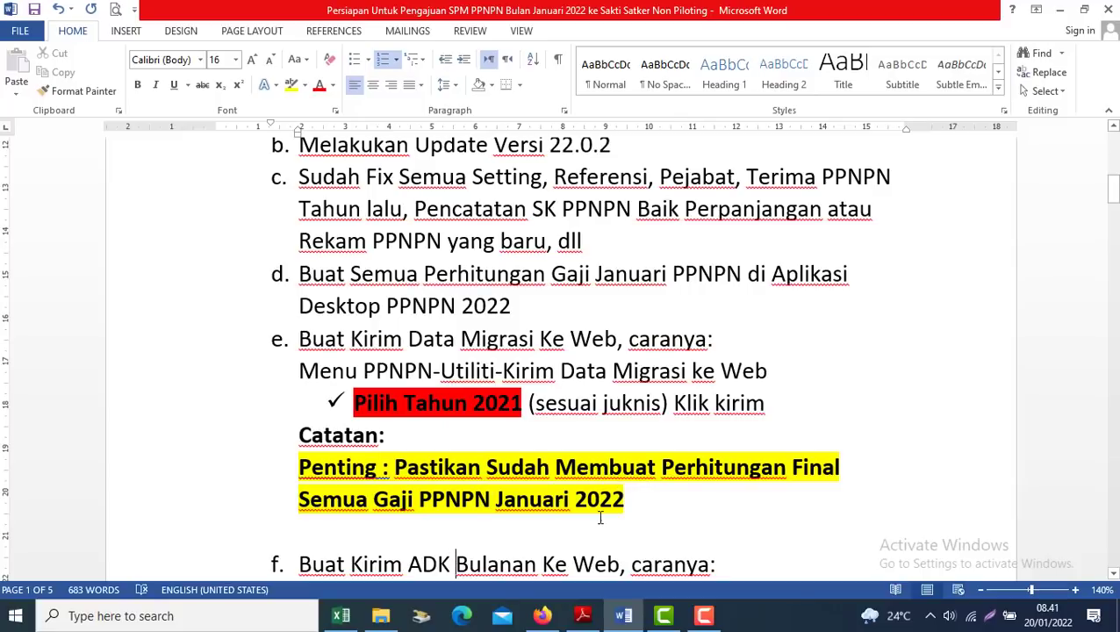
drag(625, 507, 250, 336)
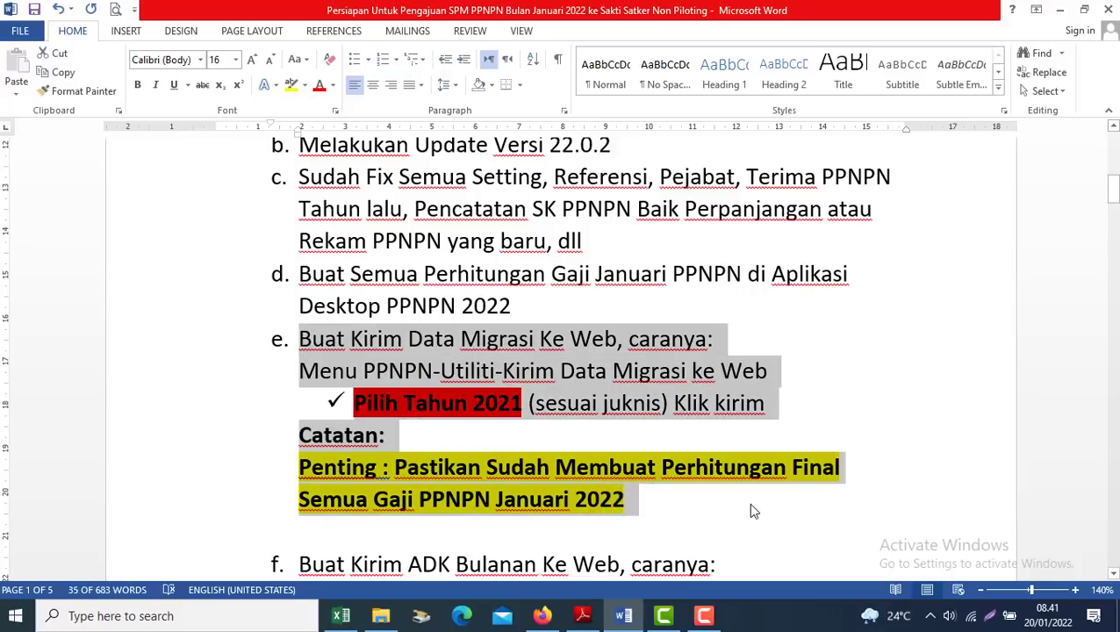
key(super+d)
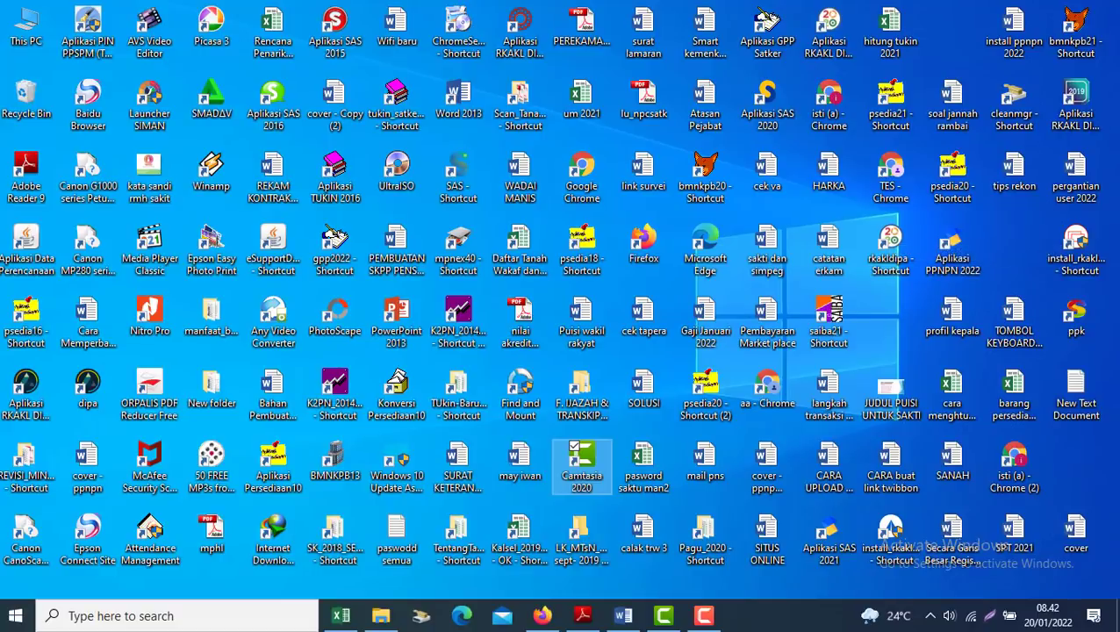
Launch Aplikasi PPNPN 2022 and log in as admin with the account password
click(960, 273)
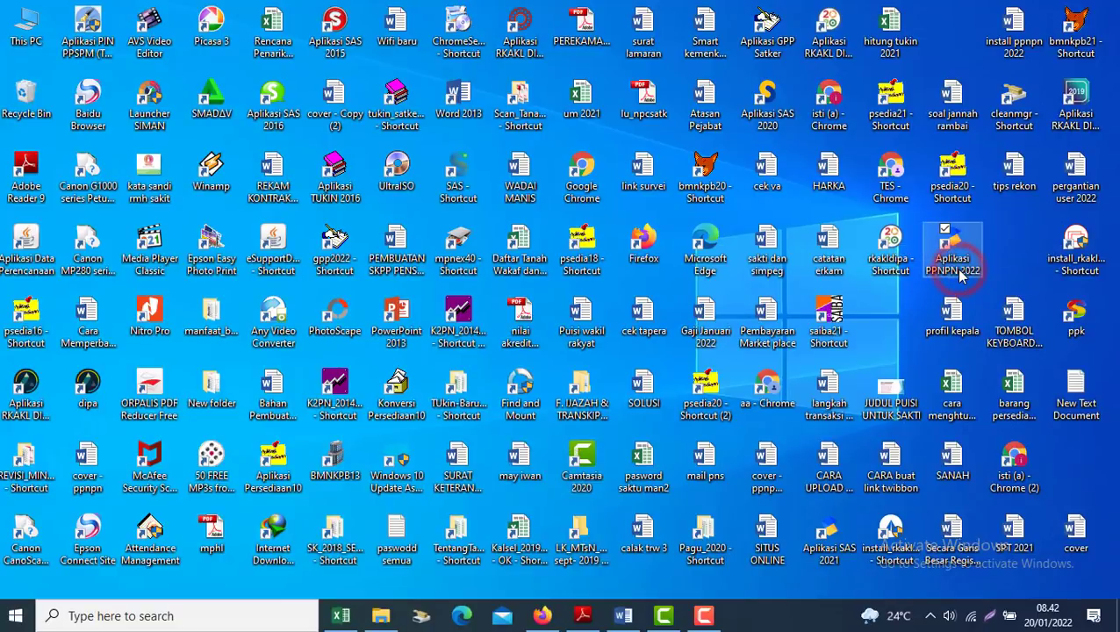
text(admin)
key(Tab)
text(admin)
key(Tab)
key(Tab)
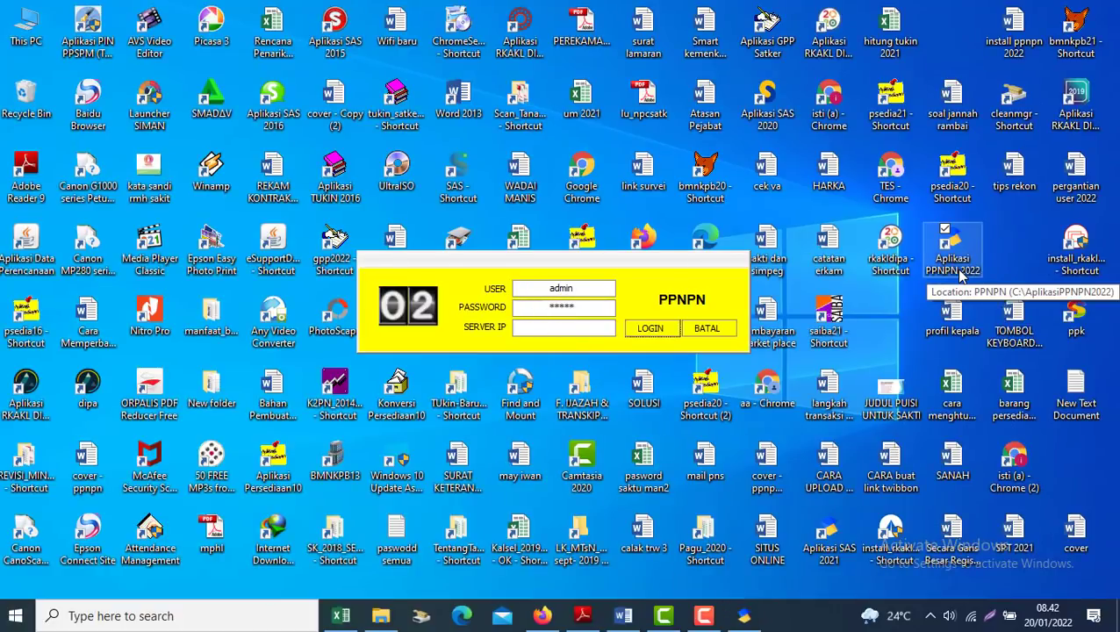
key(Return)
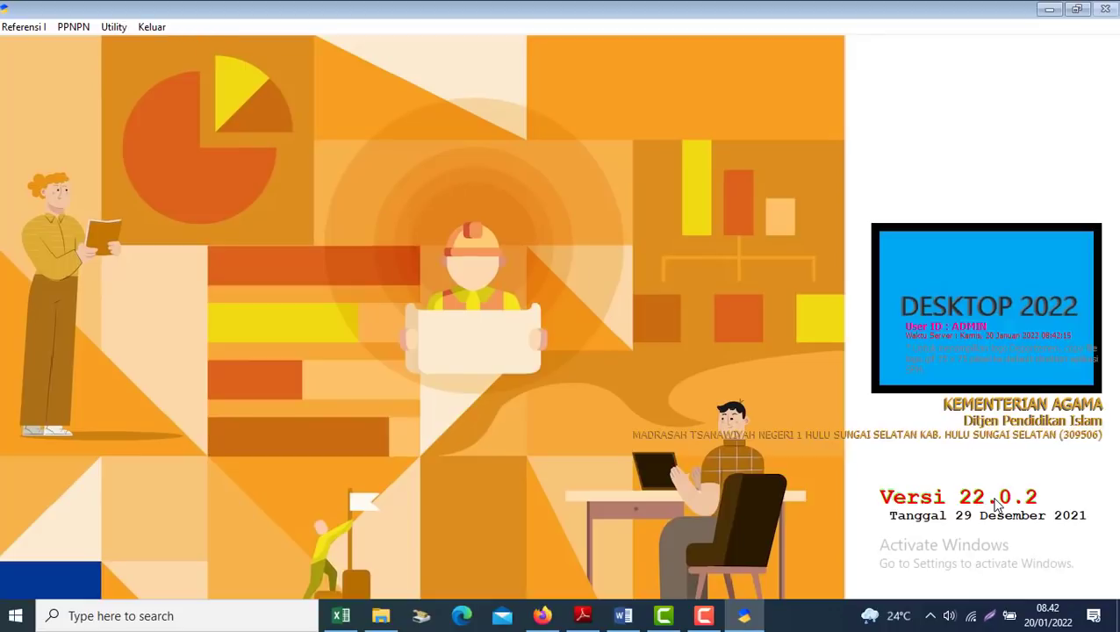
click(35, 28)
click(32, 92)
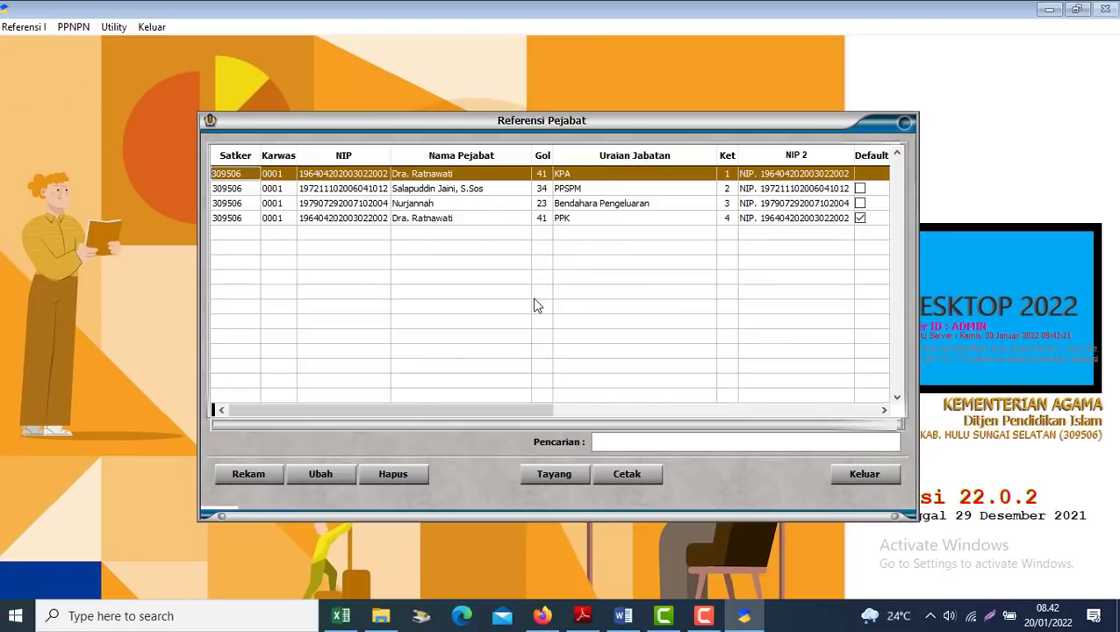
click(485, 219)
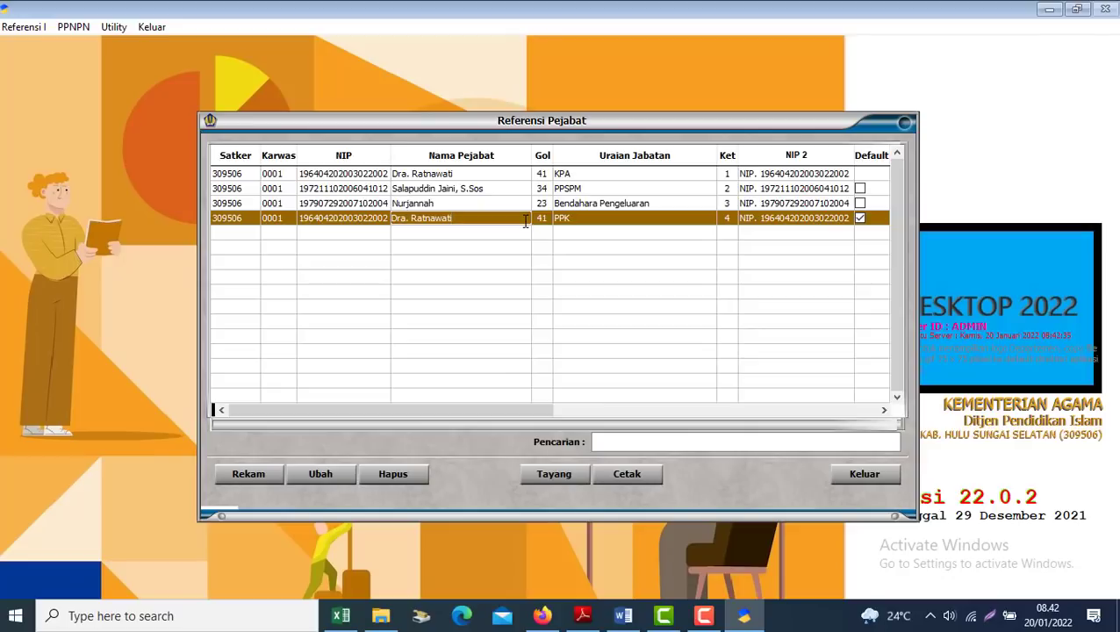
click(846, 474)
click(74, 26)
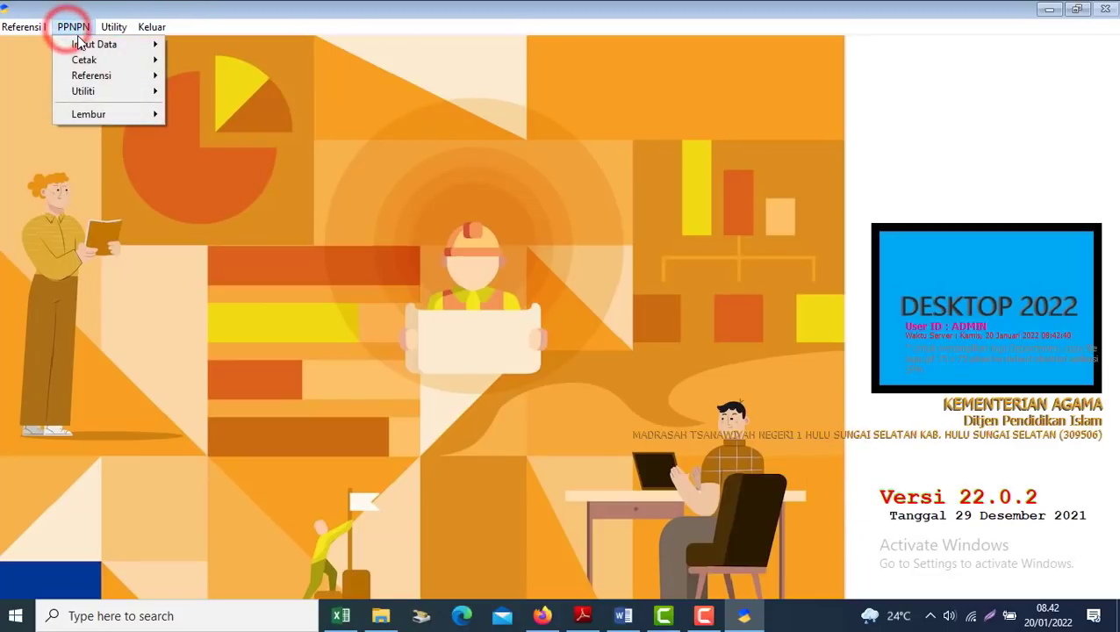
click(79, 44)
click(184, 44)
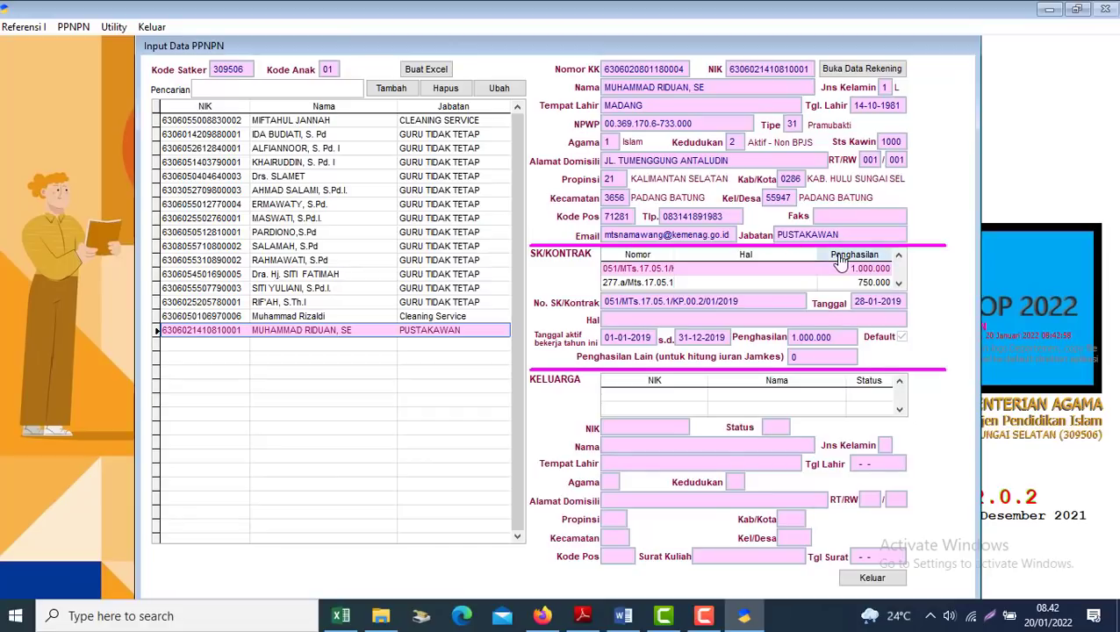
click(873, 578)
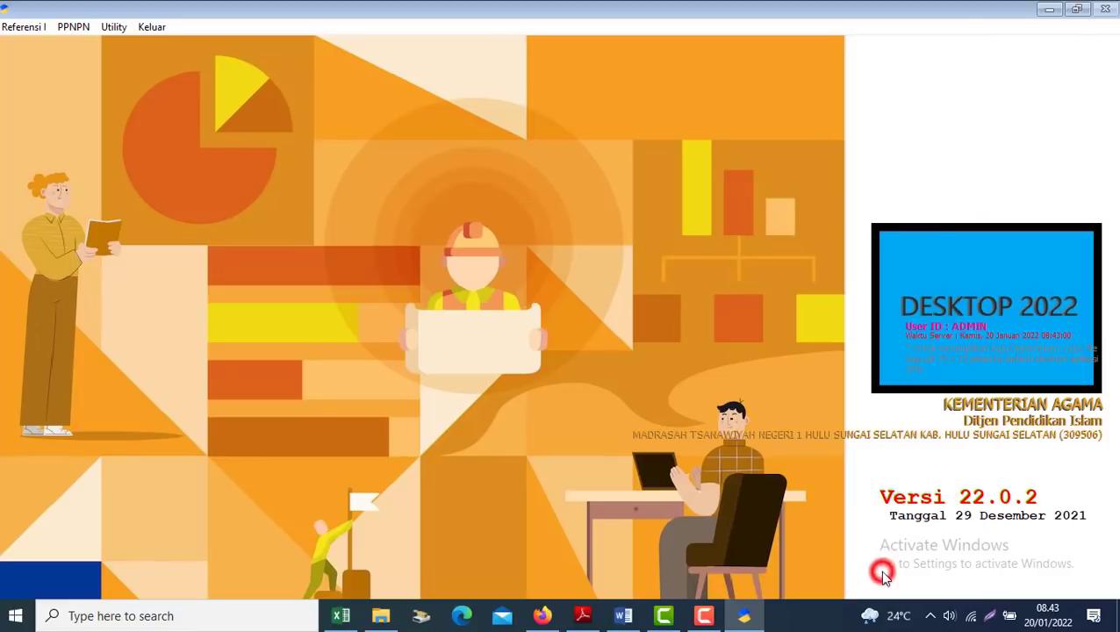
click(76, 27)
click(86, 45)
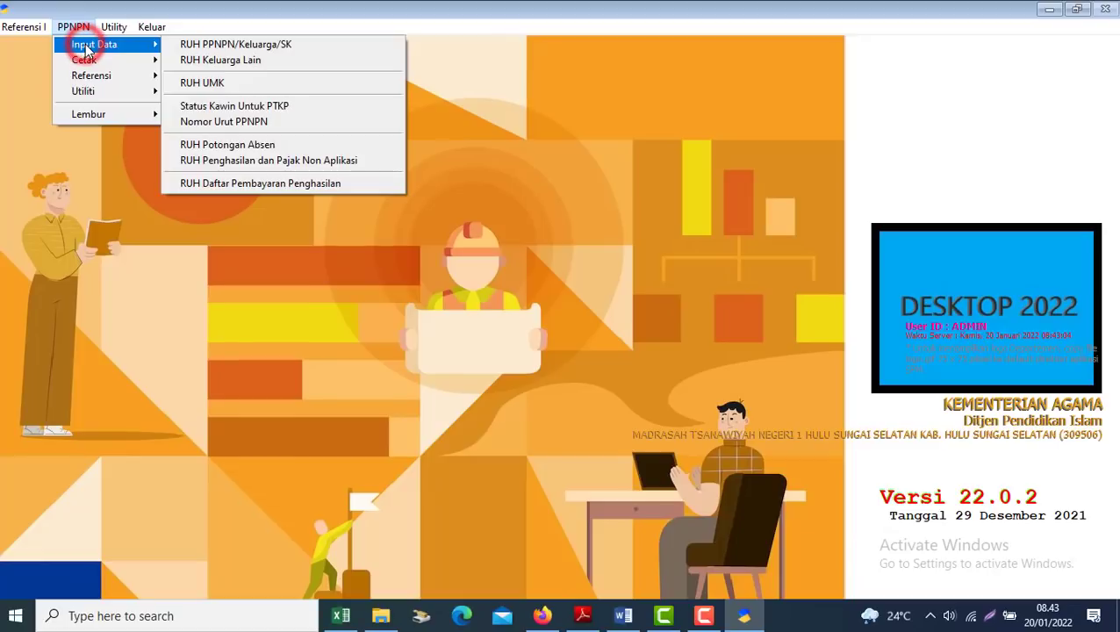
click(235, 185)
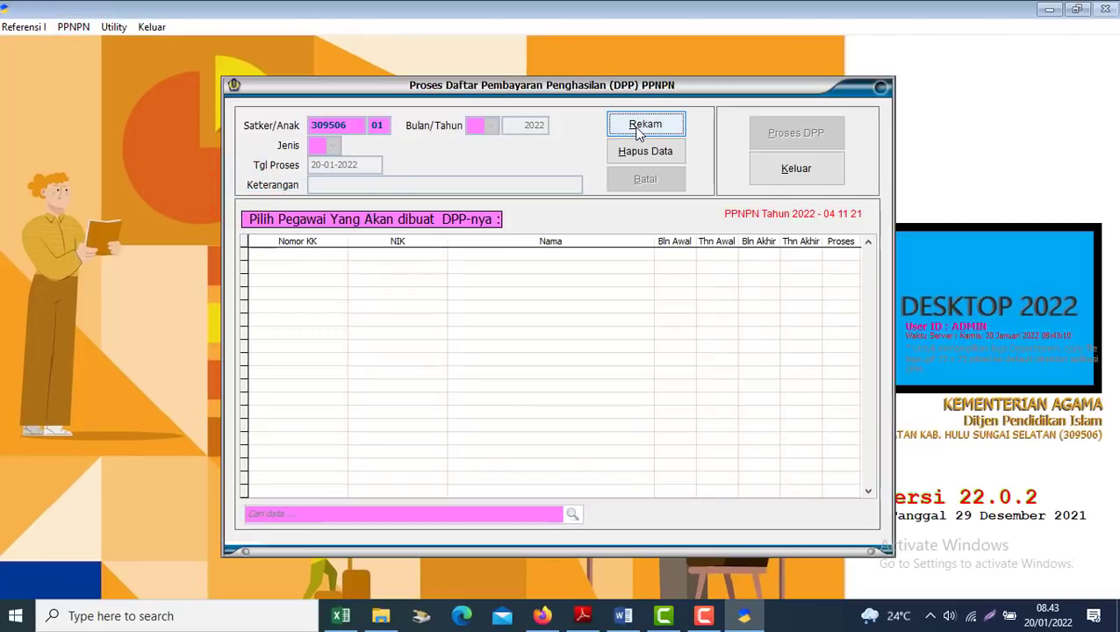
click(641, 124)
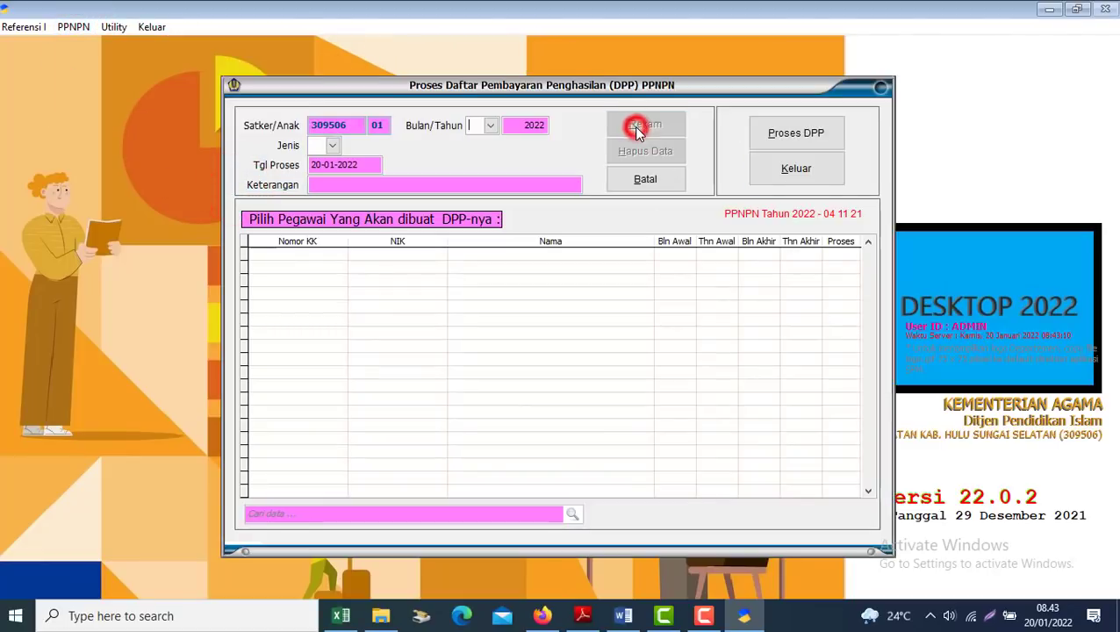
click(490, 125)
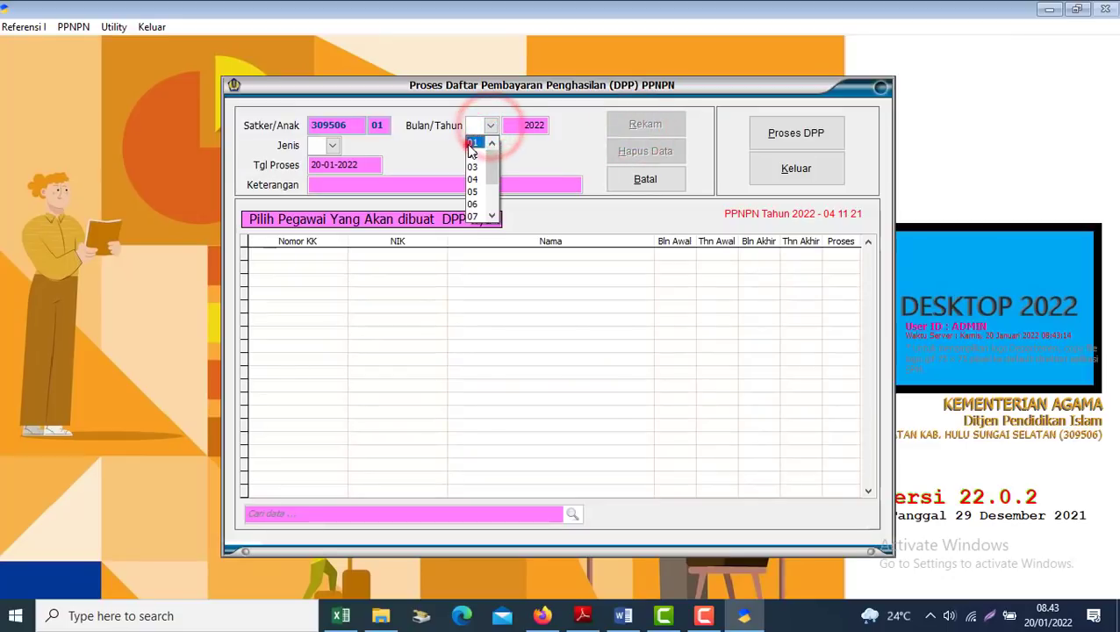
click(472, 143)
click(333, 147)
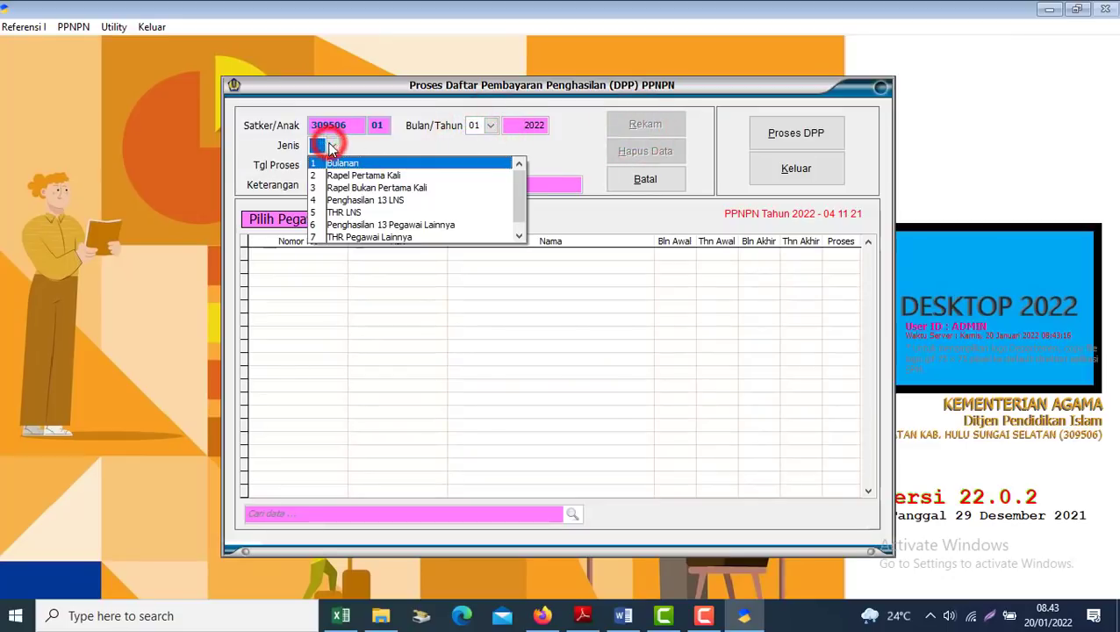
click(340, 164)
click(354, 185)
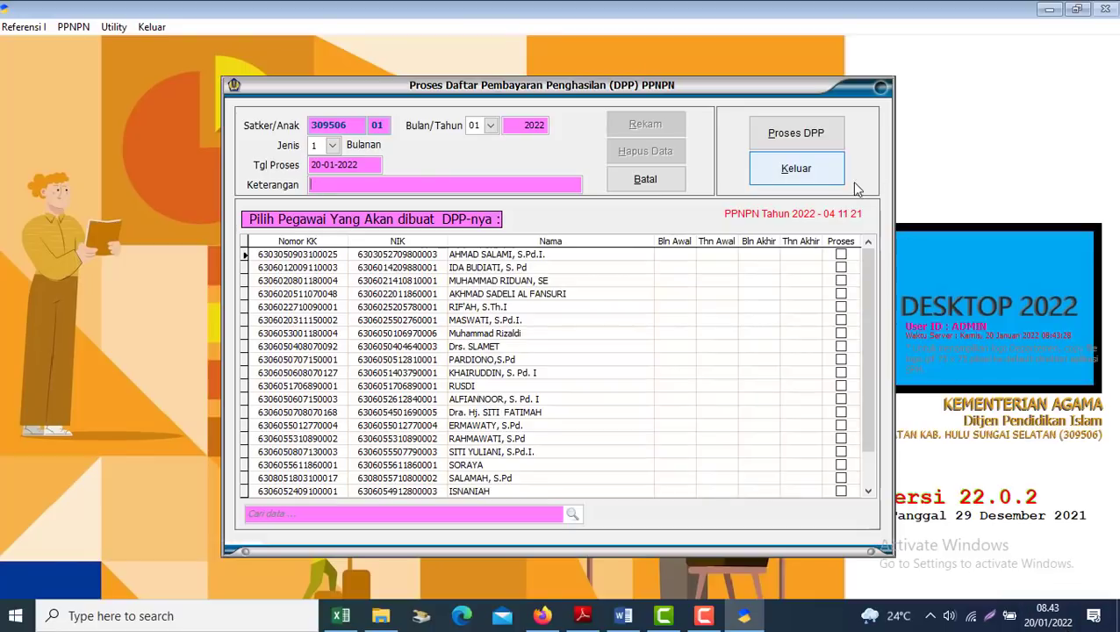
click(579, 185)
text(Bu)
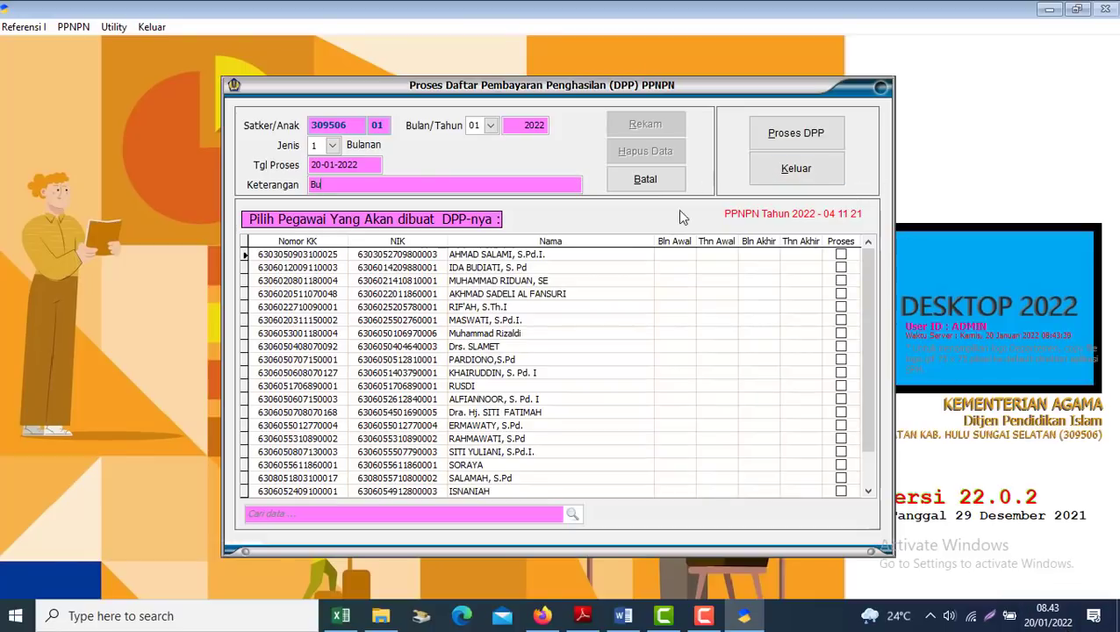
click(786, 179)
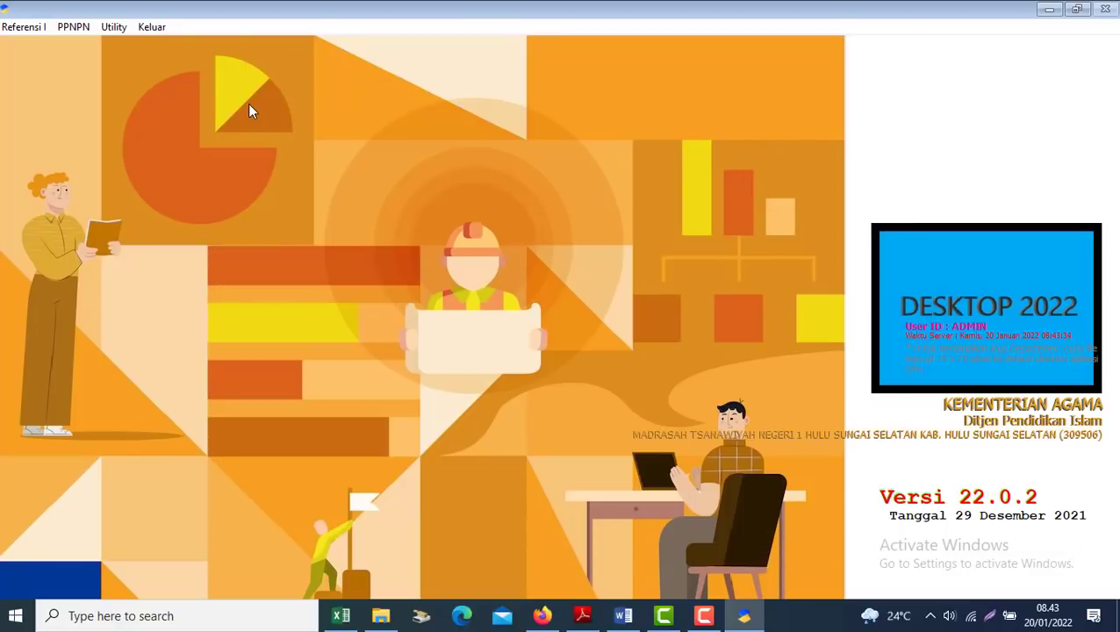
click(88, 29)
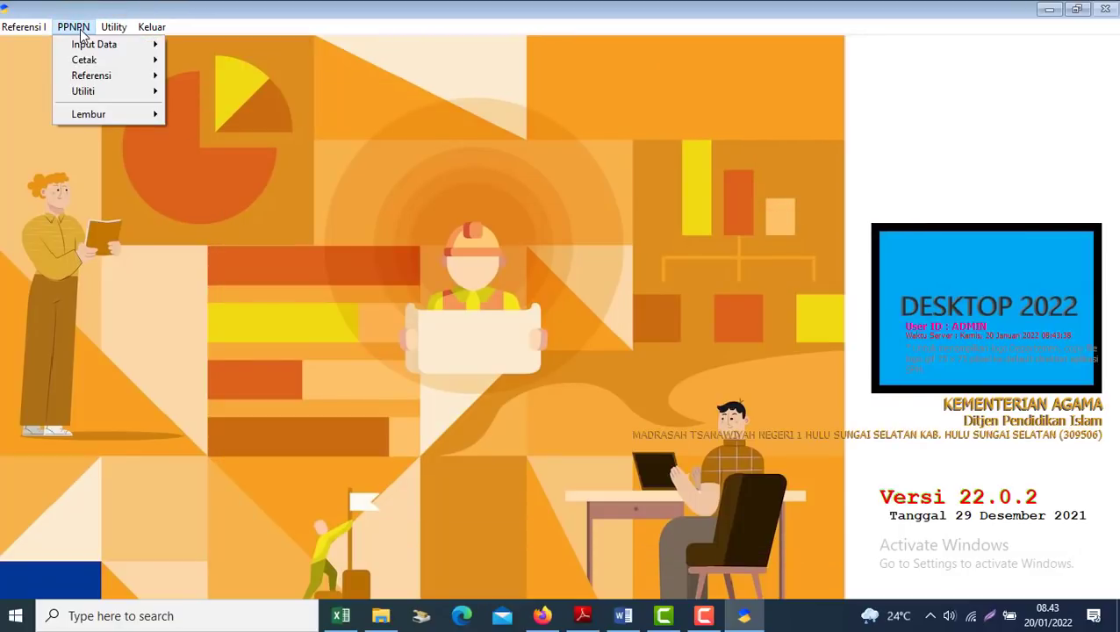
Display the Cetak Daftar PPNPN list for satker 309506, month 01, then return to the Word guide
mouse_move(84, 59)
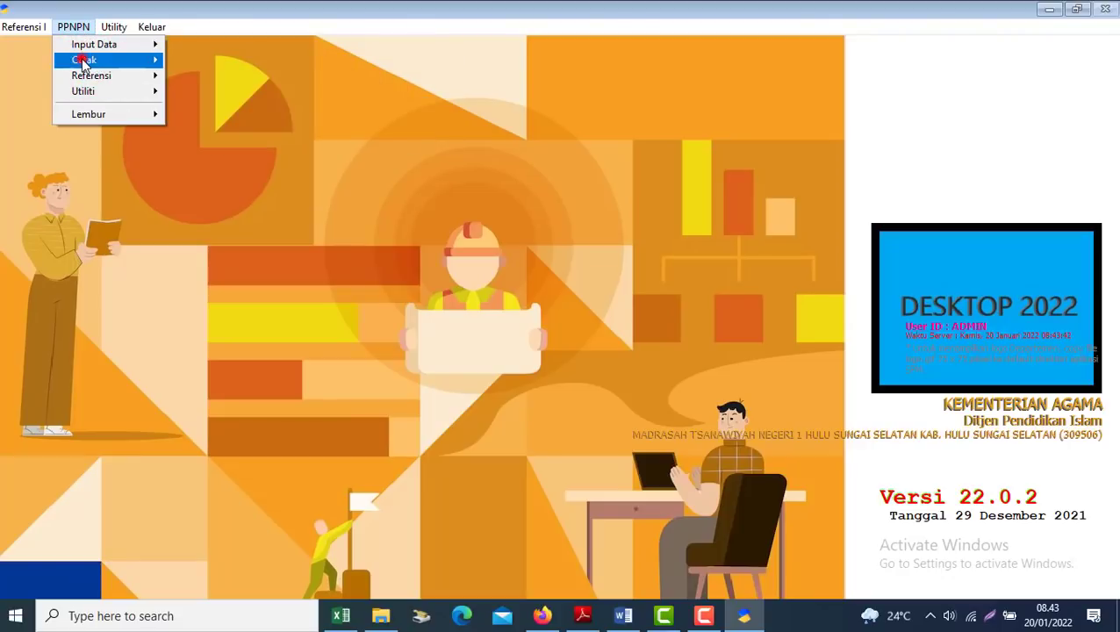
click(85, 60)
click(239, 63)
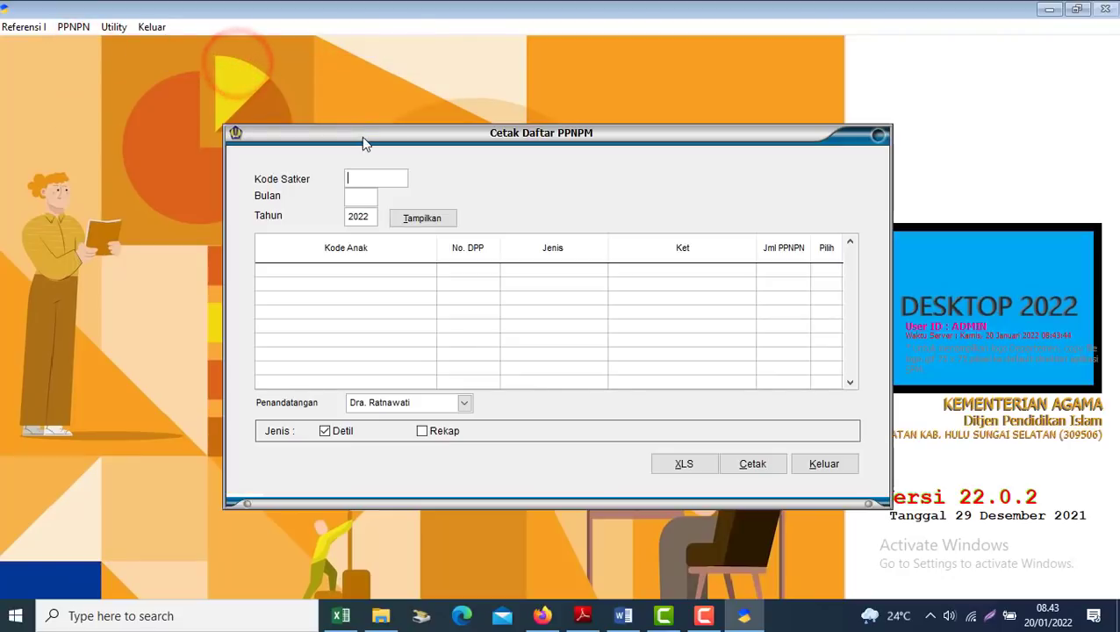
text(309)
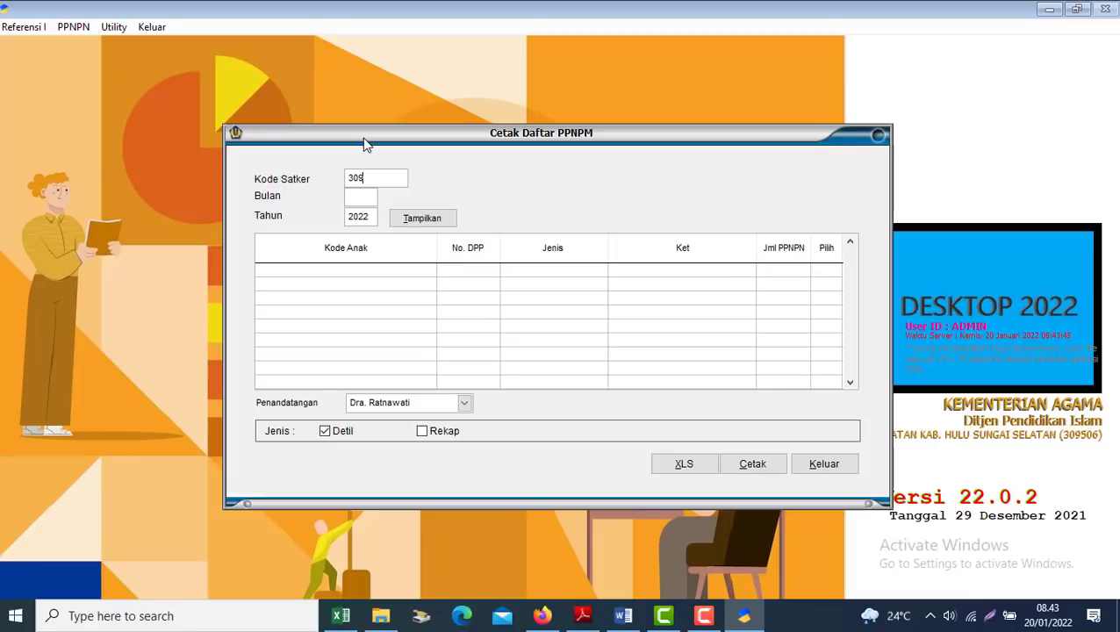
text(506)
key(Return)
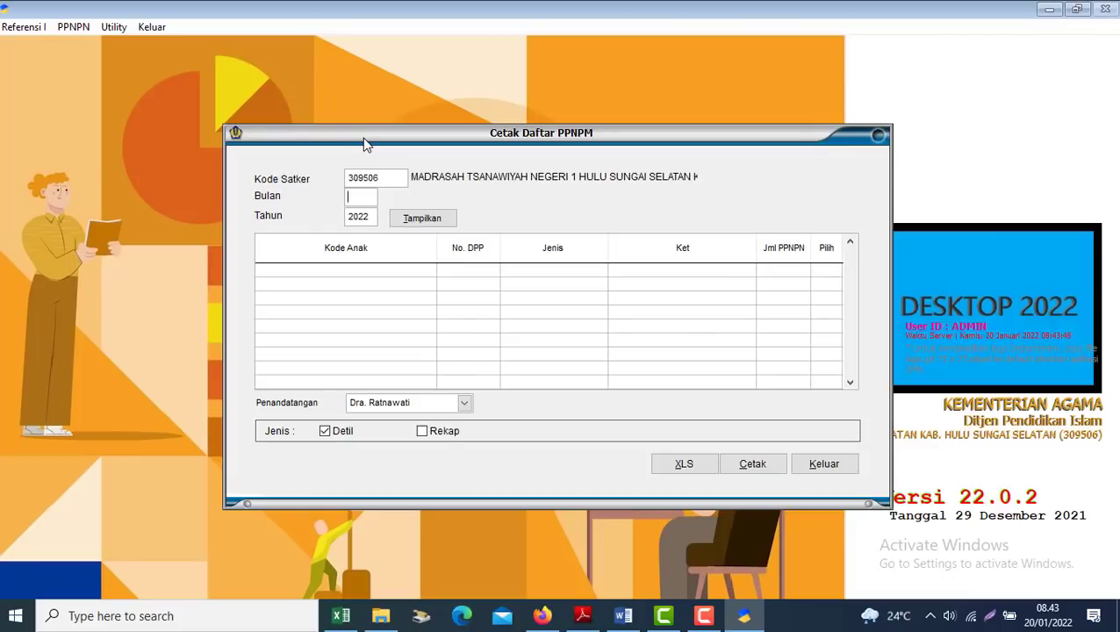
text(01)
key(Return)
key(Return)
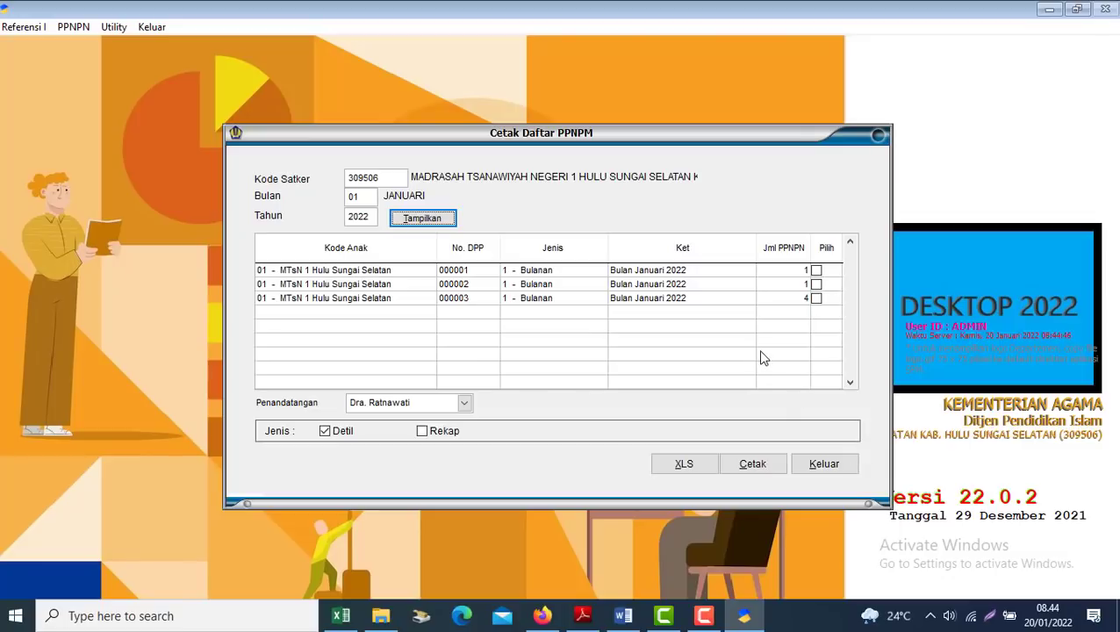
click(623, 615)
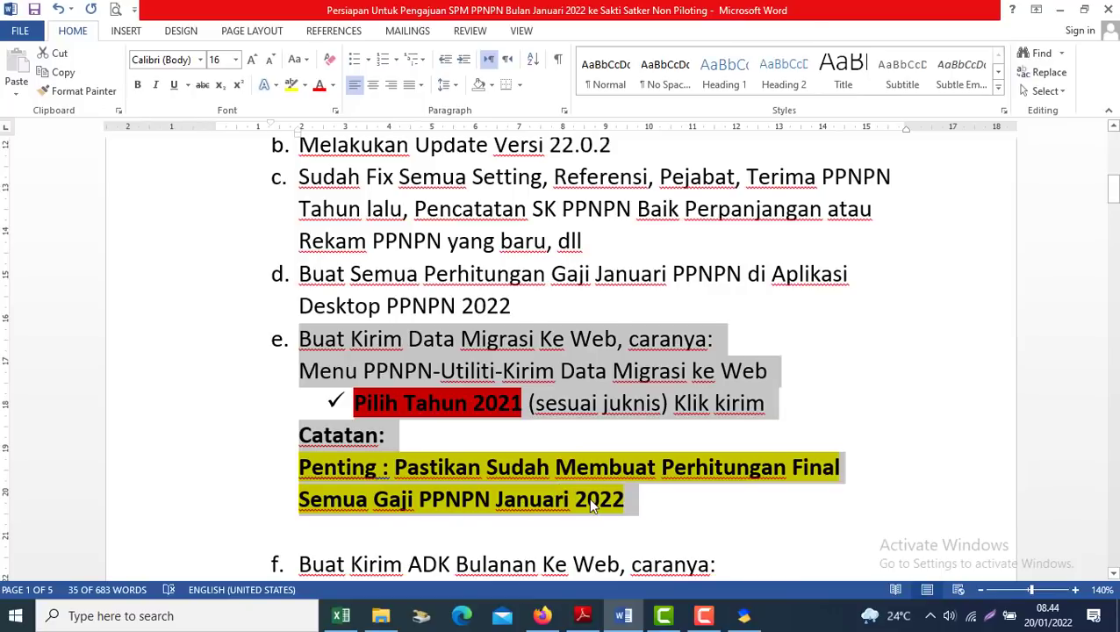
Close the print list and open Kirim Data Migrasi ke Web with year 2021
click(544, 461)
key(alt+Tab)
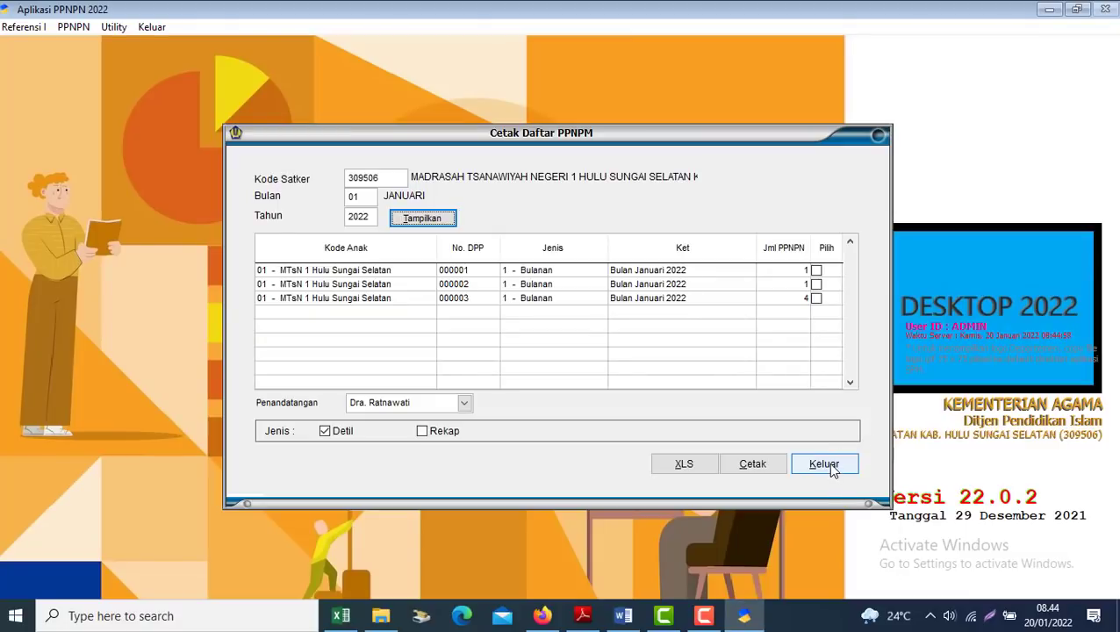
click(830, 465)
click(110, 27)
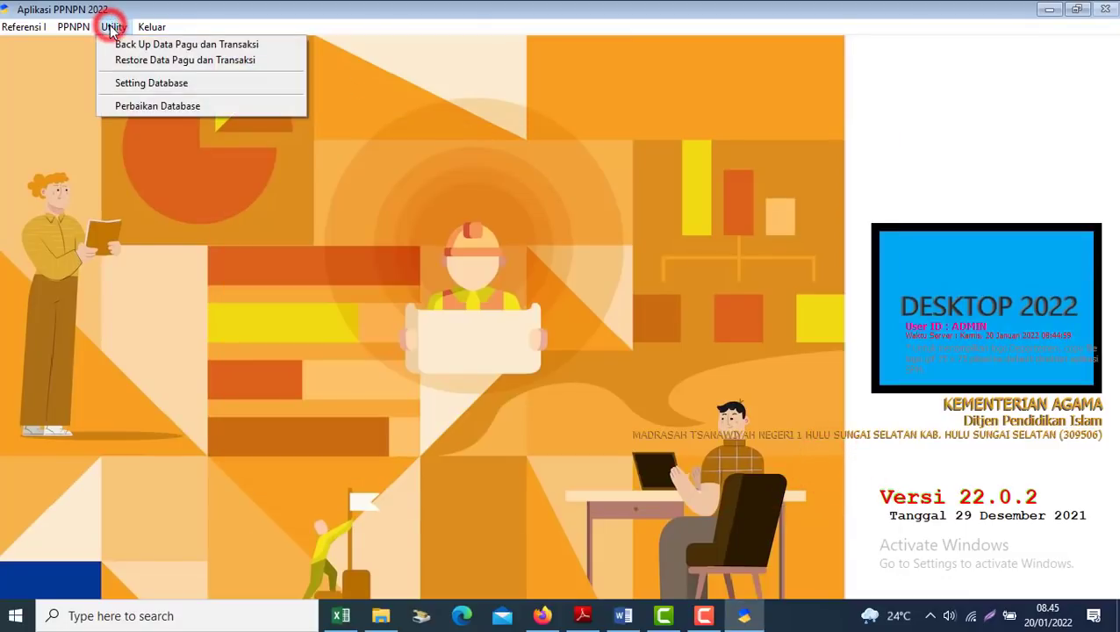
click(85, 28)
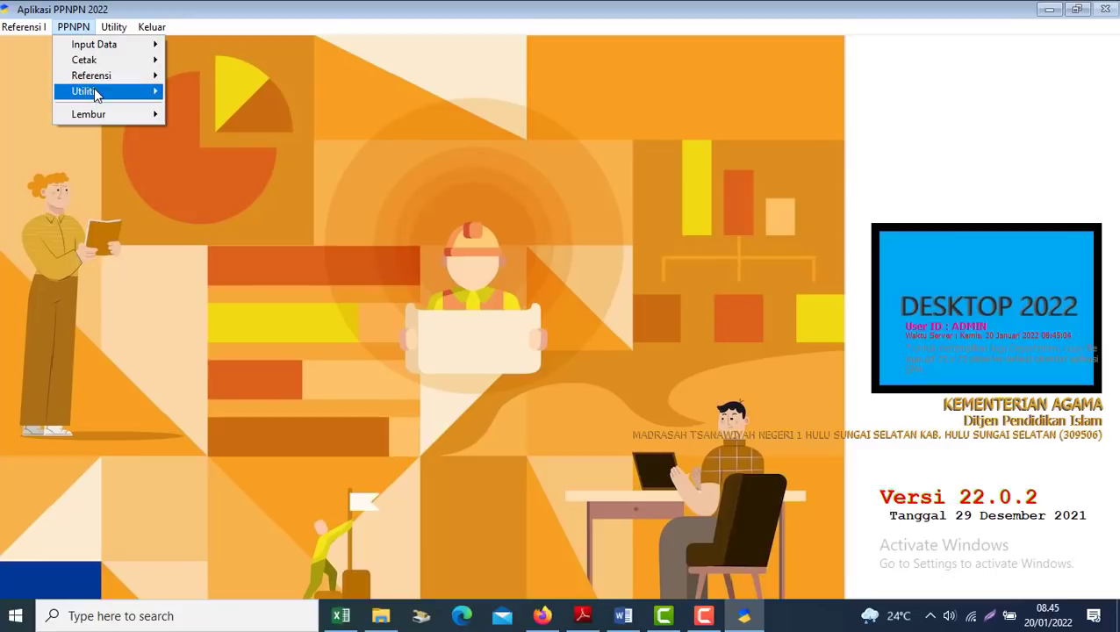
click(92, 91)
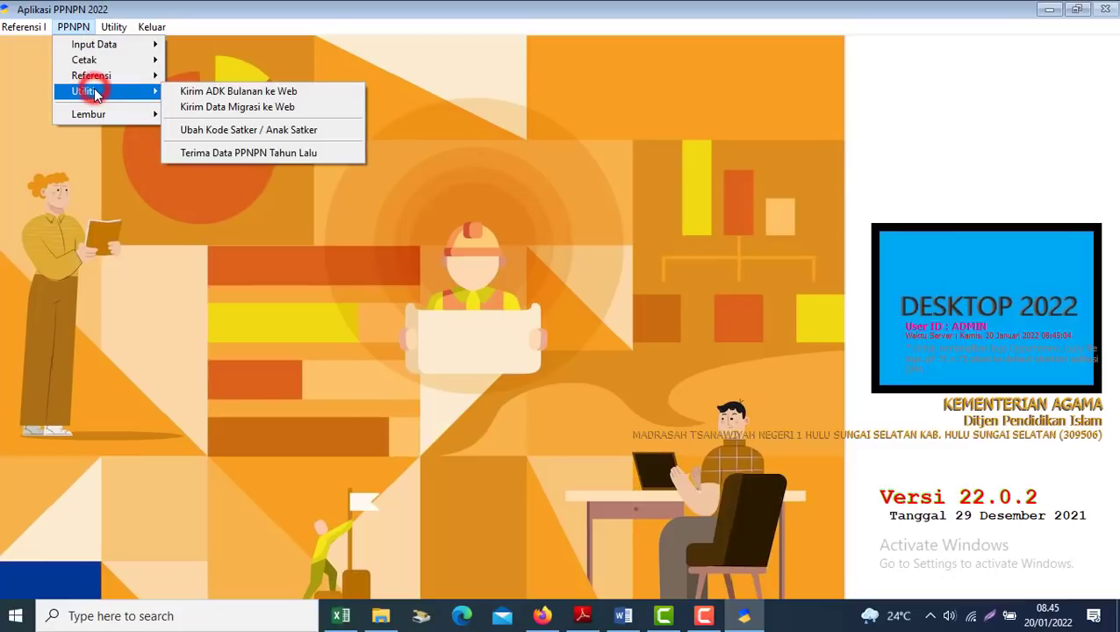
click(210, 107)
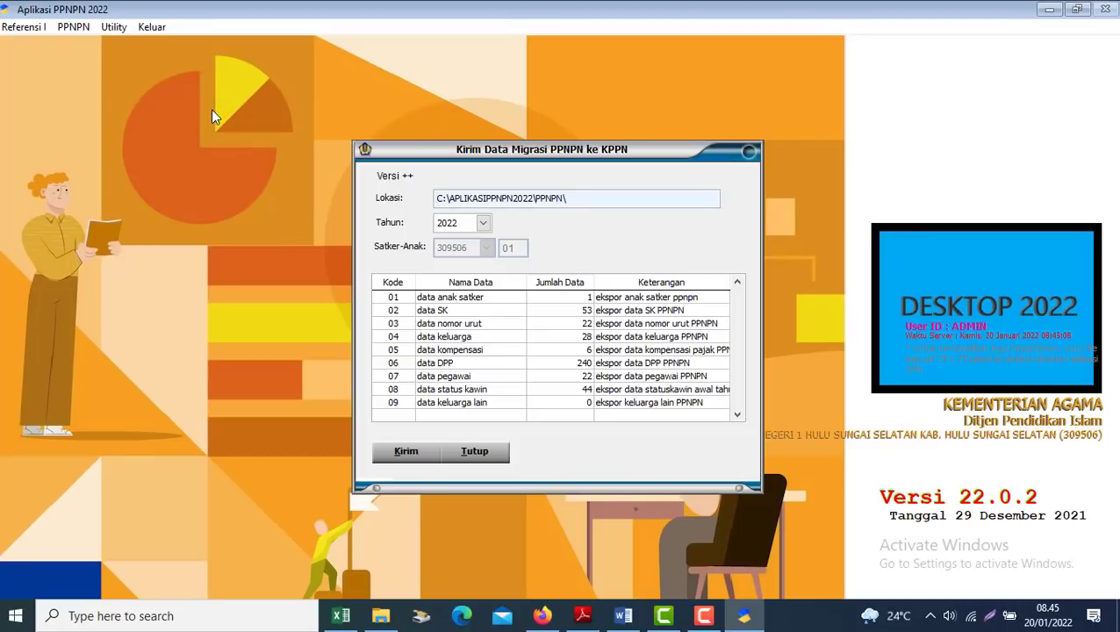
click(484, 224)
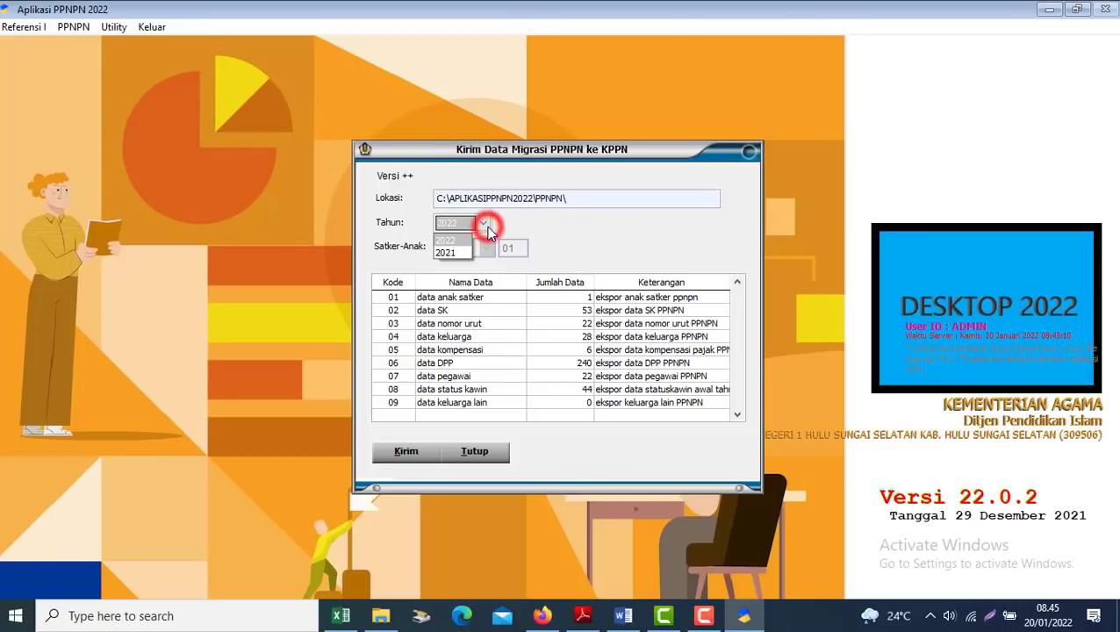
click(458, 253)
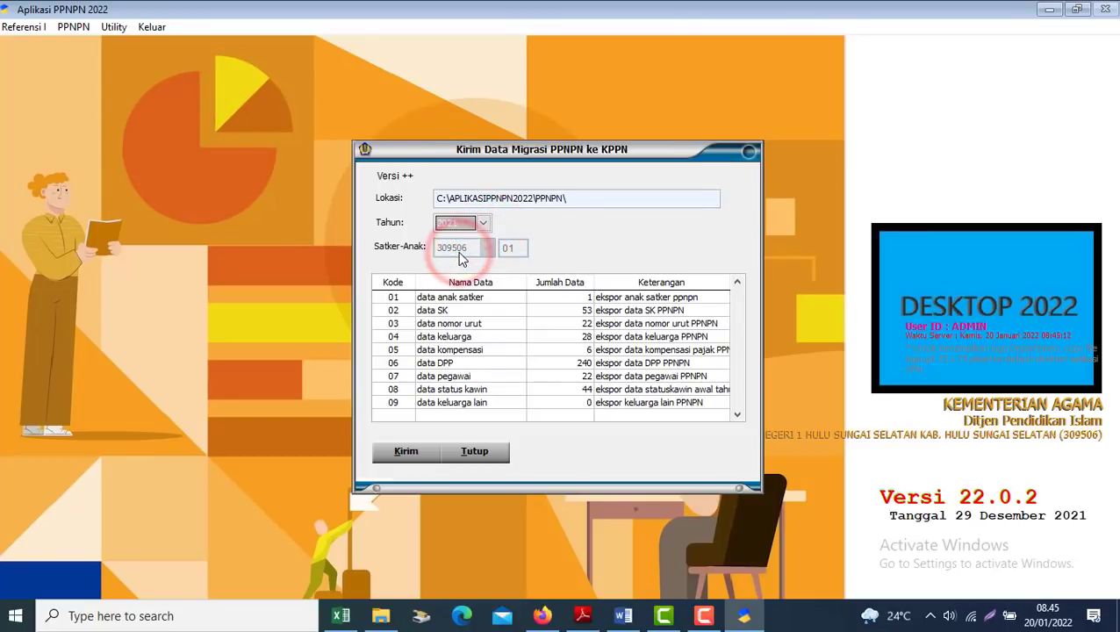
Confirm the 'Pilih Tahun 2021' note in the guide, then send the 2021 migration data
key(alt+Tab)
drag(346, 400, 525, 403)
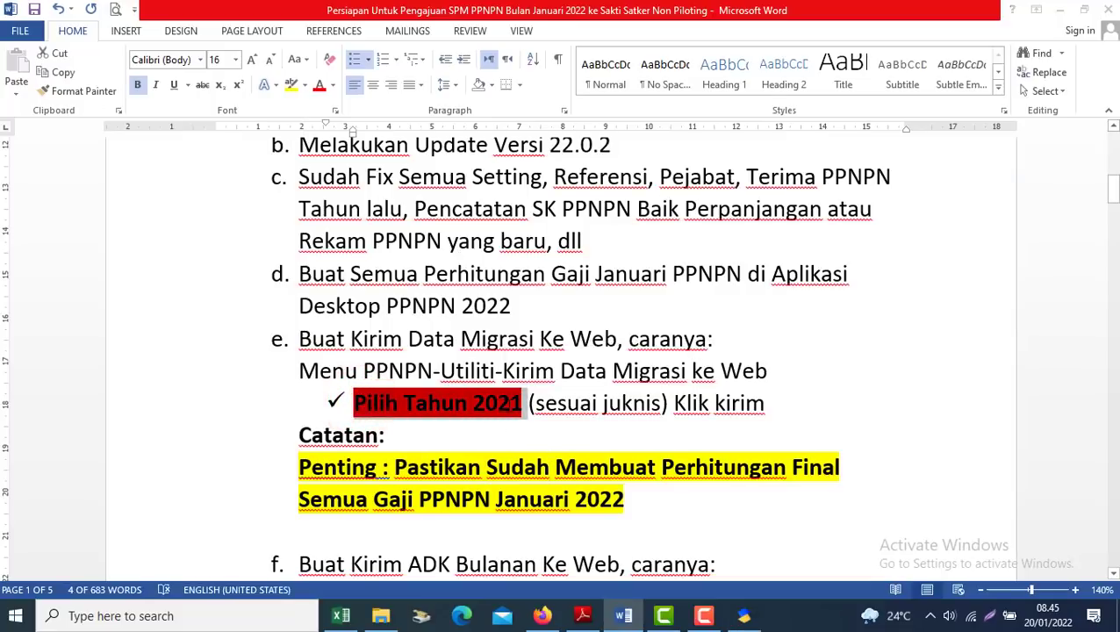
key(alt+Tab)
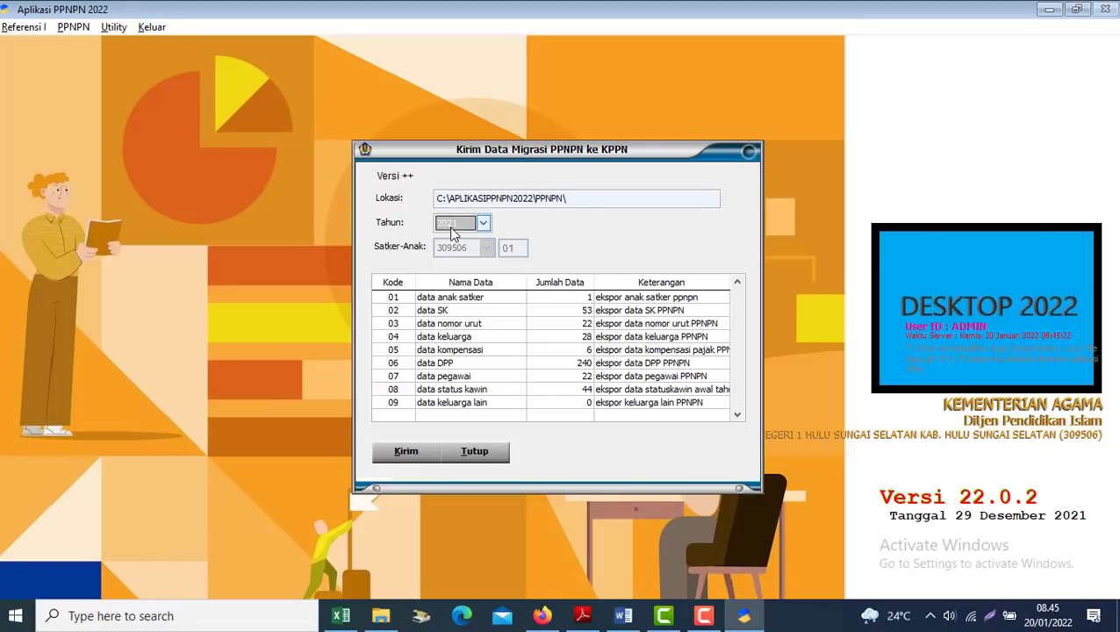
click(405, 451)
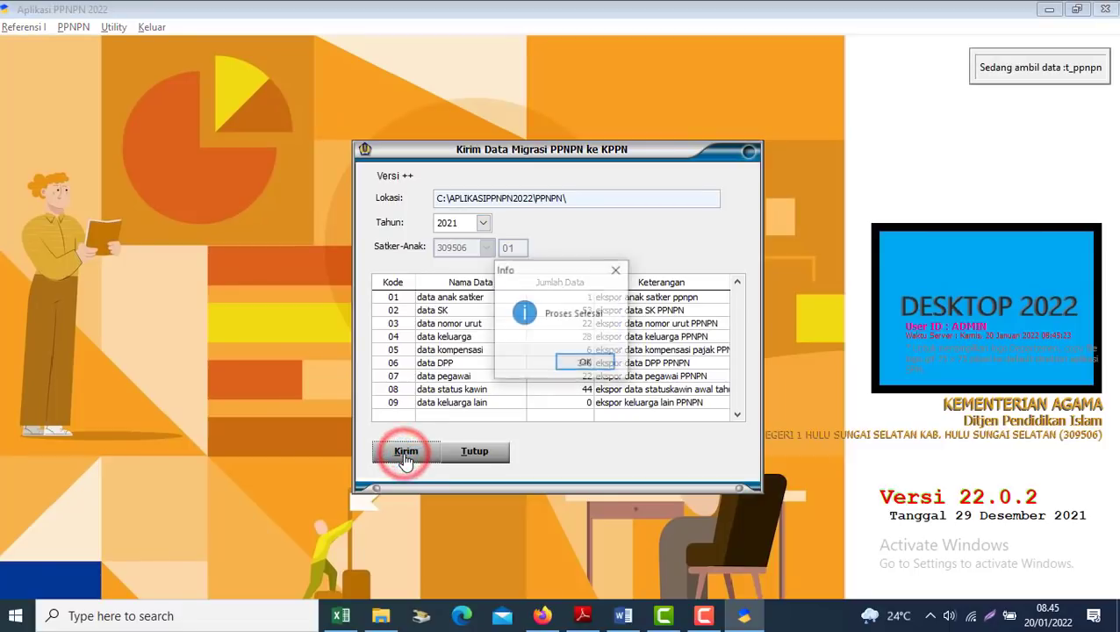
click(597, 362)
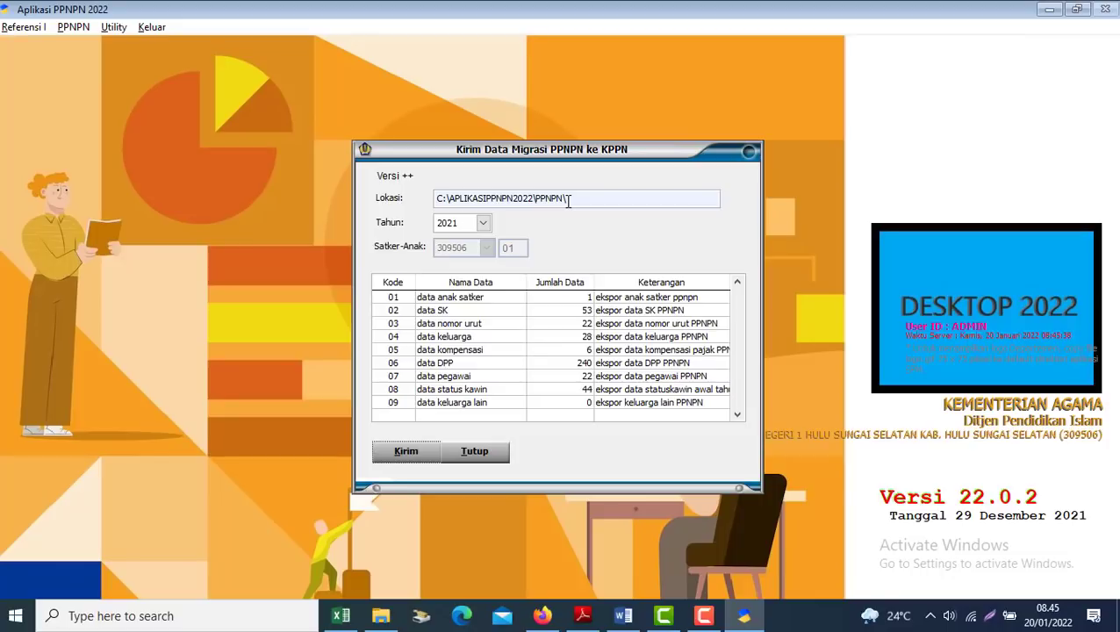
Scroll the Word guide to the Web Gaji PPNPN steps and select the gajikita address, then switch to Firefox
mouse_move(620, 620)
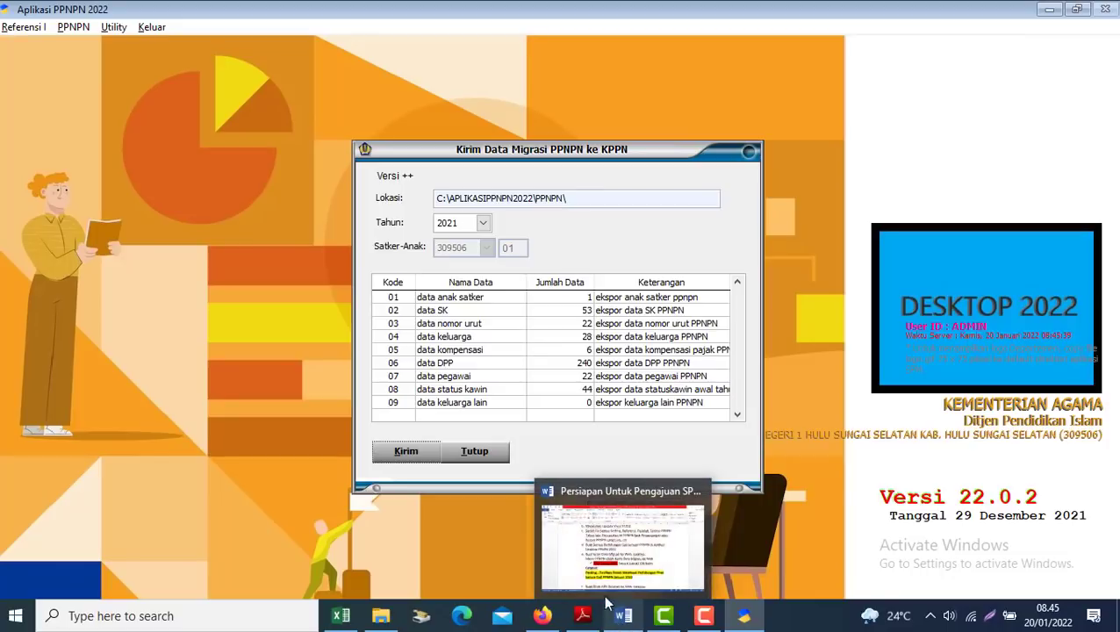
click(582, 494)
scroll(418, 480, down, 5)
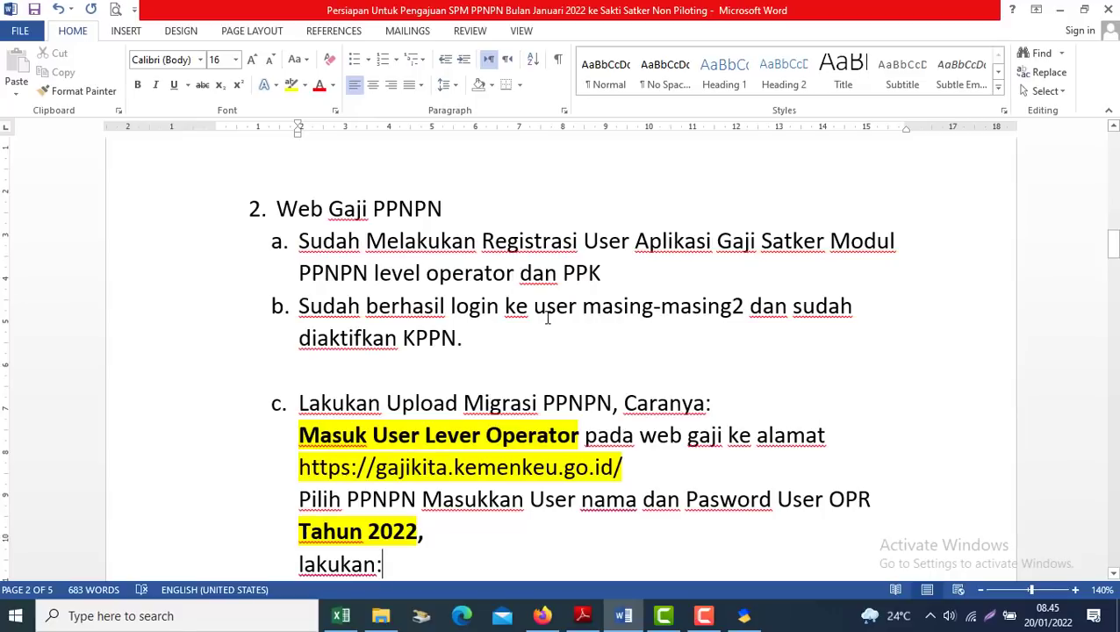
click(472, 346)
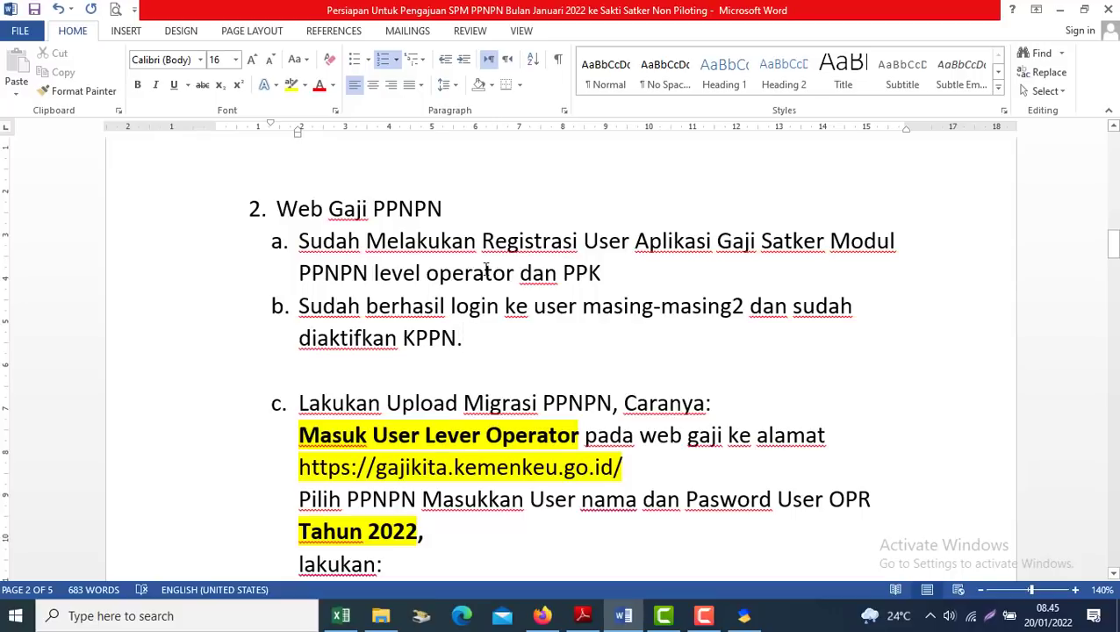
click(495, 383)
key(Down)
key(Down)
key(Down)
key(Down)
key(Down)
key(Down)
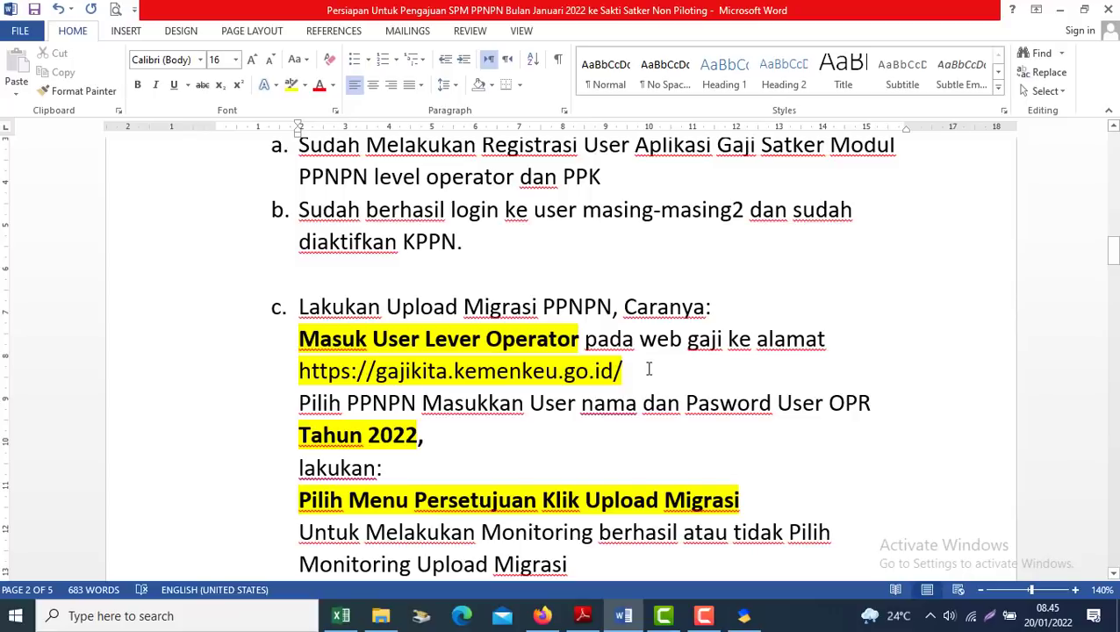
drag(634, 370, 279, 361)
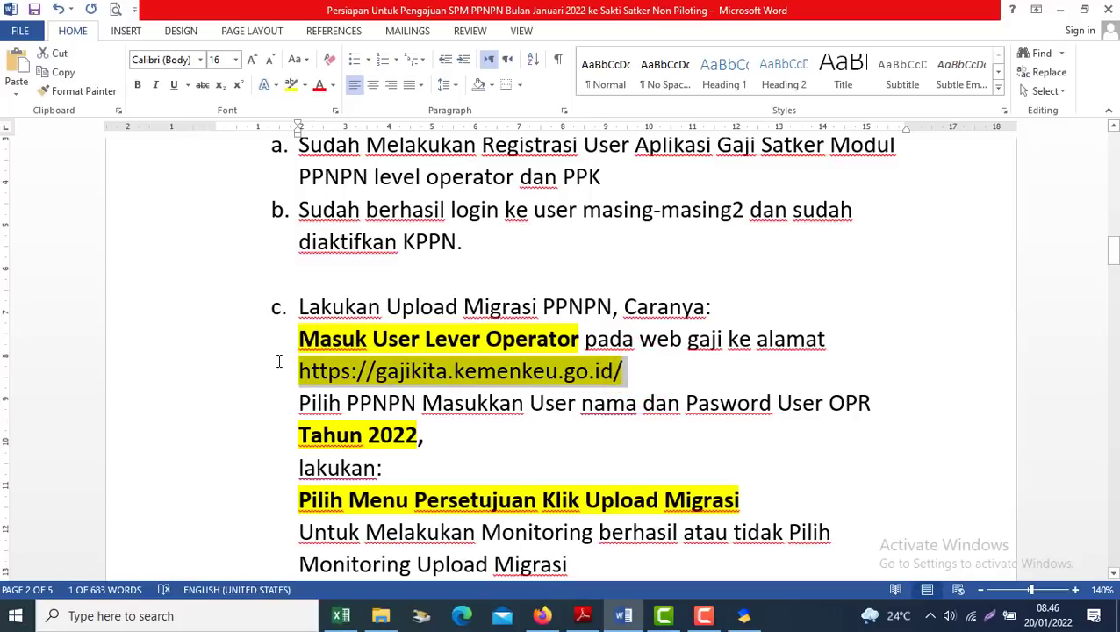
click(542, 616)
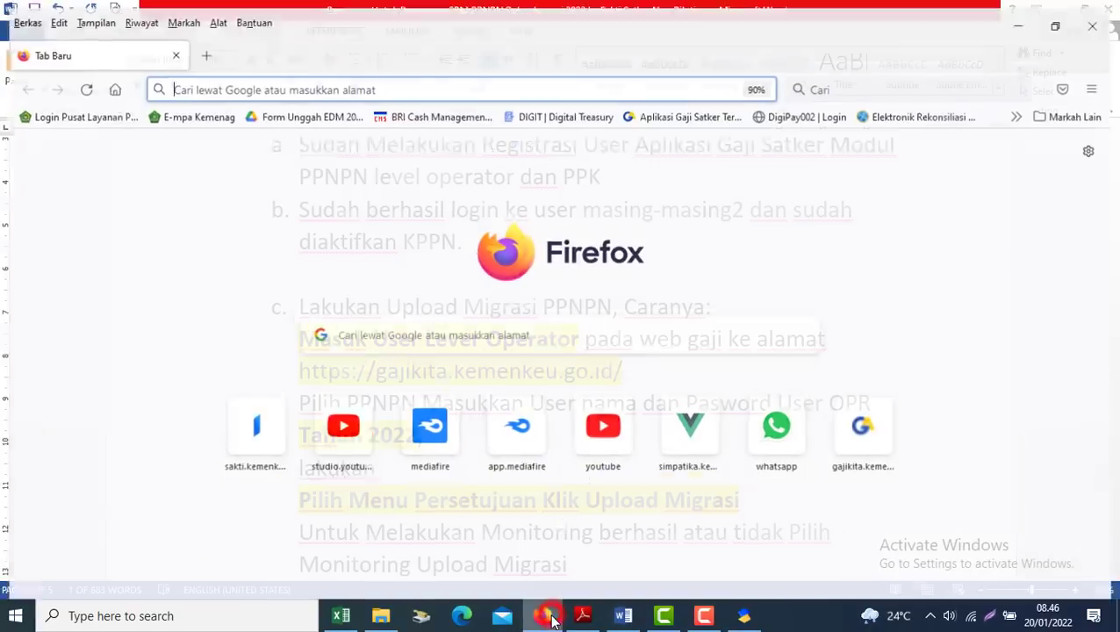
Open the gajikita site's PPNPN module login and check the Tahun 2022 note in the guide
click(667, 104)
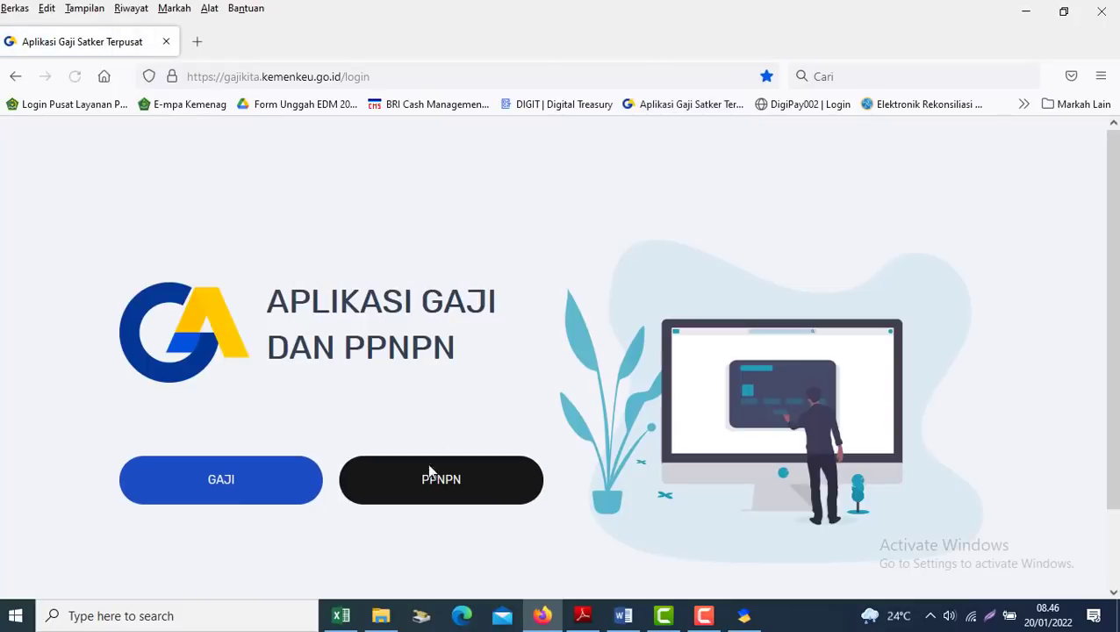
click(440, 483)
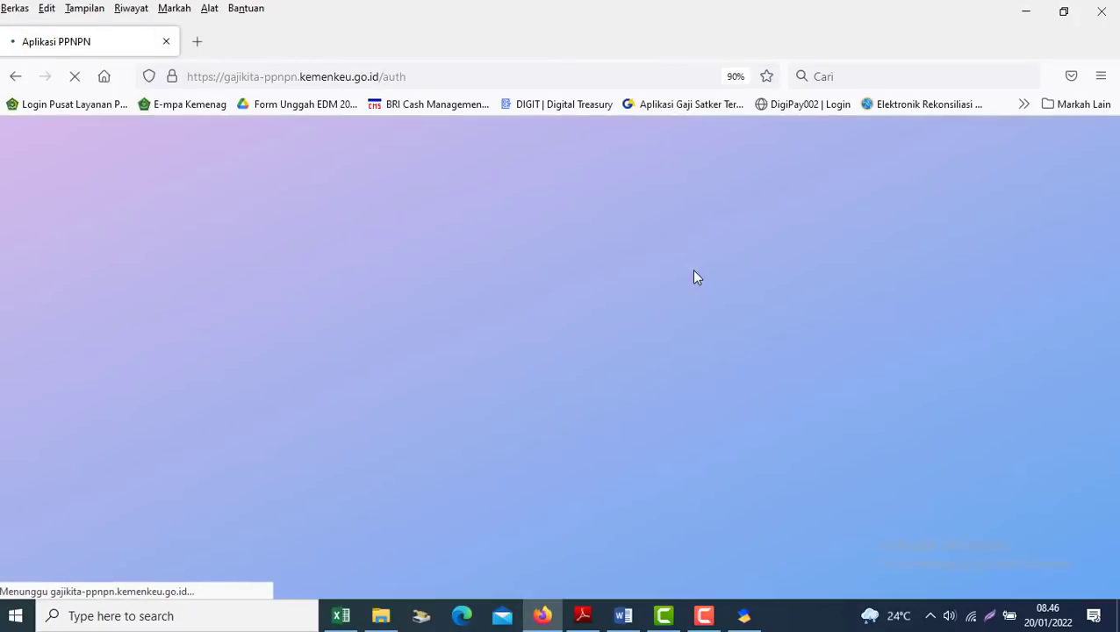
key(alt+Tab)
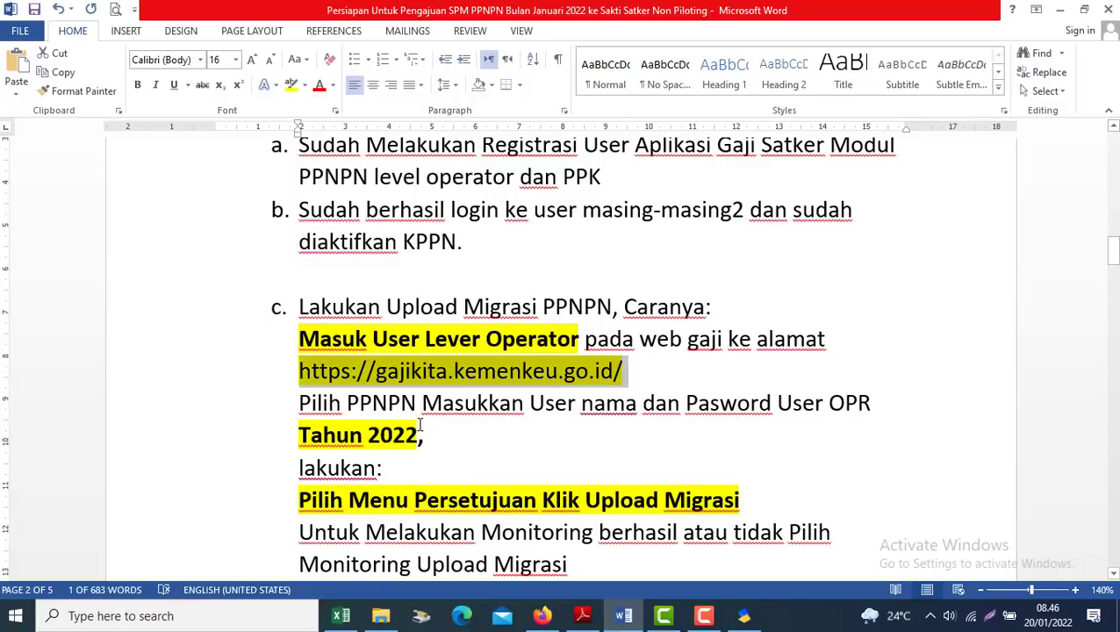
drag(420, 430, 300, 435)
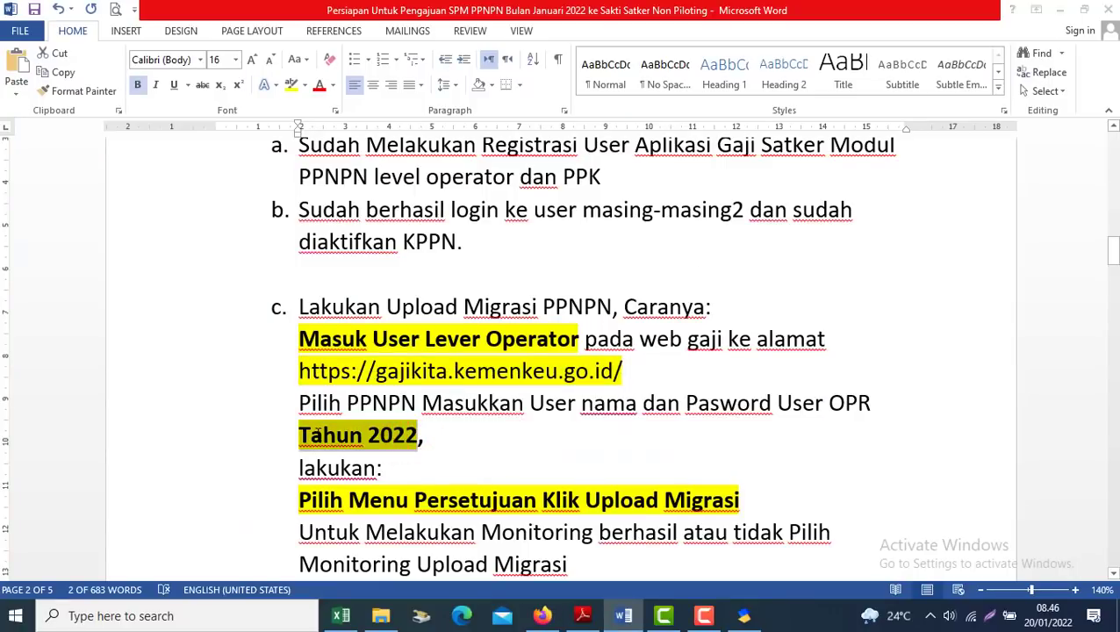
key(alt+Tab)
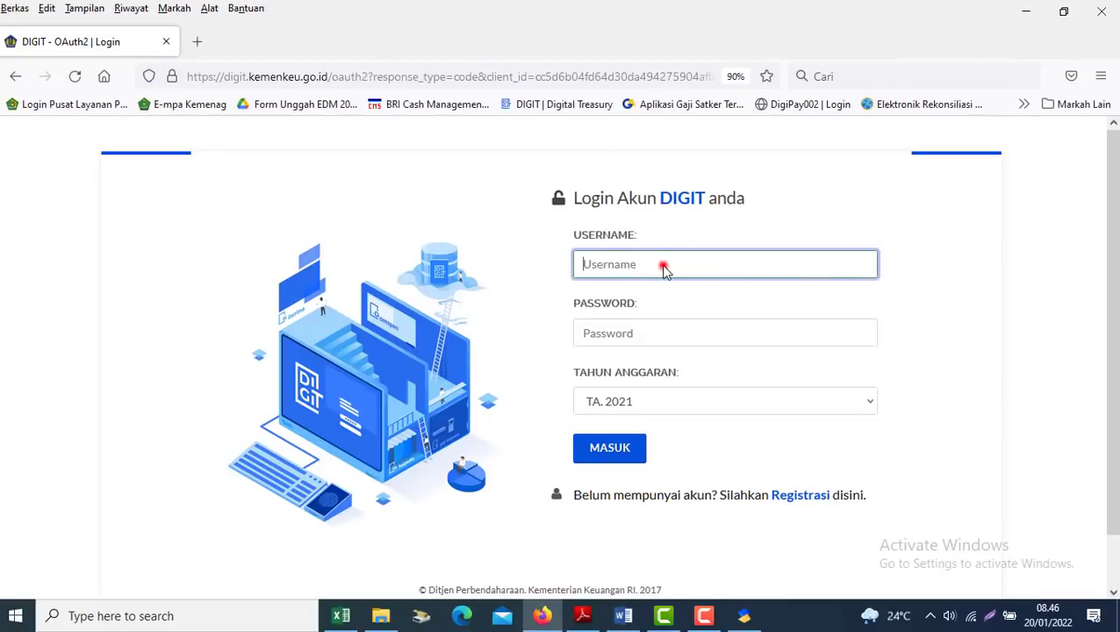
Fill in the saved operator login, choose TA. 2022, and log in
click(665, 266)
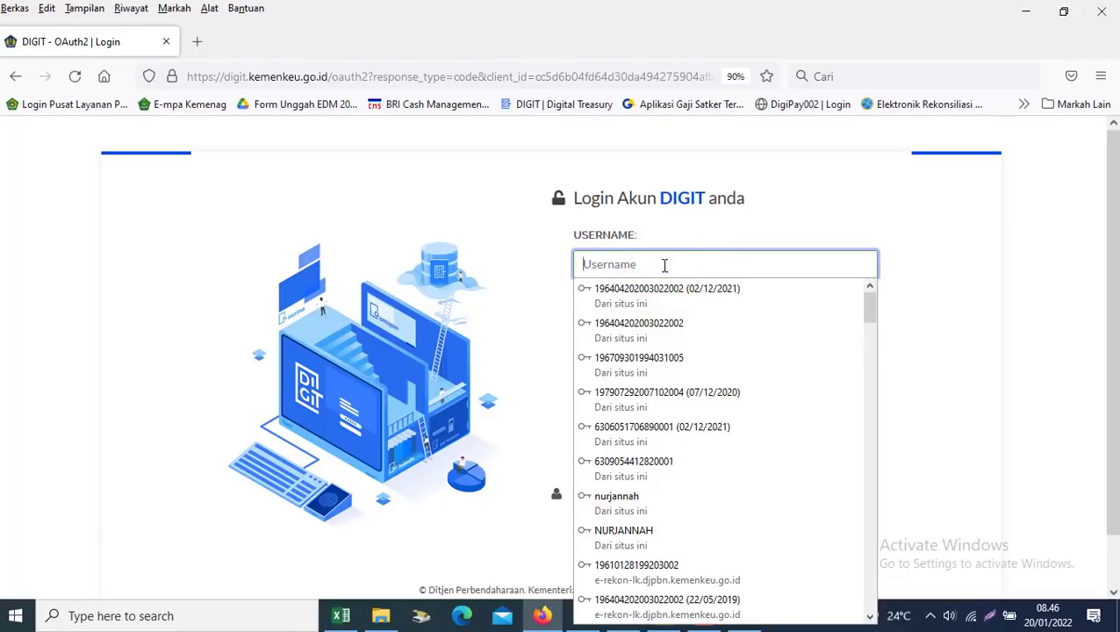
click(619, 430)
click(650, 400)
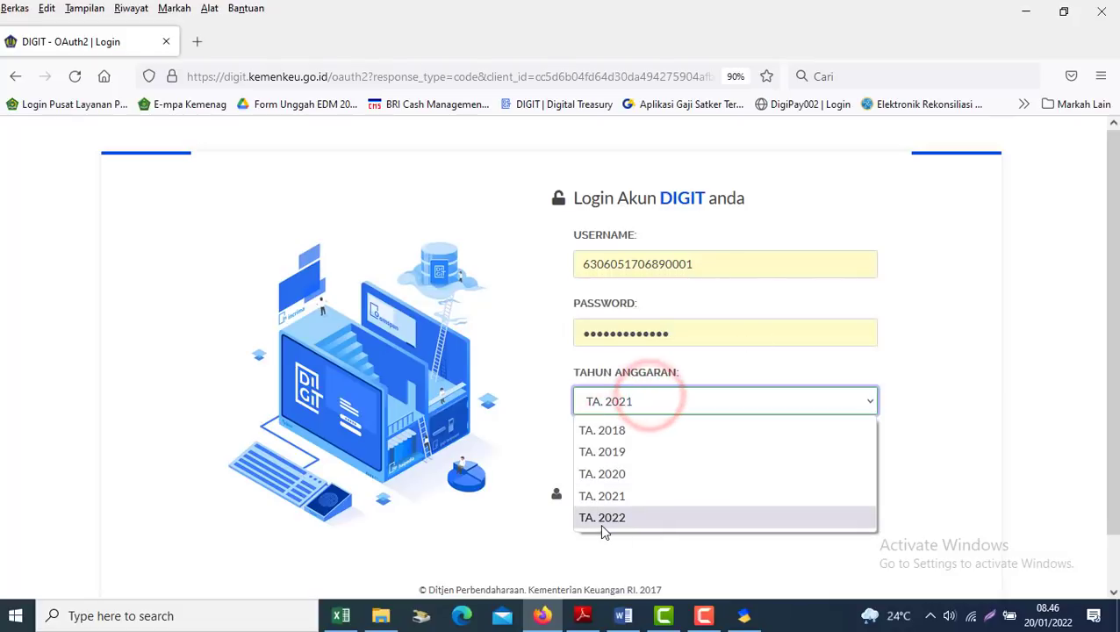
click(603, 523)
click(605, 454)
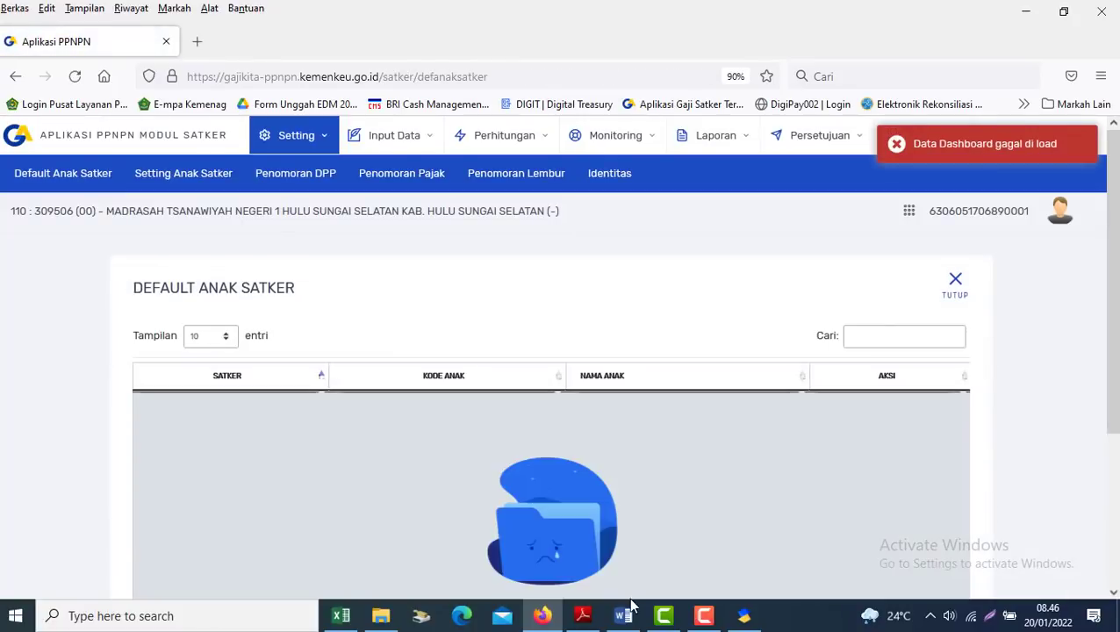
Read the Pilih Menu Persetujuan instructions in the Word guide
click(624, 615)
click(522, 474)
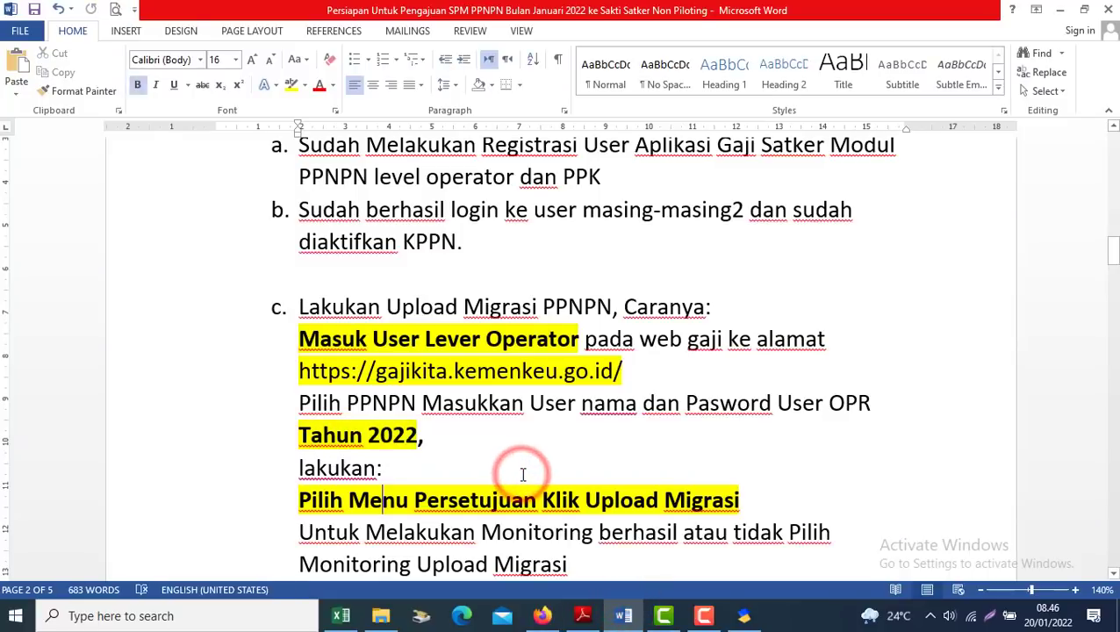
scroll(522, 474, down, 2)
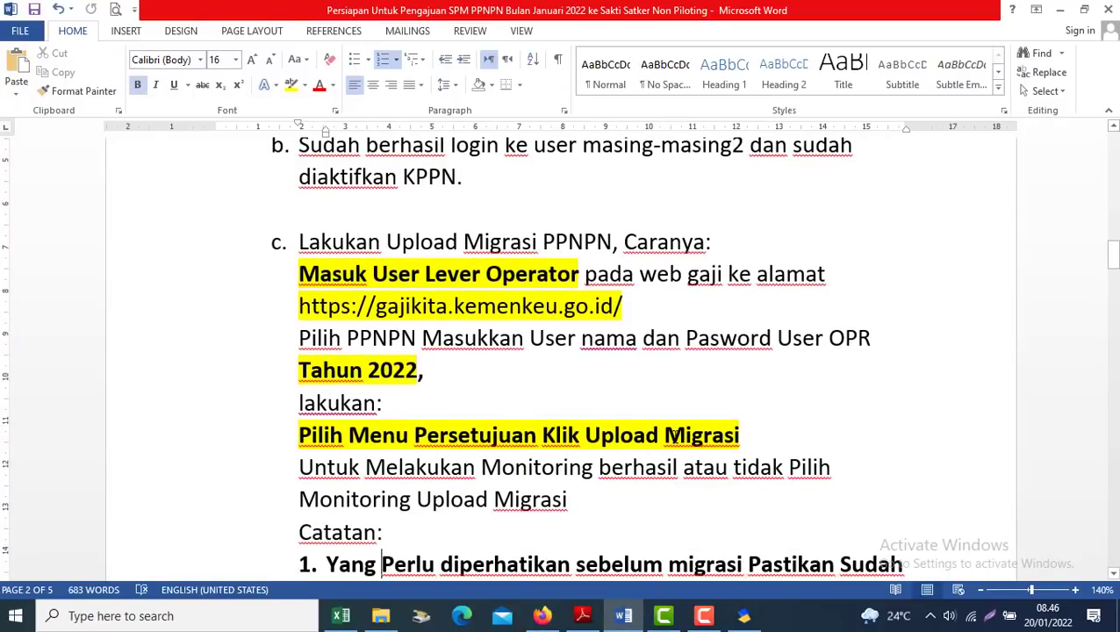
key(alt+Tab)
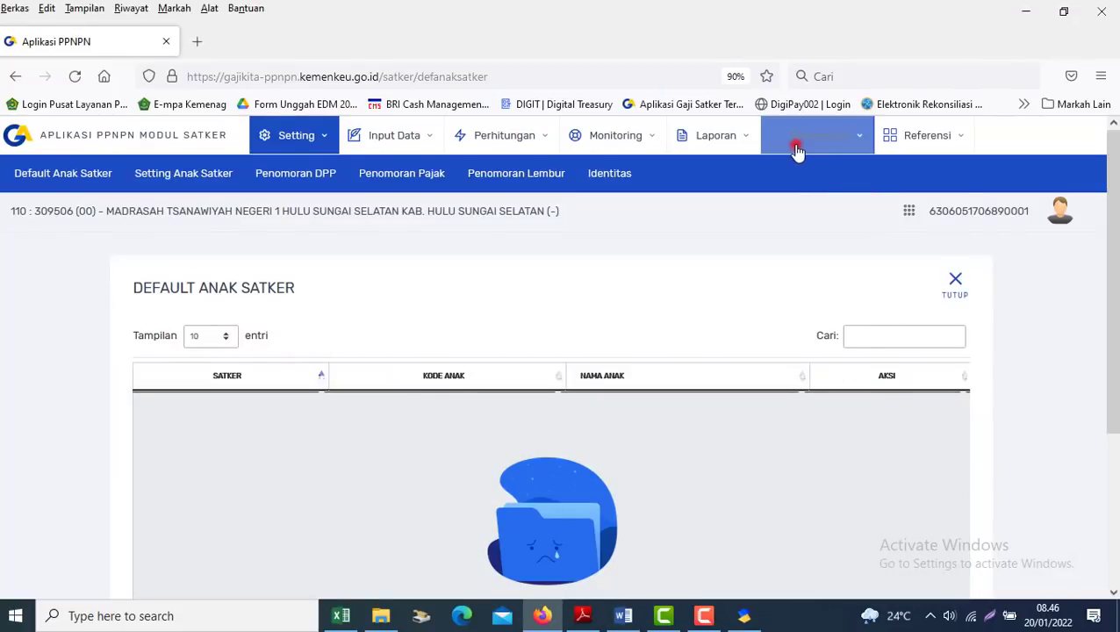
Open the Upload ADK Migrasi PPNPN form, set year 2021, and browse for the migration file
click(797, 149)
click(837, 202)
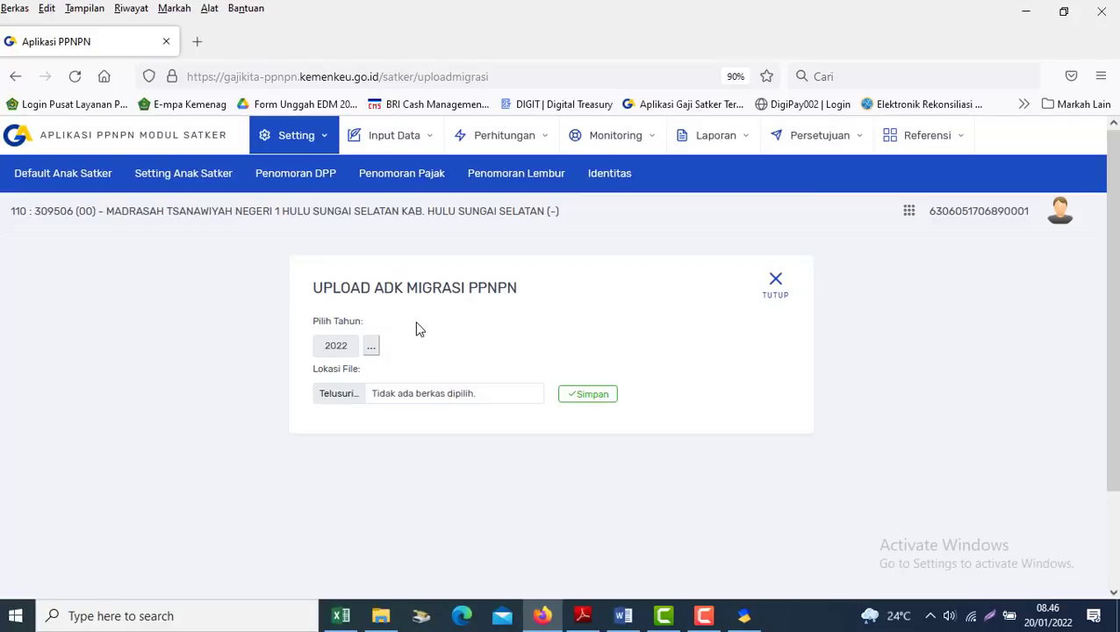
click(374, 348)
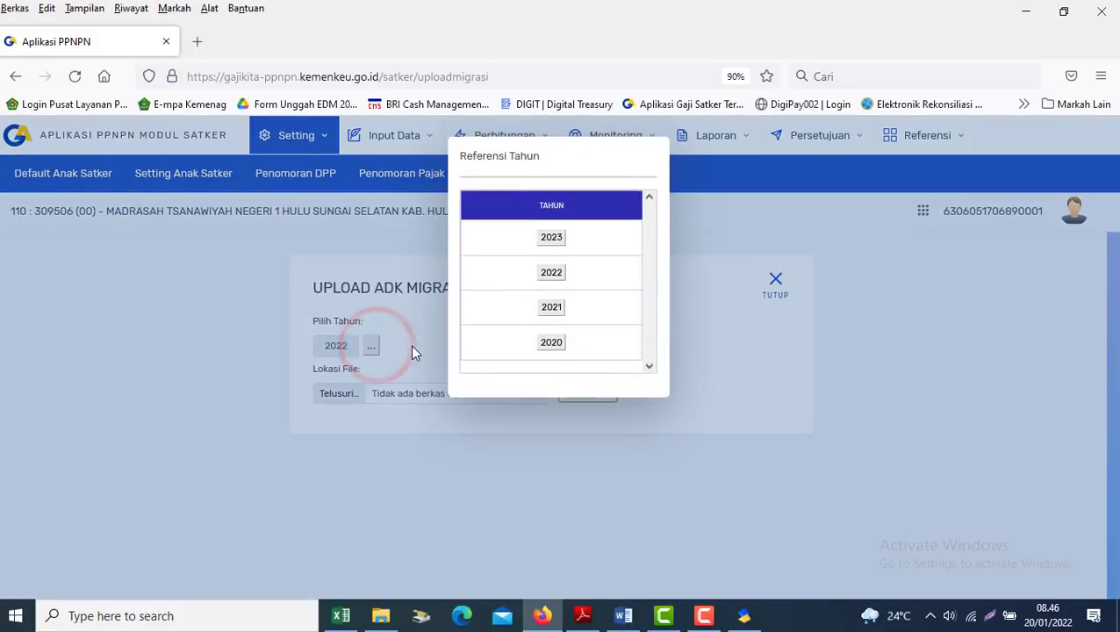
click(546, 309)
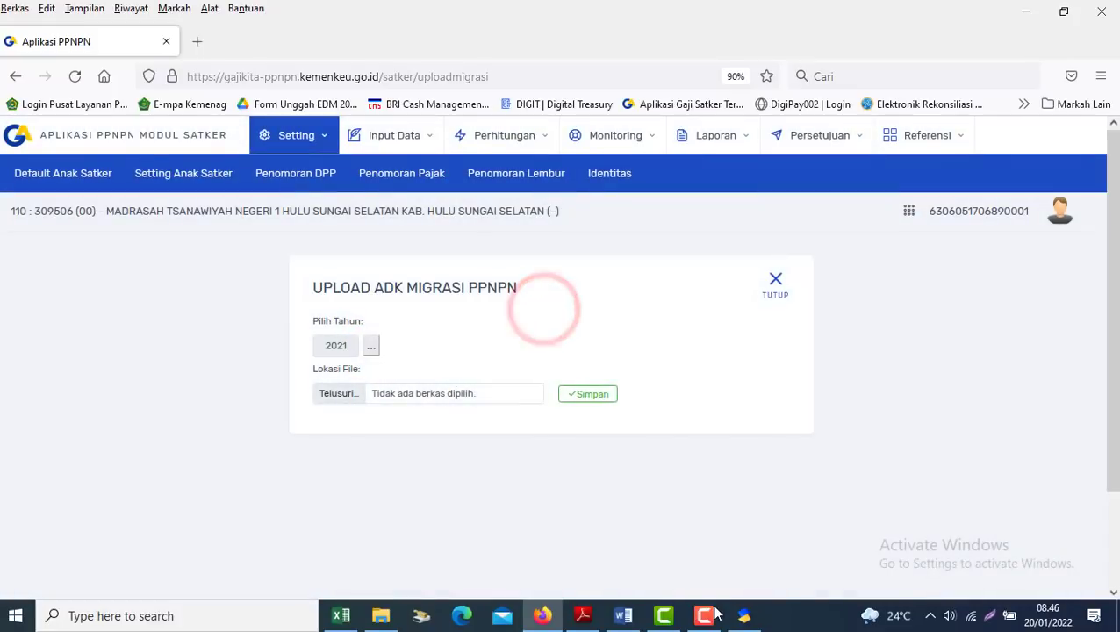
click(743, 615)
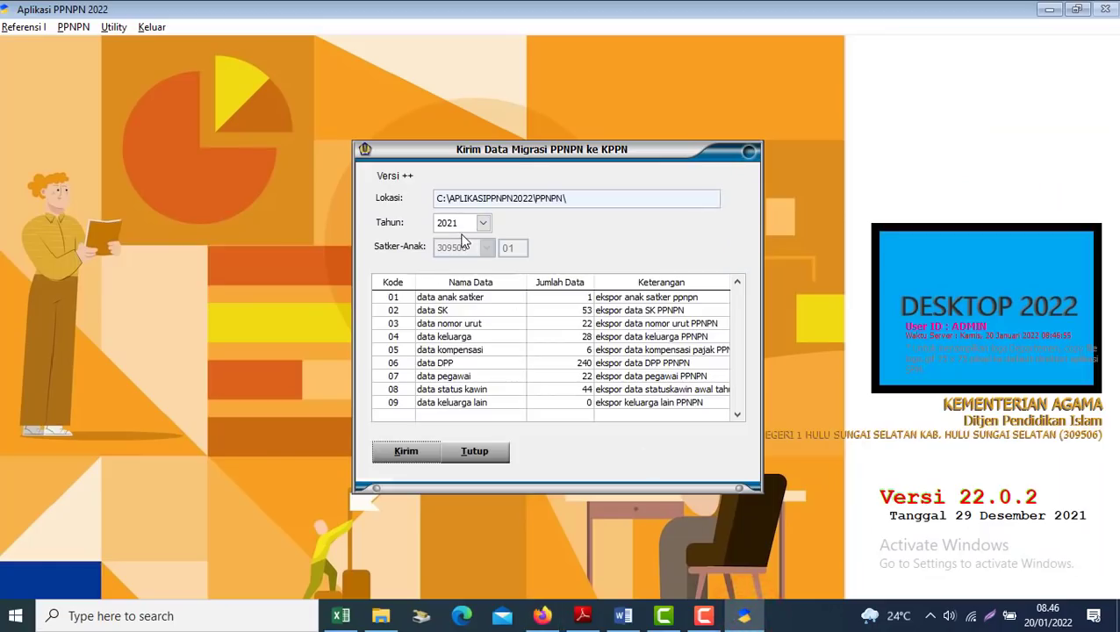
key(alt+Tab)
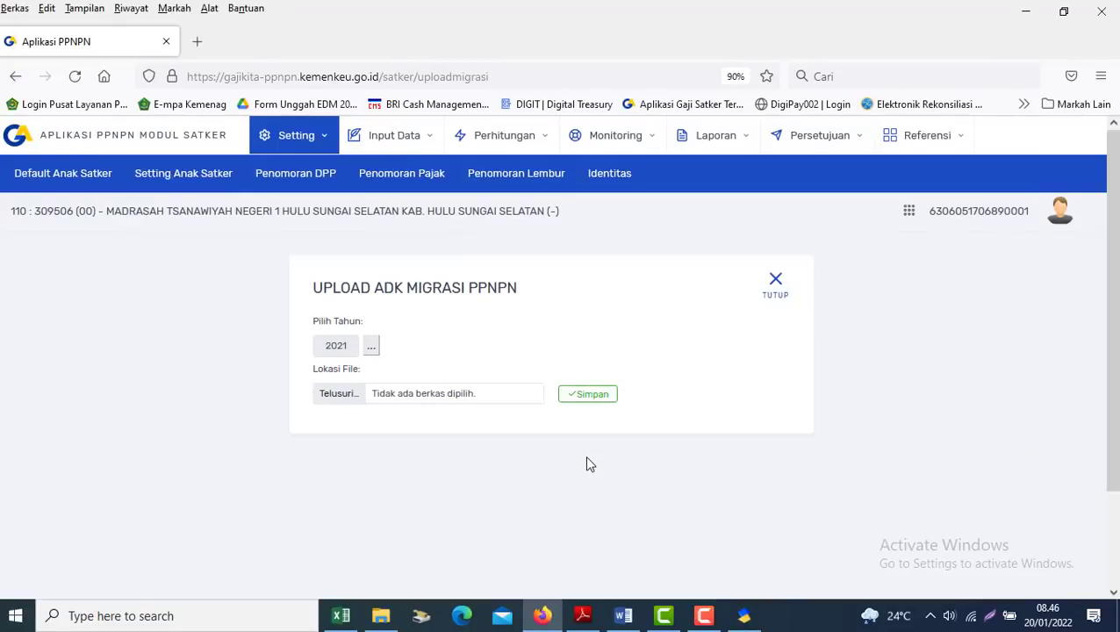
click(341, 397)
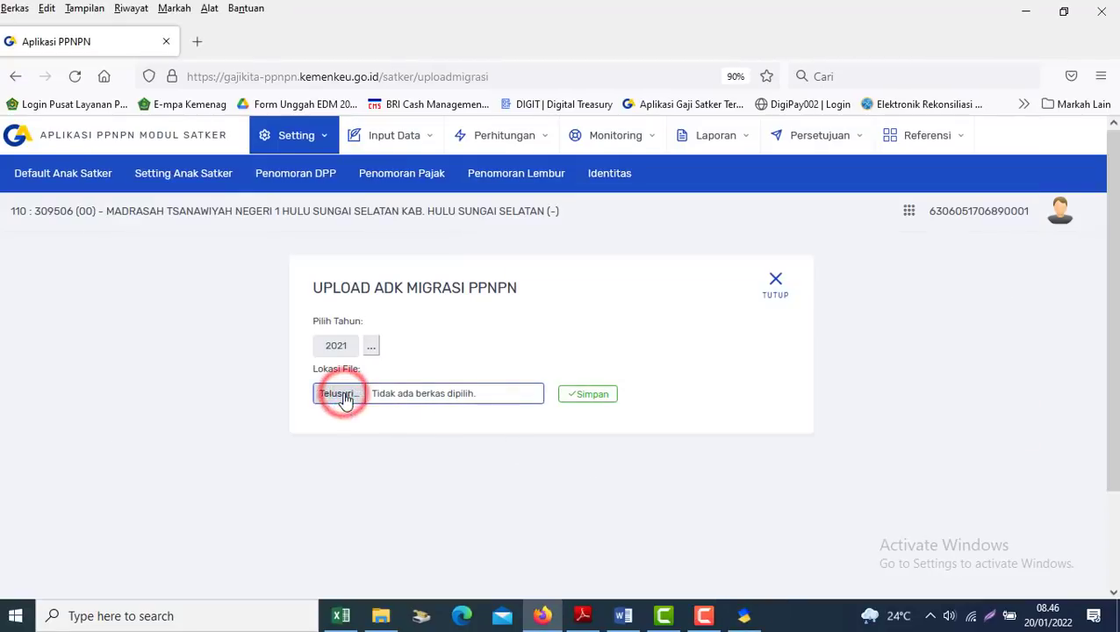
Go to AplikasiPPNPN2022\PPNPN and delete the PPNPN_309506_01_2022 archive
click(746, 617)
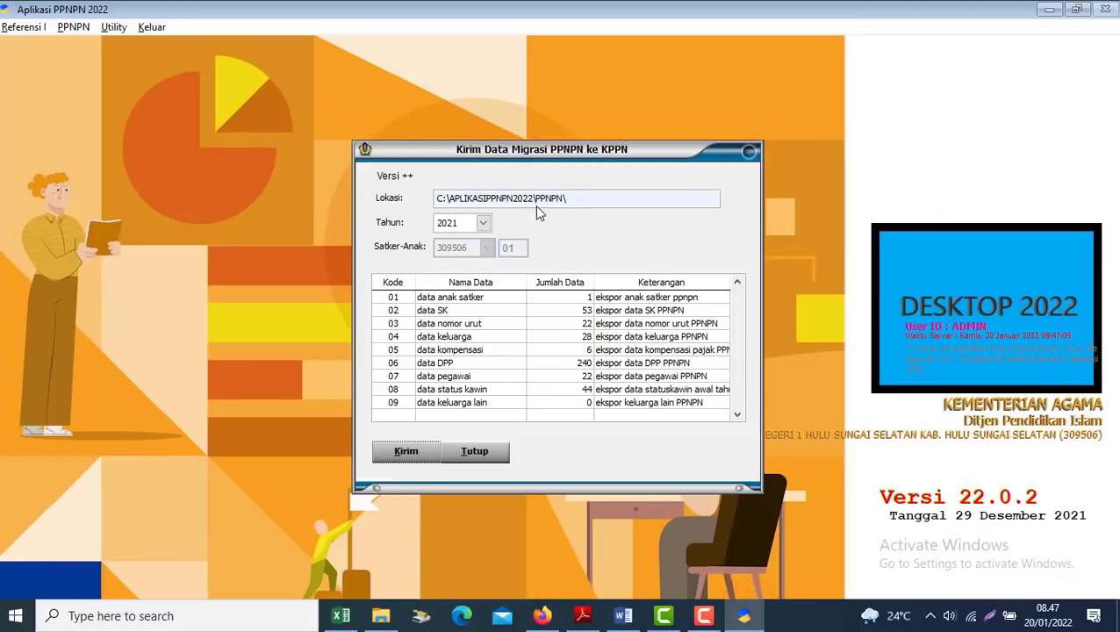
key(alt+Tab)
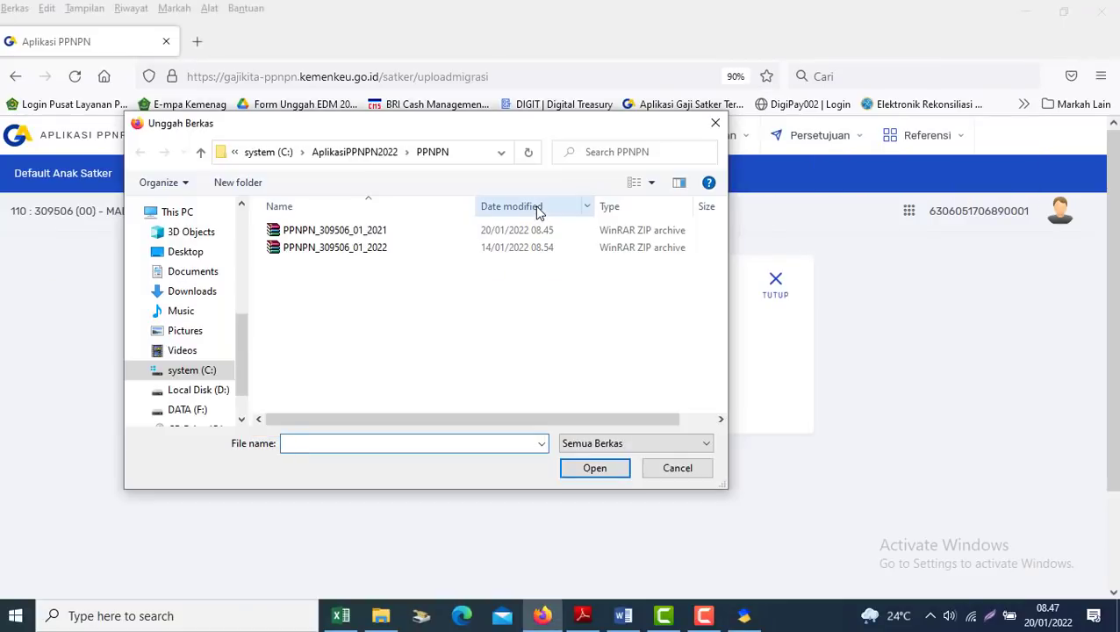
click(387, 154)
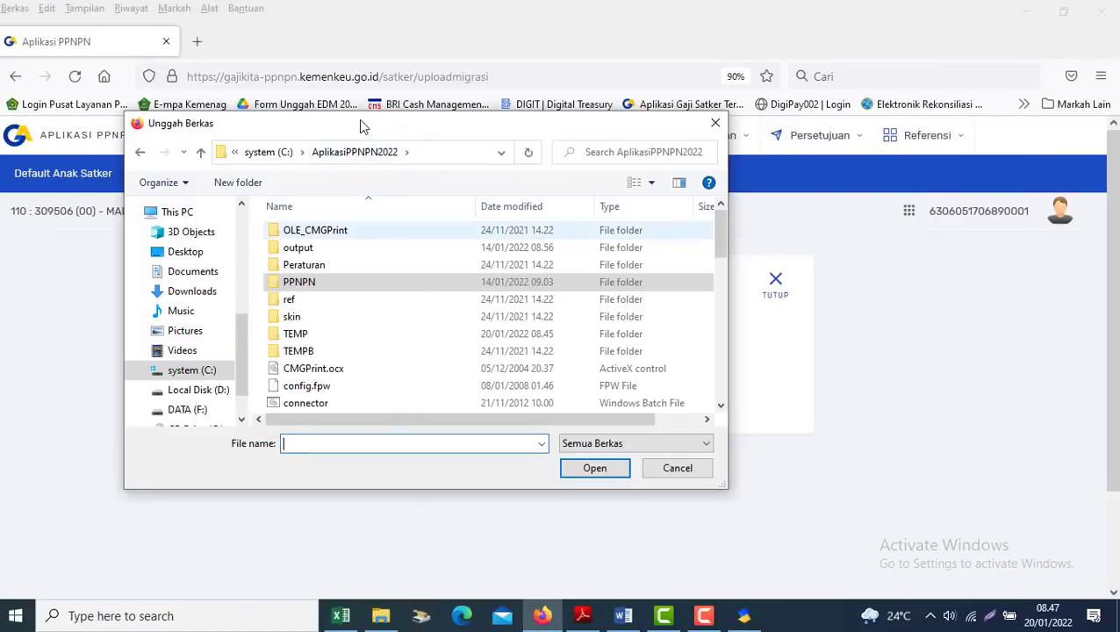
double_click(315, 281)
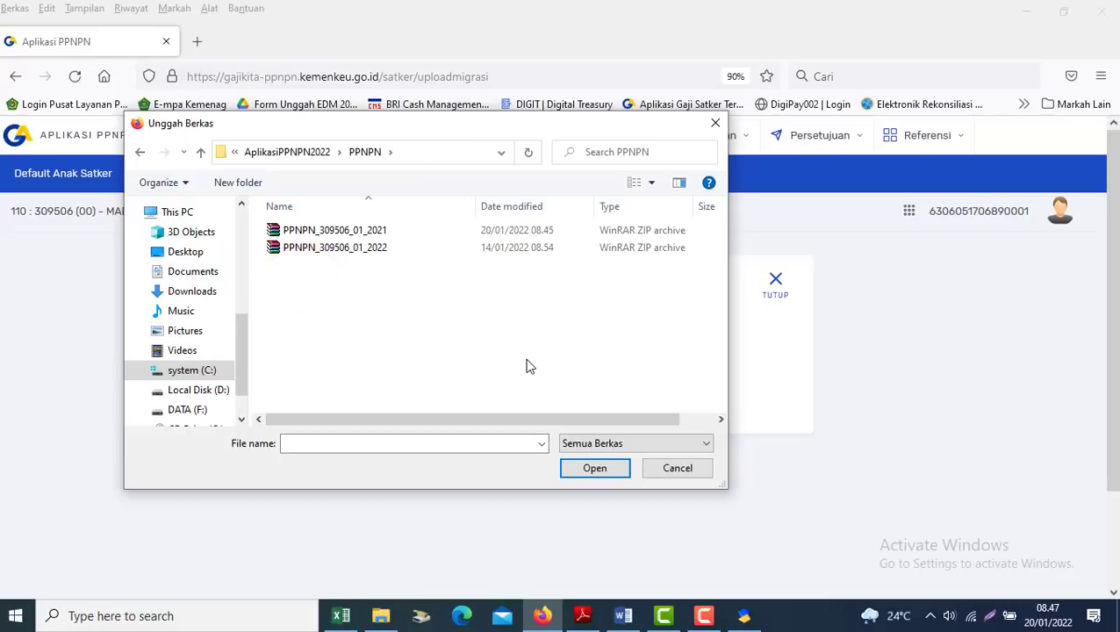
click(412, 248)
key(Delete)
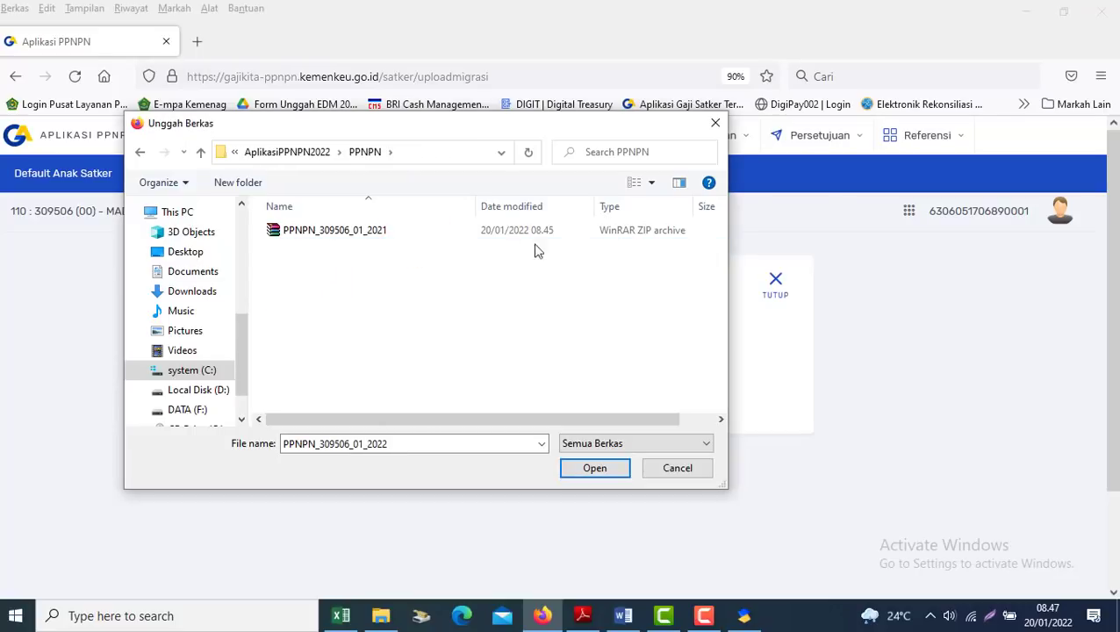
Attach PPNPN_309506_01_2021 to the upload form and save it
click(441, 231)
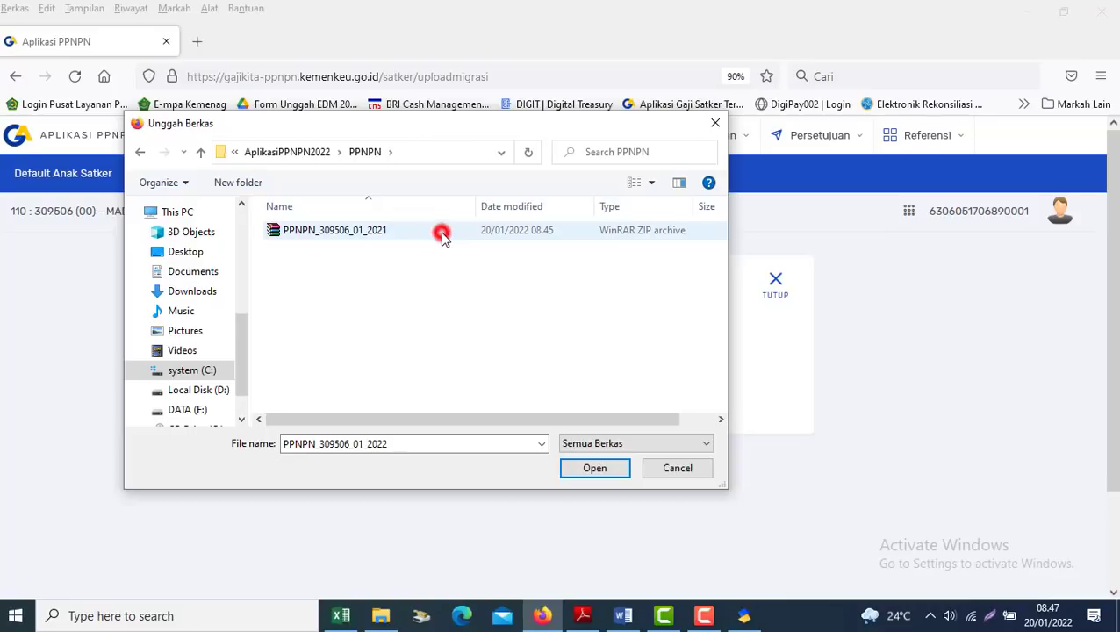
double_click(381, 232)
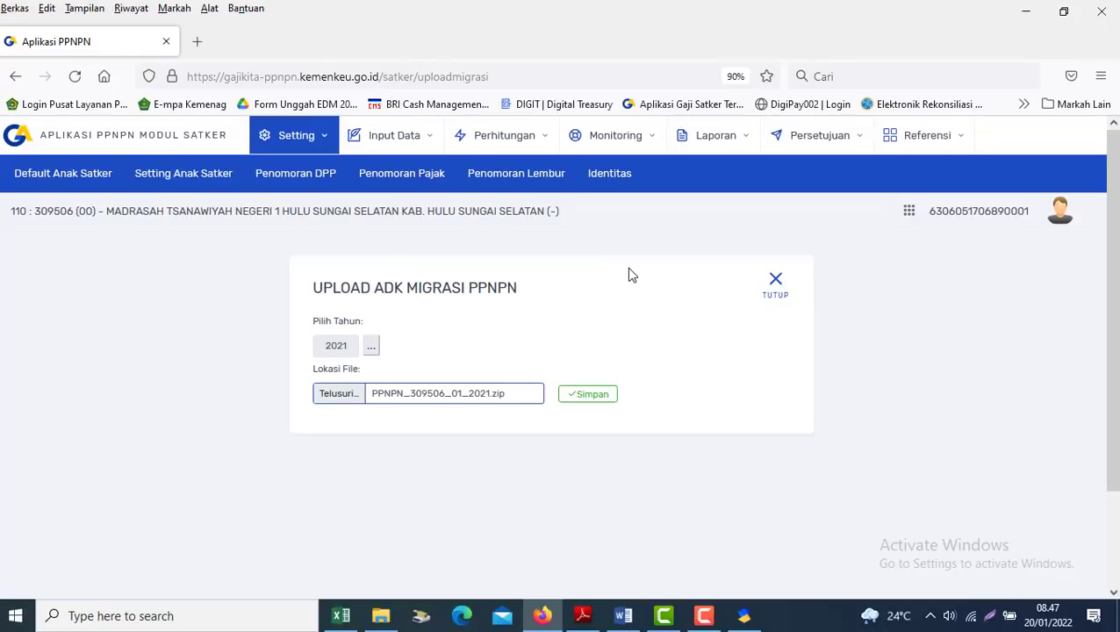
click(587, 395)
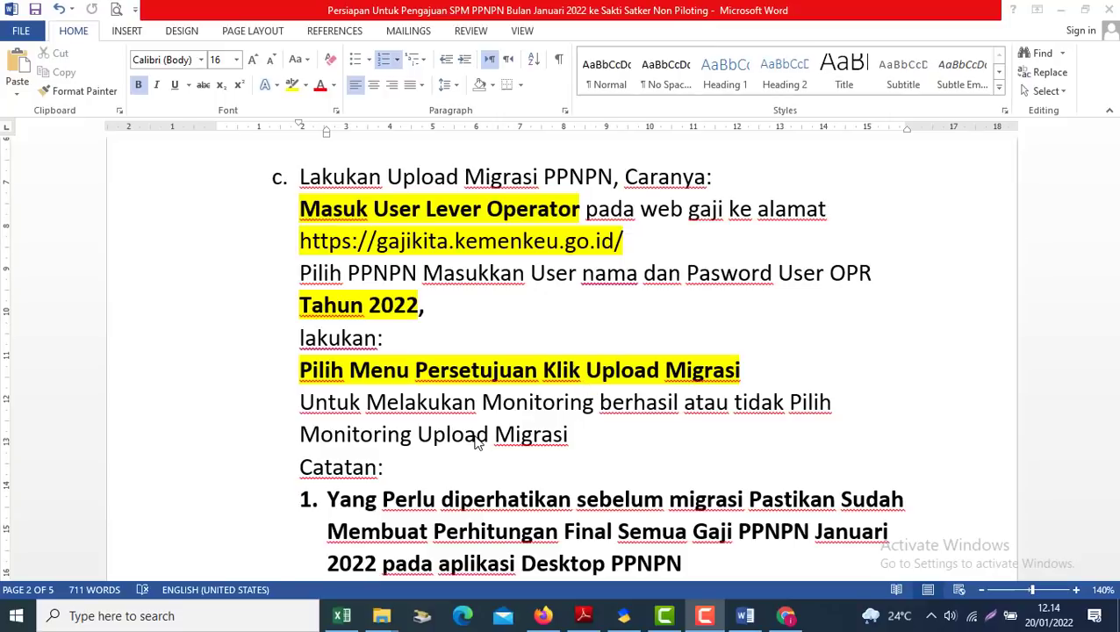
Open the Monitoring Upload Migrasi page and scroll through its upload table
click(543, 615)
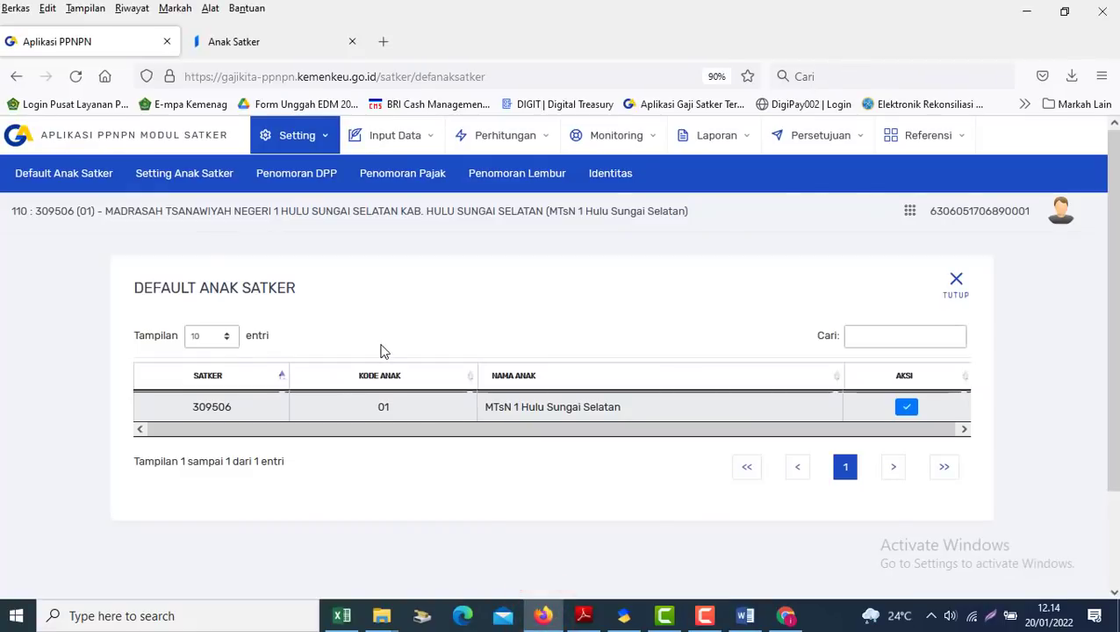
click(609, 137)
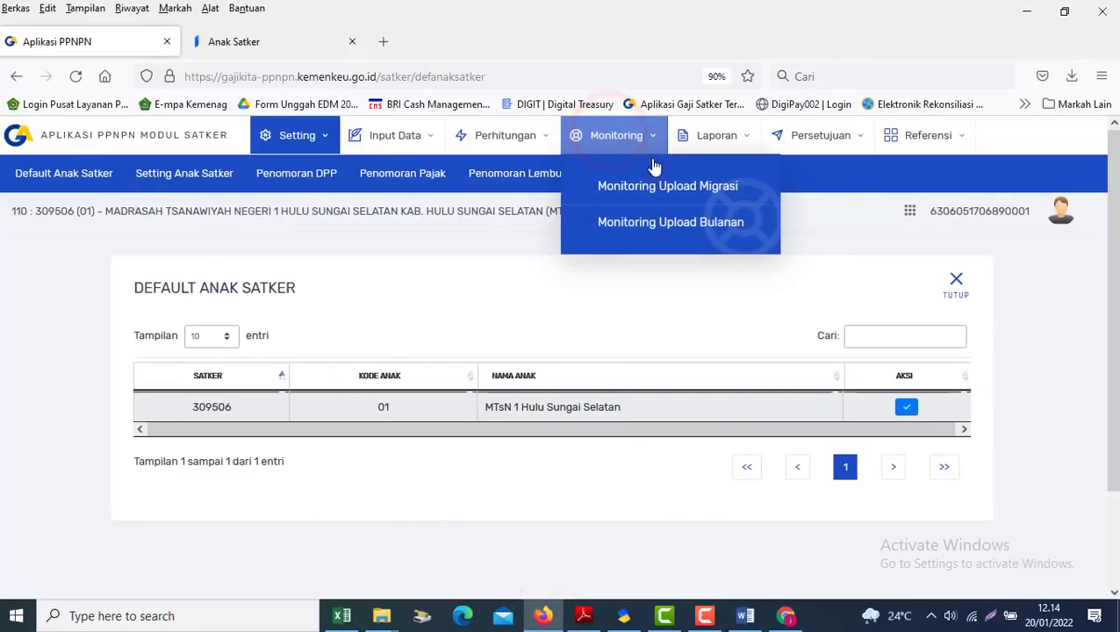
click(659, 188)
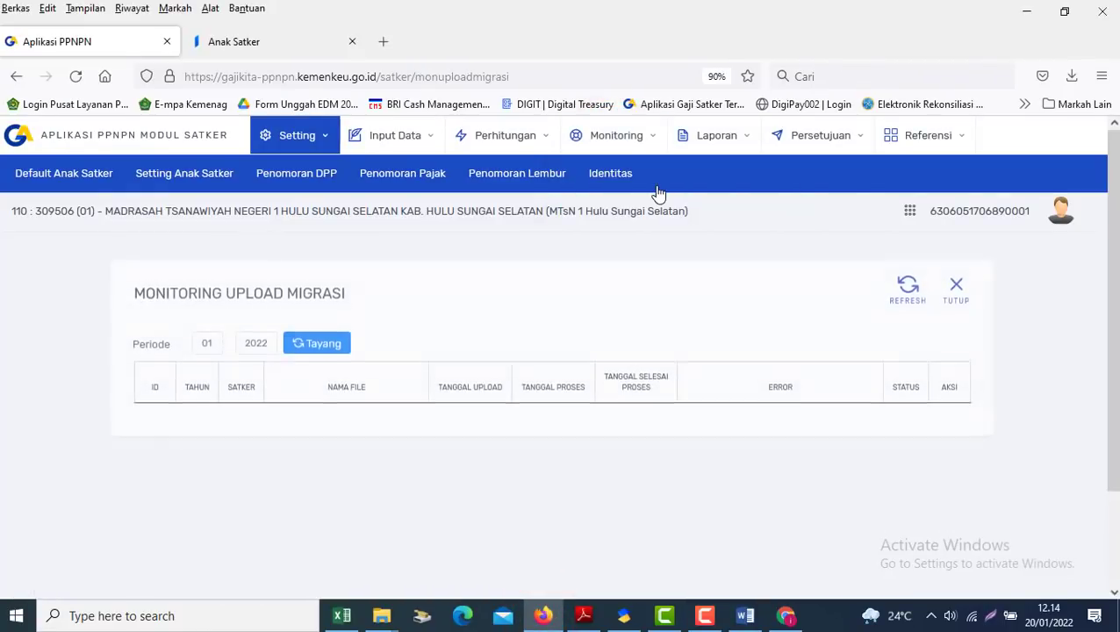
mouse_move(1115, 237)
mouse_down()
mouse_move(1115, 344)
mouse_move(1114, 241)
mouse_up()
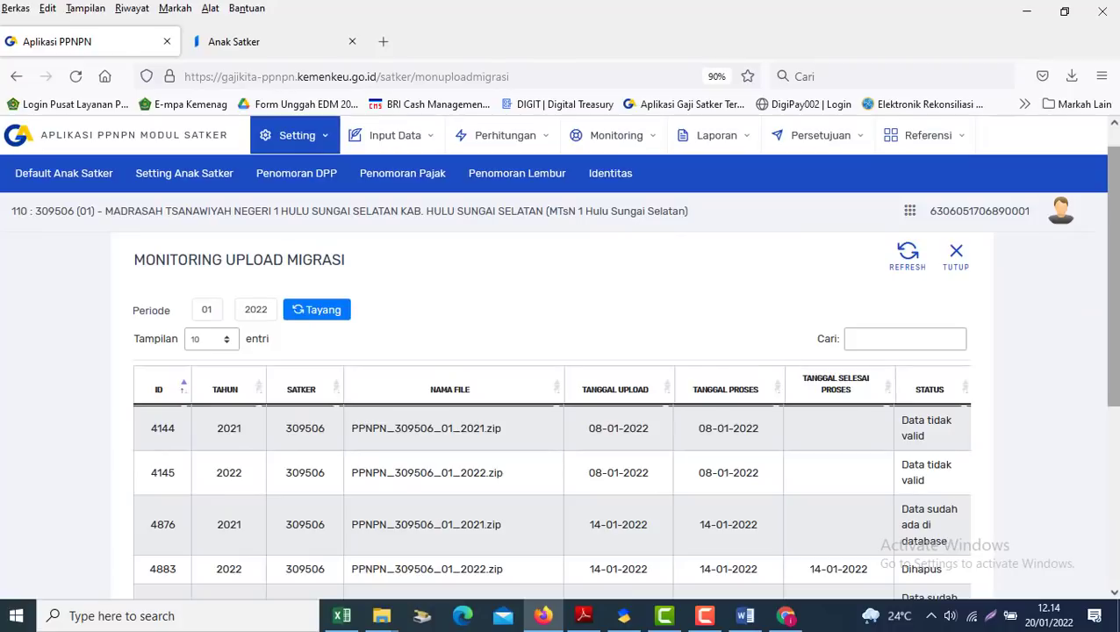
drag(1113, 233, 1113, 300)
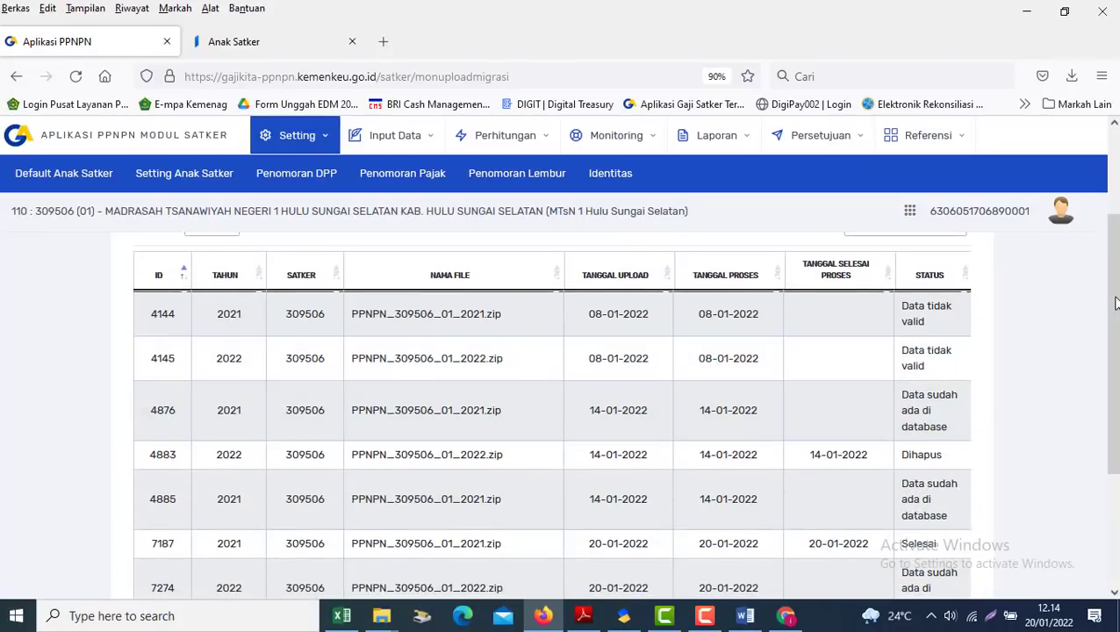
mouse_move(1113, 256)
mouse_down()
mouse_move(1114, 316)
mouse_move(1113, 254)
mouse_up()
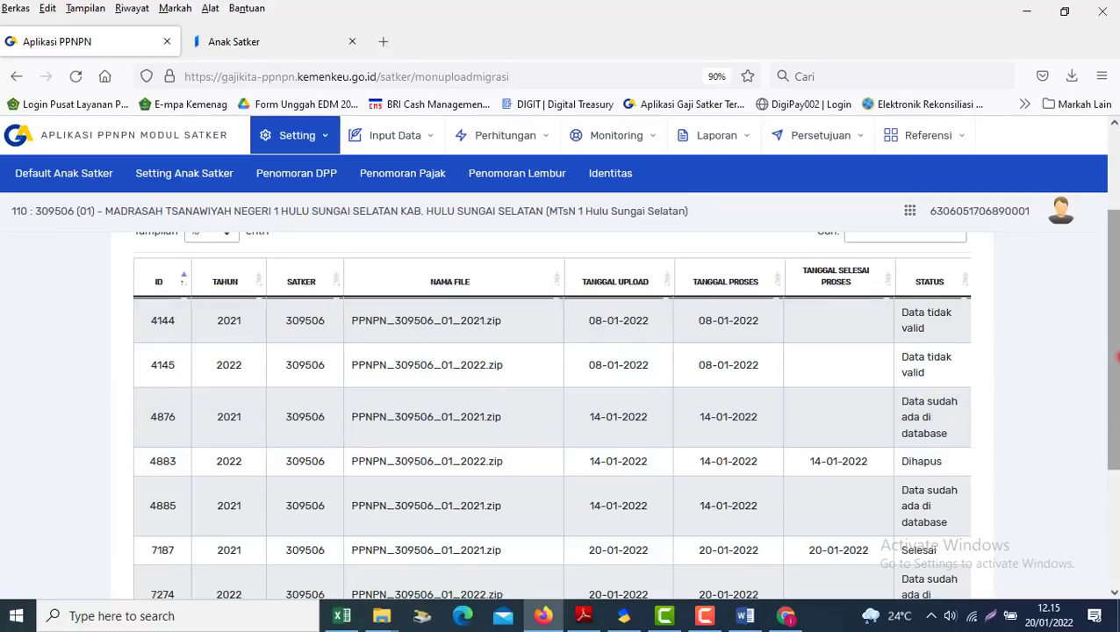
drag(1115, 357, 1115, 396)
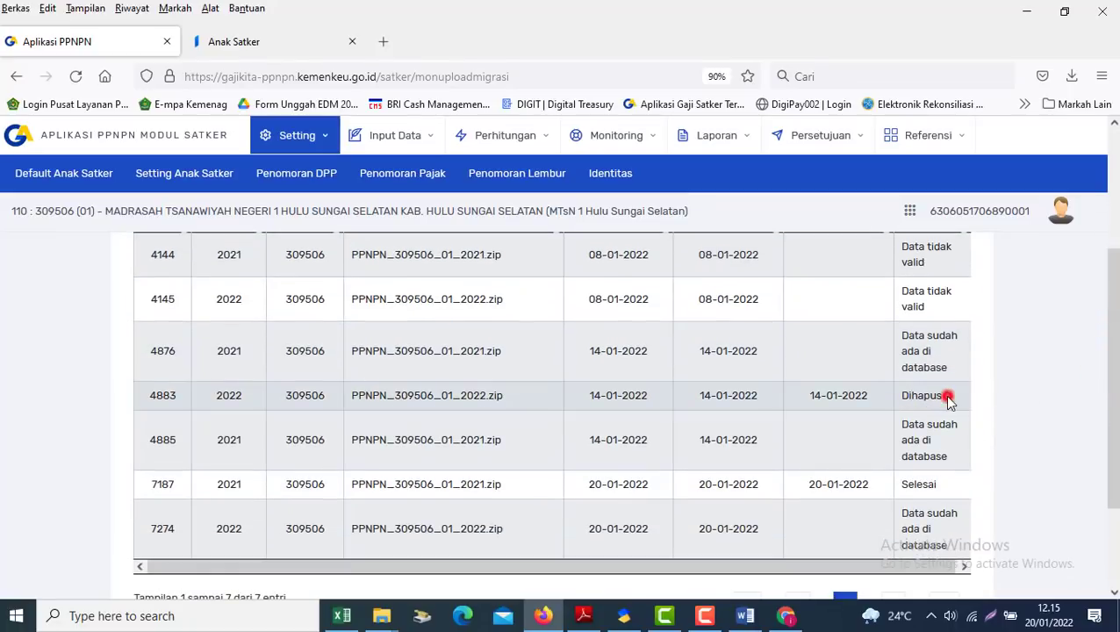
Check the statuses of uploads 4876, 4883 (Dihapus) and 7187 (Selesai)
drag(949, 399, 708, 402)
click(838, 414)
drag(1115, 342, 1115, 417)
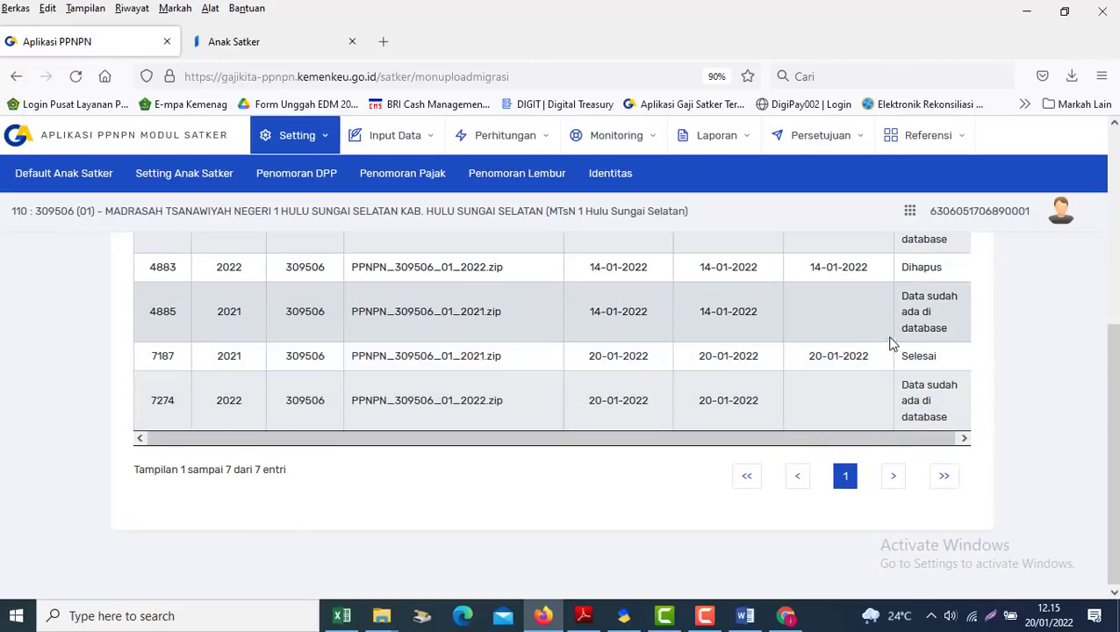
click(911, 356)
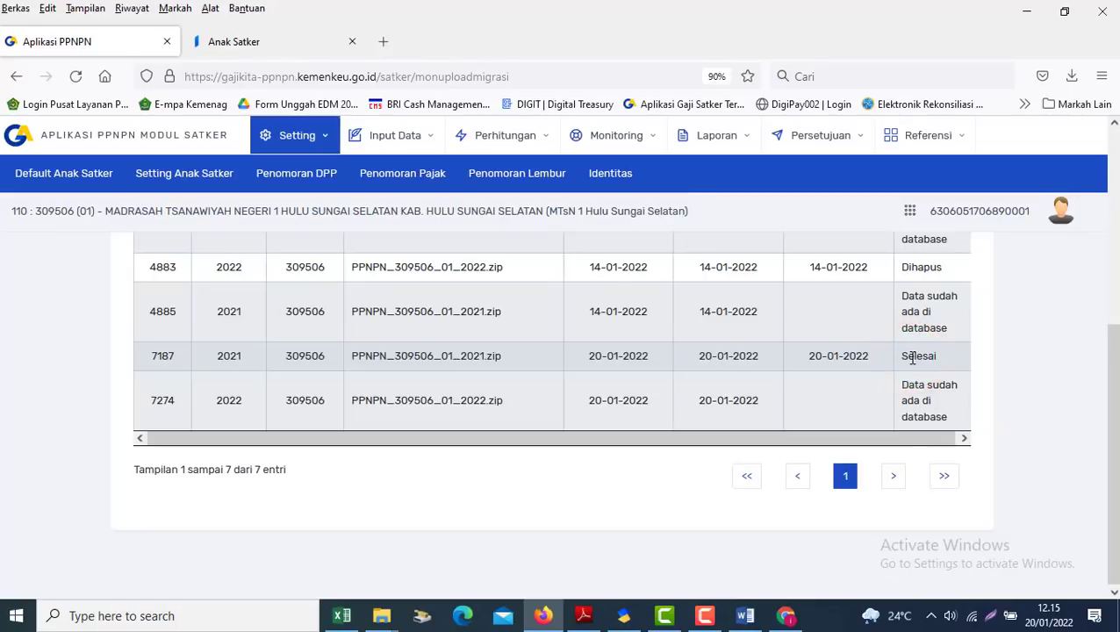
drag(1115, 379, 1115, 298)
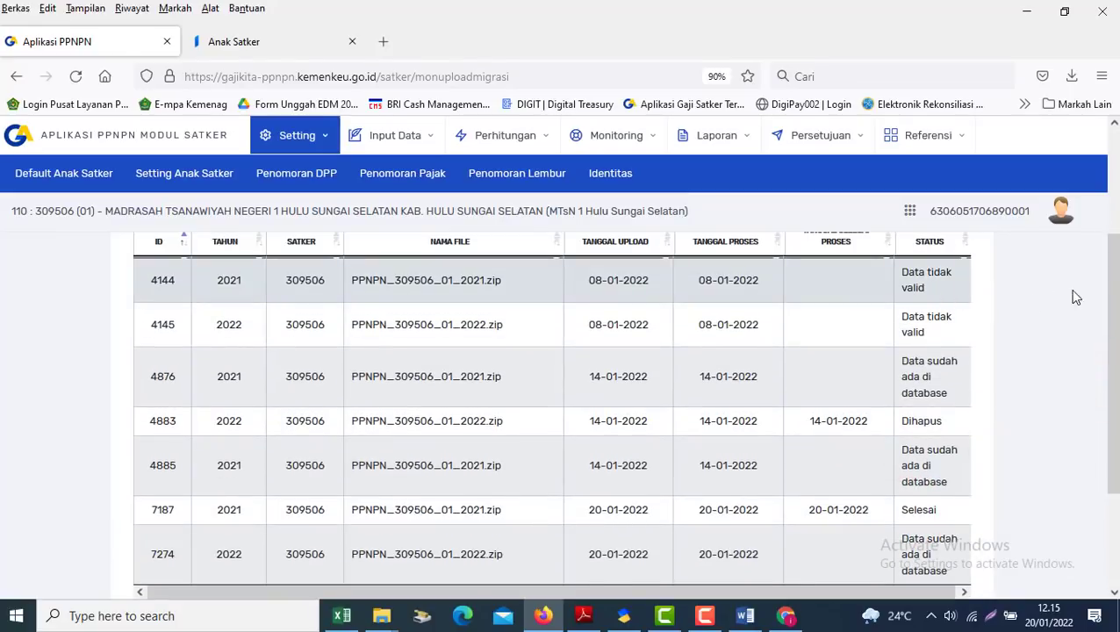
drag(1113, 292, 1113, 312)
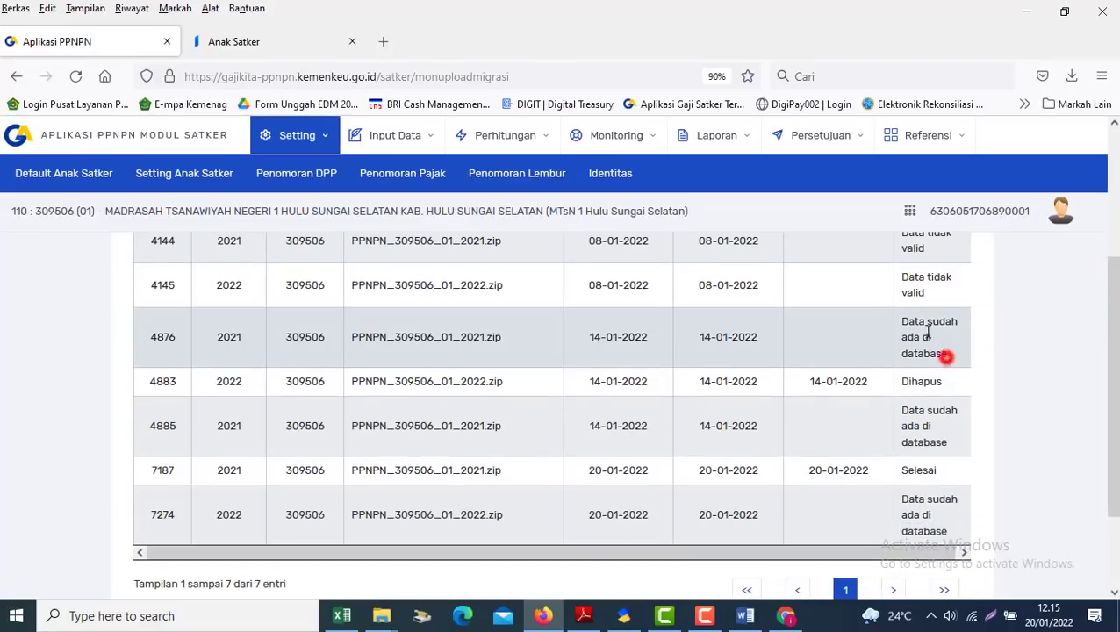
triple_click(947, 356)
click(941, 383)
double_click(939, 384)
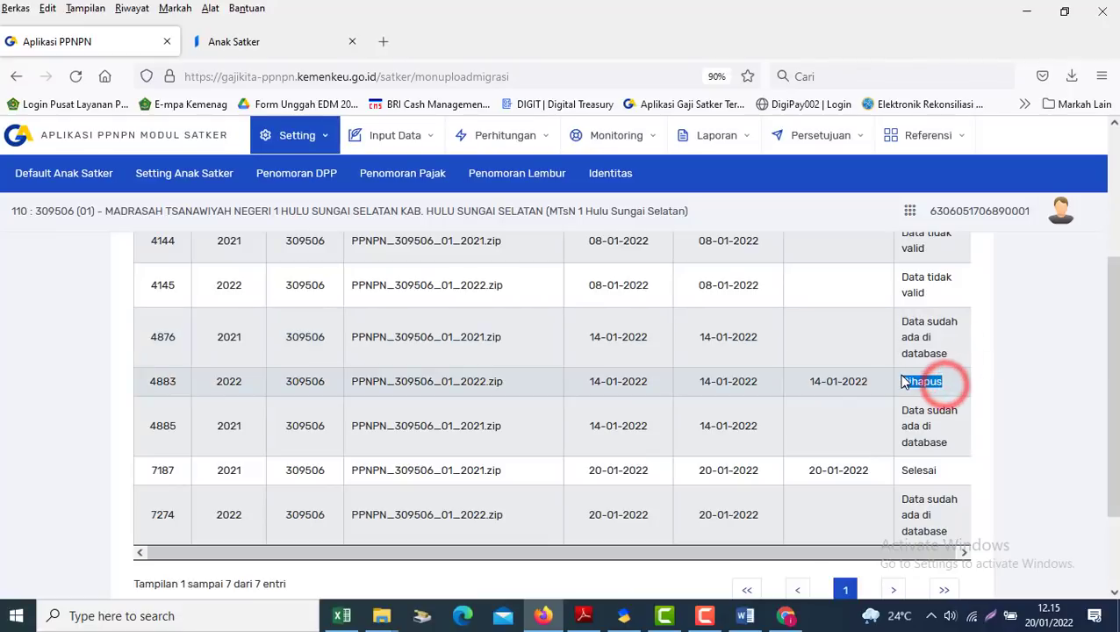
click(935, 471)
double_click(935, 472)
Read the Word guide's Catatan notes down to item d
click(745, 619)
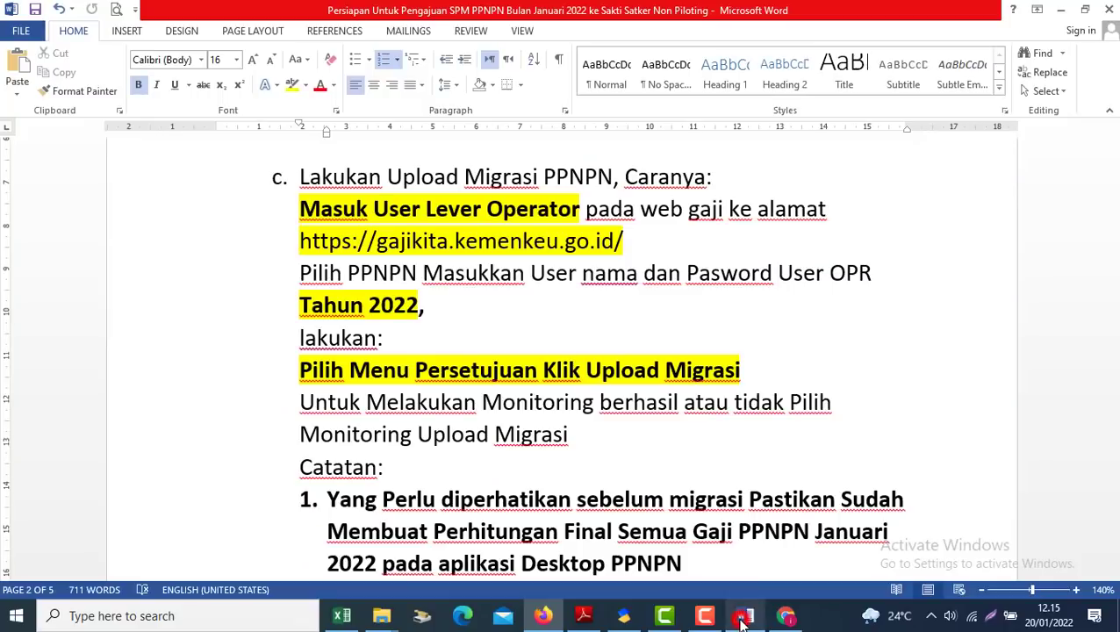
click(501, 469)
key(Down)
key(Down)
key(Down)
key(Down)
key(Down)
key(Down)
key(Down)
key(Down)
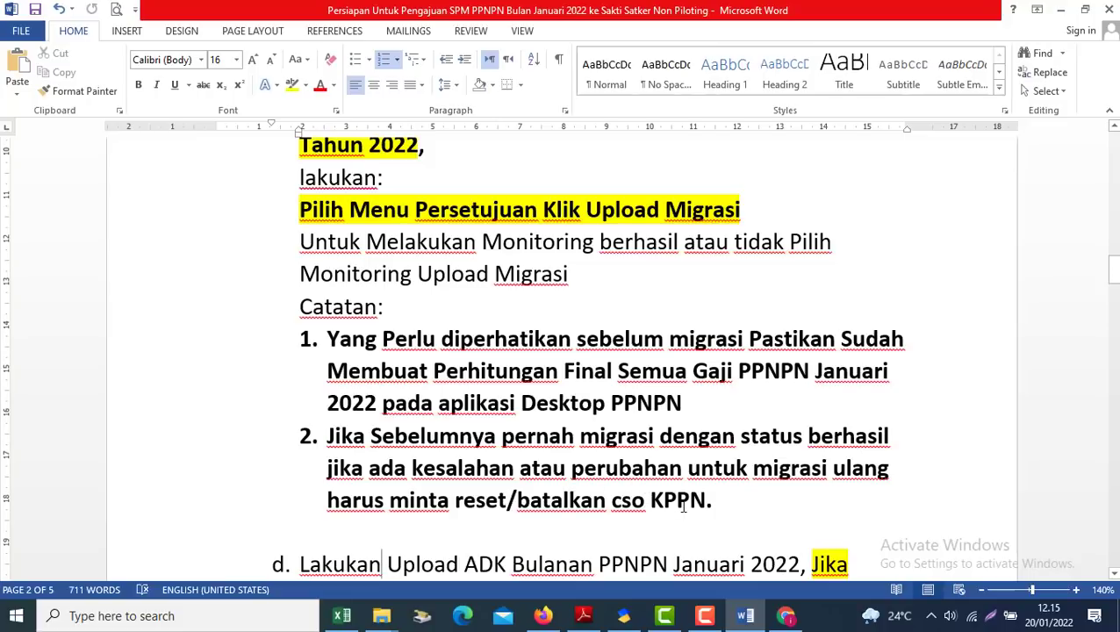
Back in the monitoring table, highlight the deleted upload row 4883
key(alt+Tab)
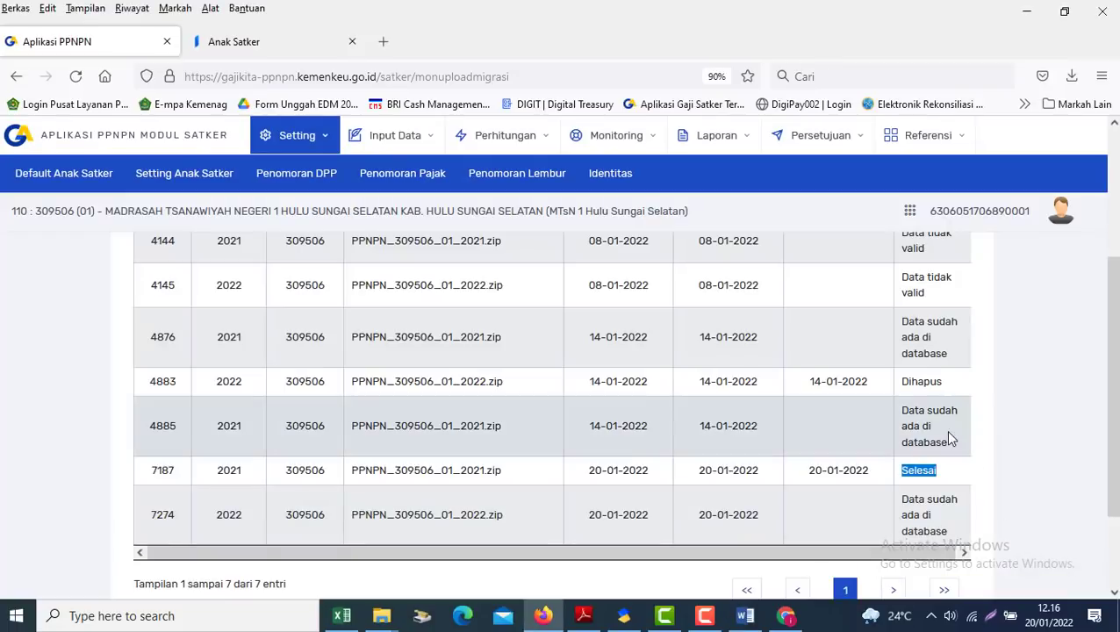
click(929, 383)
drag(930, 381, 885, 396)
click(850, 404)
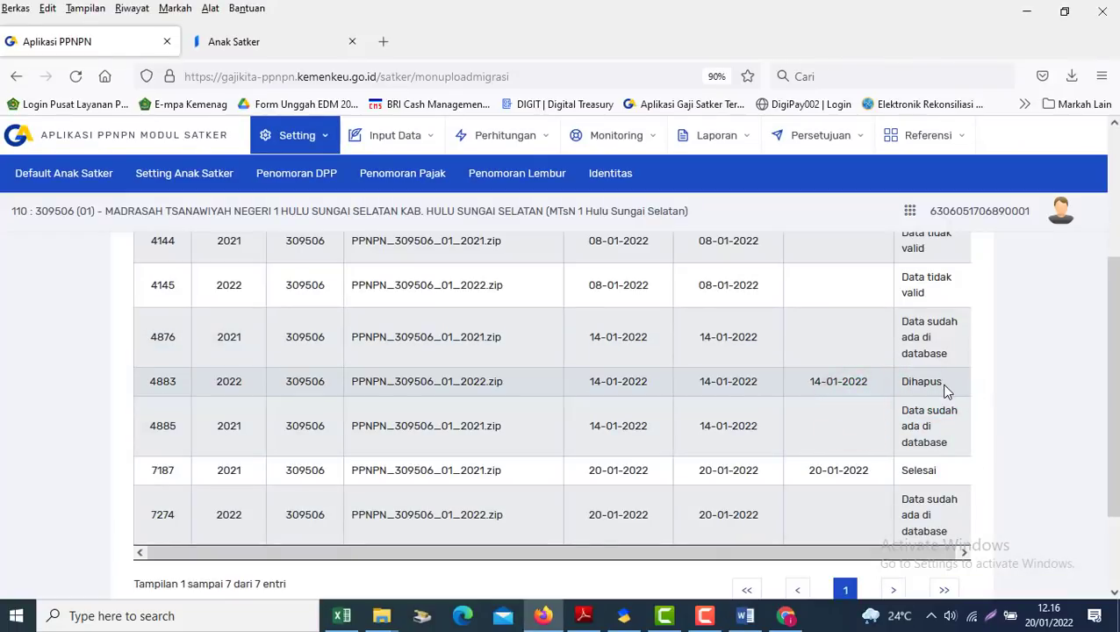
Return to the top of Monitoring Upload Migrasi and show the Referensi Anak Satker list for satker 309506
drag(1111, 387, 1108, 432)
double_click(913, 400)
click(824, 420)
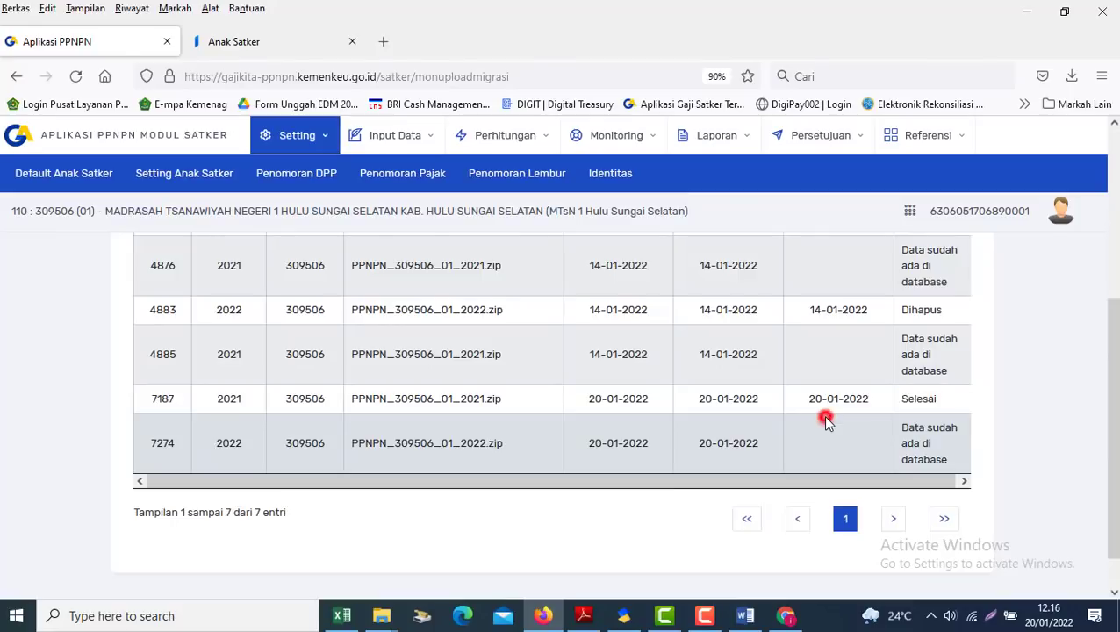
drag(1113, 350, 1112, 180)
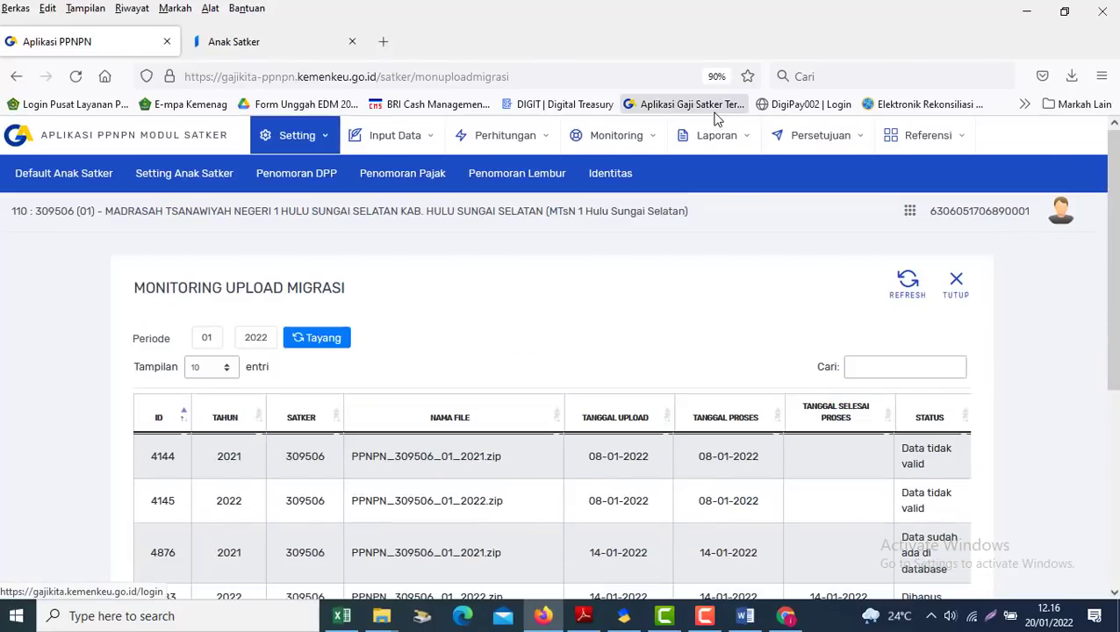
click(180, 174)
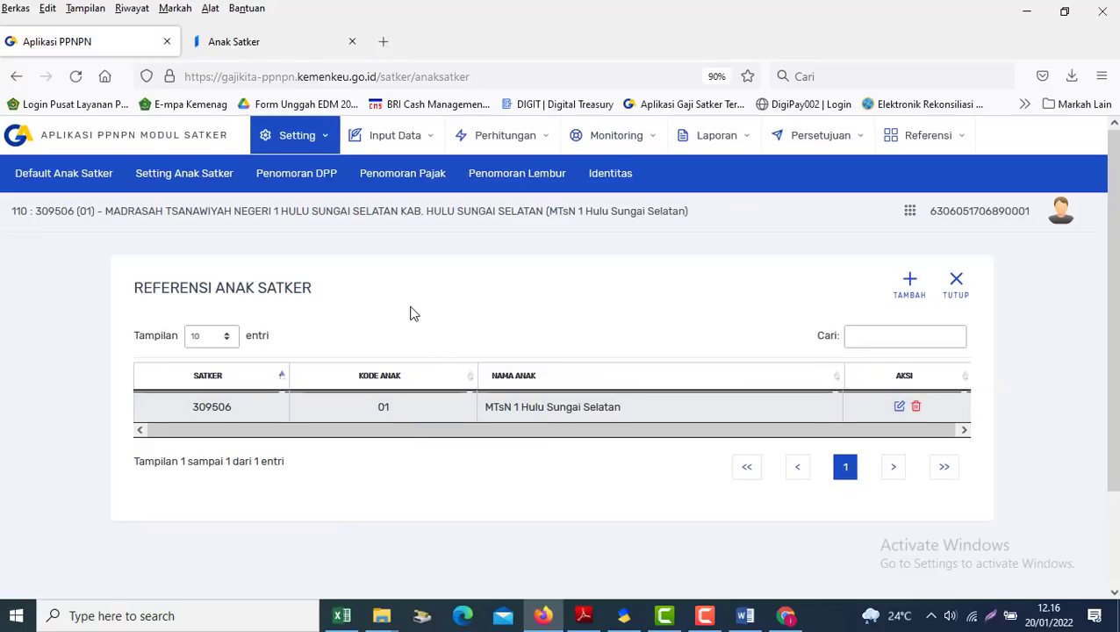
View the RUH Data PPNPN employee list, then set child unit 01 as the default Anak Satker
click(394, 146)
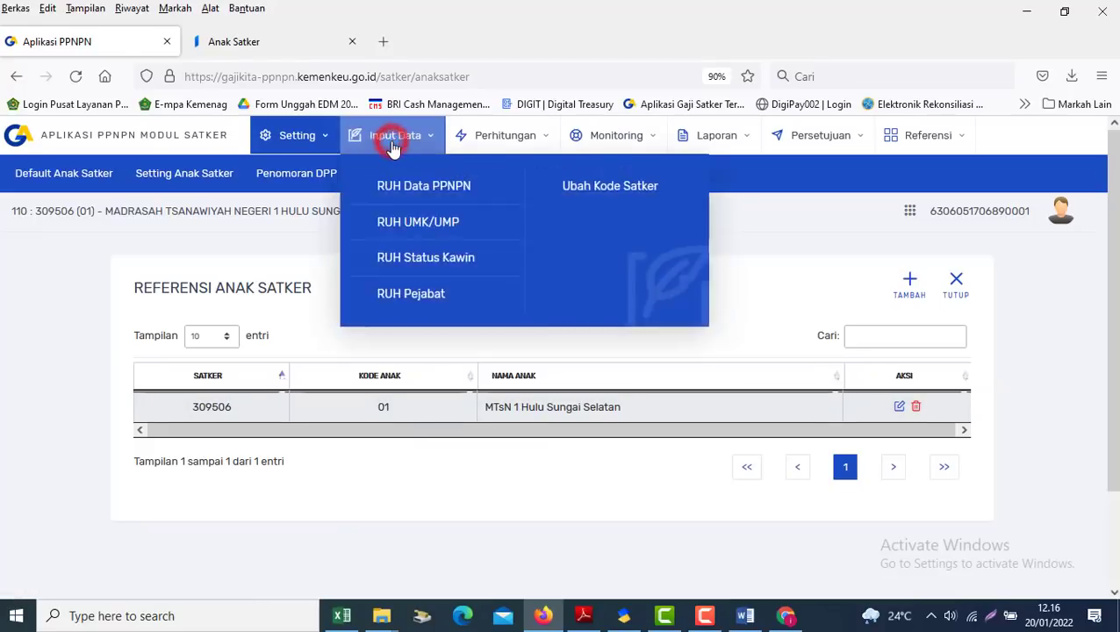
click(419, 192)
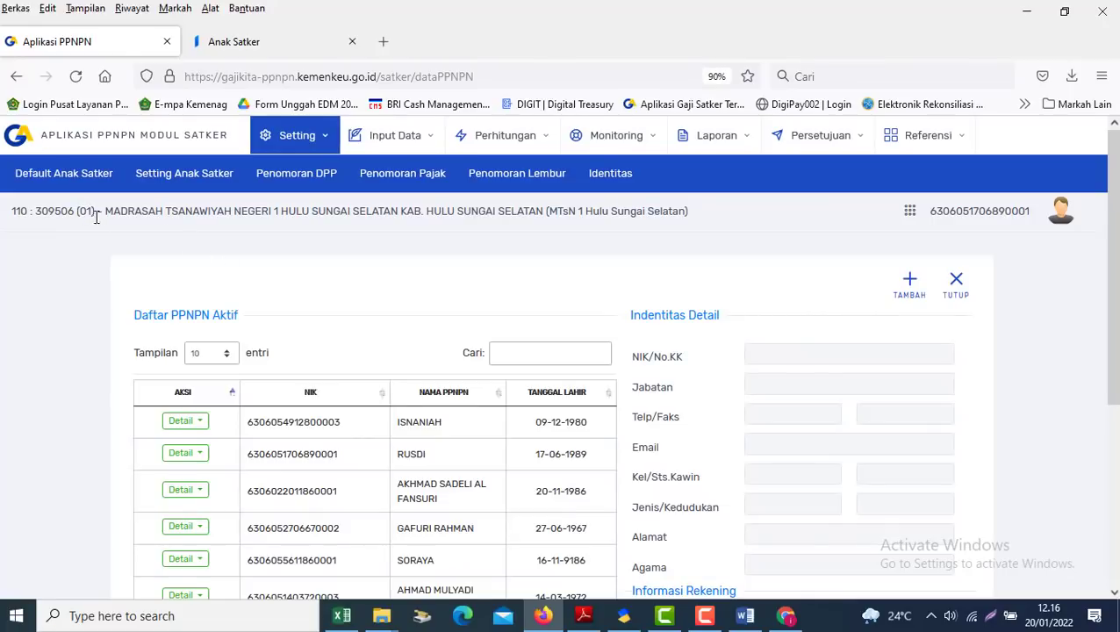
click(28, 177)
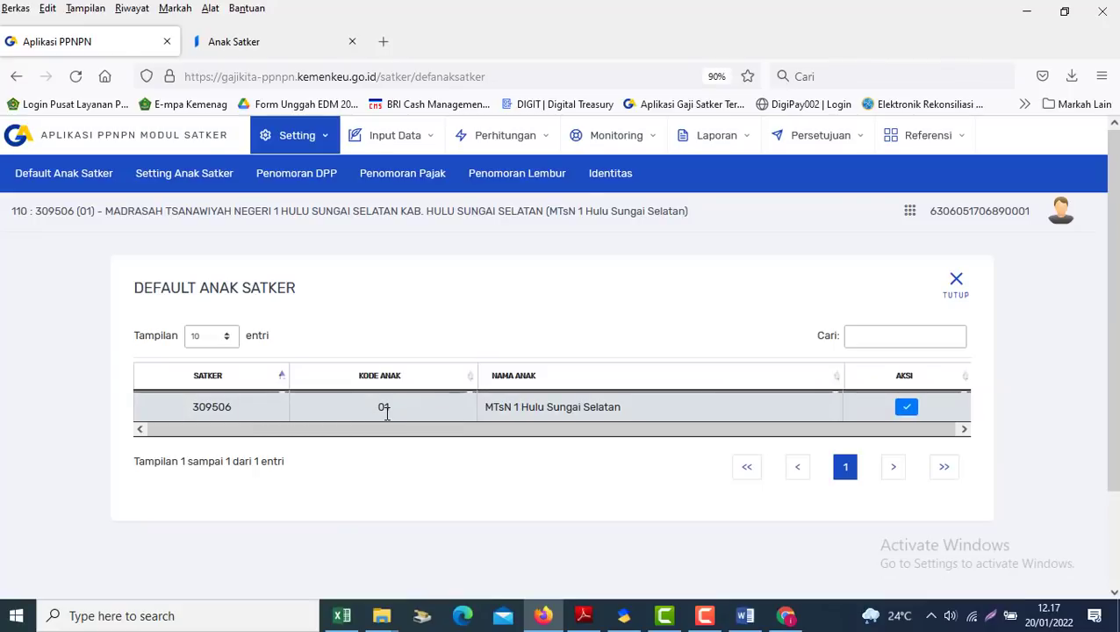
click(907, 409)
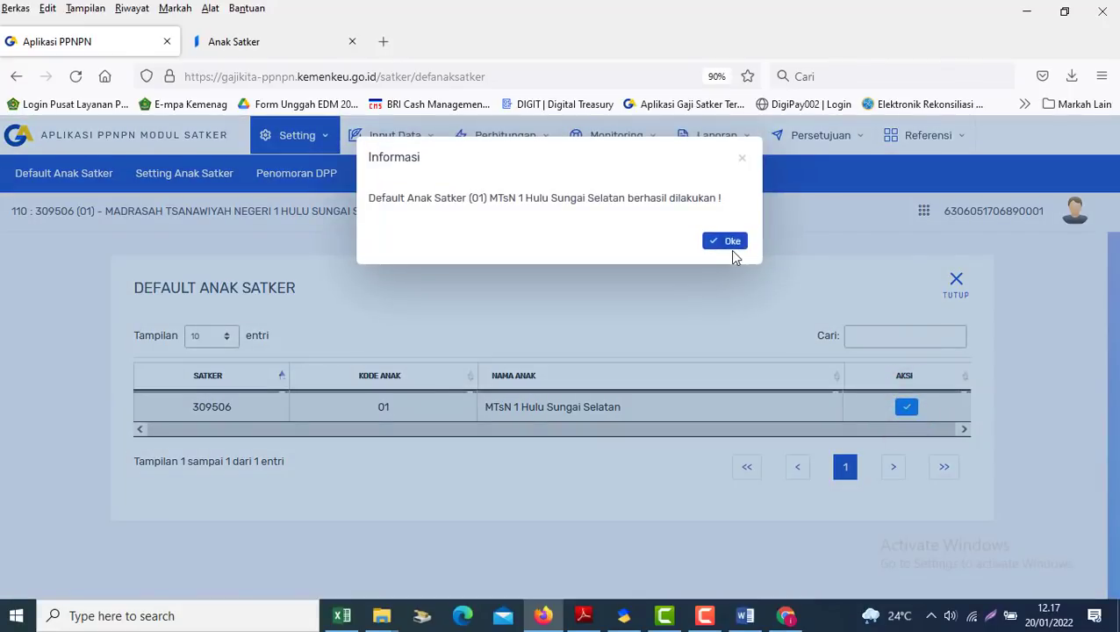
click(731, 249)
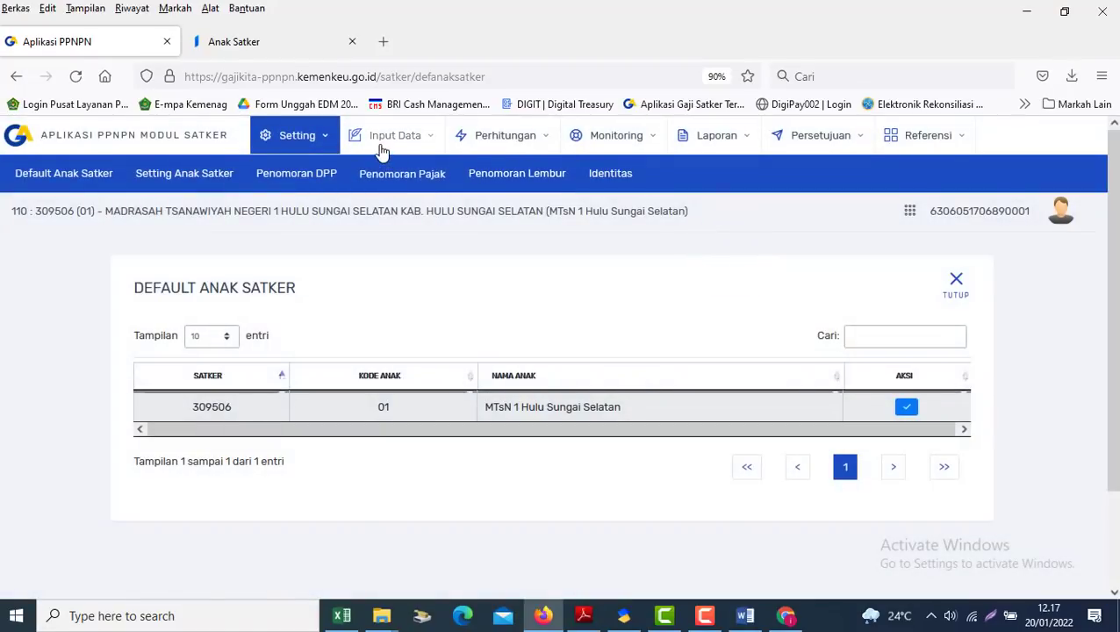
Confirm child unit 01 MTsN 1 Hulu Sungai Selatan as default a second time
mouse_move(382, 151)
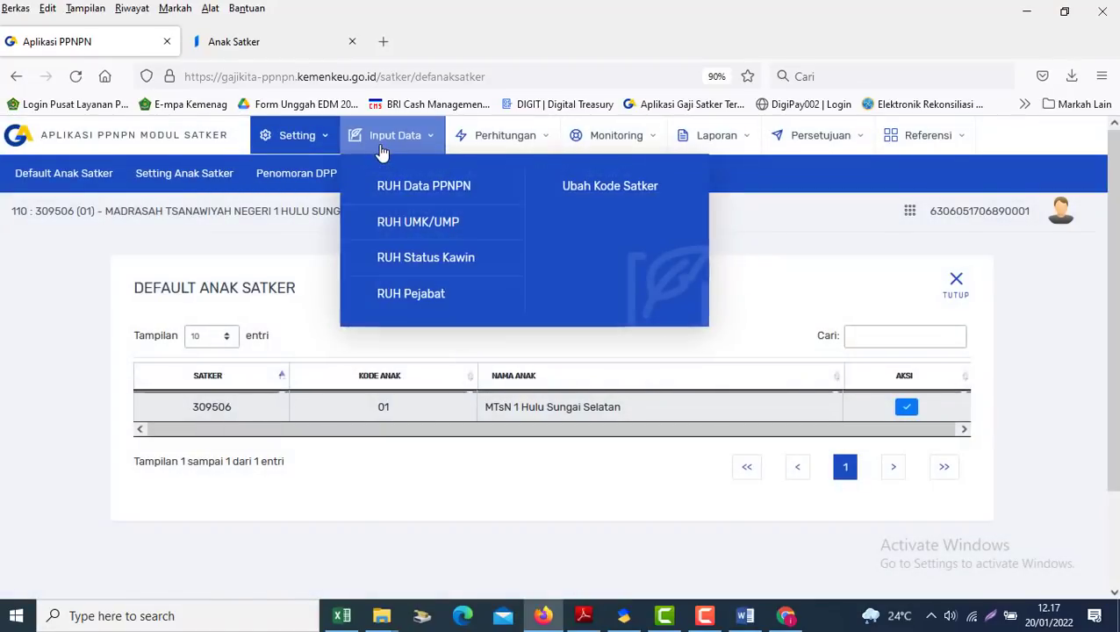
click(667, 501)
click(498, 511)
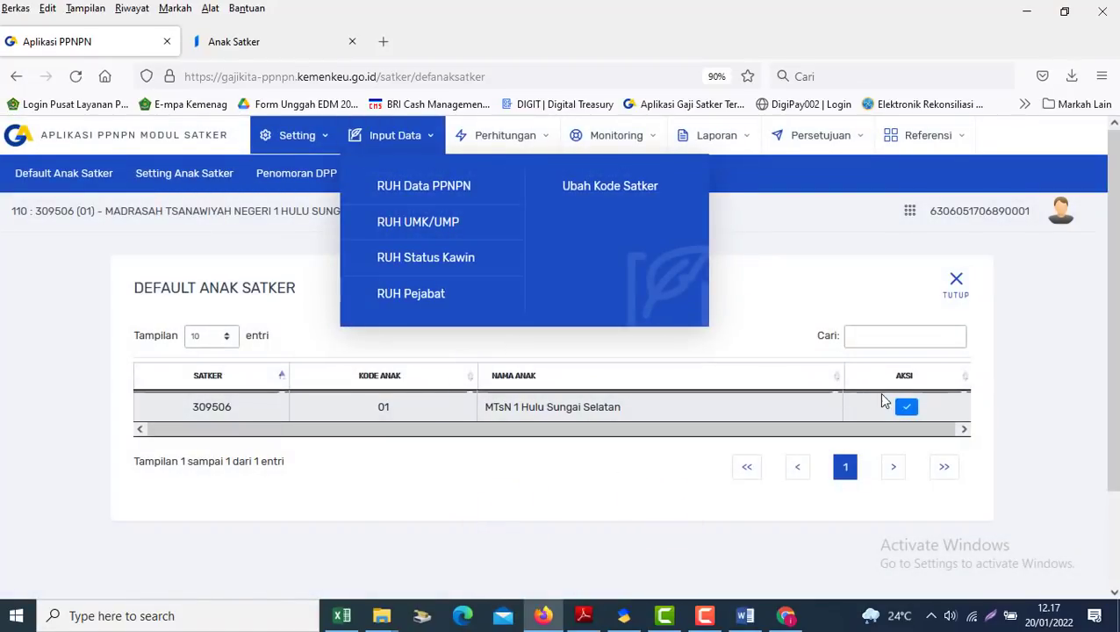
click(905, 407)
click(724, 241)
Revisit the employee list and Default Anak Satker, then return to Referensi Anak Satker
click(422, 191)
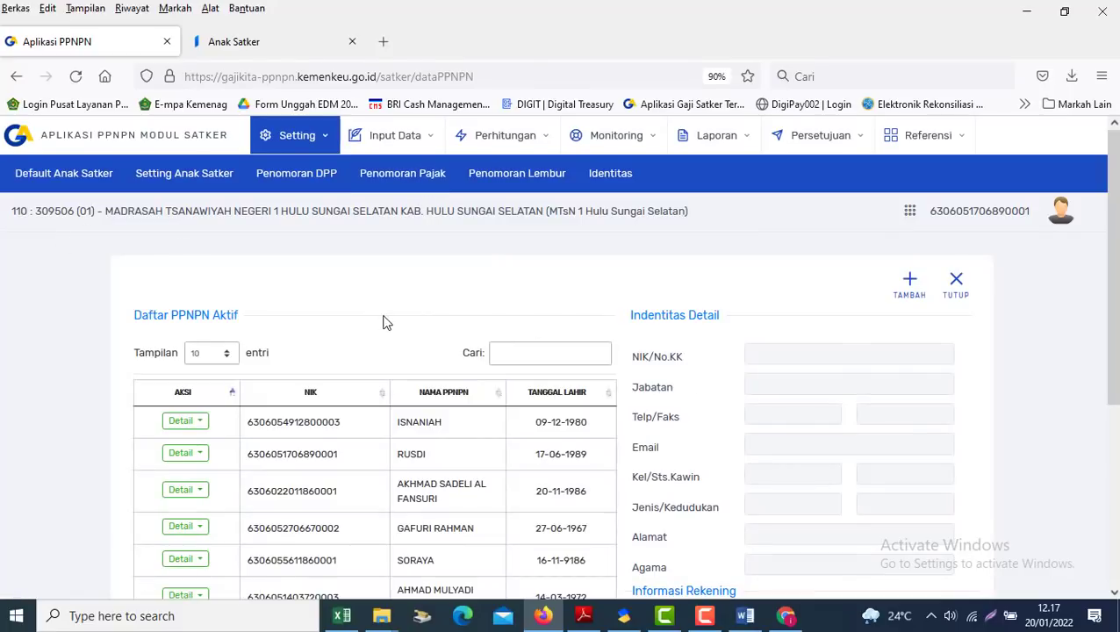
click(27, 179)
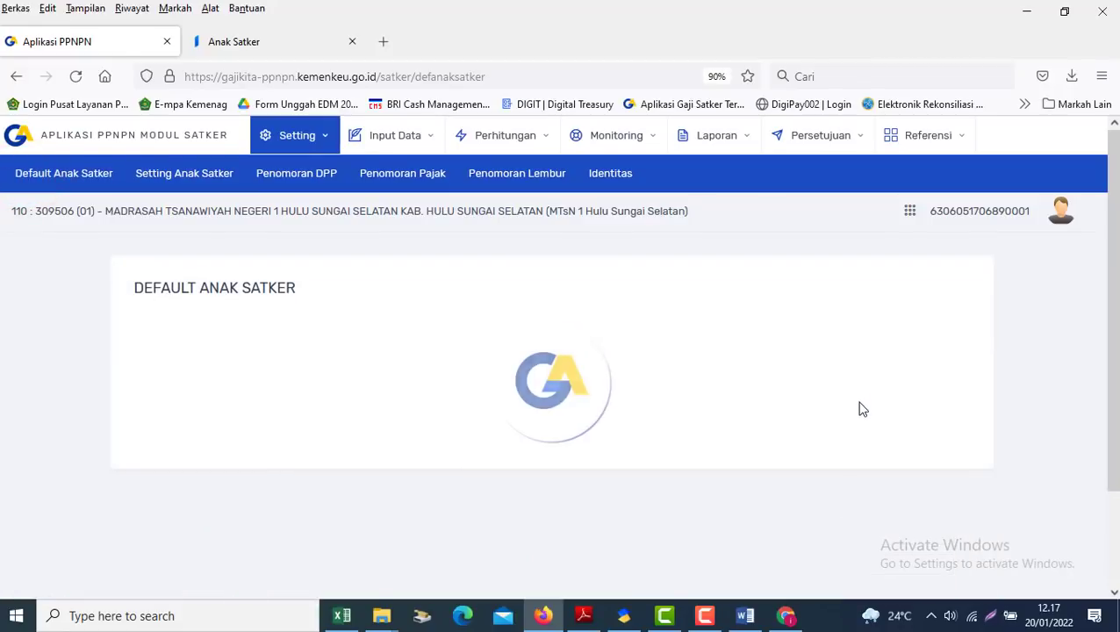
click(197, 174)
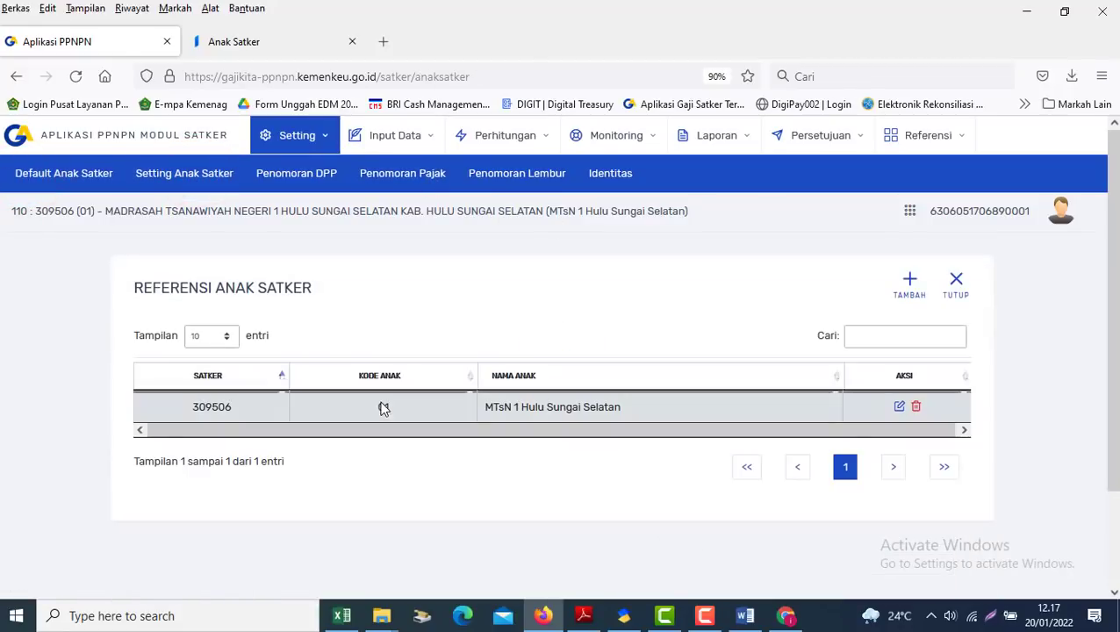
click(391, 143)
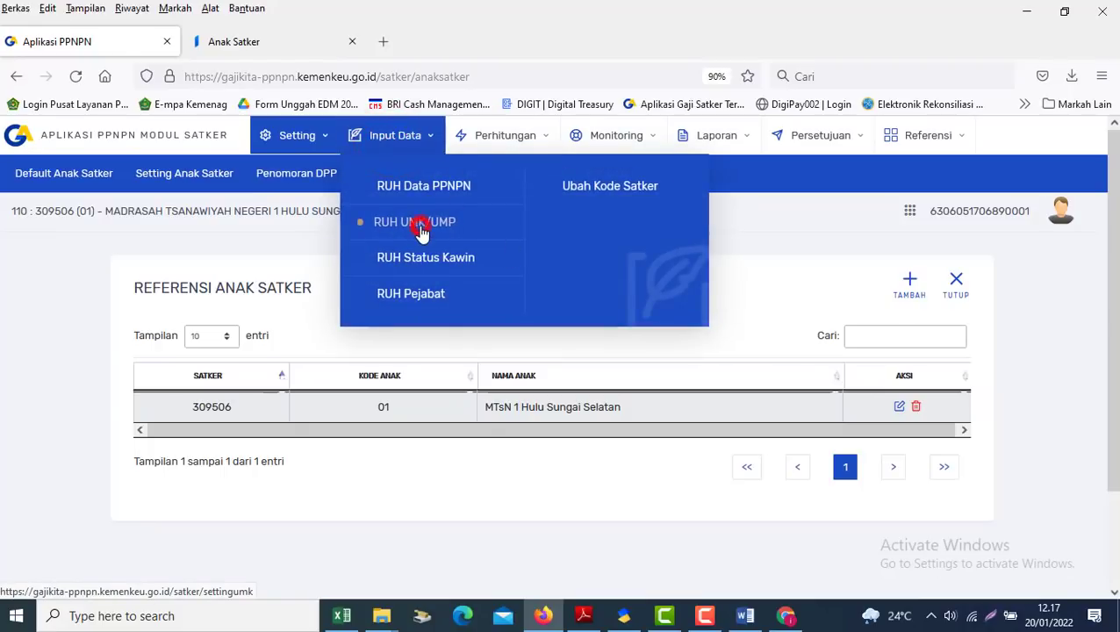
Check RUH UMK/UMP, then load and close the 2022 marital statuses of unit 01's 22 employees
click(422, 226)
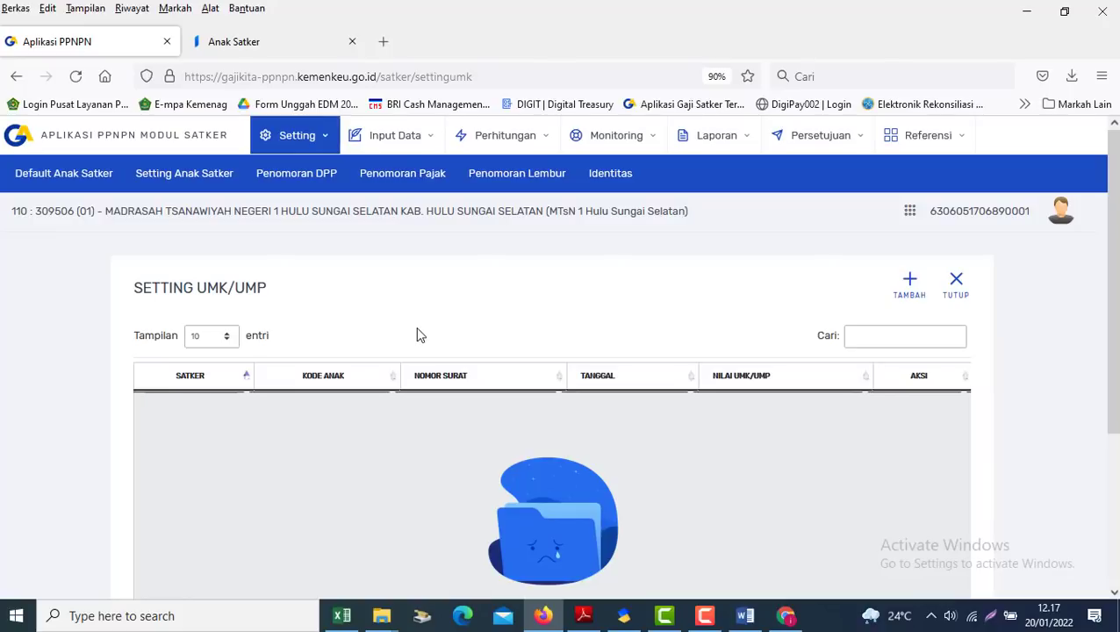
click(409, 137)
click(413, 273)
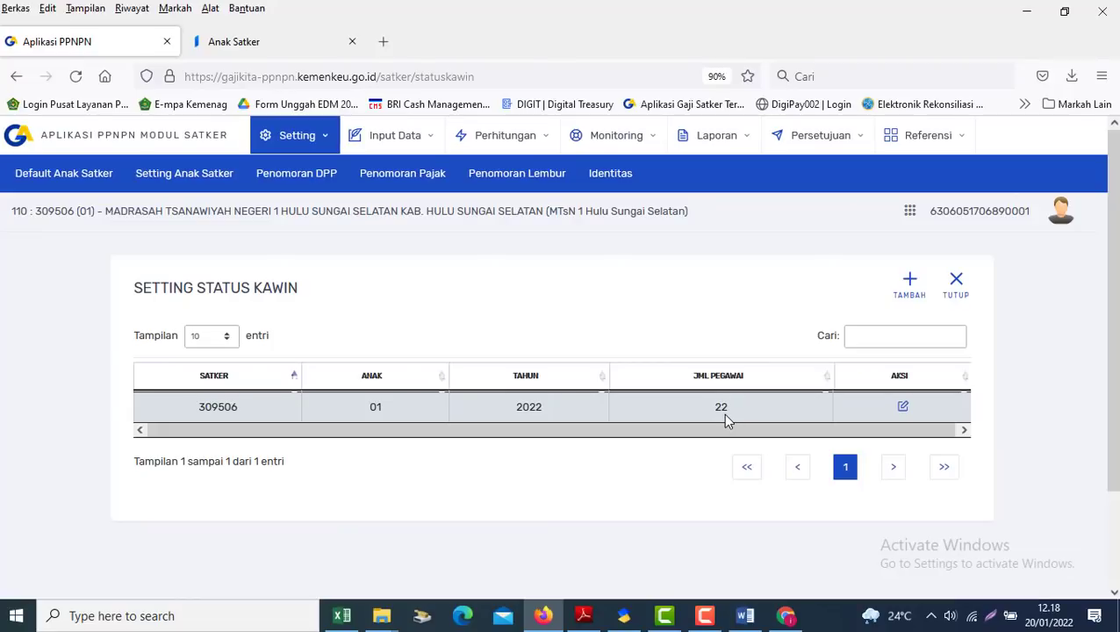
click(906, 409)
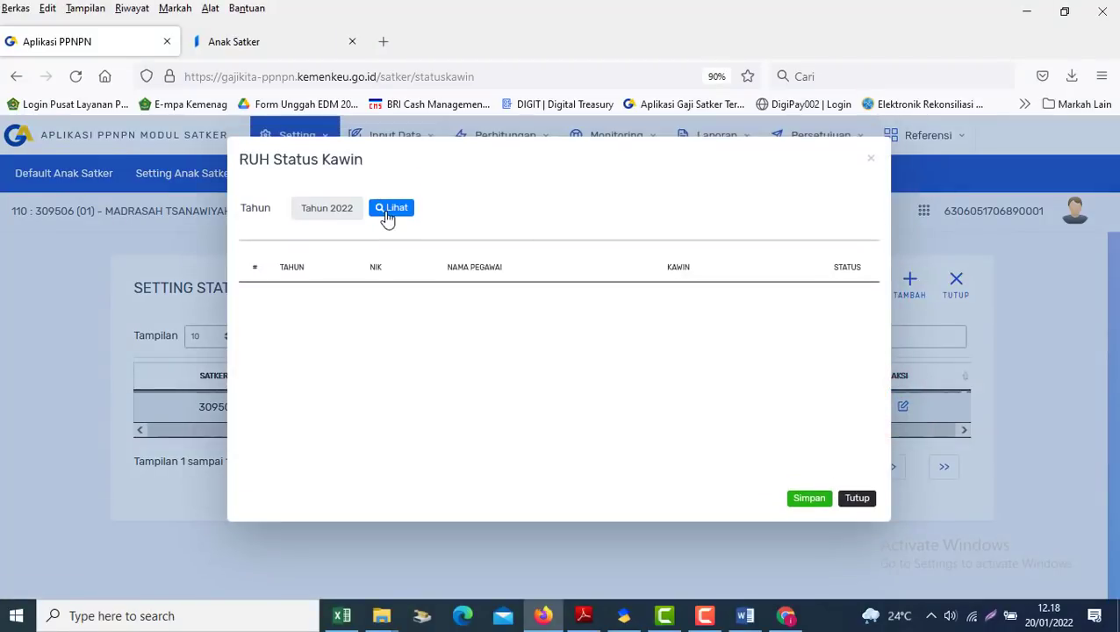
click(391, 216)
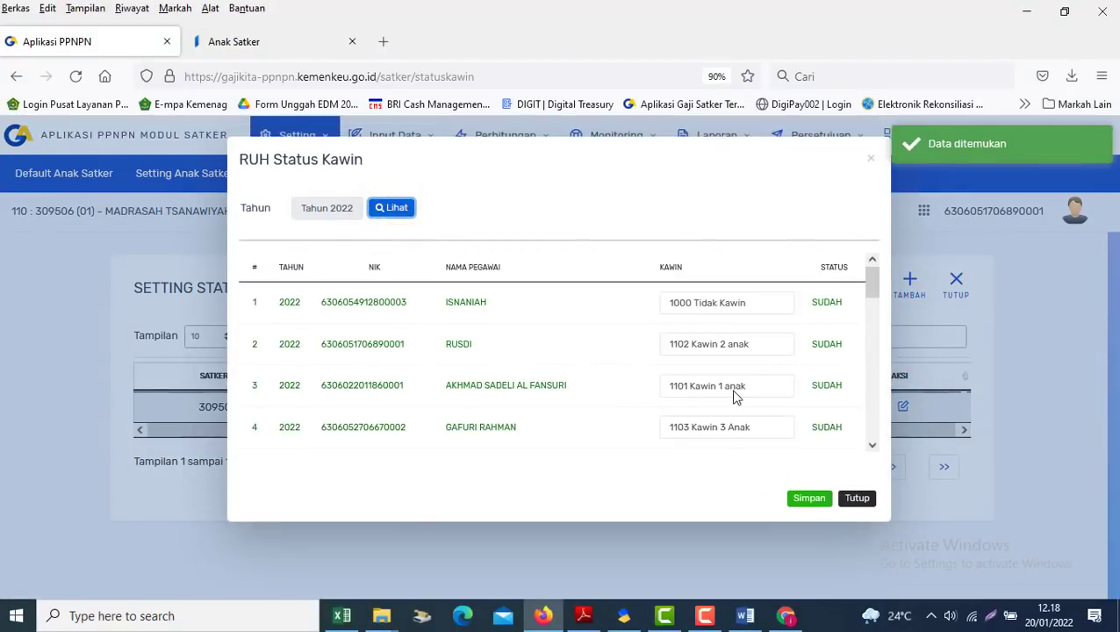
click(858, 499)
click(395, 140)
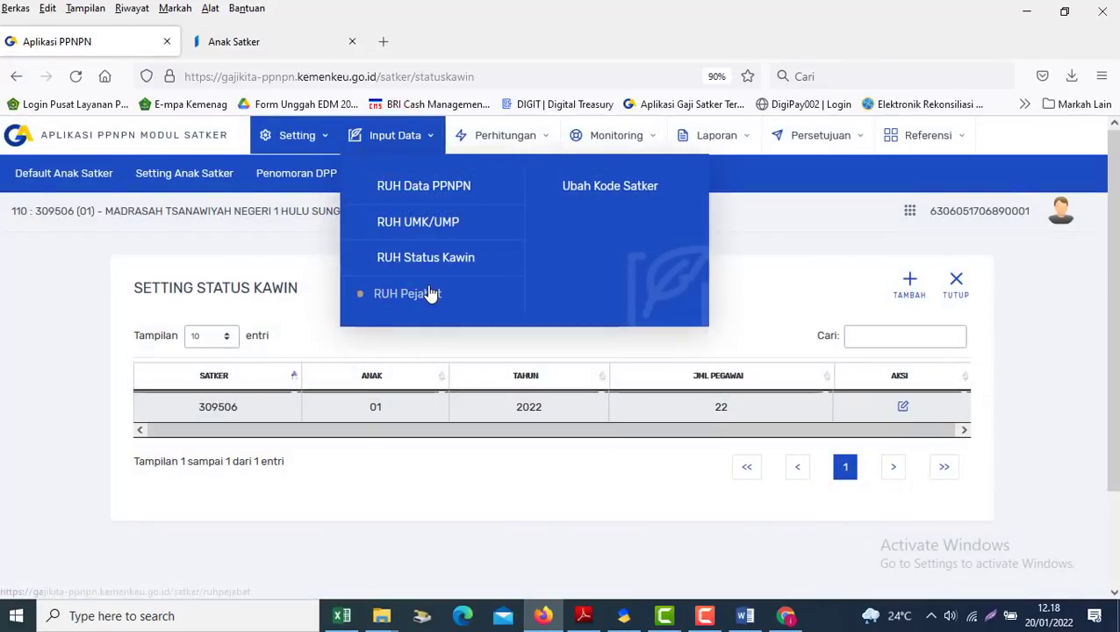
Review the Referensi Pejabat officials table and close it to the January 2022 dashboard
click(431, 293)
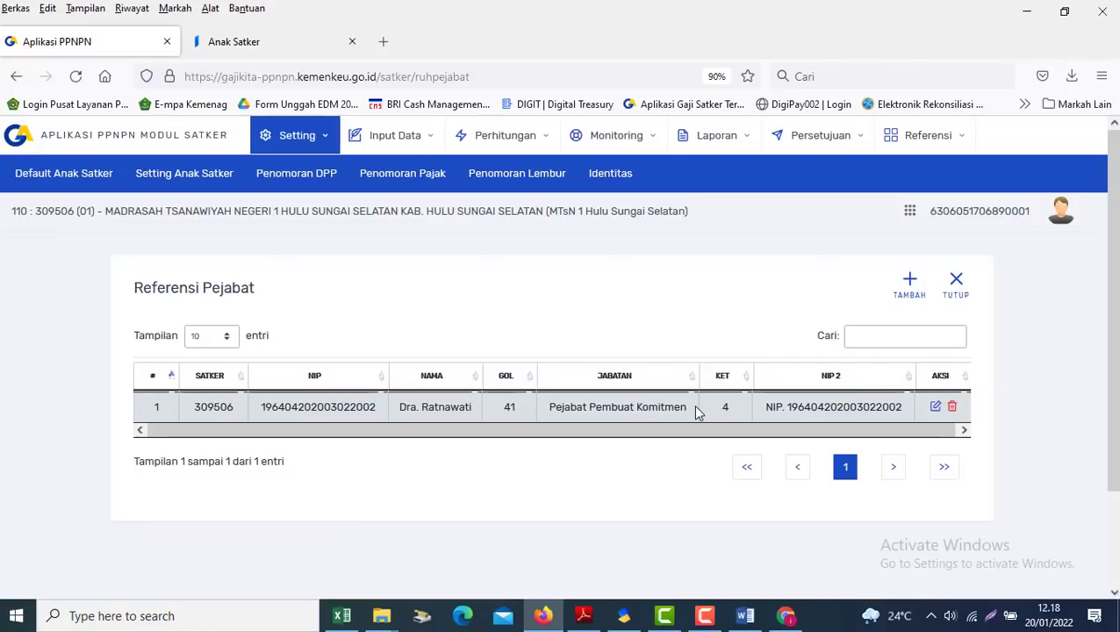
click(961, 291)
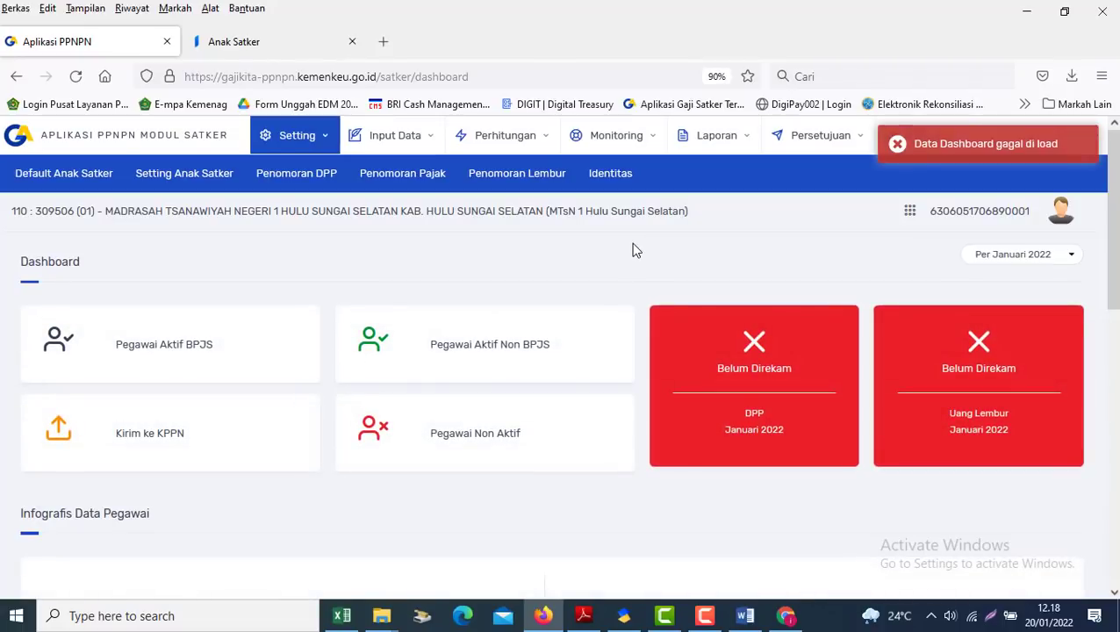
click(747, 619)
Read the Word guide's migration notes and note 2 down to step d
click(532, 450)
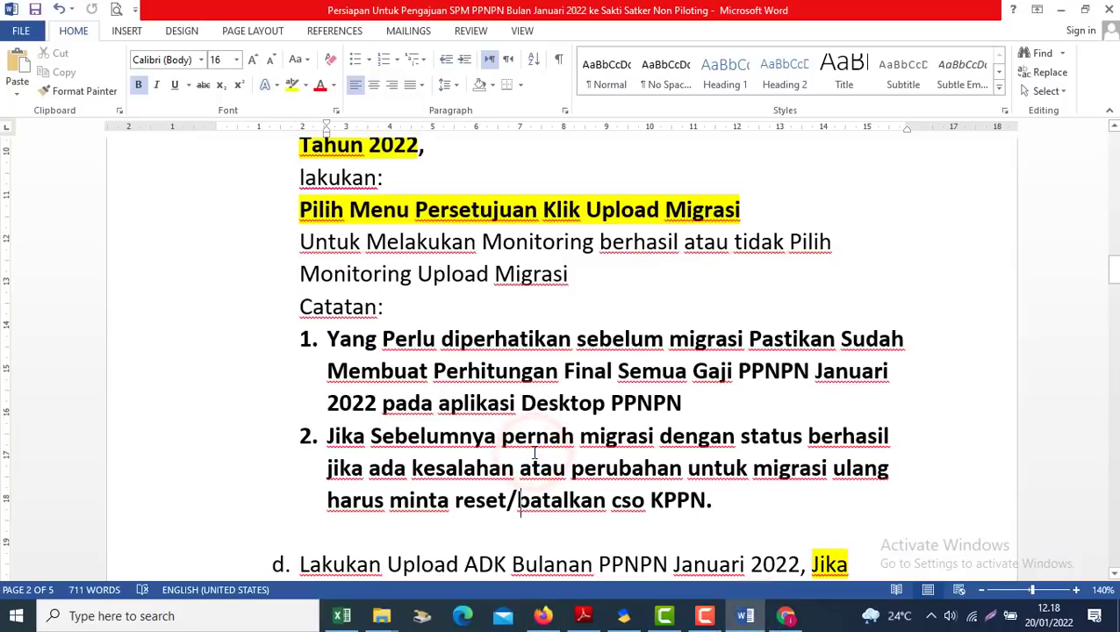
key(Down)
key(Down)
key(Down)
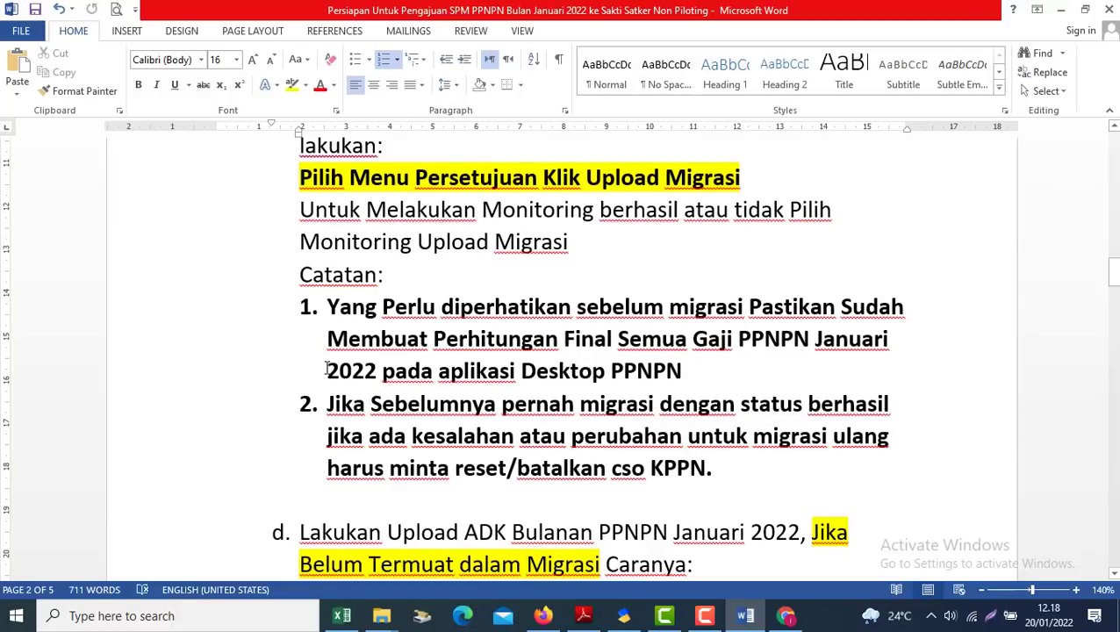
drag(318, 368, 664, 370)
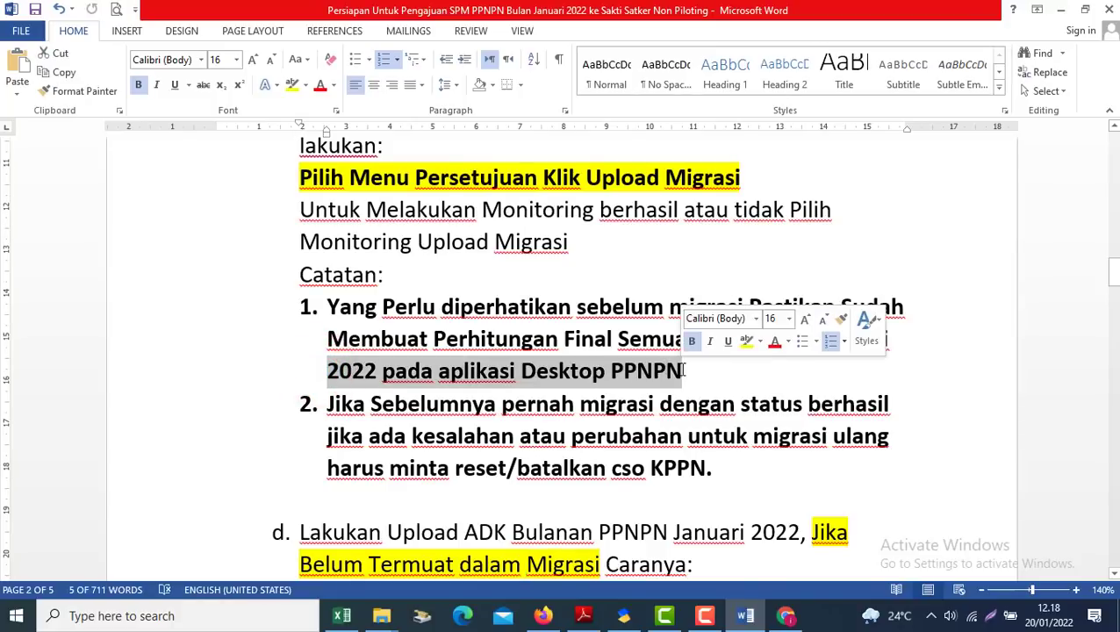
click(518, 419)
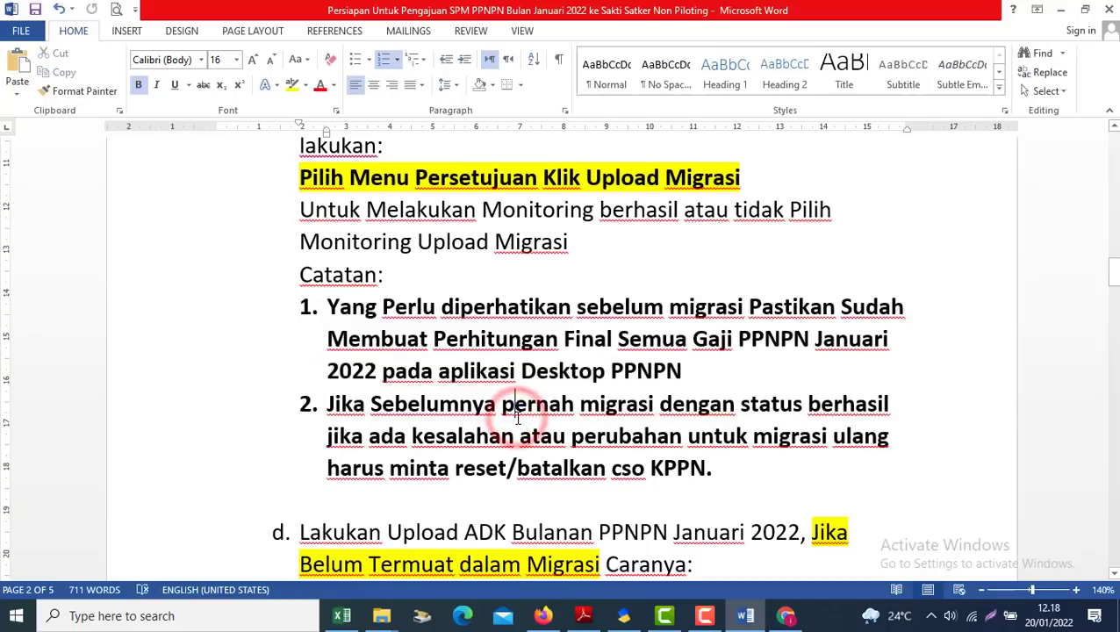
key(Down)
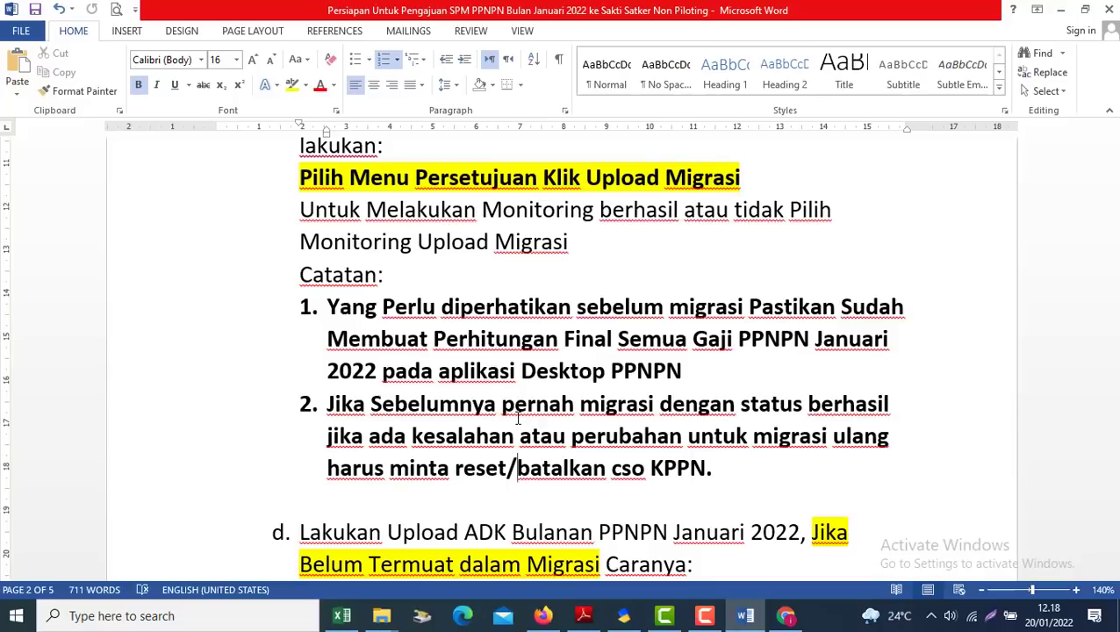
key(Down)
key(Down)
key(Down)
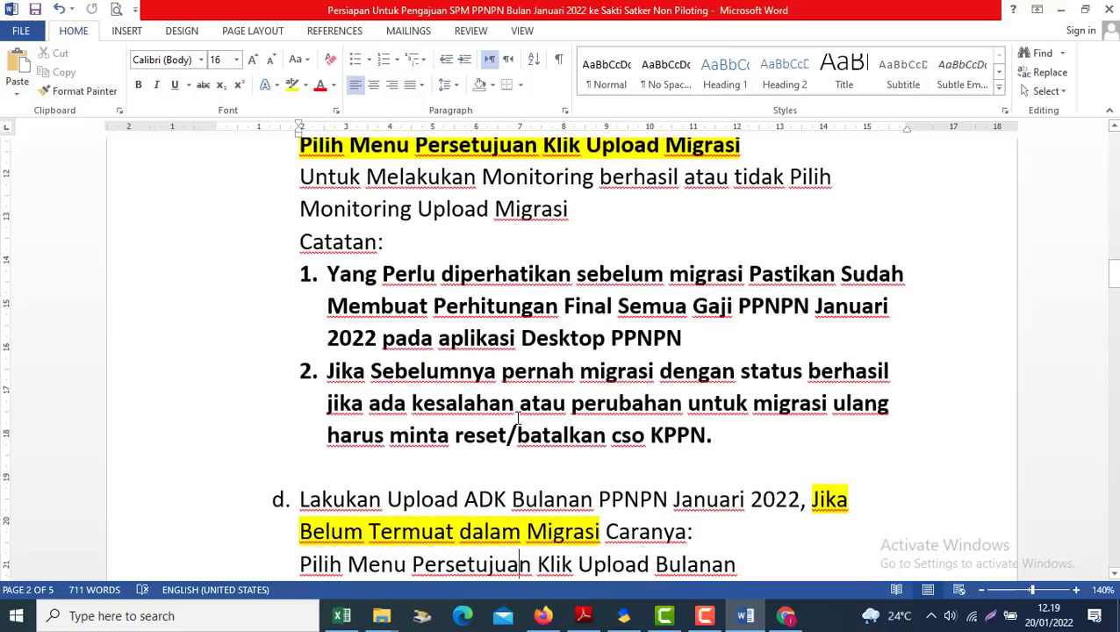
key(Down)
key(Down)
key(Down)
key(Up)
key(Up)
key(Up)
key(Up)
key(Up)
key(Up)
key(Up)
key(Up)
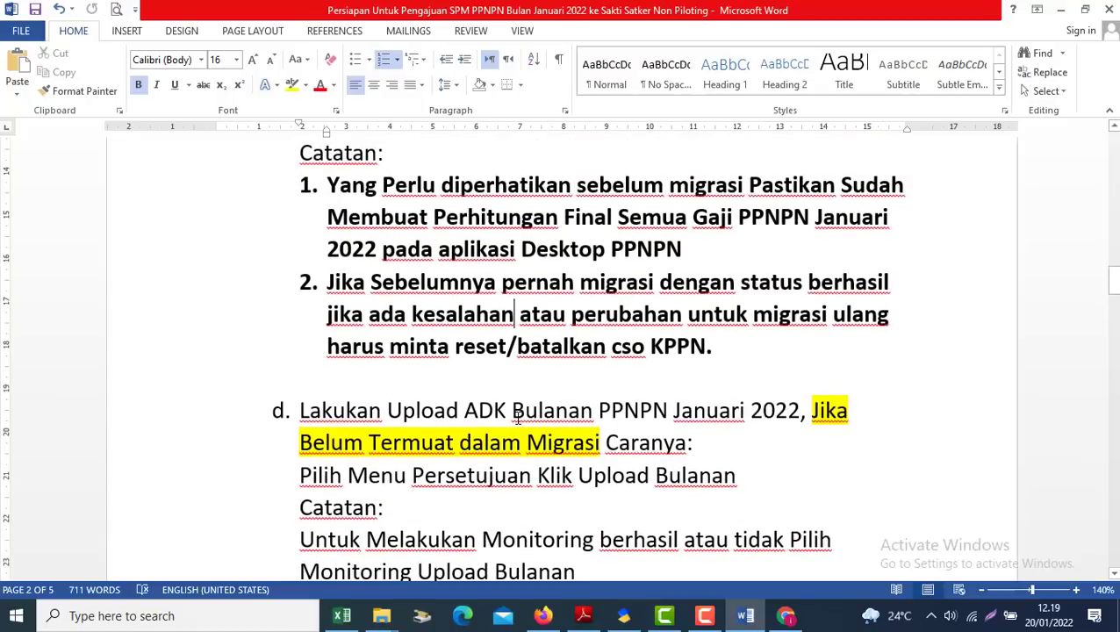
key(Down)
key(Down)
key(Down)
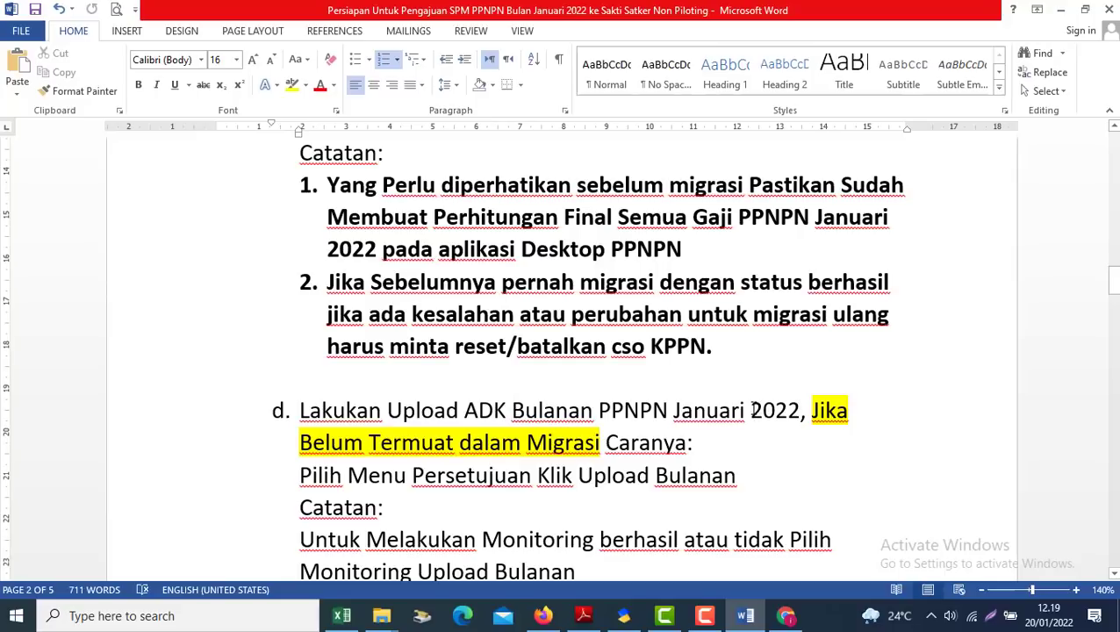
Read the Caranya: and Catatan: notes of step d down toward the SAKTI steps
click(702, 426)
key(Down)
key(Down)
key(Down)
key(Down)
scroll(706, 428, down, 3)
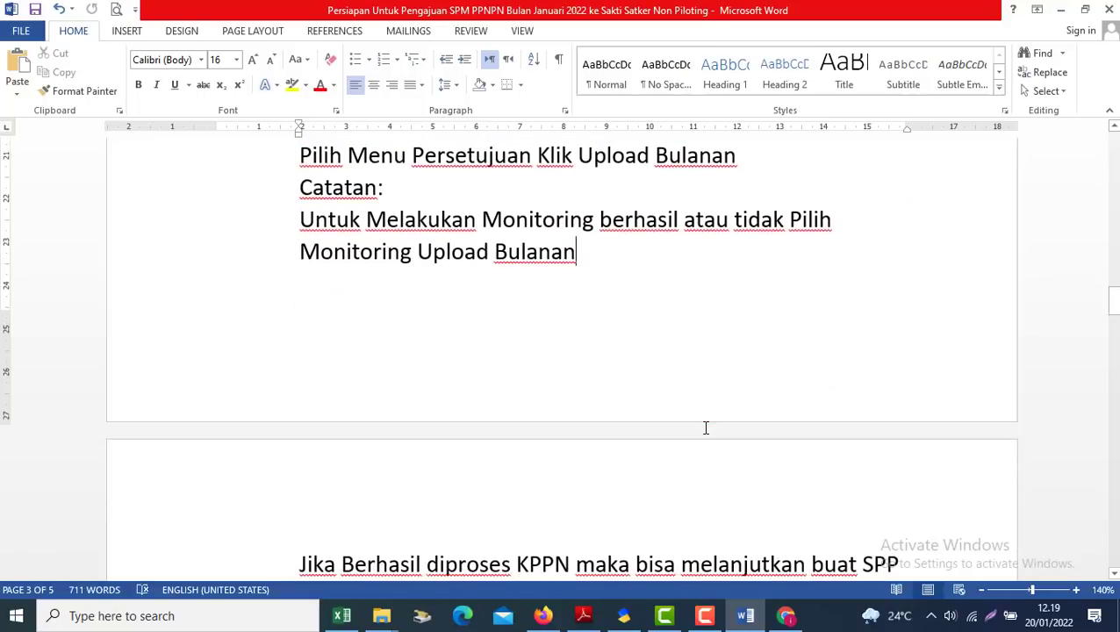
key(Up)
key(Up)
key(Up)
key(Up)
key(Up)
key(Up)
key(Up)
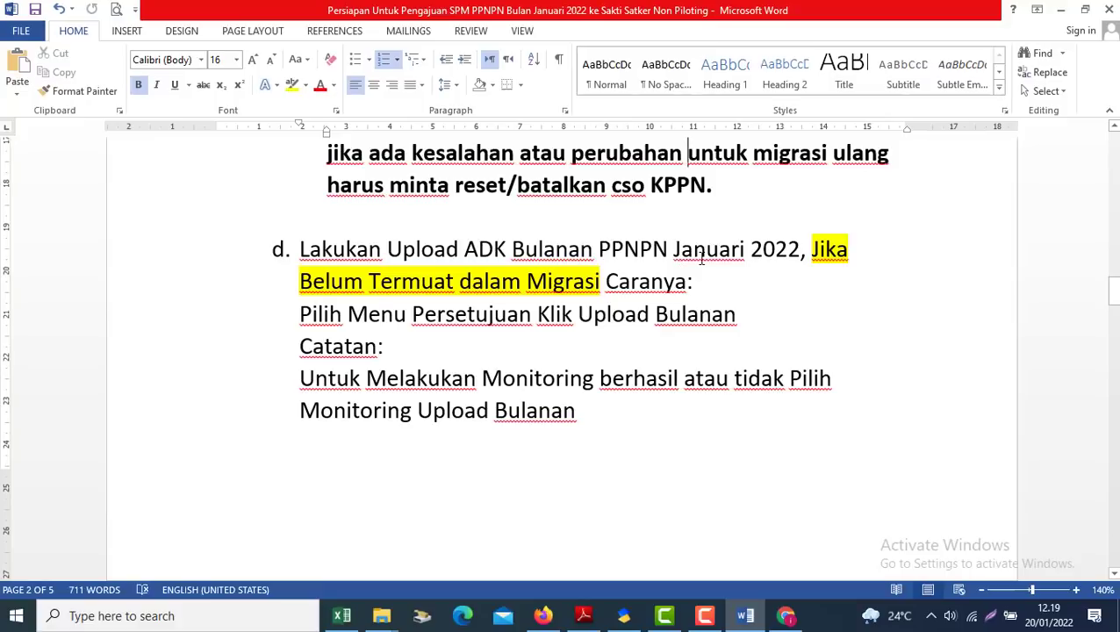
click(651, 330)
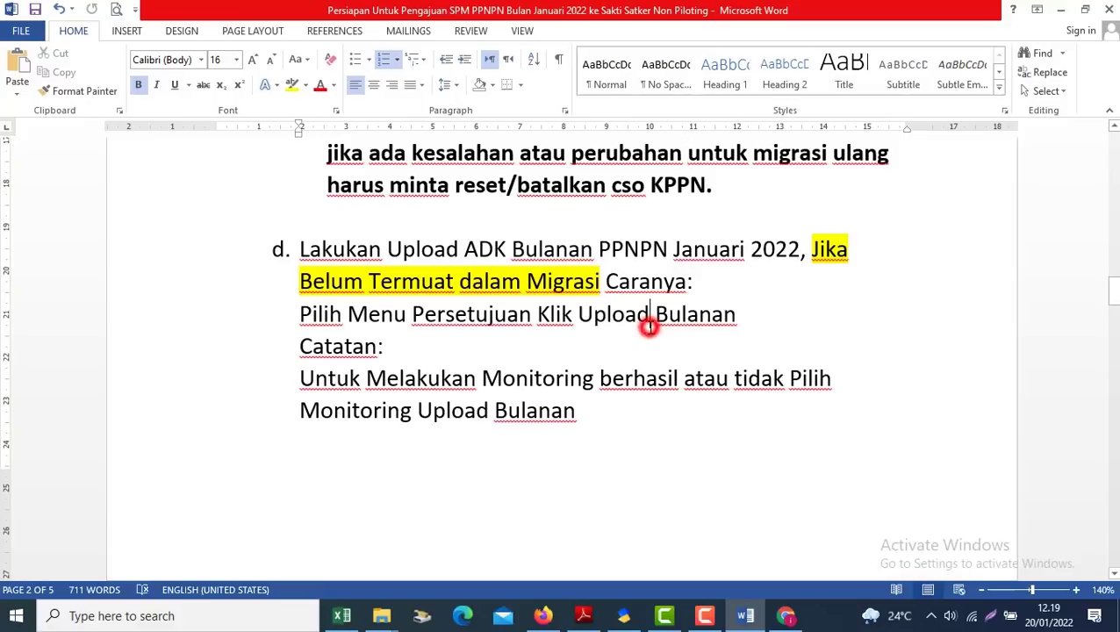
scroll(650, 327, down, 3)
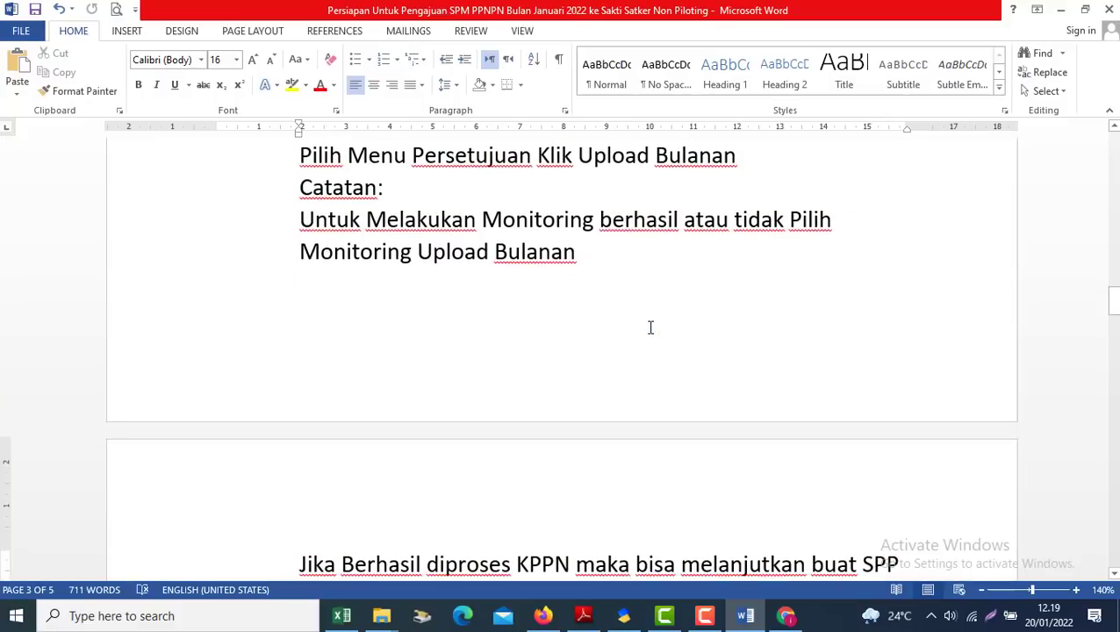
scroll(650, 328, up, 6)
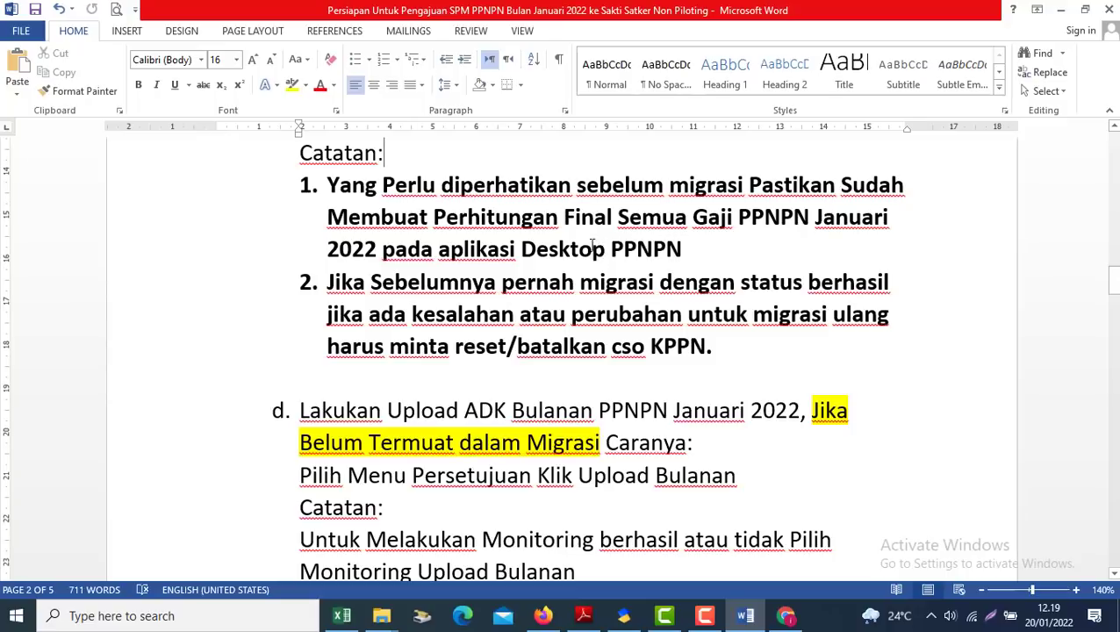
click(637, 195)
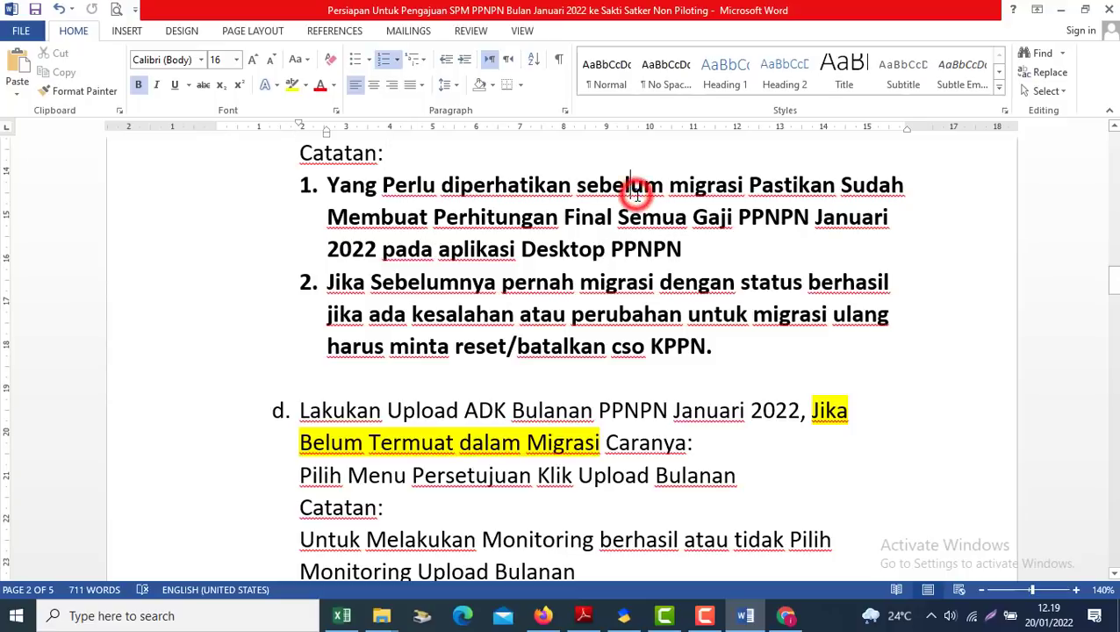
scroll(637, 195, down, 5)
key(Down)
key(Down)
key(Down)
key(Down)
key(Down)
key(Down)
key(Down)
key(Down)
key(Down)
key(Down)
key(Down)
key(Down)
key(Down)
key(Down)
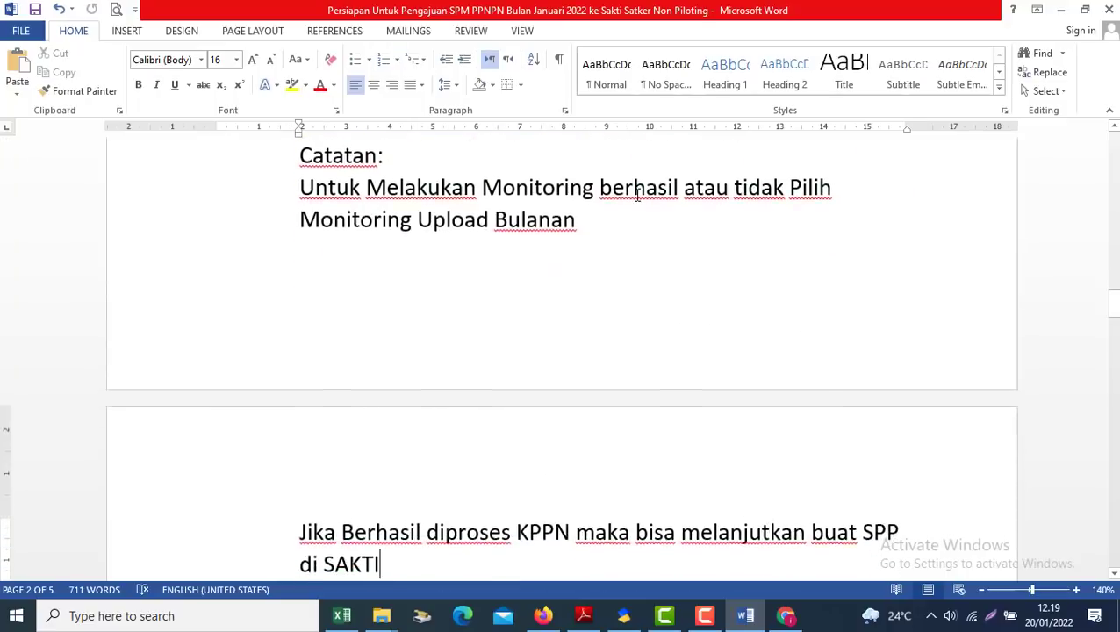
key(Down)
key(Down)
key(Down)
key(Down)
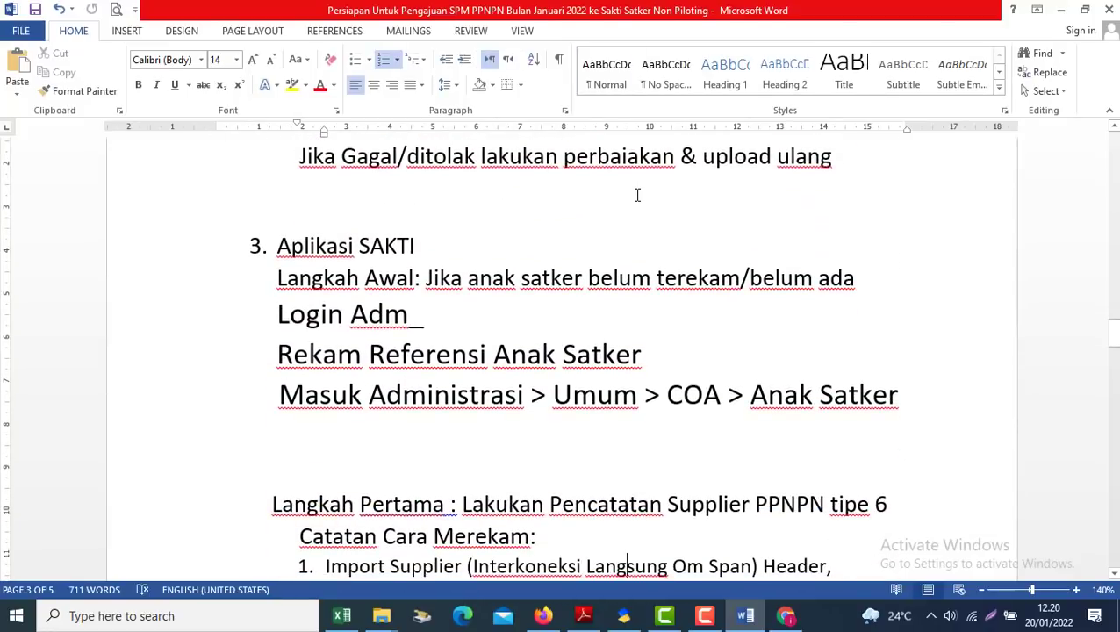
Highlight the section 3 Aplikasi SAKTI steps, then bring the PPNPN dashboard browser forward
drag(275, 245, 912, 415)
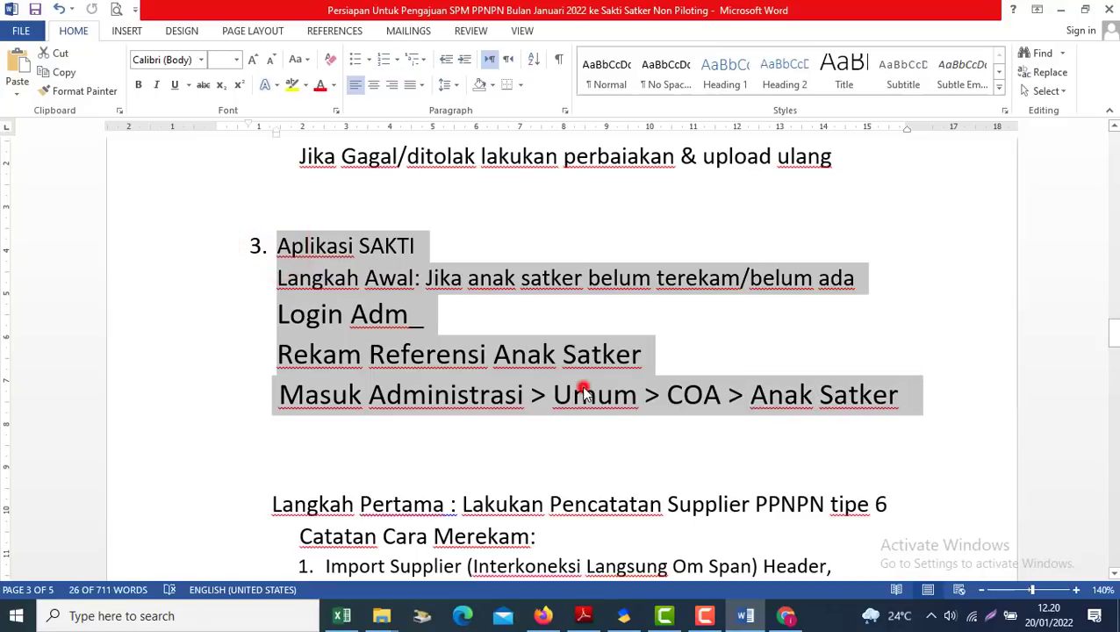
click(575, 395)
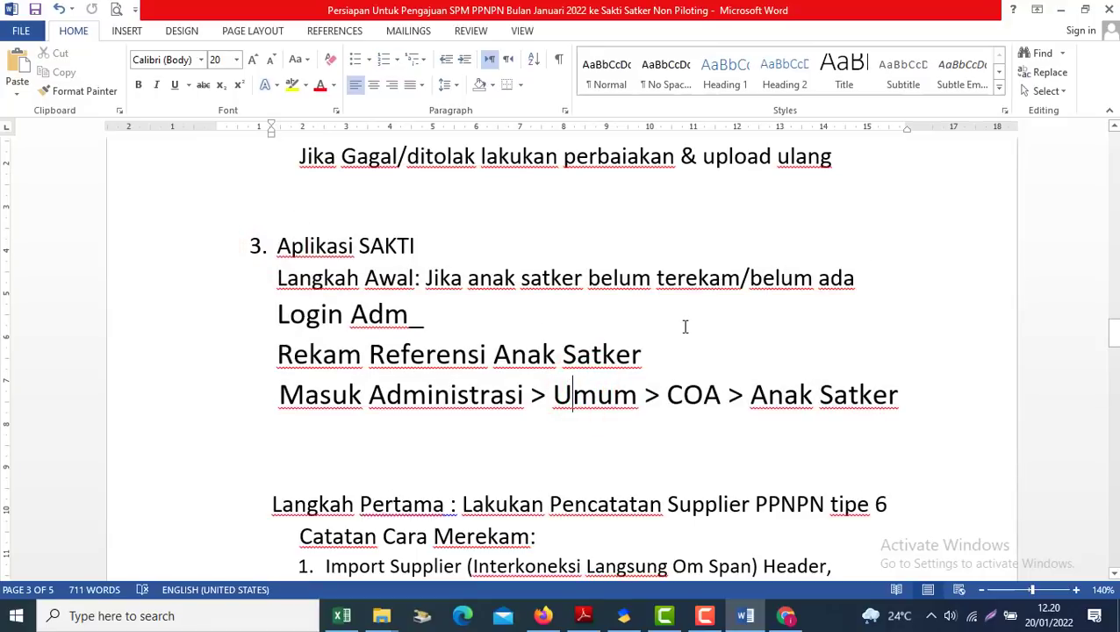
click(537, 614)
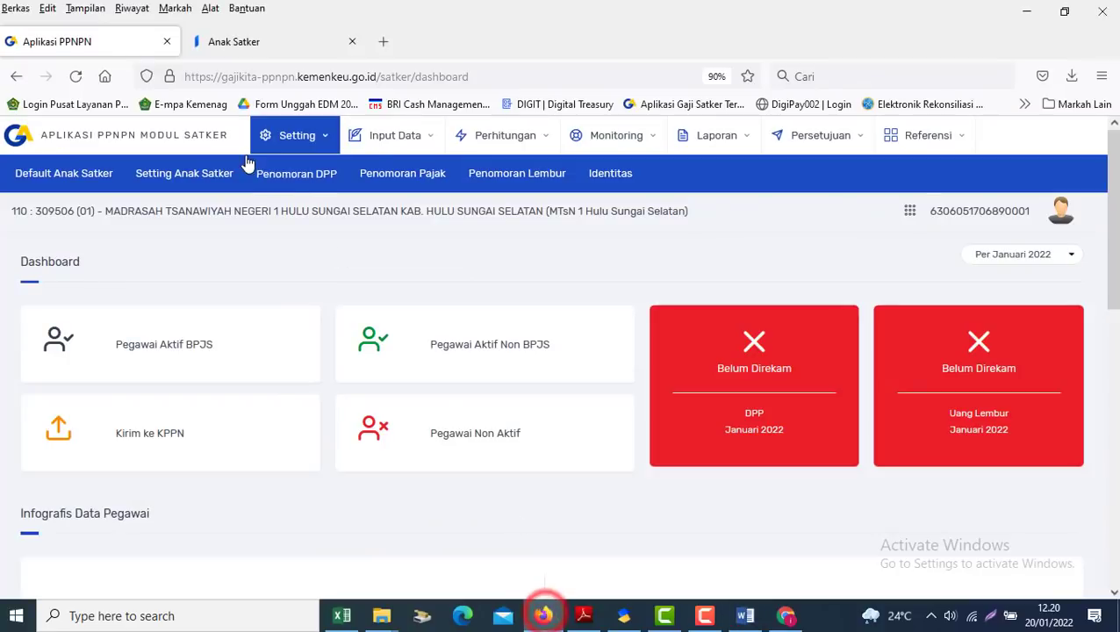
Navigate SAKTI's Administrasi > Umum > COA menu to the Anak Satker reference page
click(37, 174)
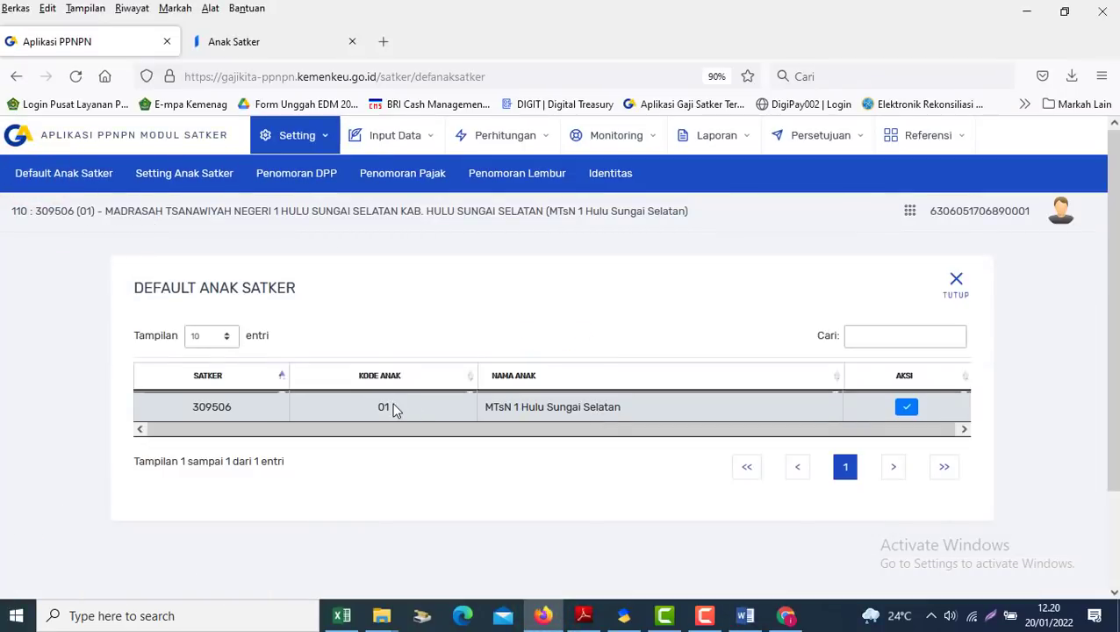
click(241, 42)
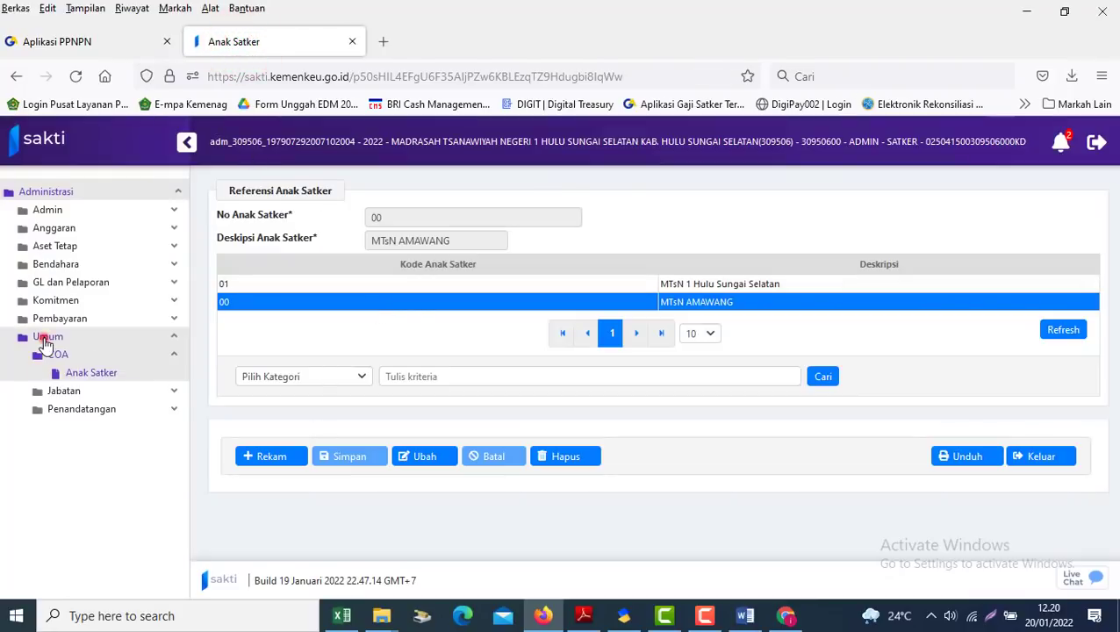
click(46, 343)
click(58, 193)
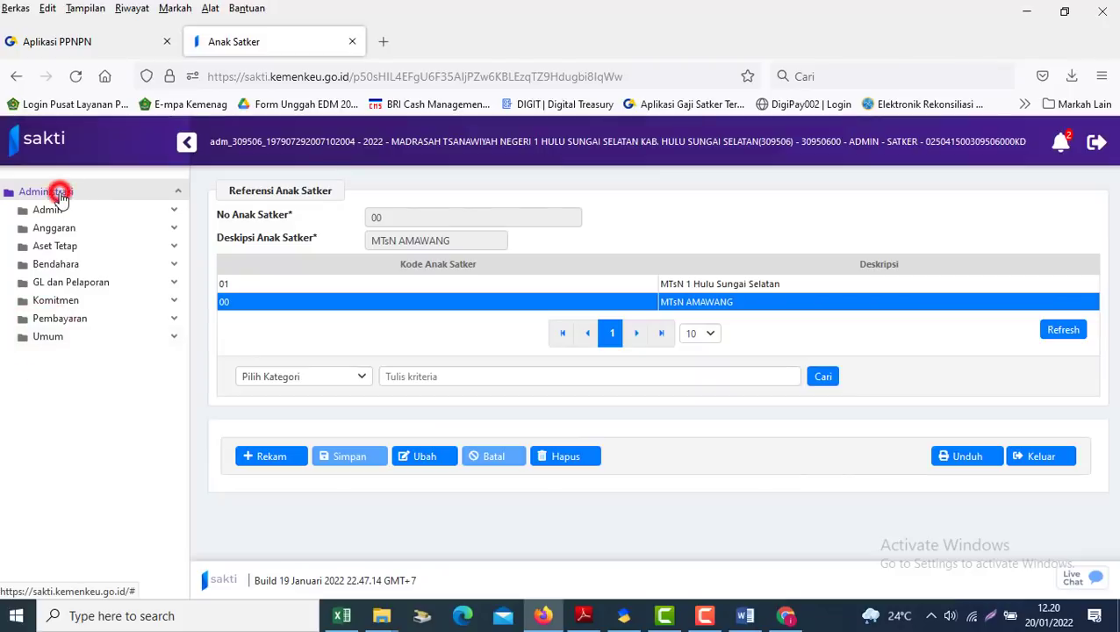
click(35, 193)
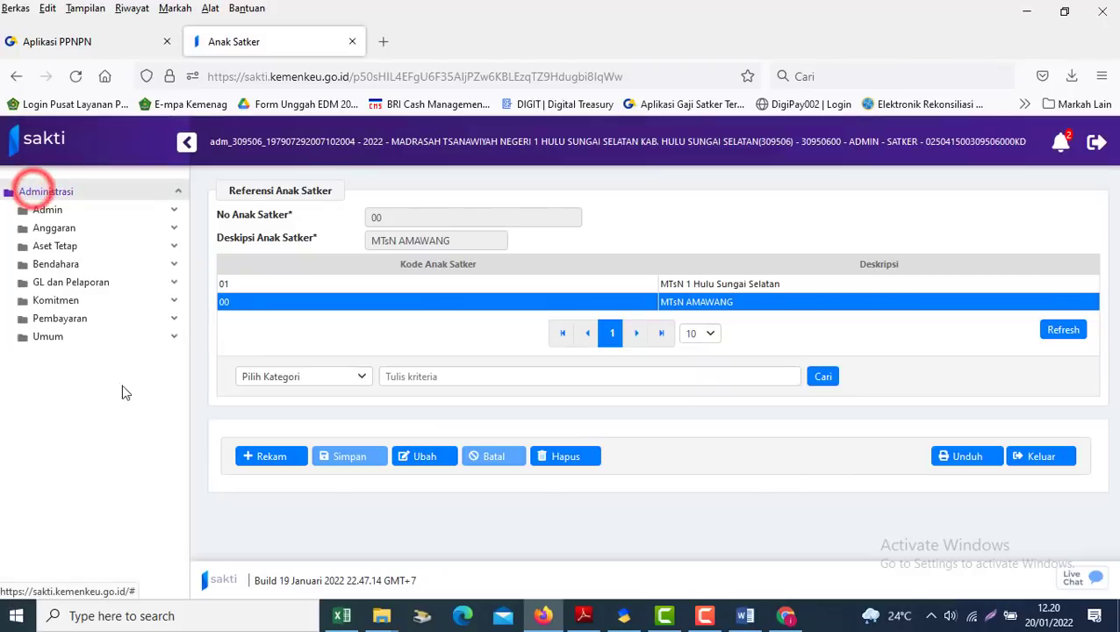
click(44, 339)
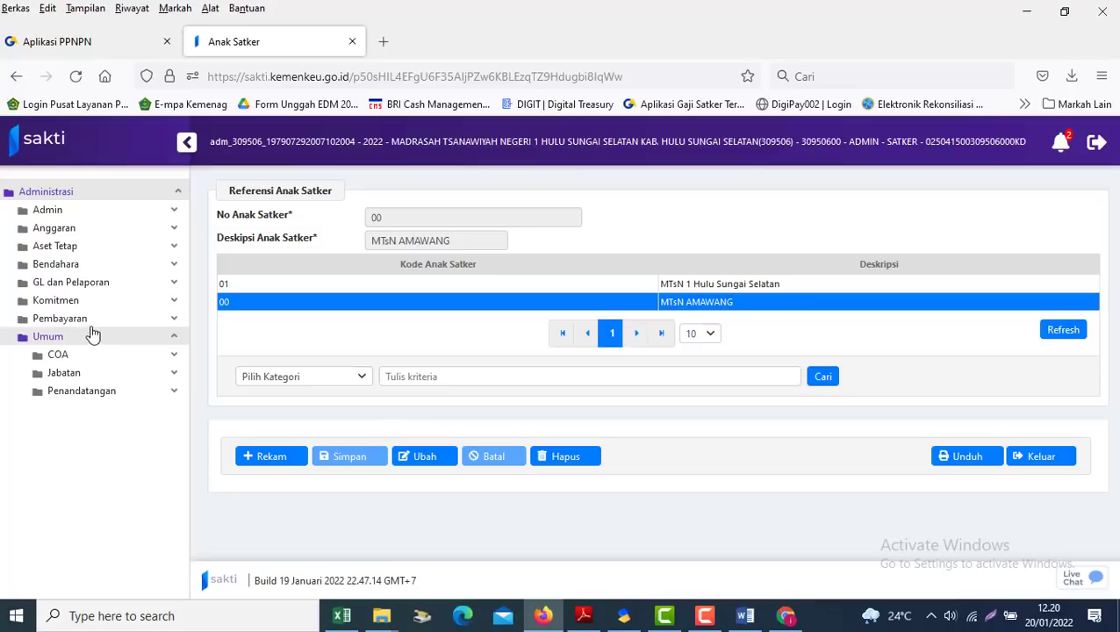
click(51, 357)
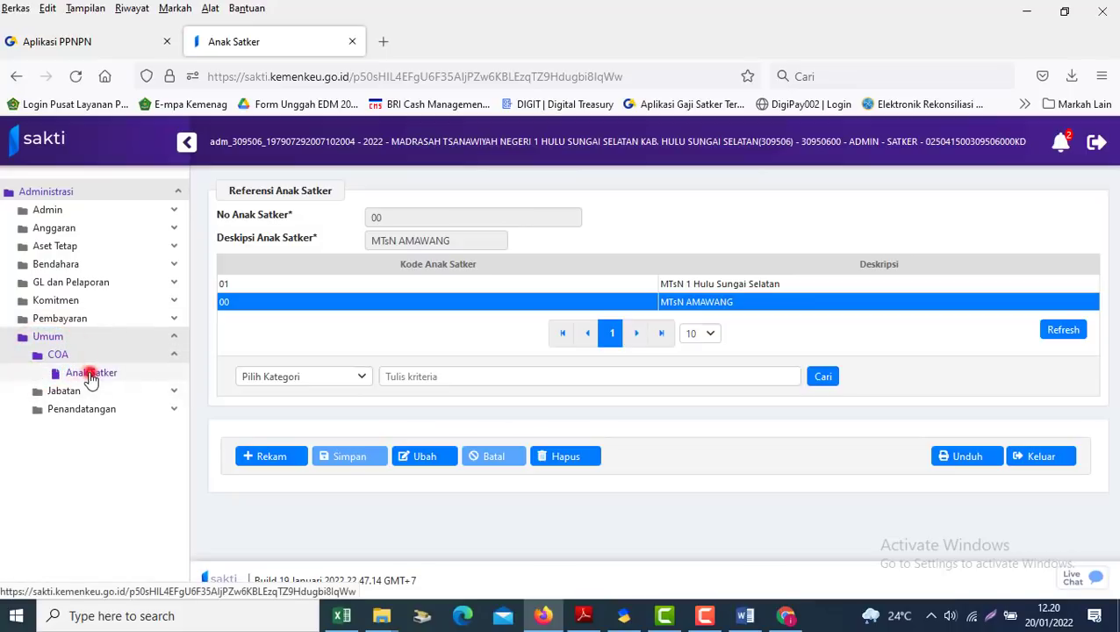
click(91, 375)
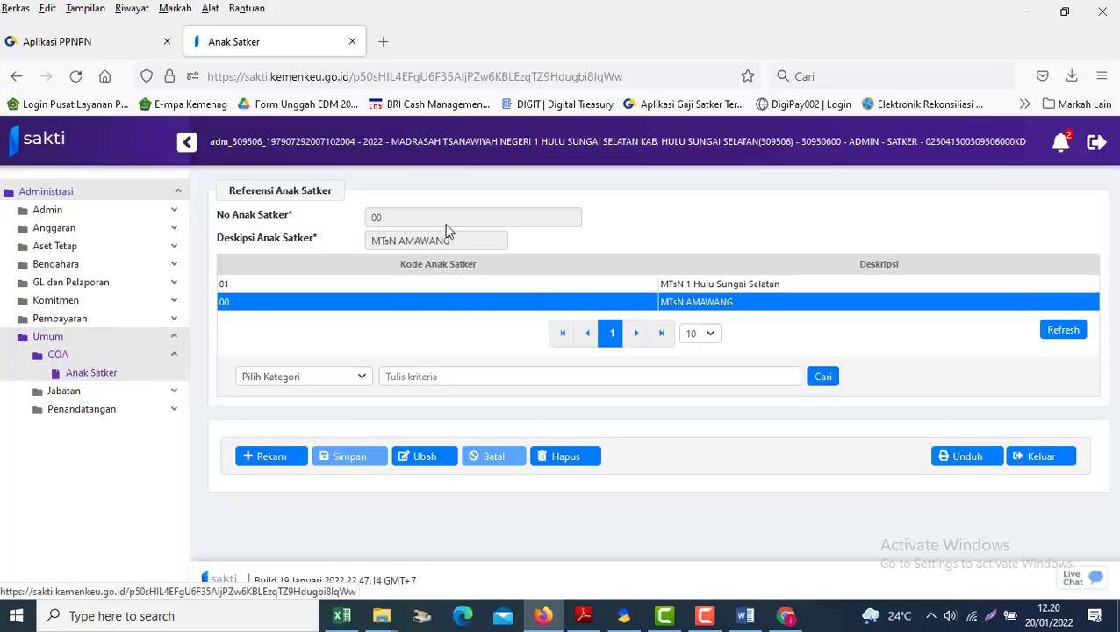
Start a new Anak Satker record and fill it with row 01, comparing against the PPNPN app
click(266, 464)
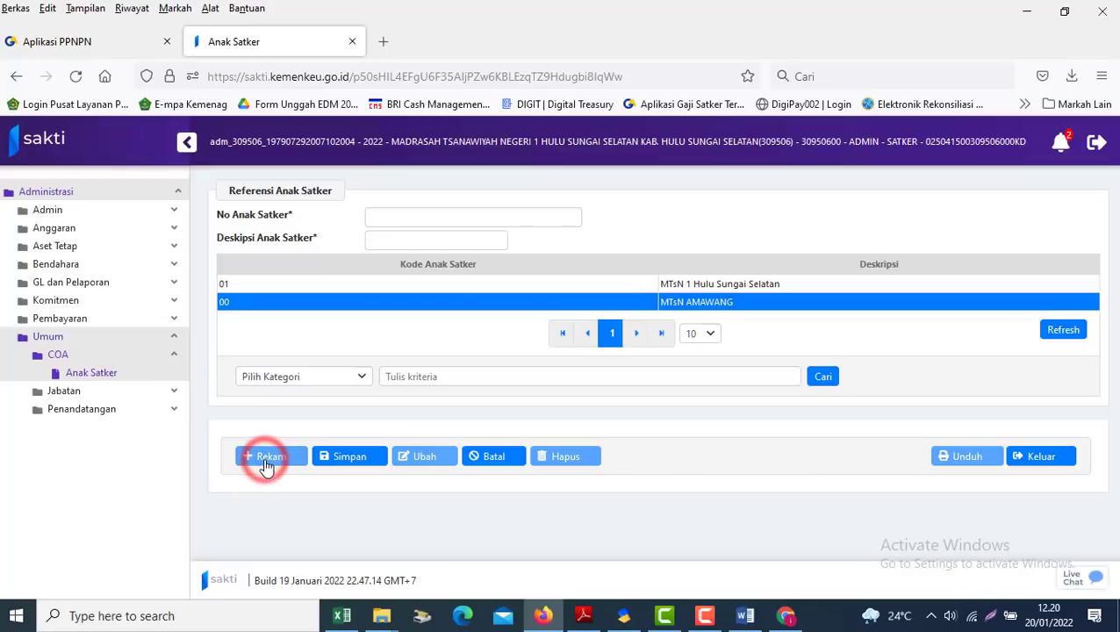
click(270, 284)
click(26, 43)
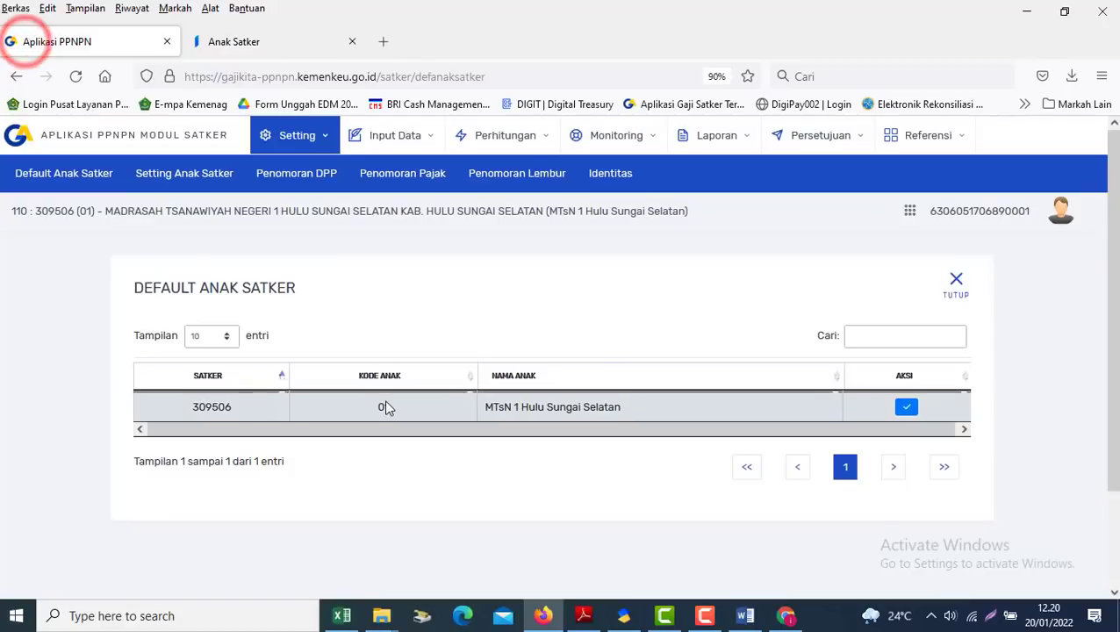
key(alt+Tab)
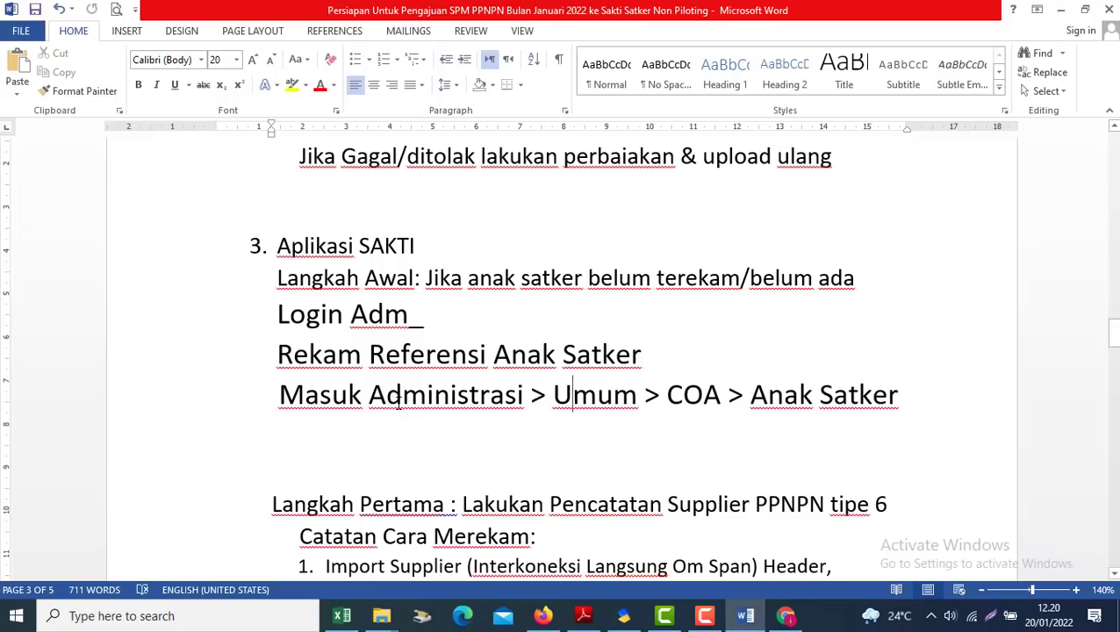
key(alt+Tab)
click(281, 46)
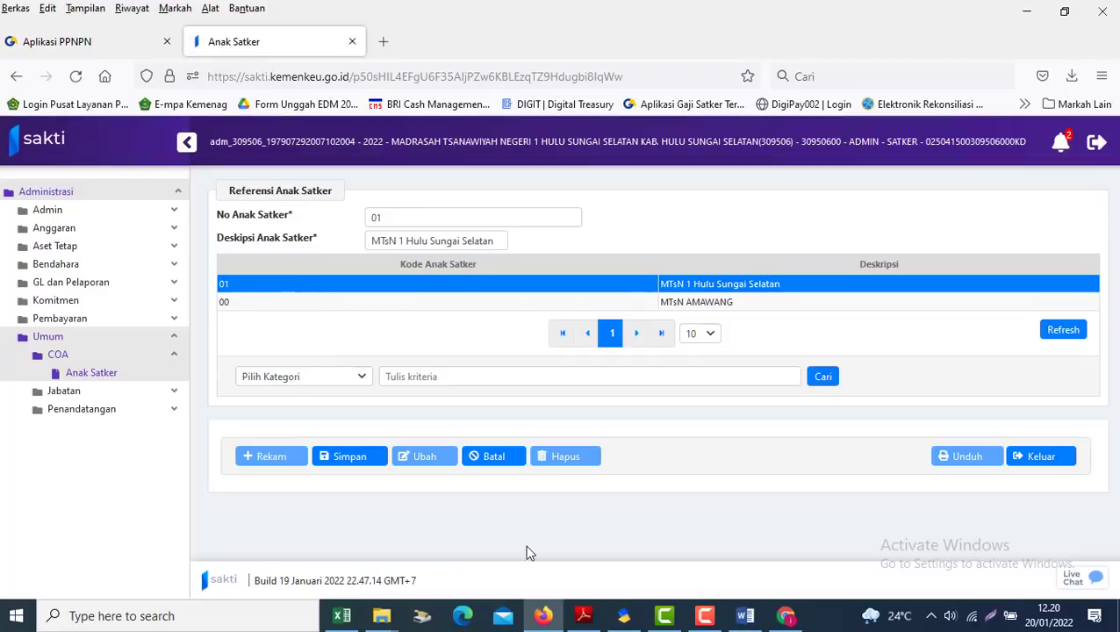
Save Anak Satker 01 MTsN 1 Hulu Sungai Selatan, confirm with Oke, and return to Word
click(347, 471)
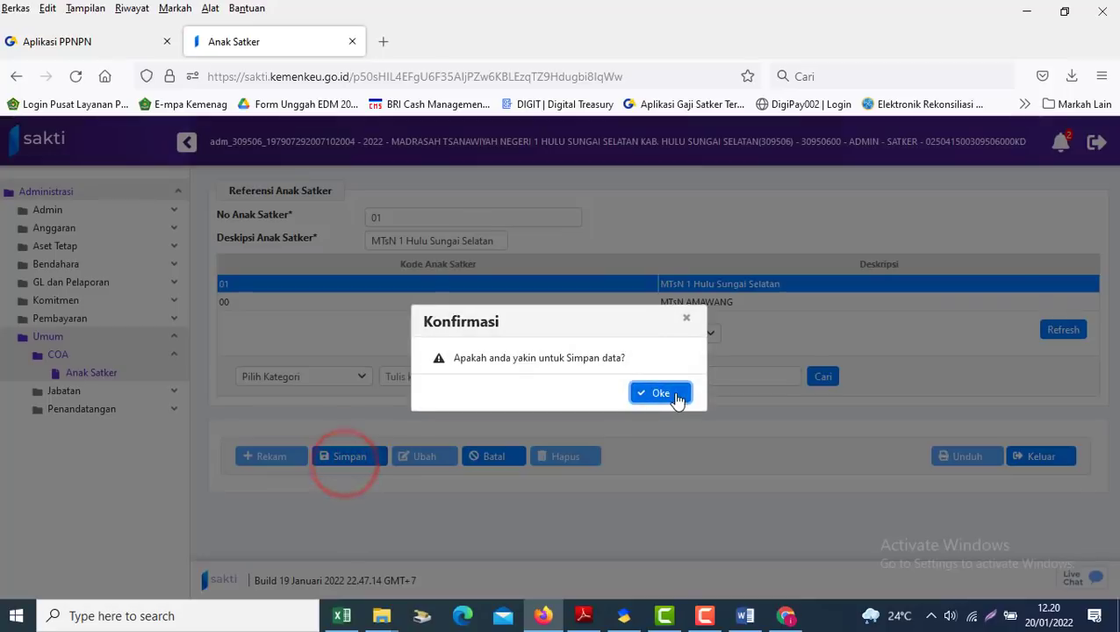
click(670, 393)
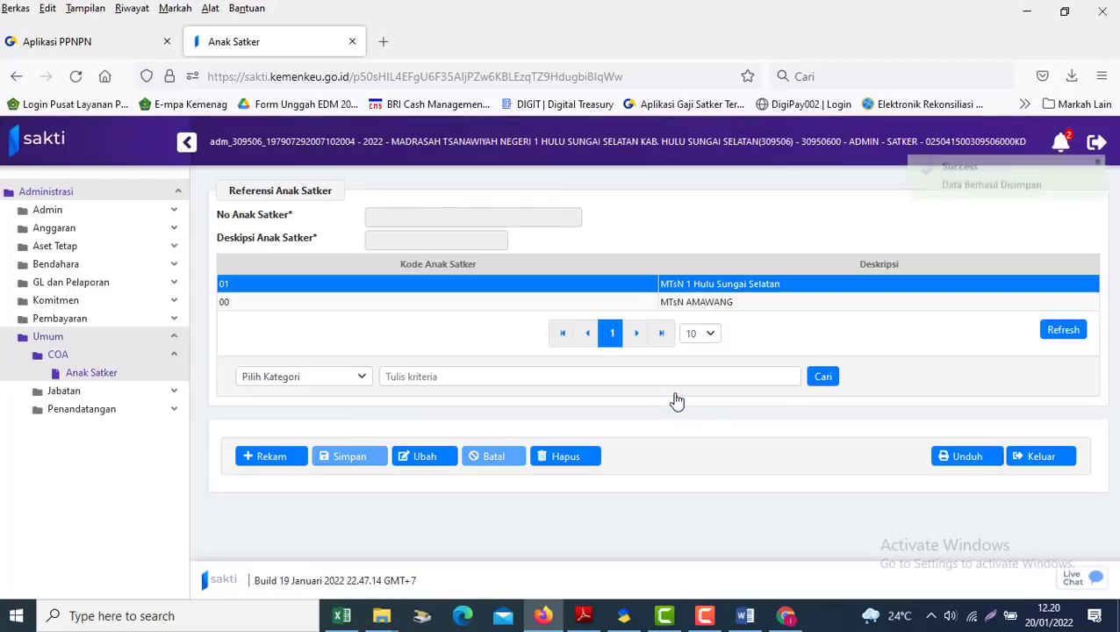
click(733, 619)
click(602, 442)
Read through the supplier import, OM Span, manual entry and OTP notes down to Langkah Kedua
key(Down)
key(Down)
key(Down)
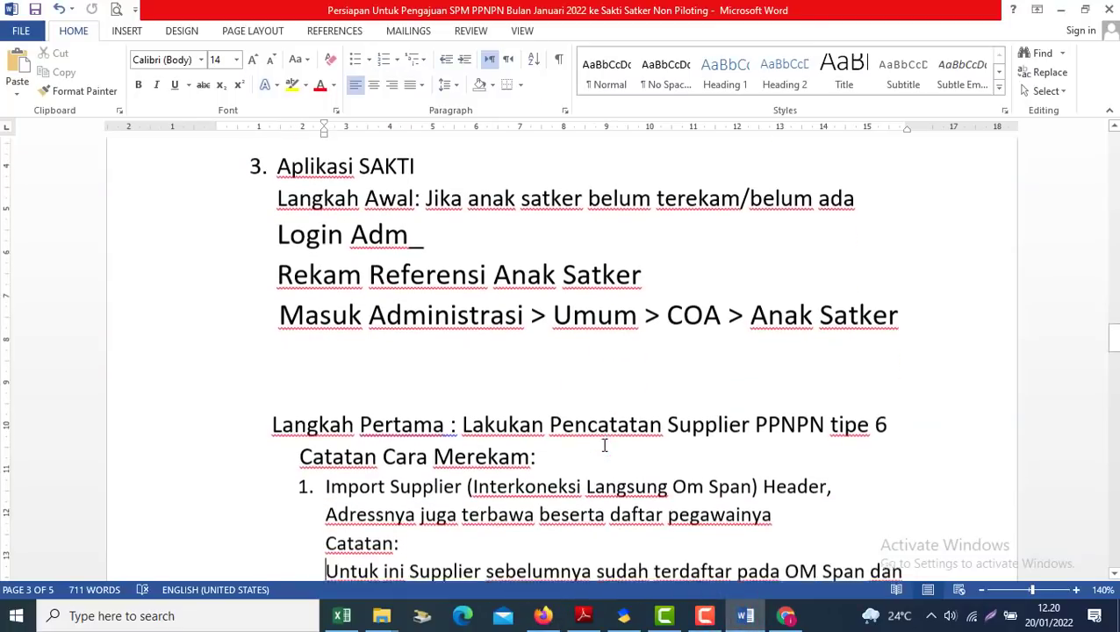
key(Down)
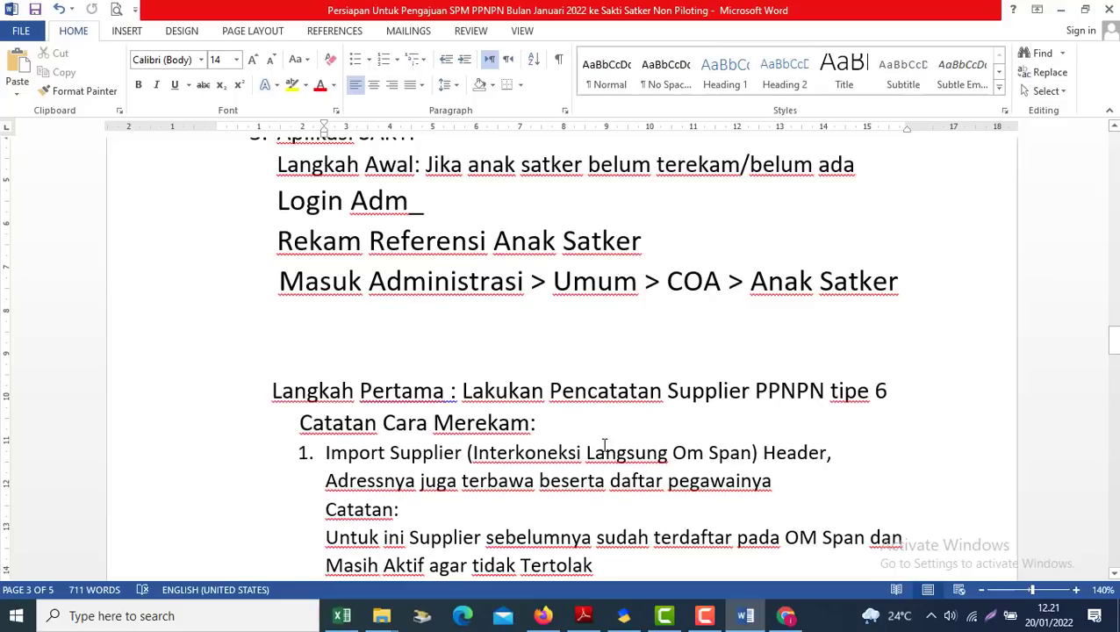
key(Down)
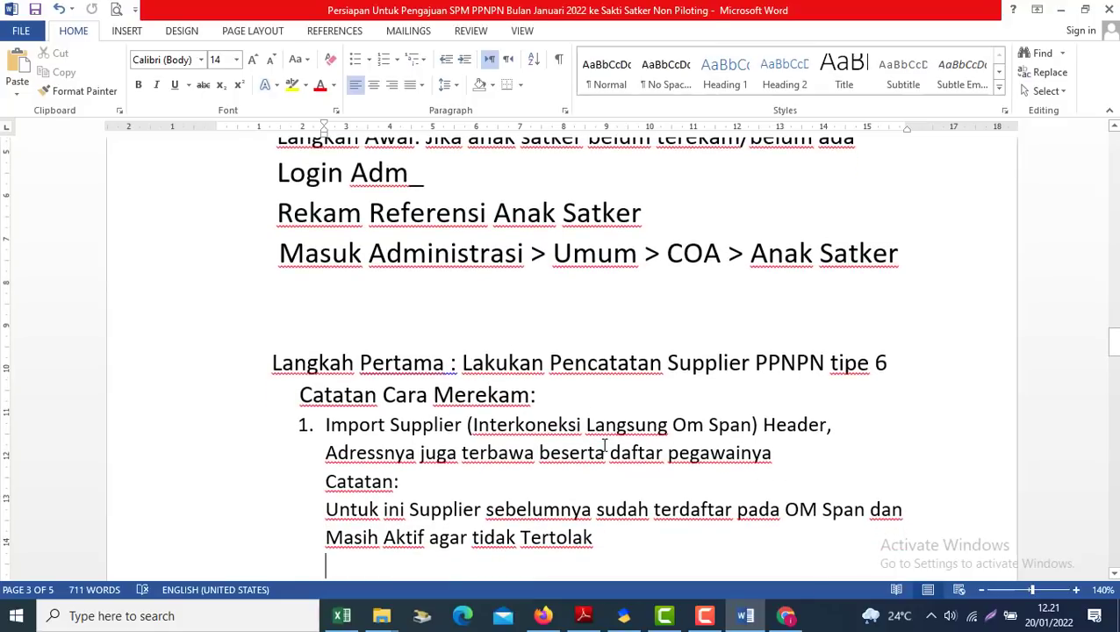
key(Down)
key(Down)
key(Down)
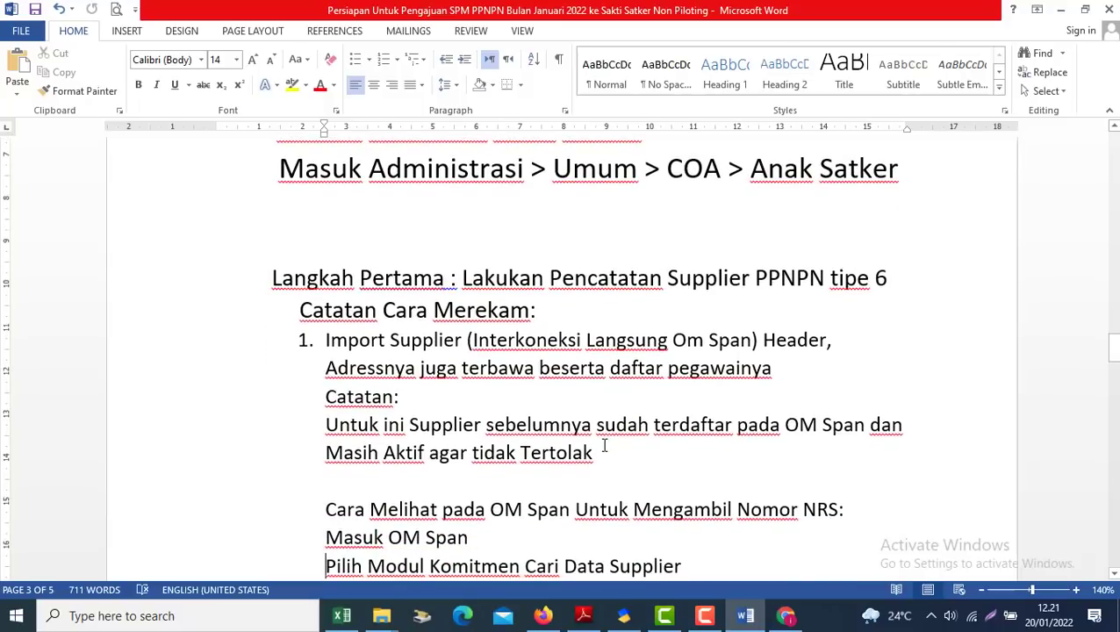
key(Down)
key(Down)
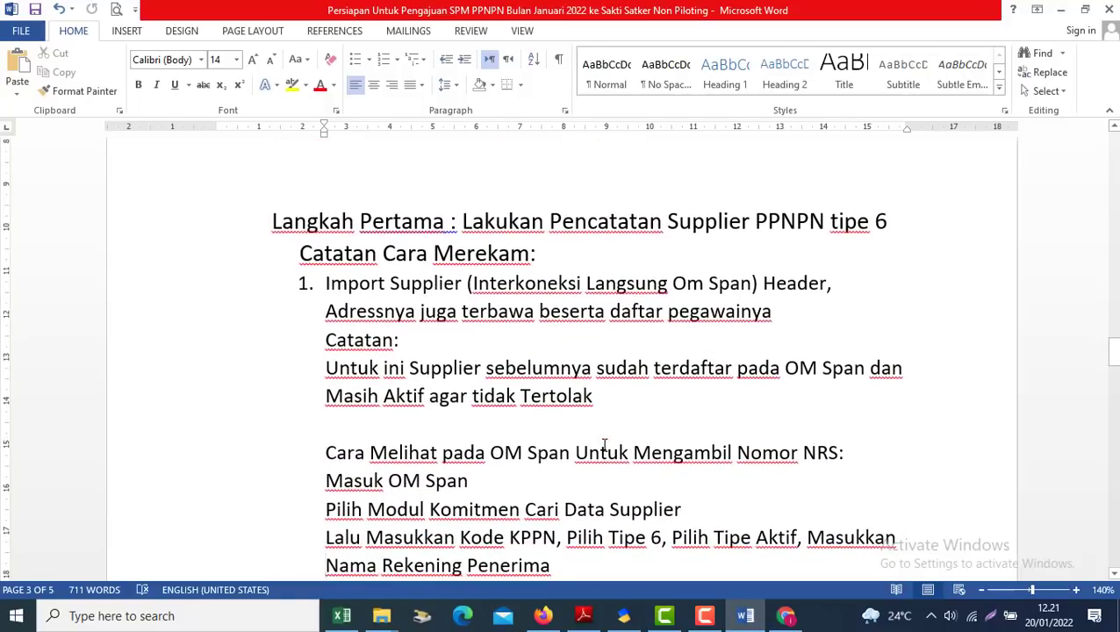
key(Down)
key(Down)
key(Down)
key(Down)
key(Down)
key(Down)
key(Down)
key(Down)
key(Down)
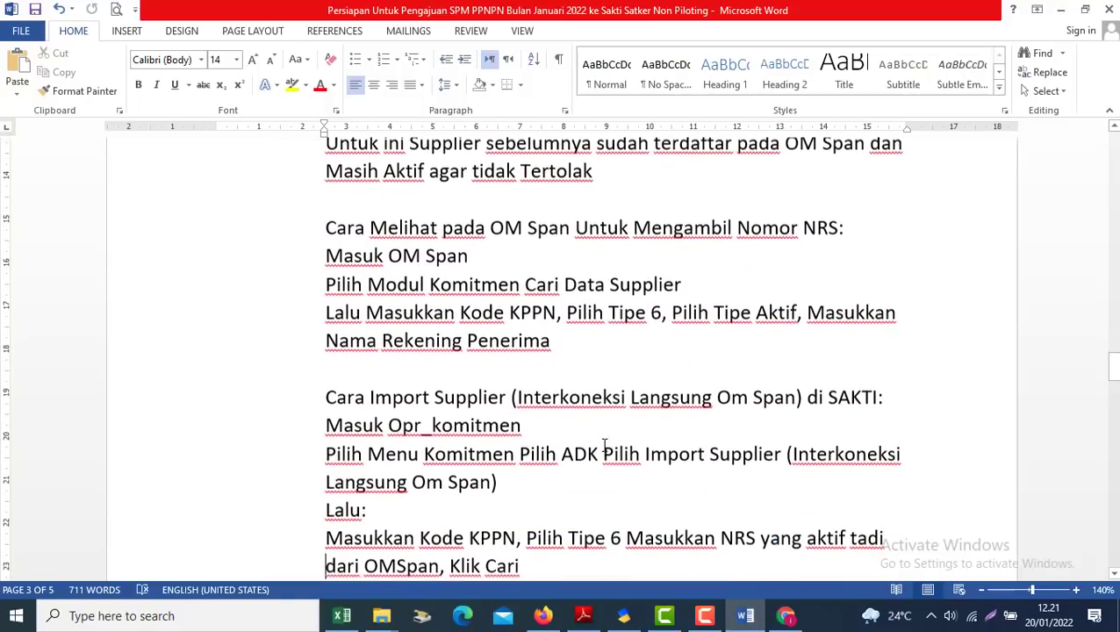
key(Down)
key(Down)
key(Down)
key(Down)
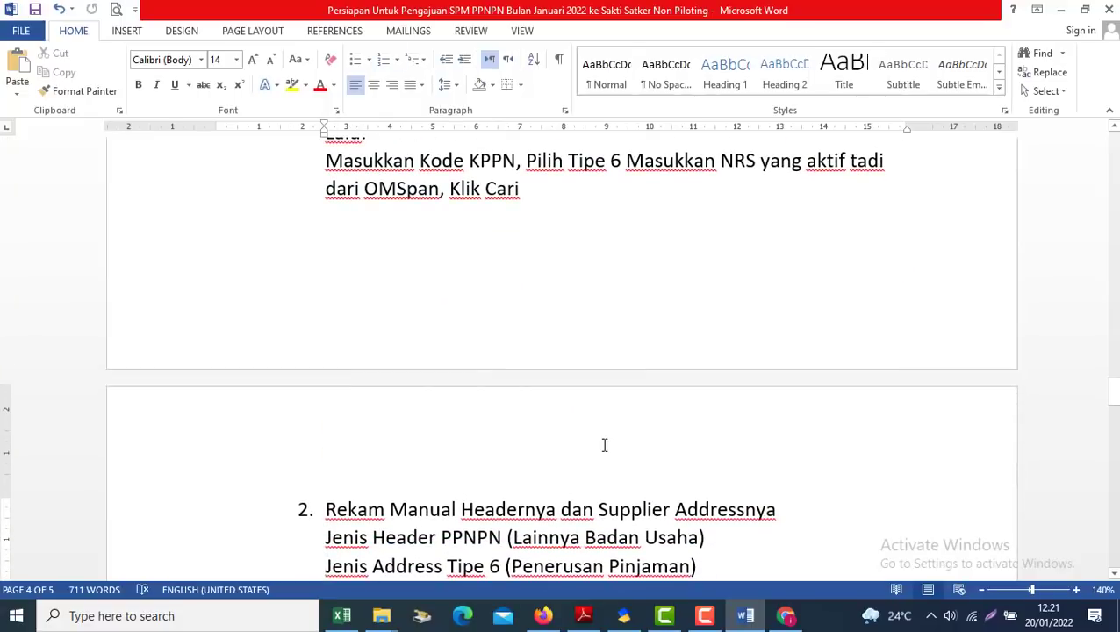
key(Down)
key(Down)
key(Down)
key(Down)
key(Down)
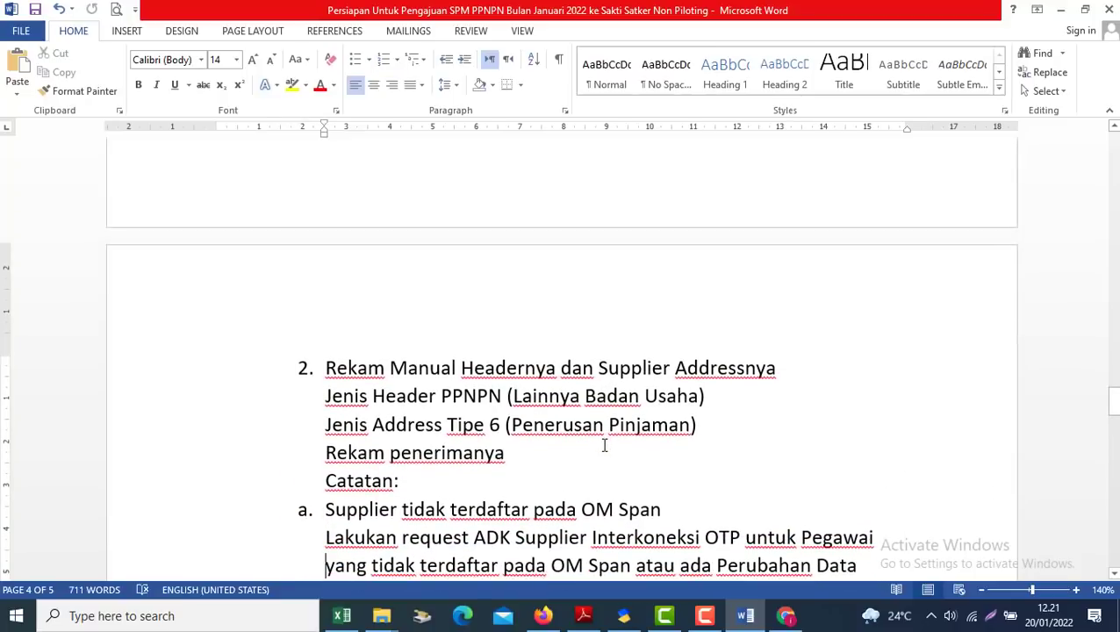
key(Down)
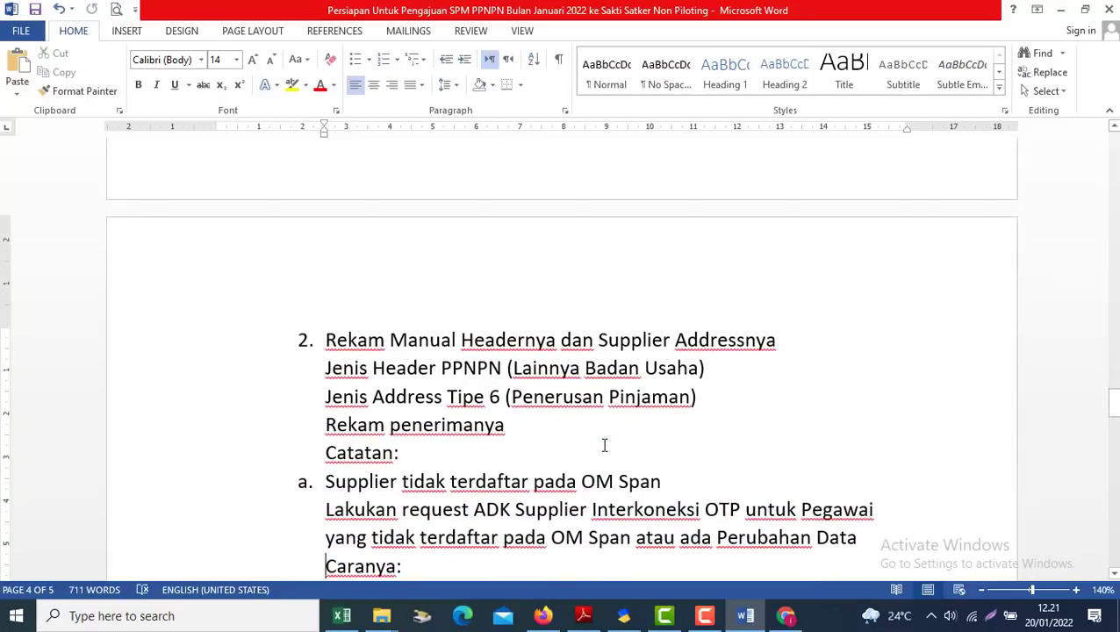
key(Down)
key(Down)
key(Down)
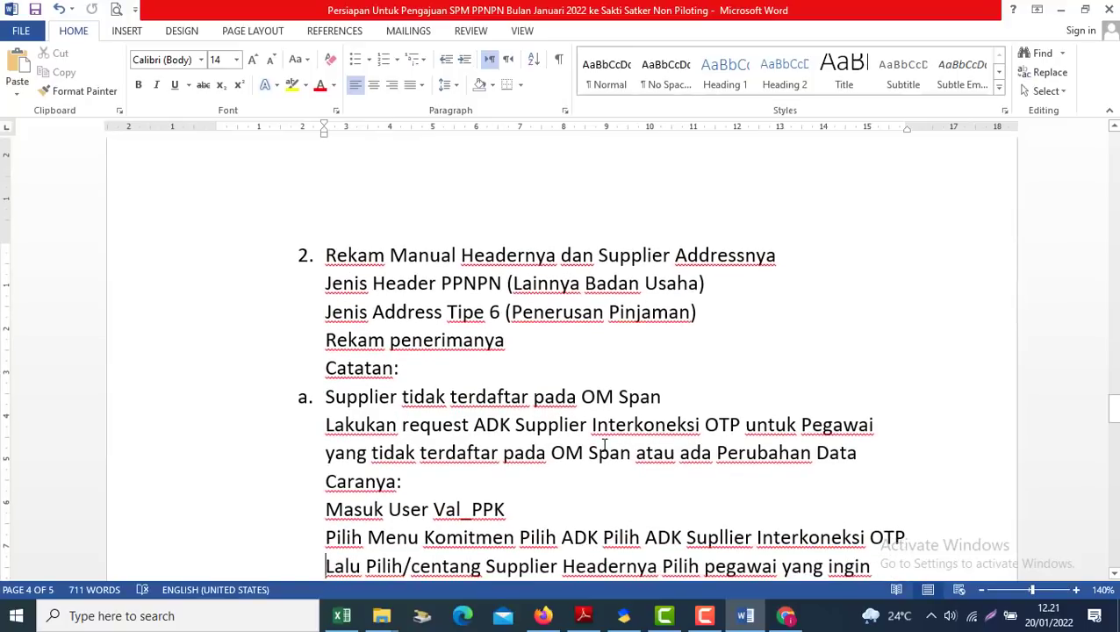
key(Down)
key(Down)
key(Down)
key(Down)
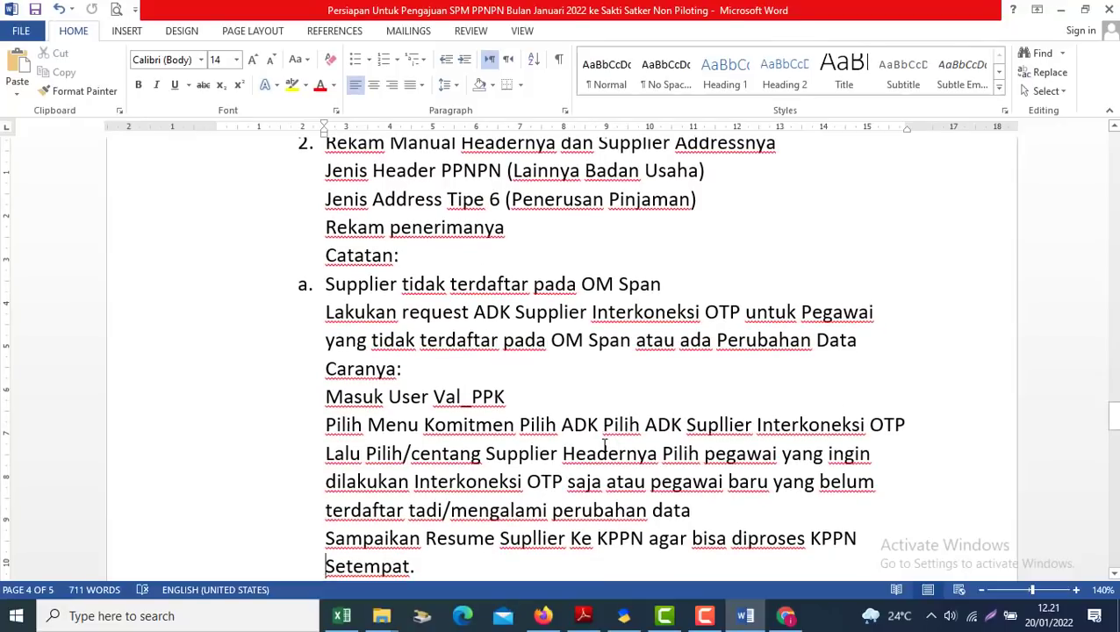
key(Down)
key(Down)
key(Down)
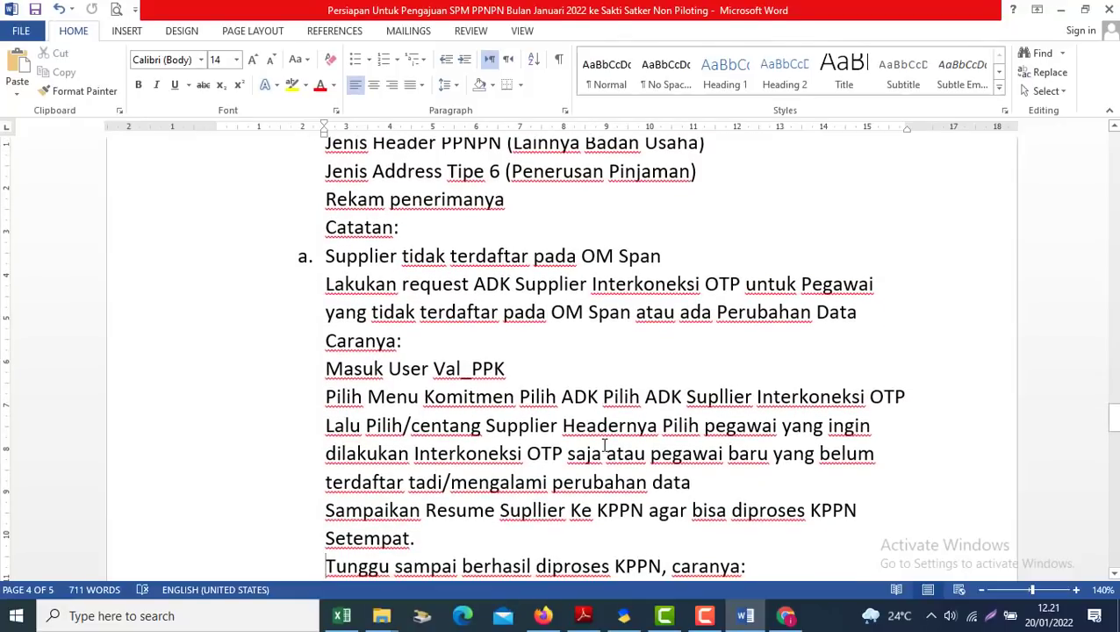
key(Down)
key(Down)
key(Down)
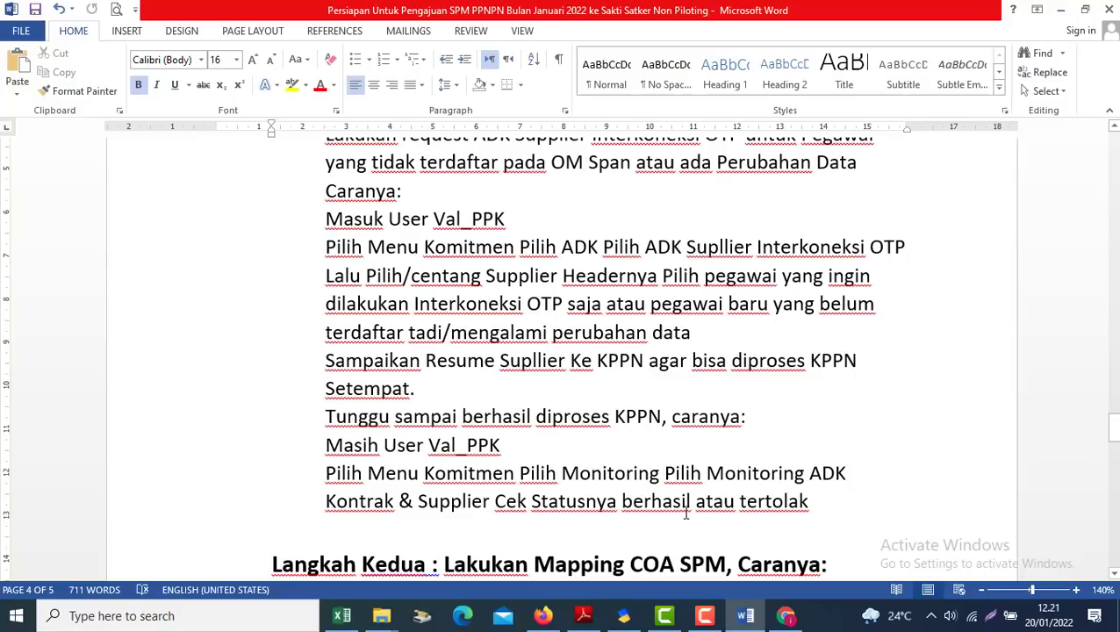
Select the four Langkah Kedua Mapping COA SPM lines and return to SAKTI's Monitoring ADK Gaji page
click(539, 389)
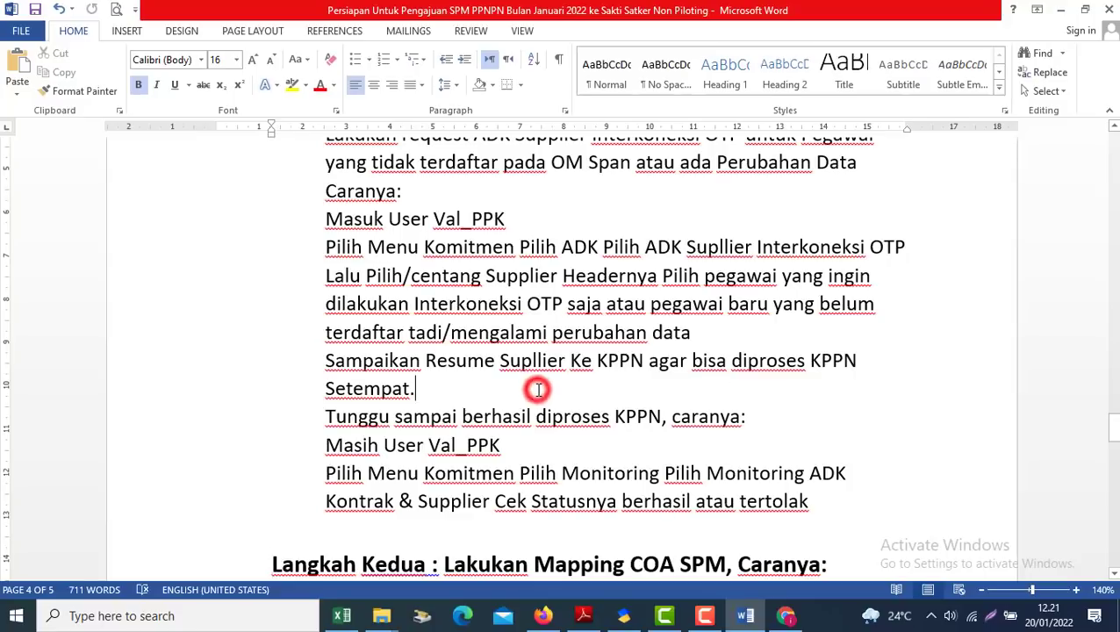
key(Down)
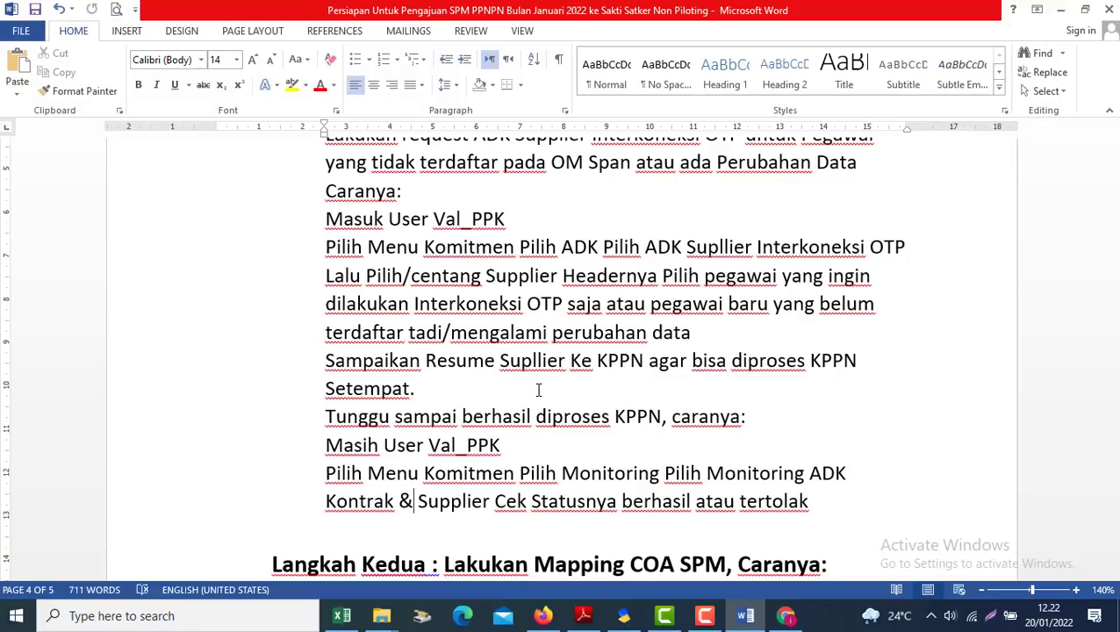
key(Up)
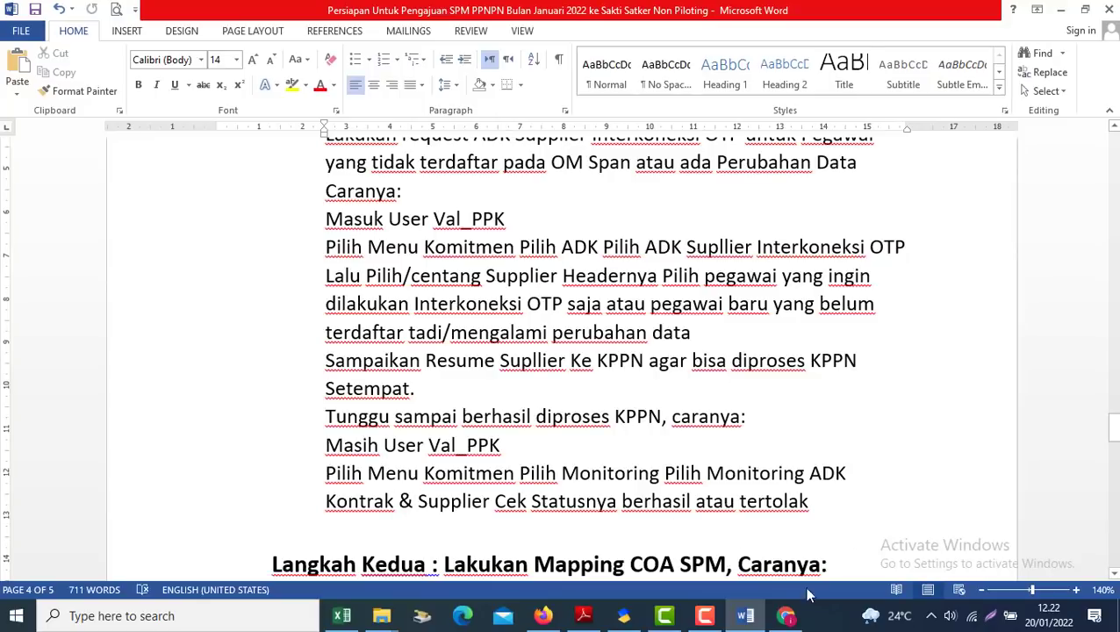
click(790, 614)
click(790, 614)
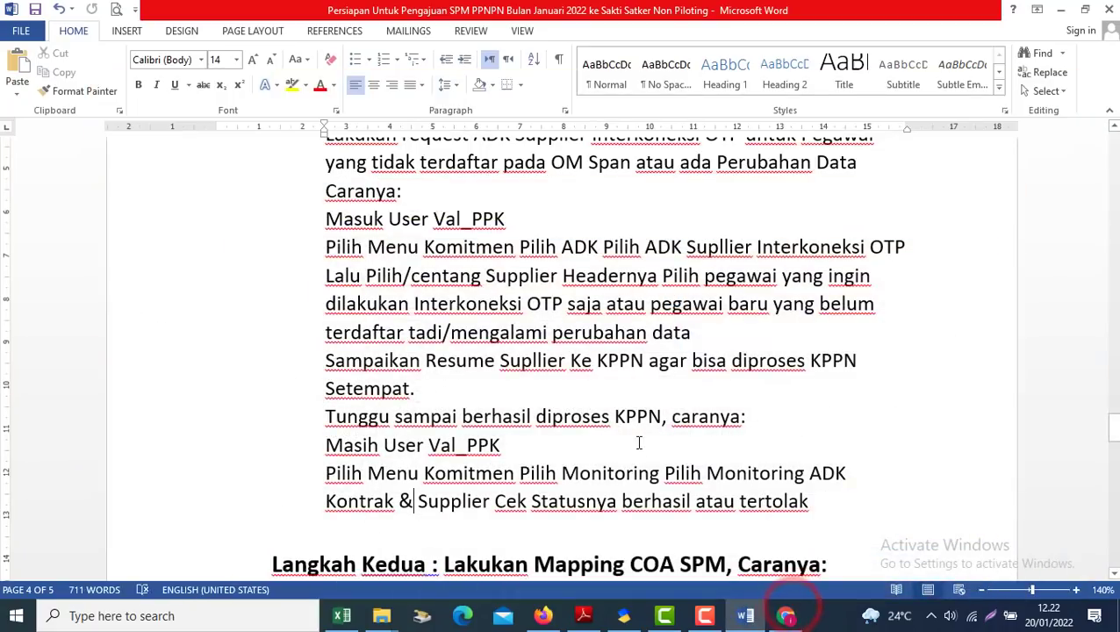
key(Down)
key(Down)
key(Down)
key(Down)
key(Down)
key(Down)
key(Down)
key(Down)
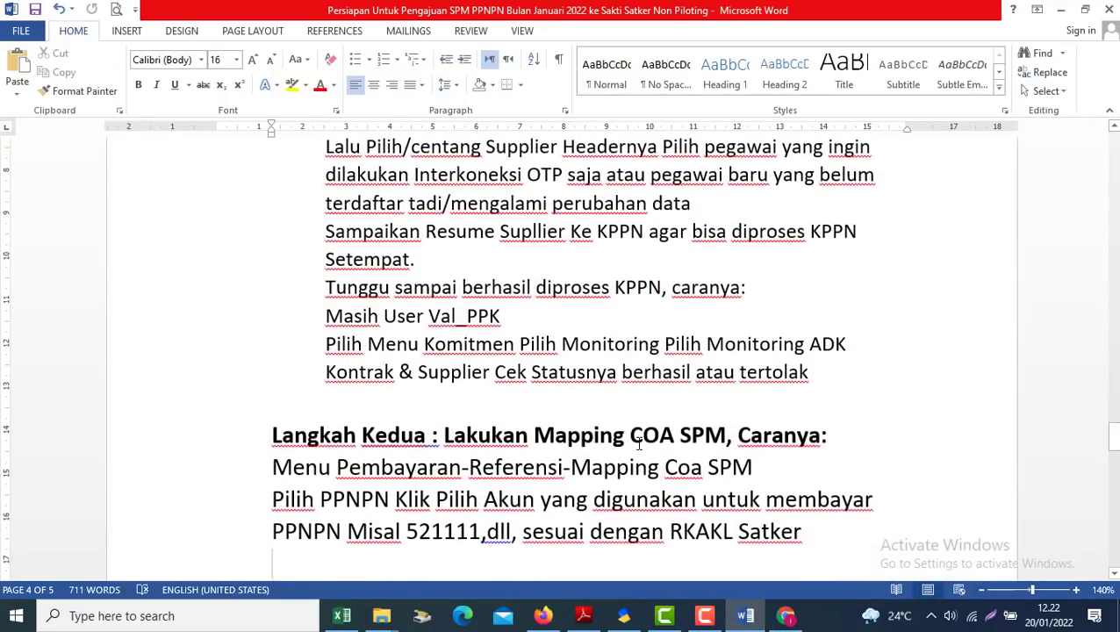
drag(248, 400, 752, 514)
click(787, 616)
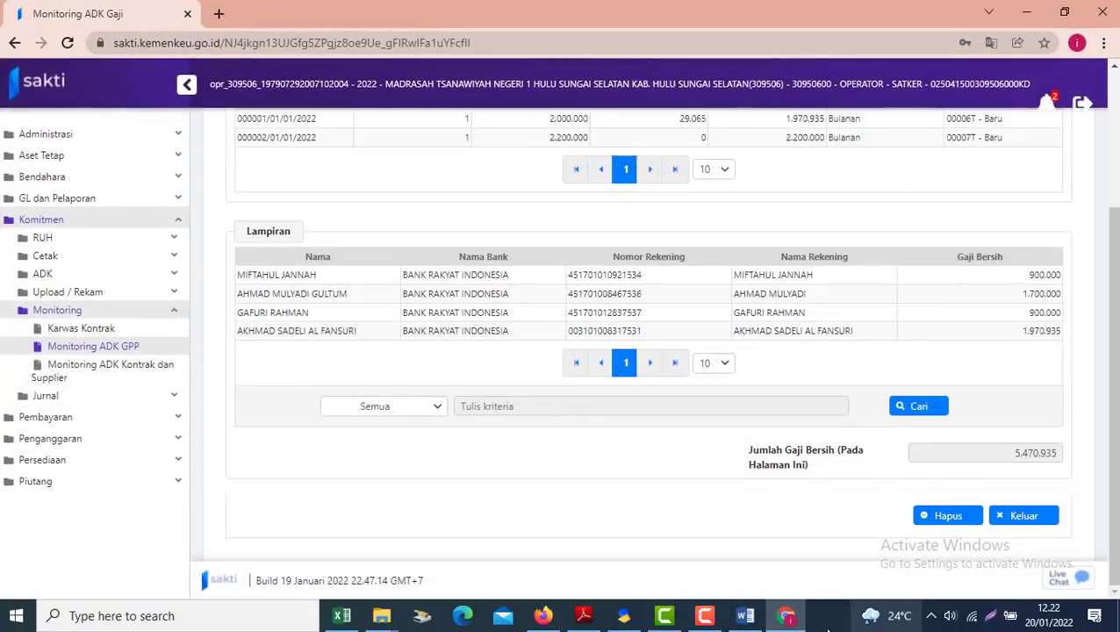
Go back to Monitoring ADK OTP and open the RUH Pencatatan Supplier page
click(787, 615)
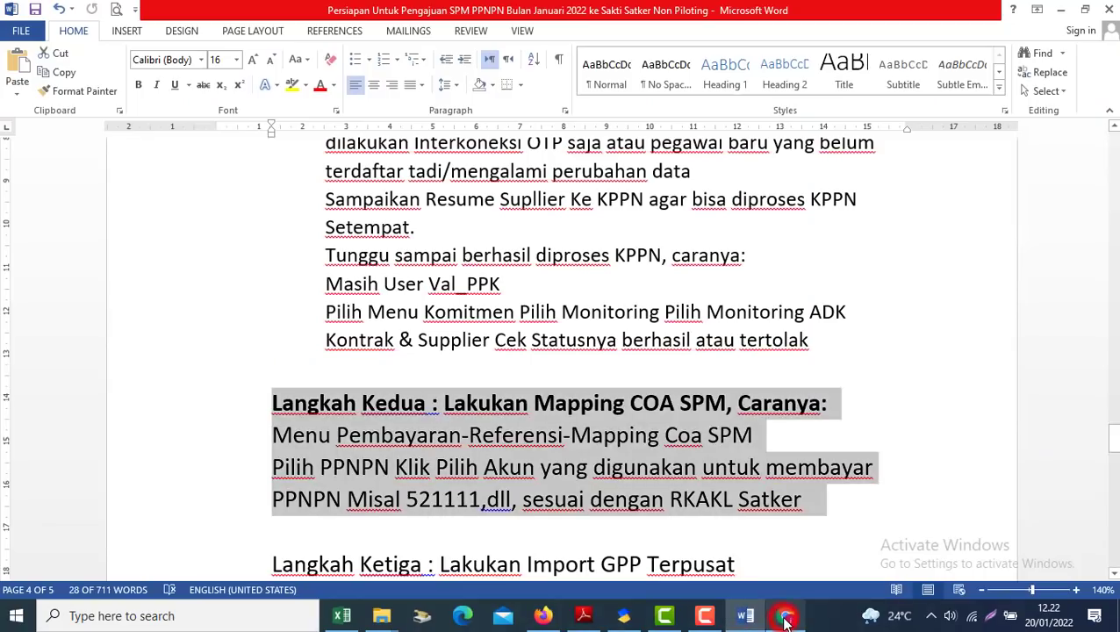
click(787, 615)
click(14, 42)
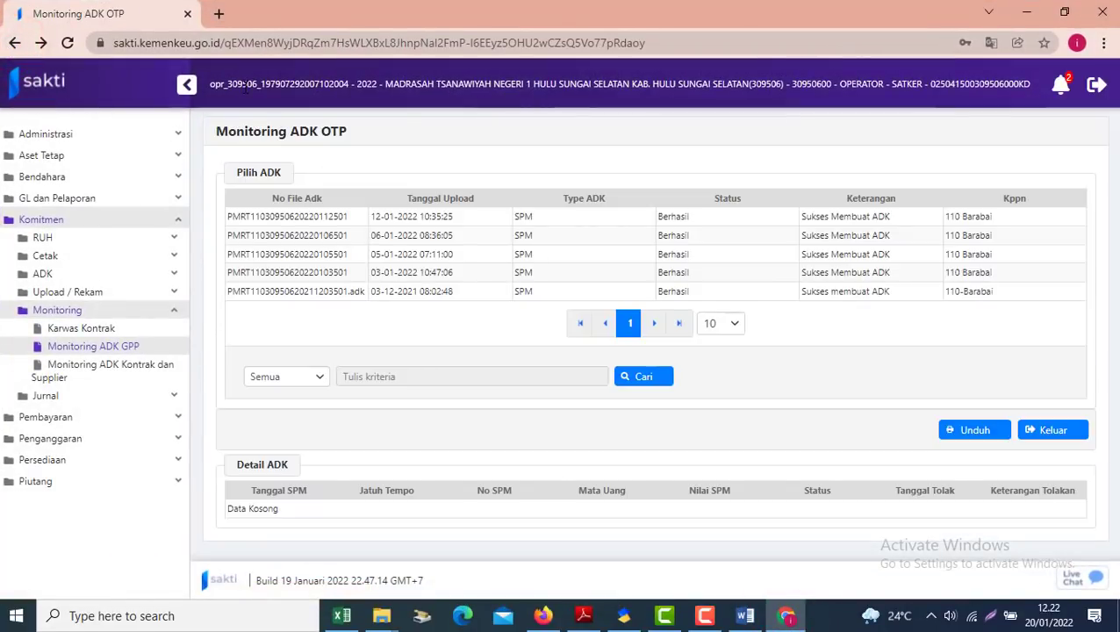
click(85, 238)
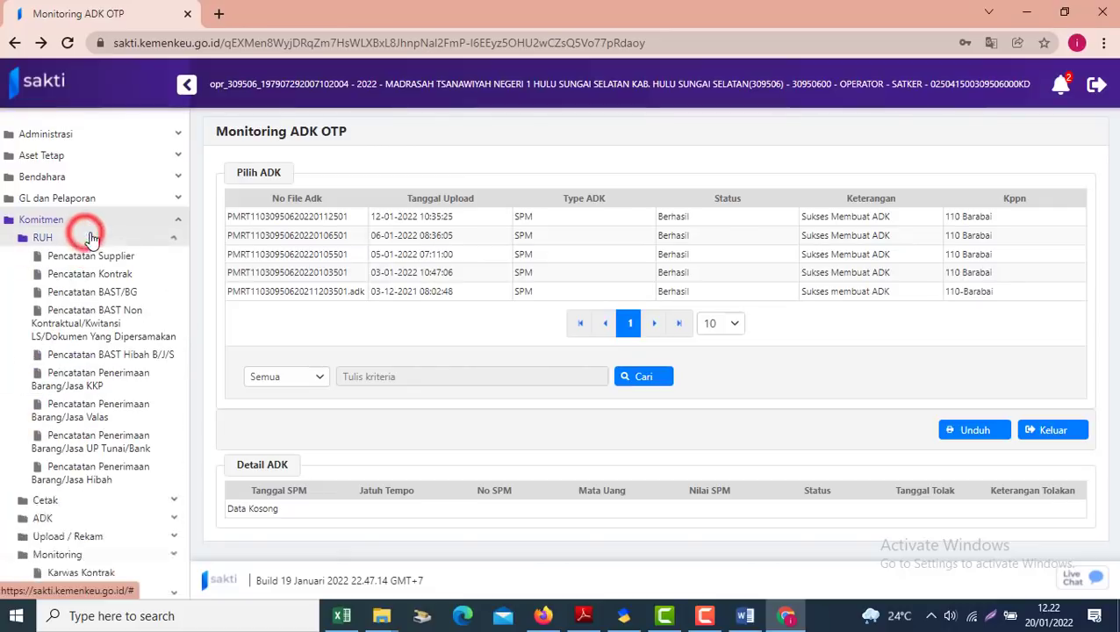
click(90, 258)
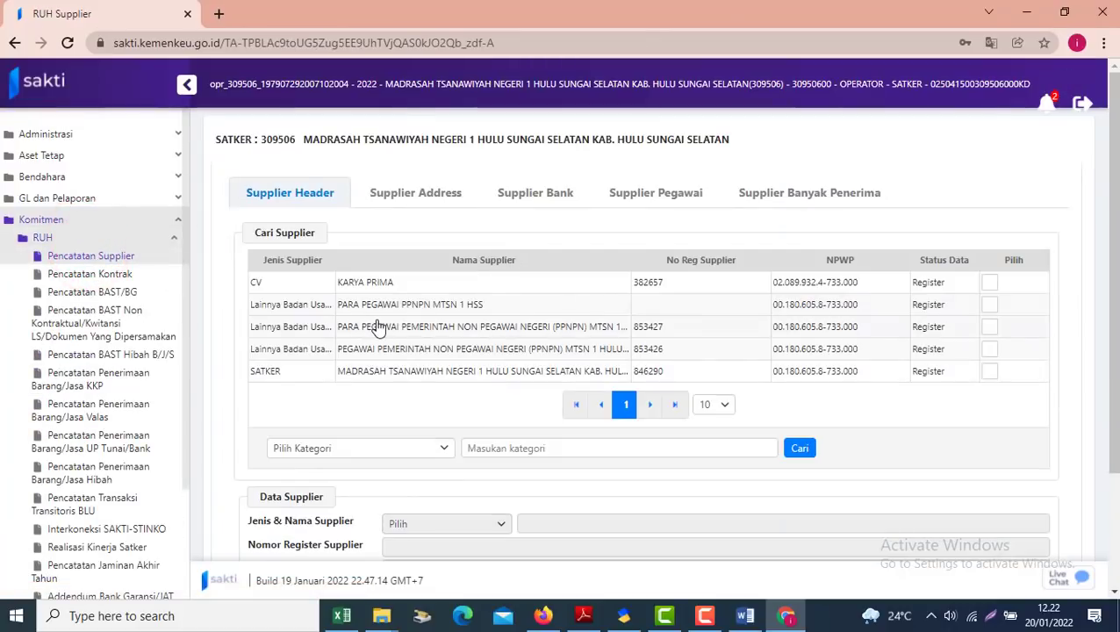
Compare PPNPN suppliers 853427 and 853426, settling on supplier 853426
click(378, 329)
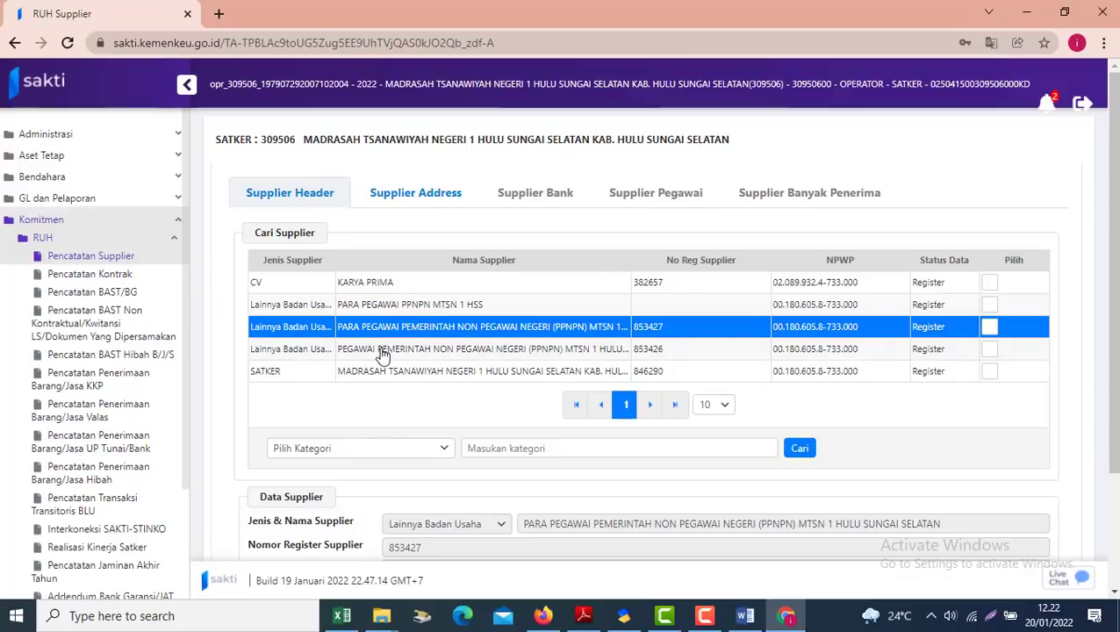
click(376, 350)
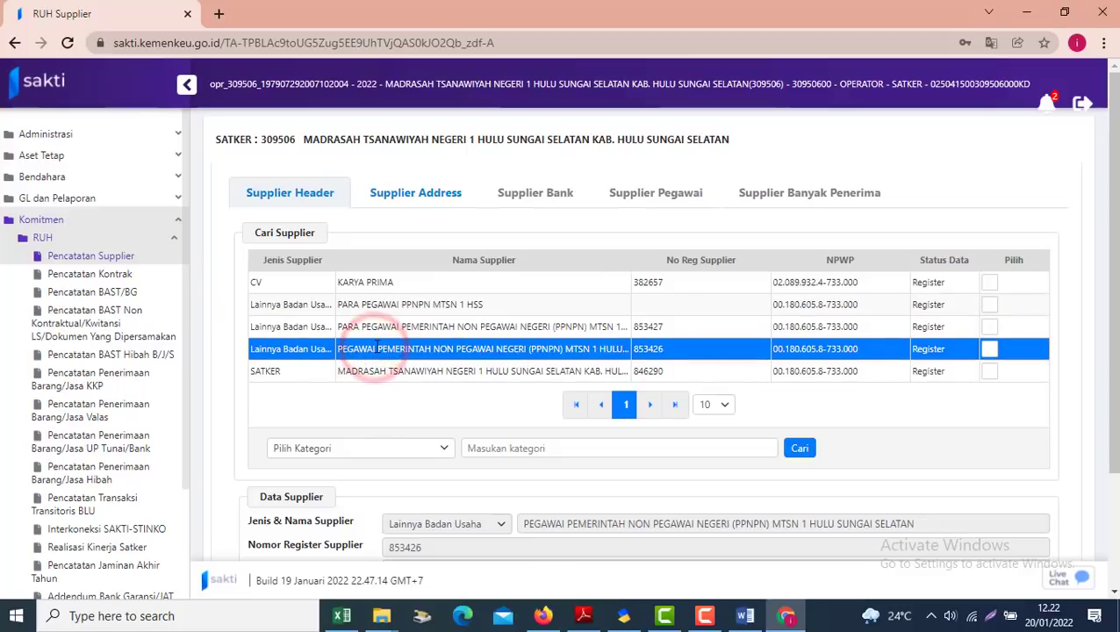
click(371, 347)
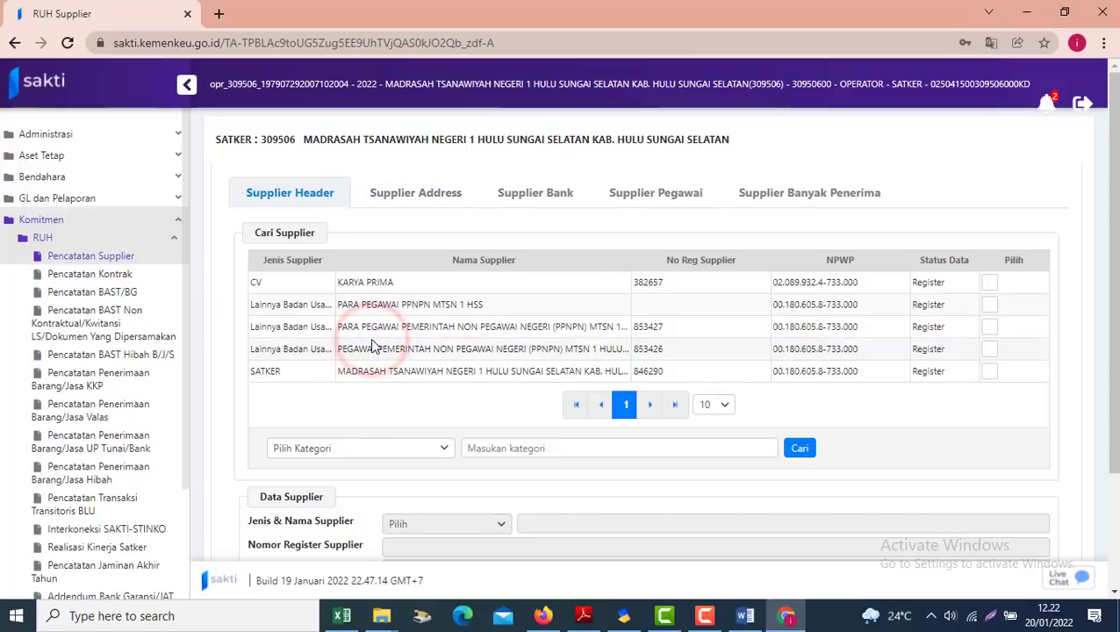
click(374, 337)
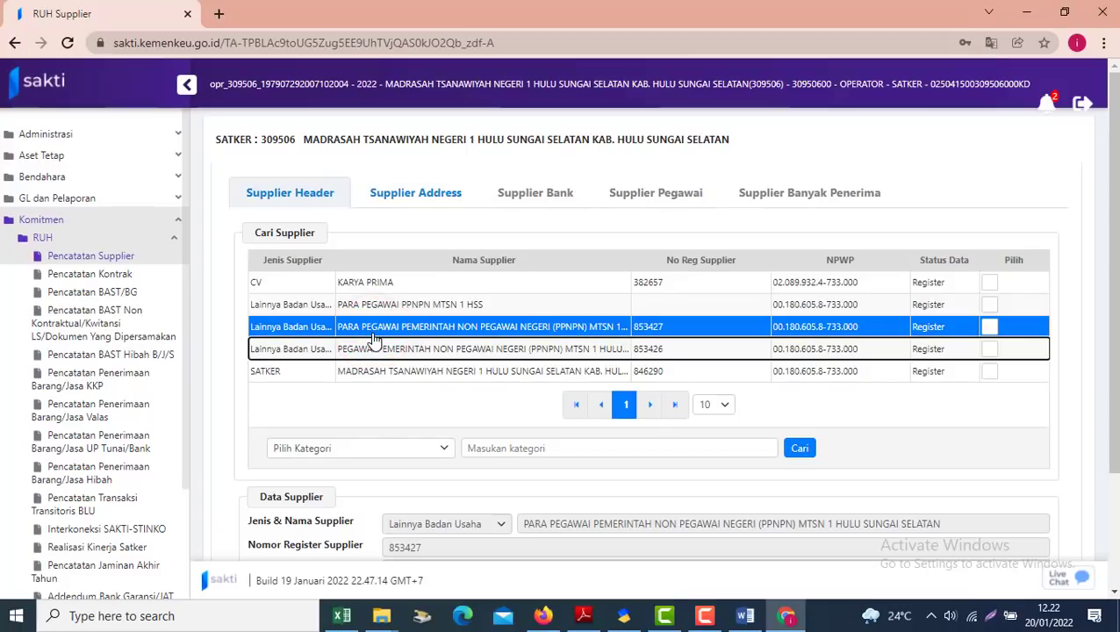
click(377, 326)
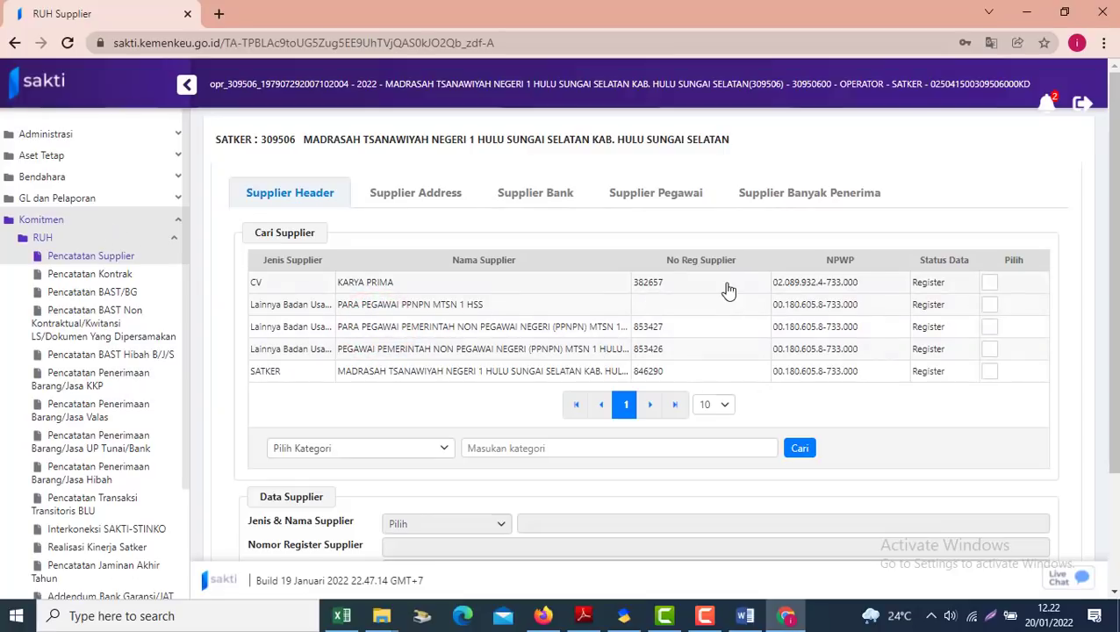
click(514, 348)
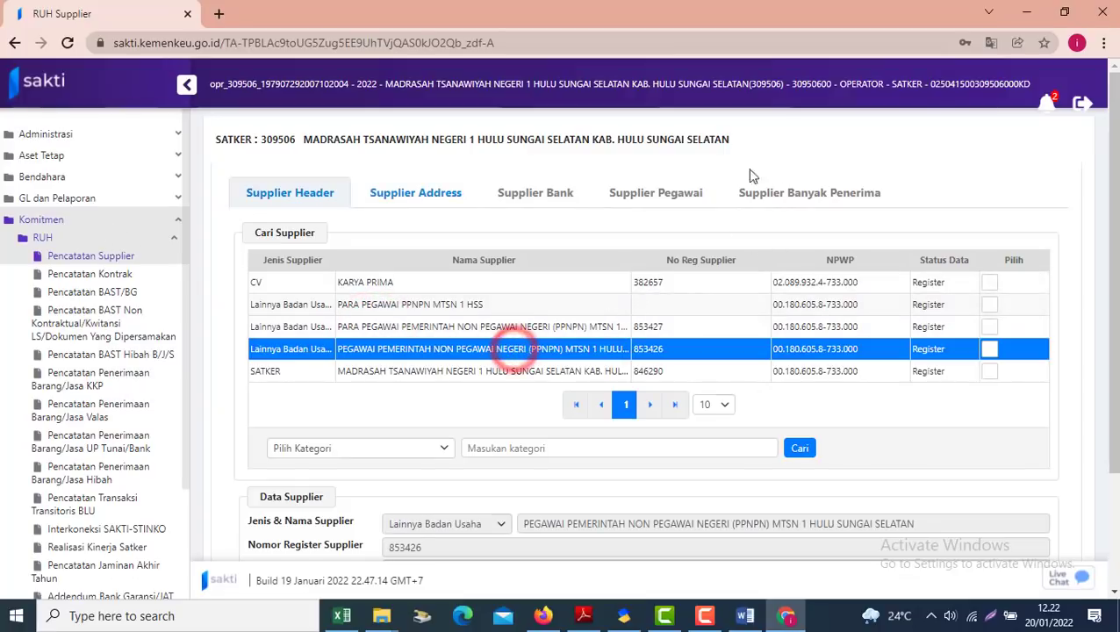
Show supplier 853426's address 6_71213 and its Supplier Banyak Penerima recipients, then switch to Word
click(422, 209)
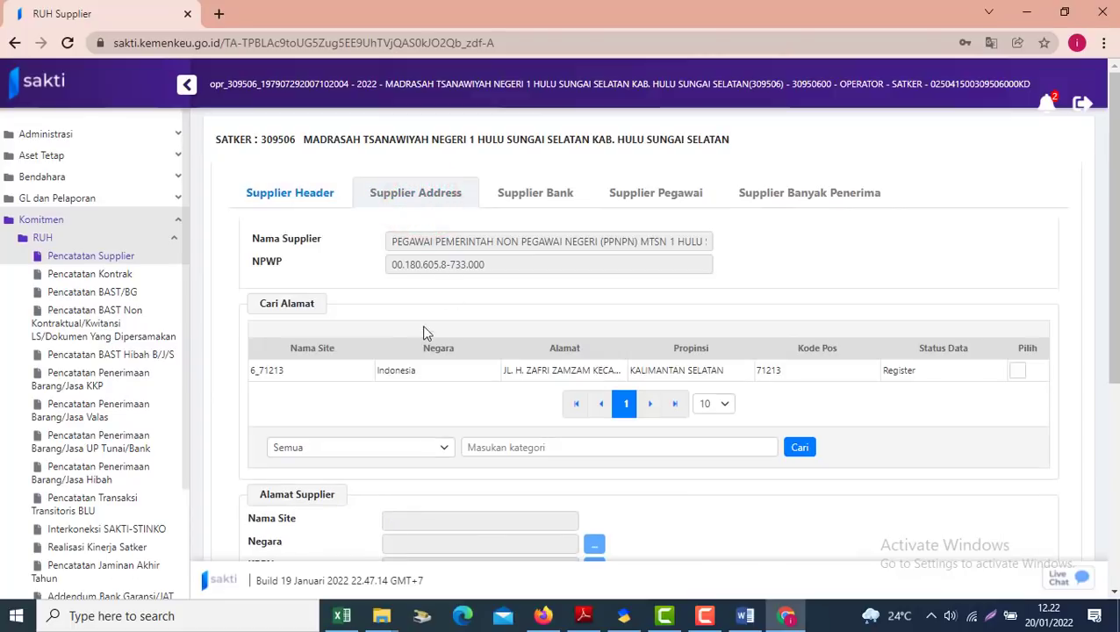
click(367, 375)
click(784, 195)
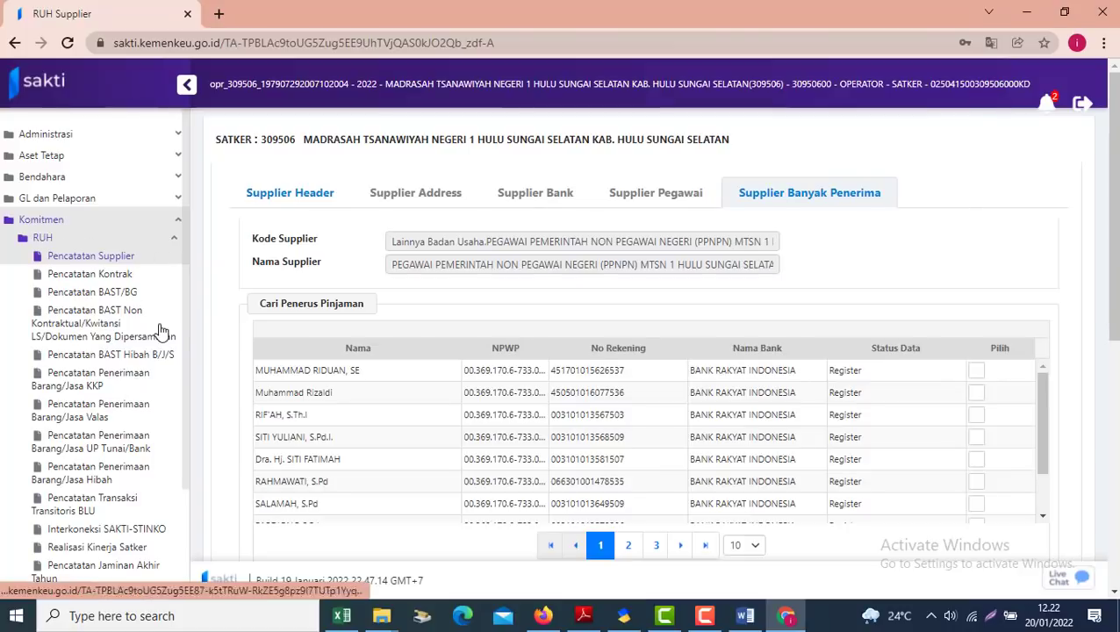
drag(186, 360, 187, 475)
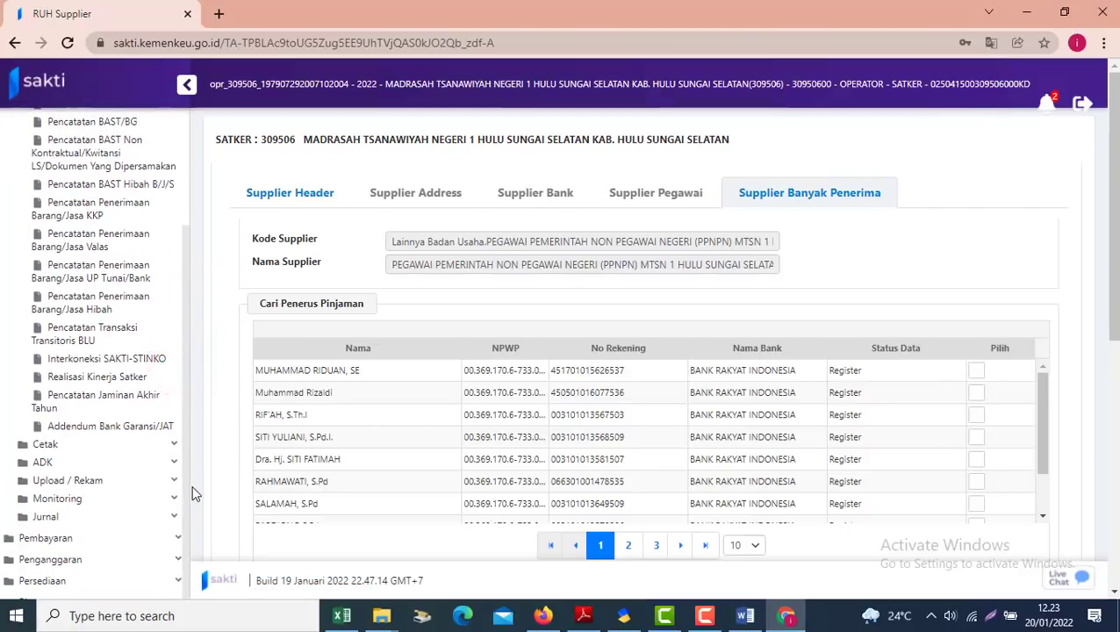
key(alt+Tab)
click(480, 488)
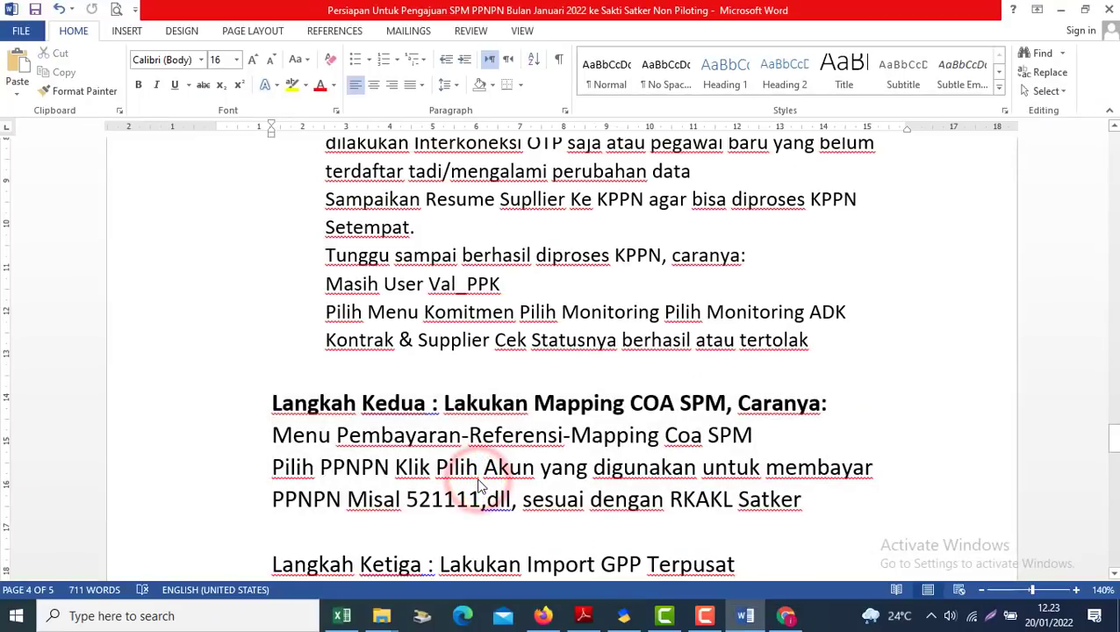
Read Langkah Ketiga, then open SAKTI's Pembayaran > Referensi > Mapping COA SPM page
key(Down)
key(Down)
key(Down)
key(Down)
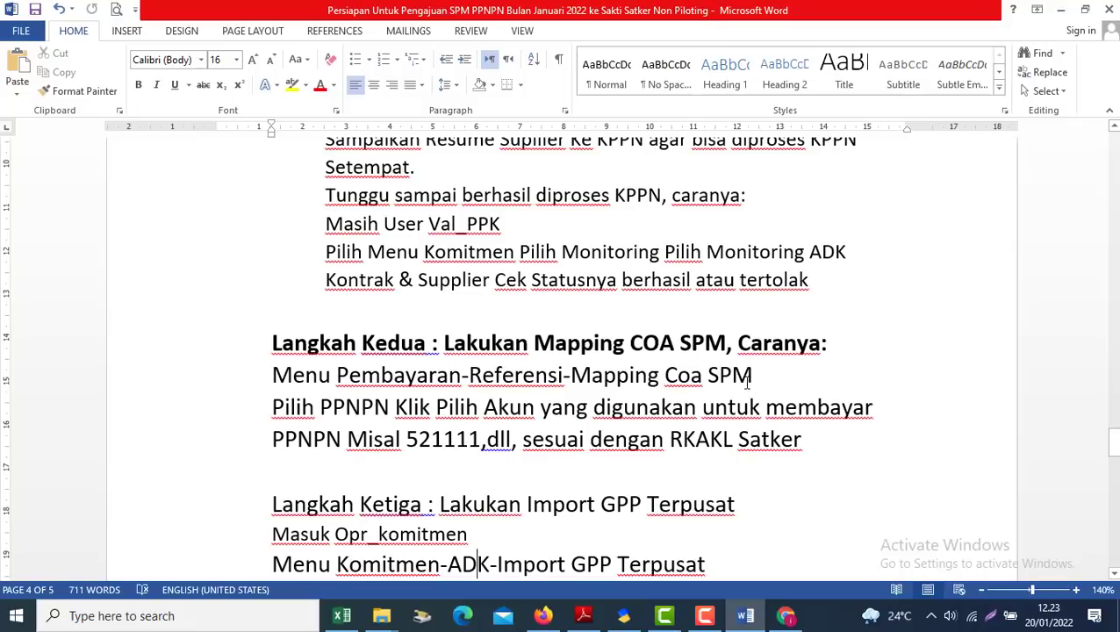
key(alt+Tab)
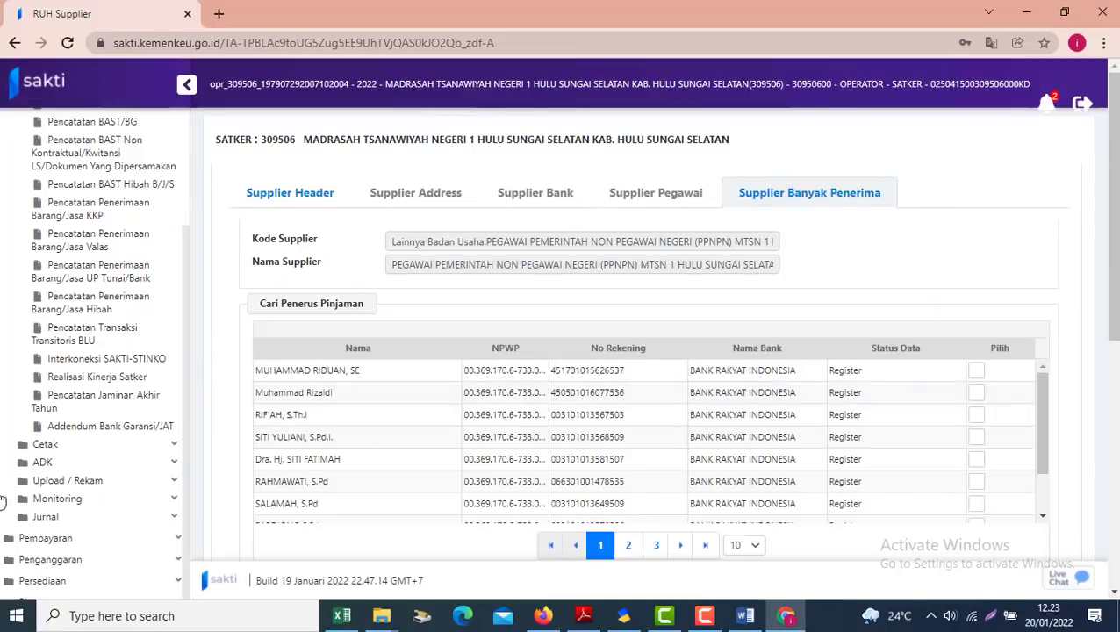
click(45, 537)
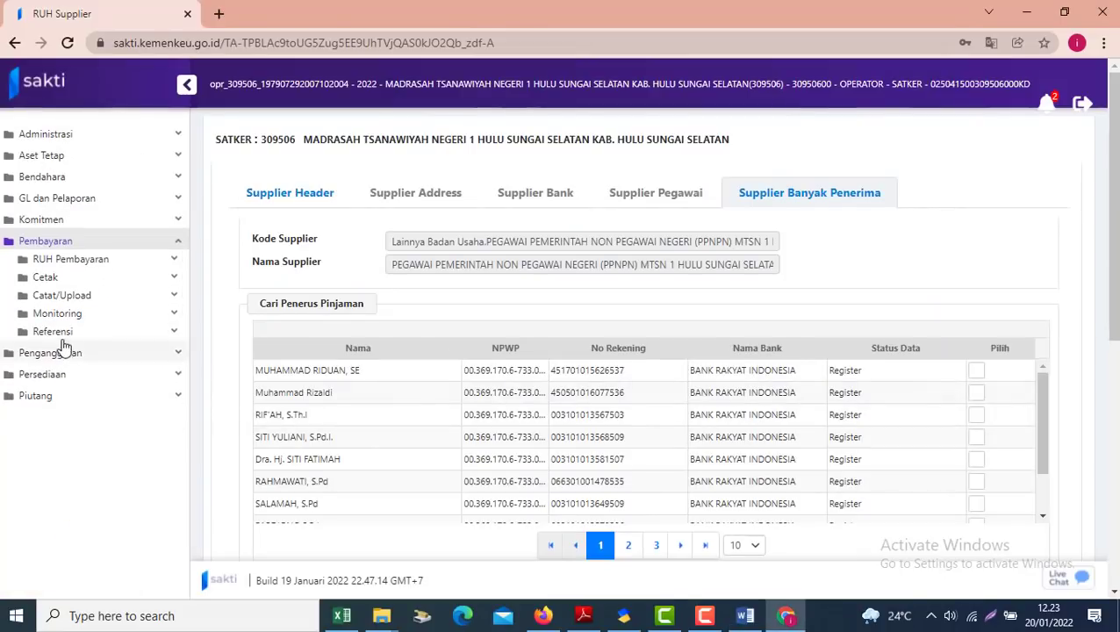
click(55, 333)
click(95, 372)
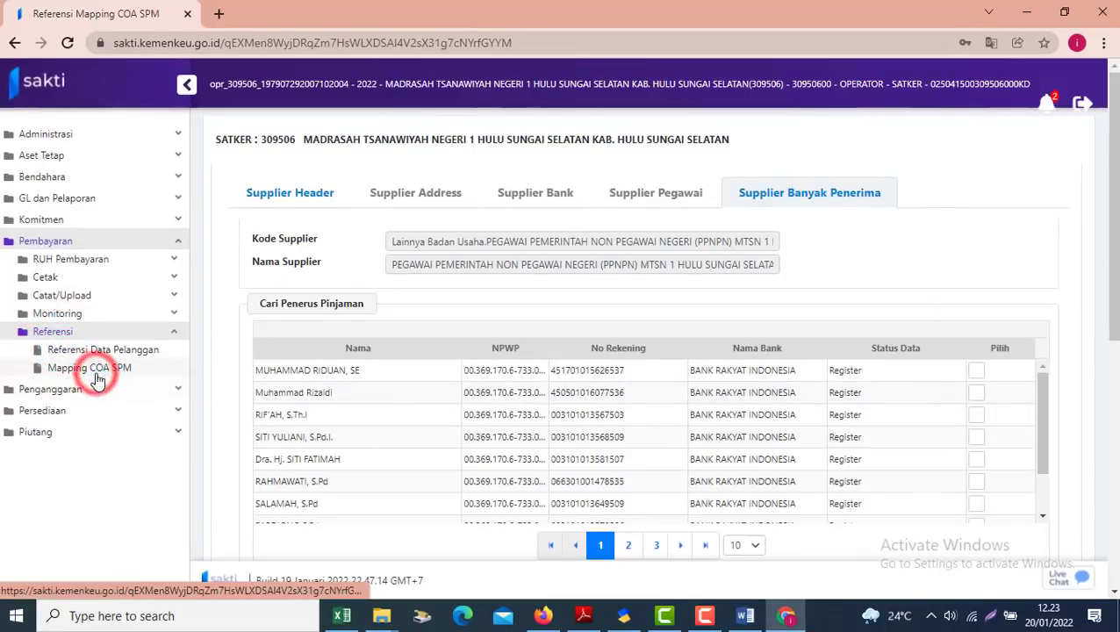
Look up the guide's example account 521111 before returning to Mapping COA SPM
key(alt+Tab)
click(382, 443)
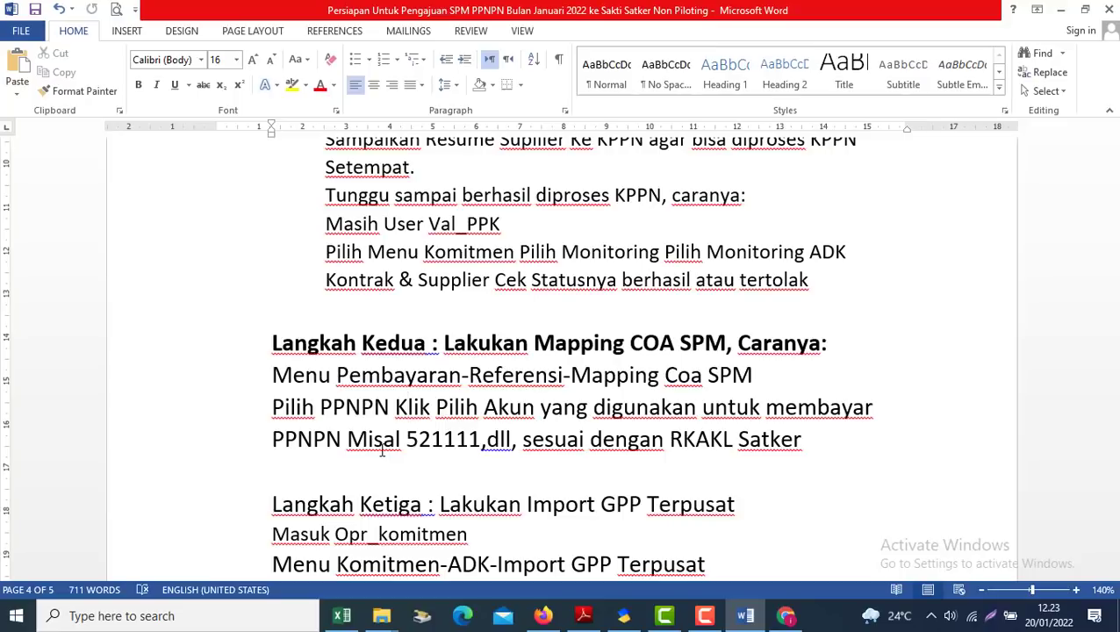
drag(407, 438, 479, 439)
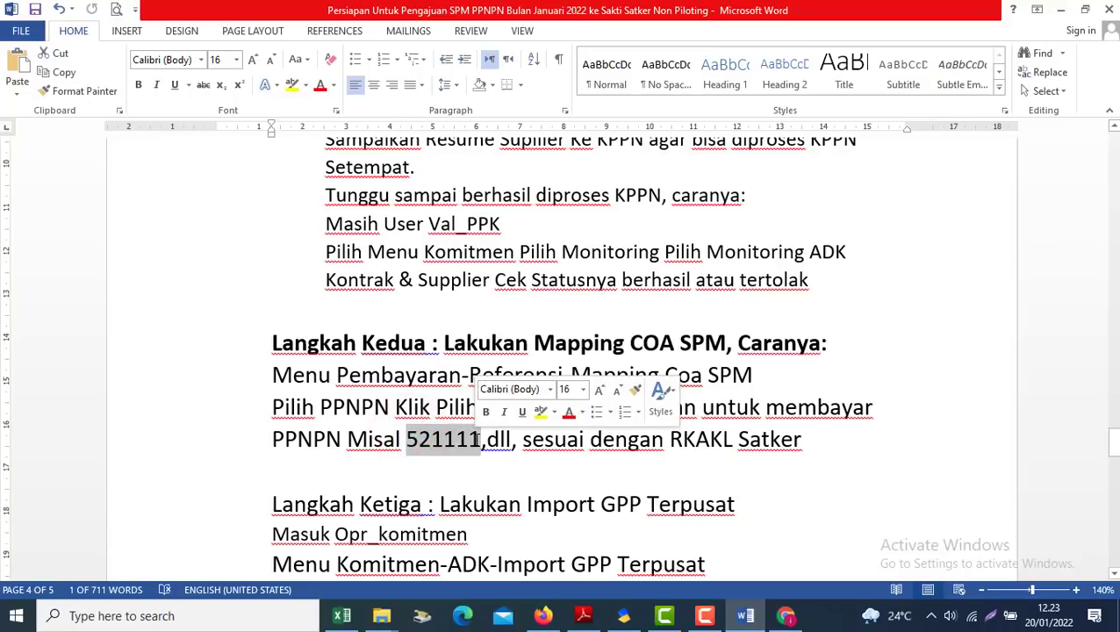
key(alt+Tab)
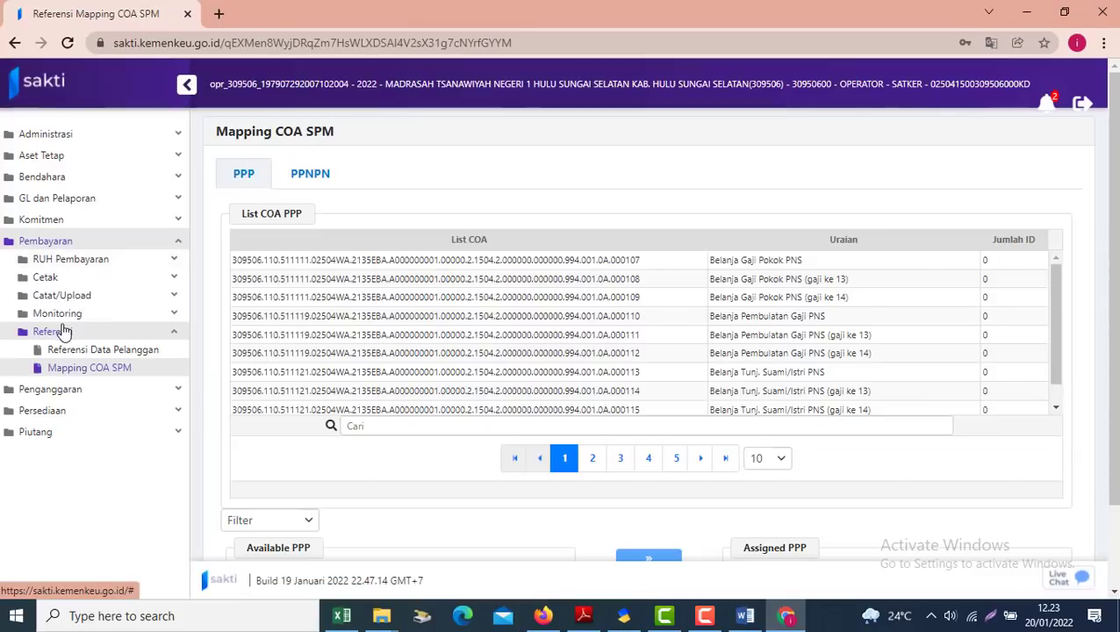
Show the List COA PPNPN table and filter accounts by 52
click(309, 173)
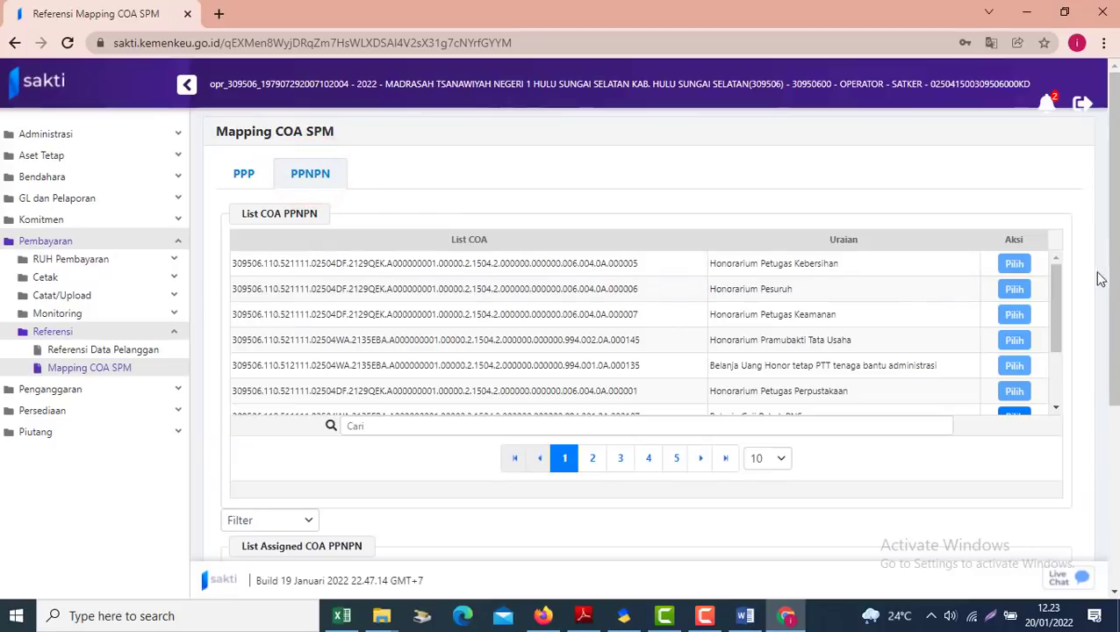
drag(1058, 286, 847, 391)
click(388, 429)
text(521111)
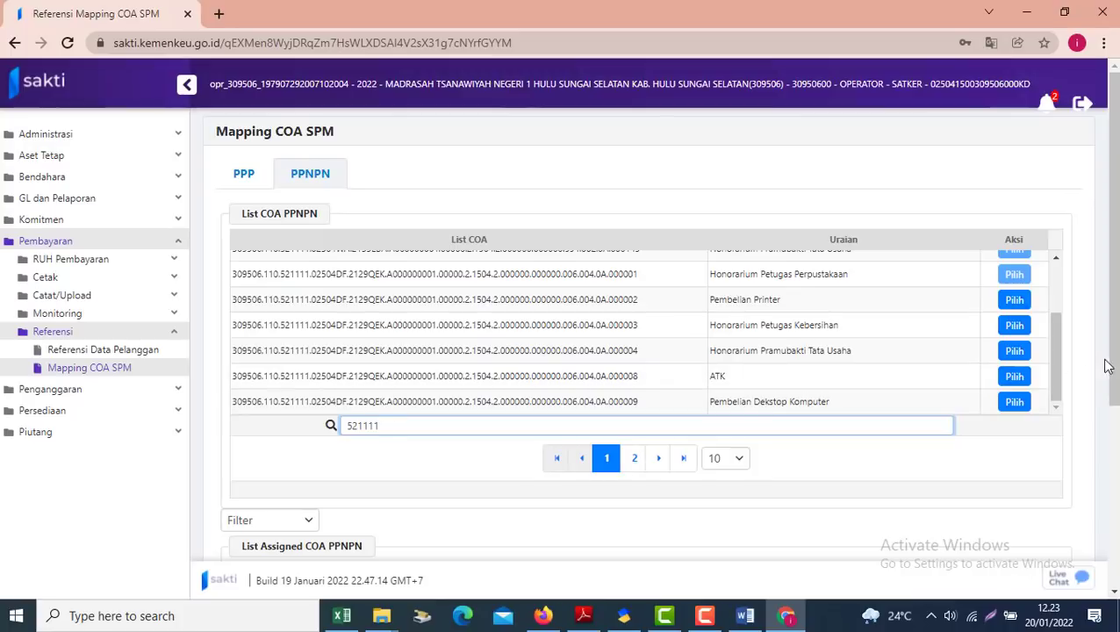
scroll(1061, 351, up, 3)
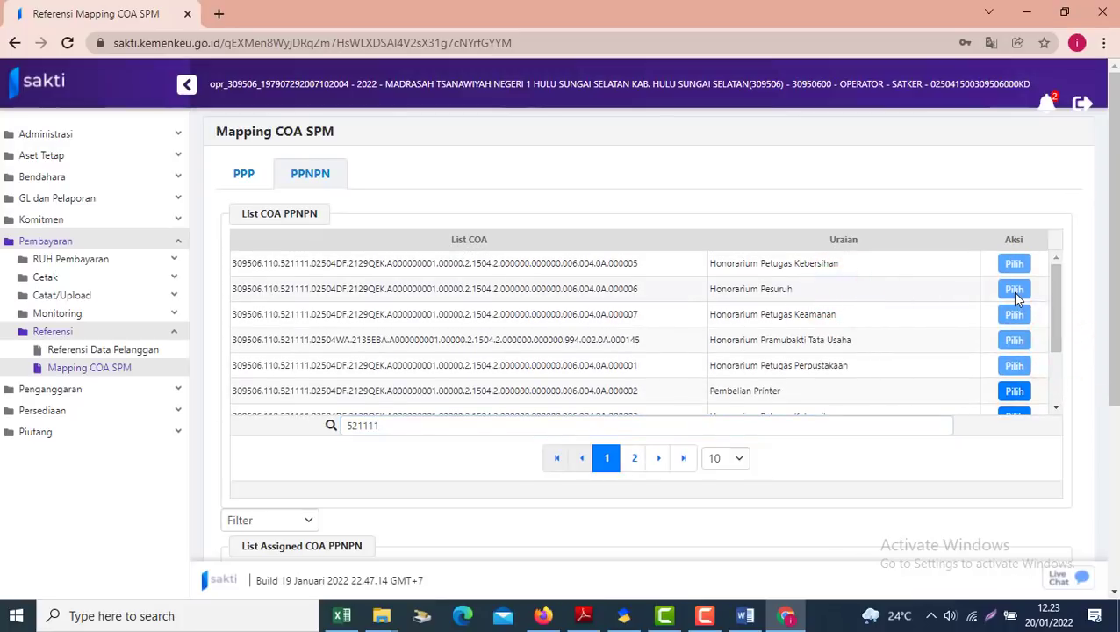
drag(1112, 303, 1111, 481)
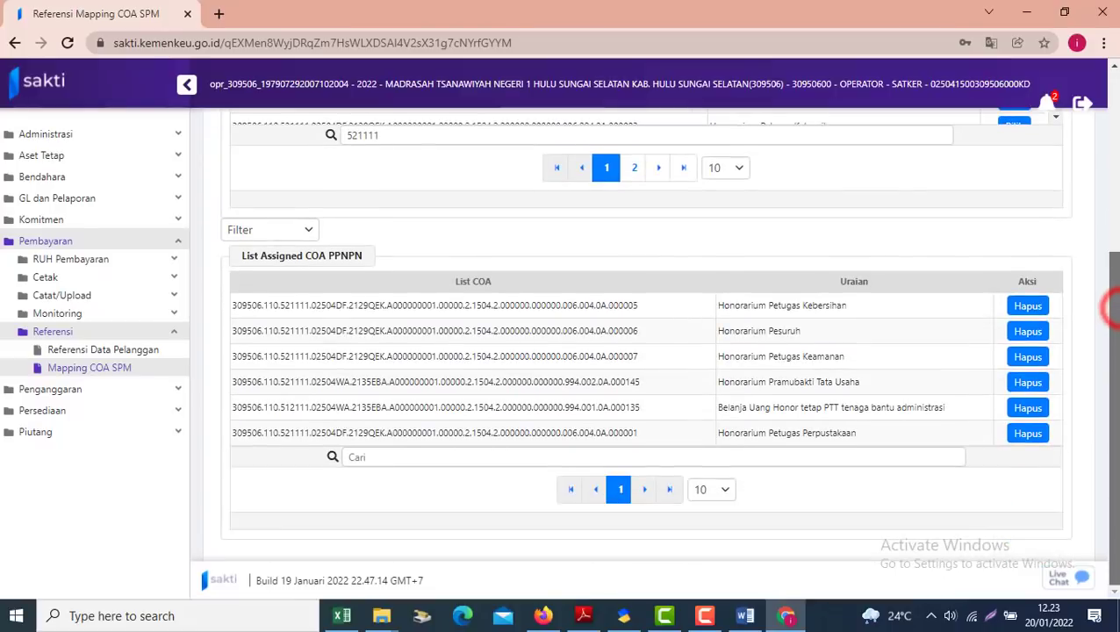
drag(1107, 374, 1108, 199)
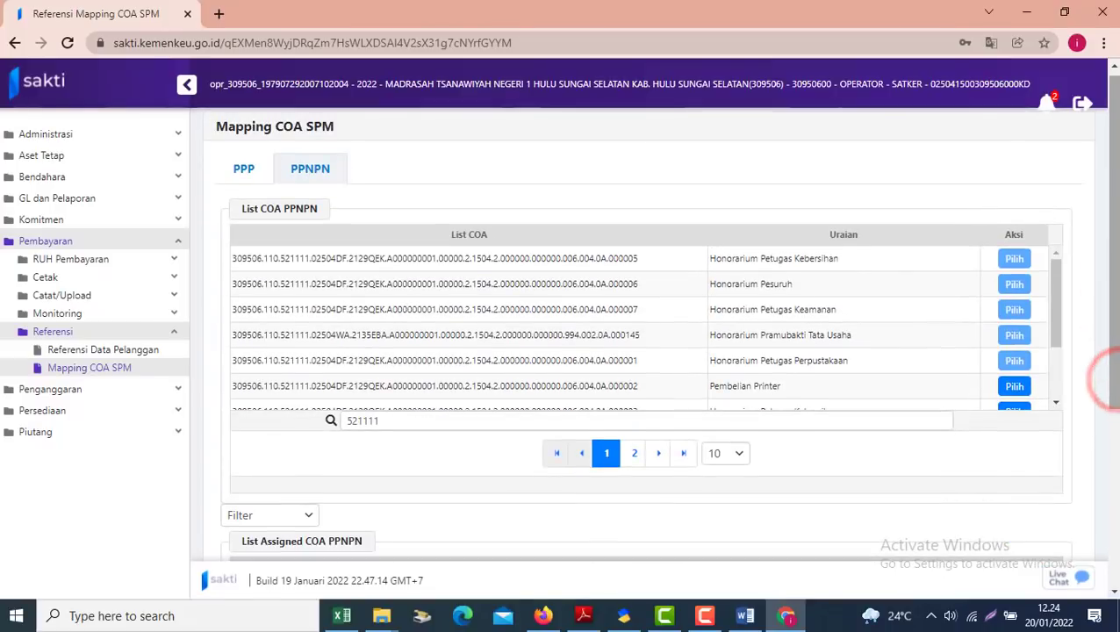
drag(1052, 299, 1050, 358)
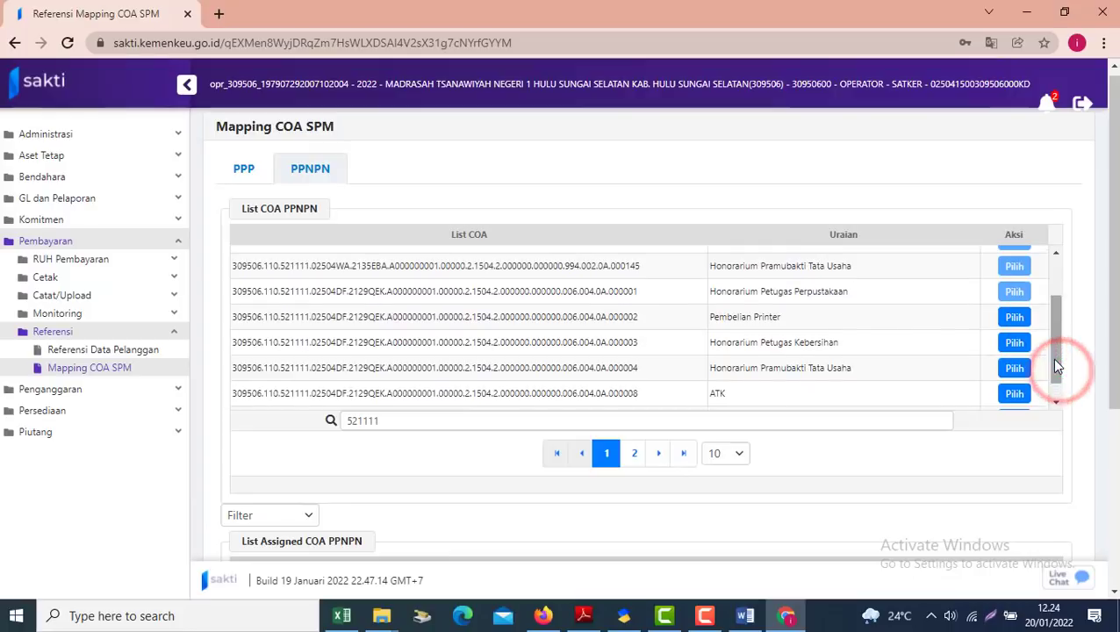
Pilih accounts 000003 Petugas Kebersihan and 000004 Pramubakti Tata Usaha, then view the assigned list
click(1014, 343)
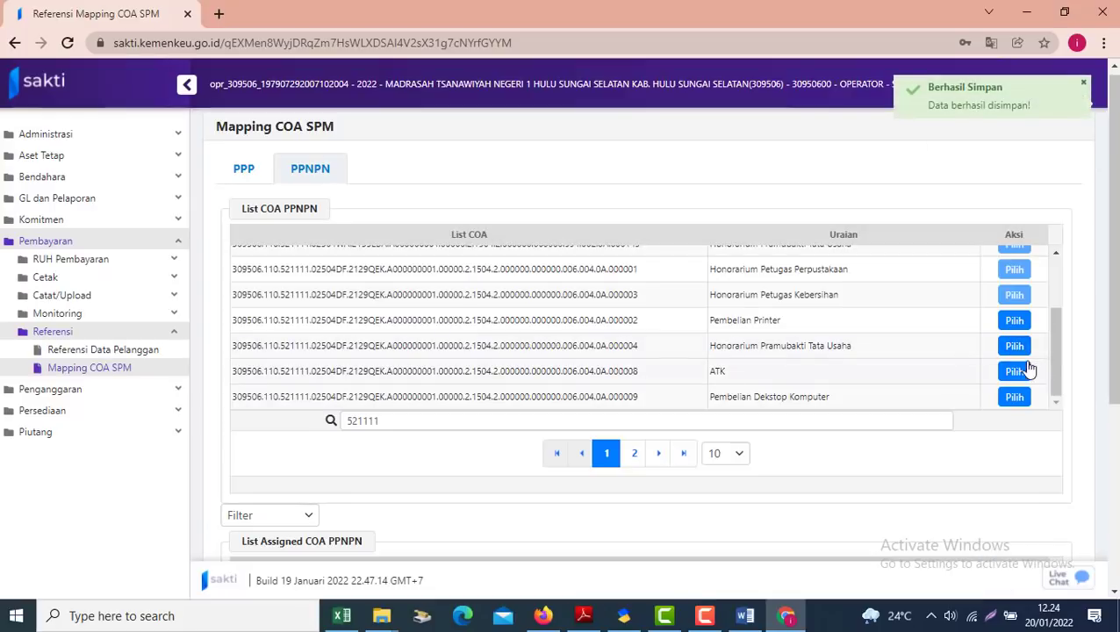
click(1014, 346)
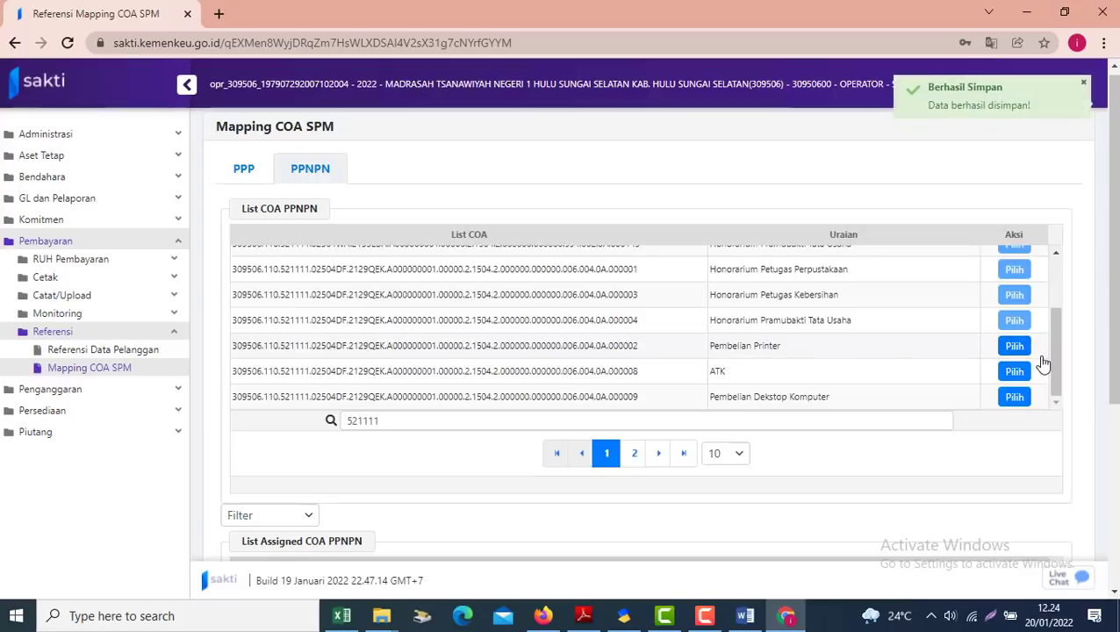
drag(1056, 350, 1051, 401)
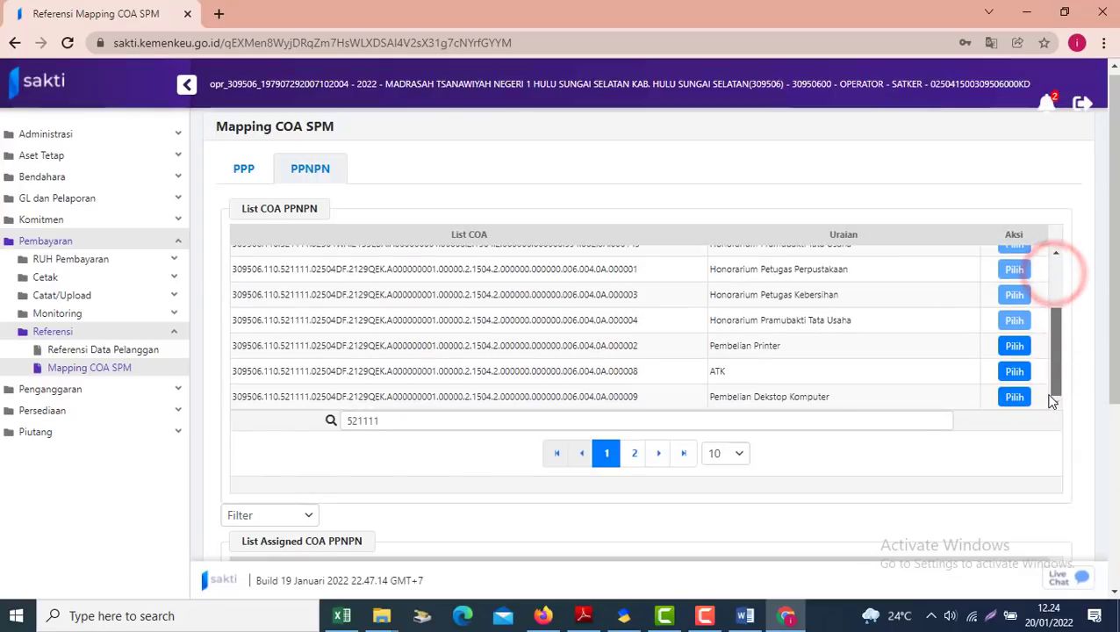
click(1114, 522)
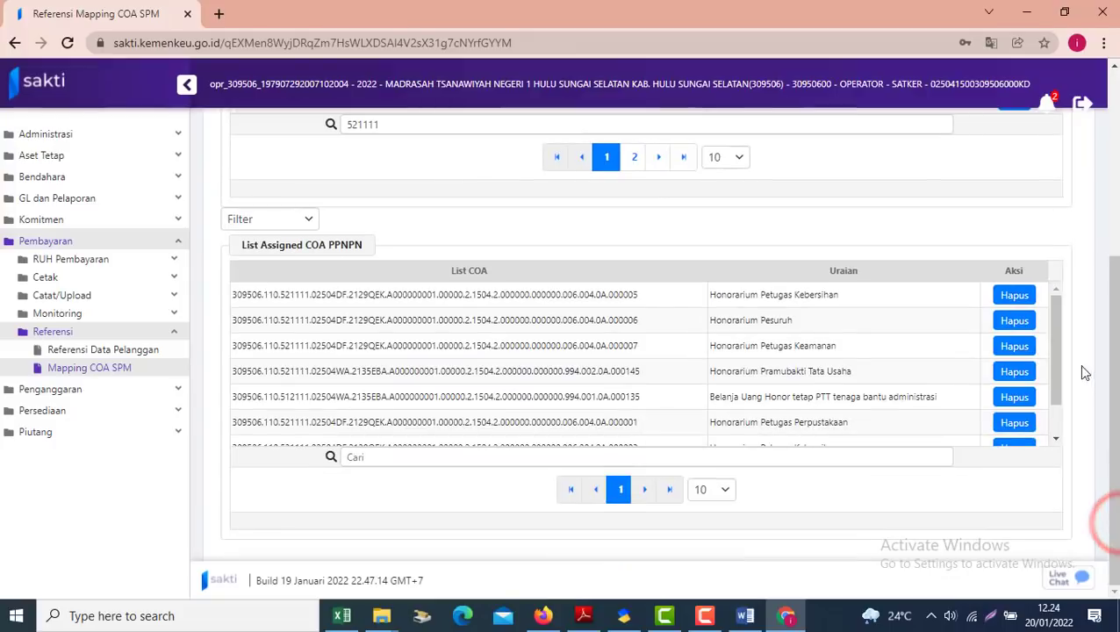
Hapus account 000004 Pramubakti Tata Usaha from List Assigned COA PPNPN, then Pilih it again
drag(1058, 328, 1060, 376)
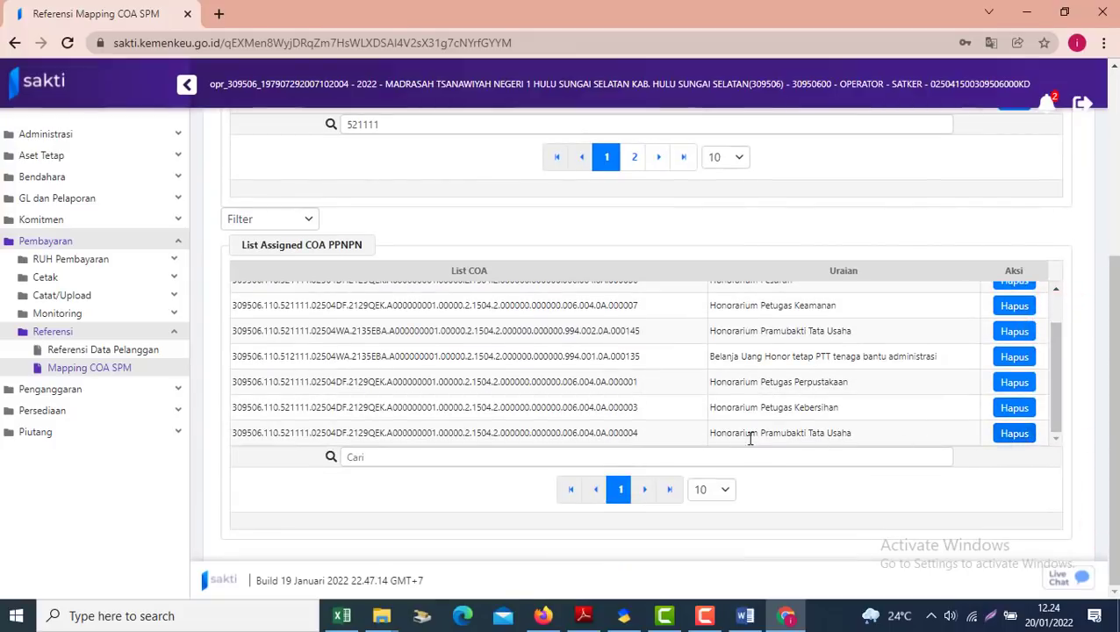
click(1014, 435)
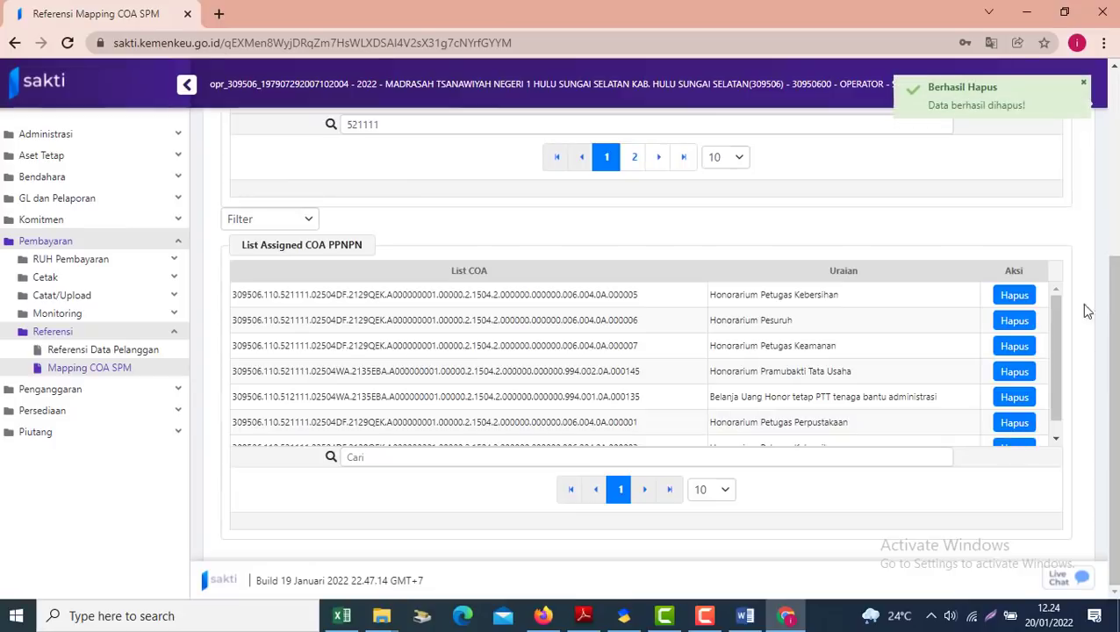
click(1056, 353)
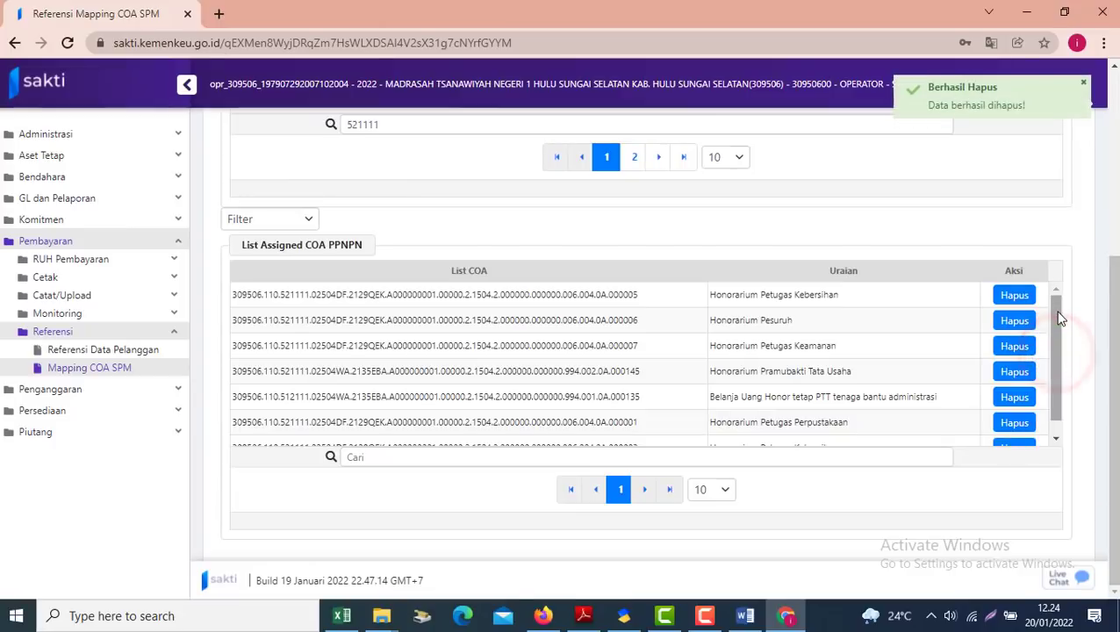
drag(1117, 326, 1118, 324)
scroll(1118, 330, up, 3)
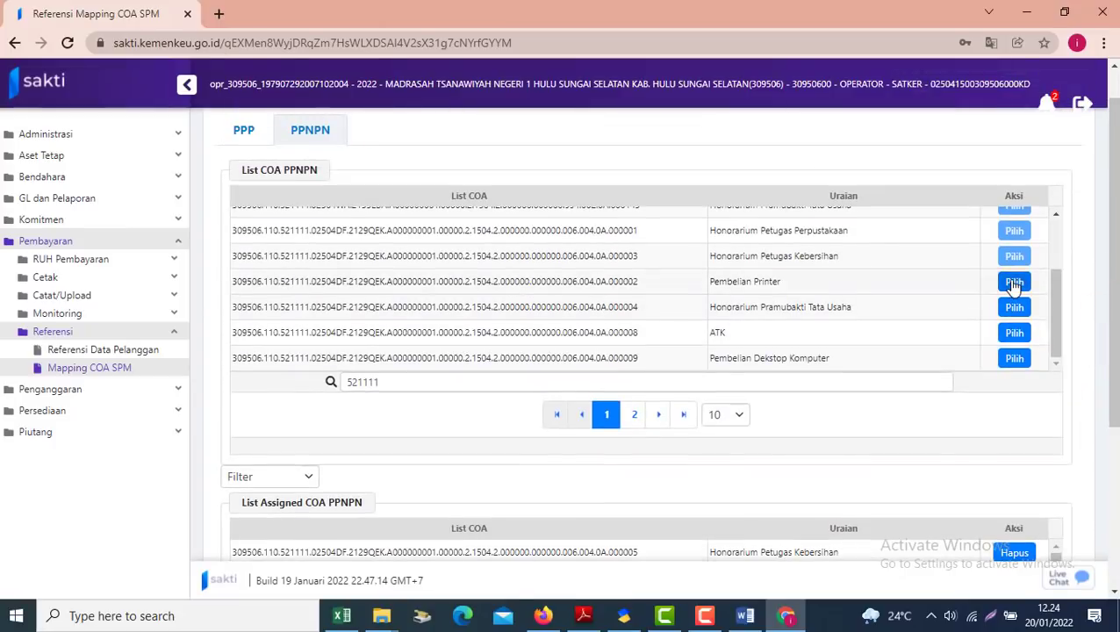
mouse_move(1061, 302)
mouse_down()
mouse_move(1059, 263)
mouse_move(1060, 309)
mouse_up()
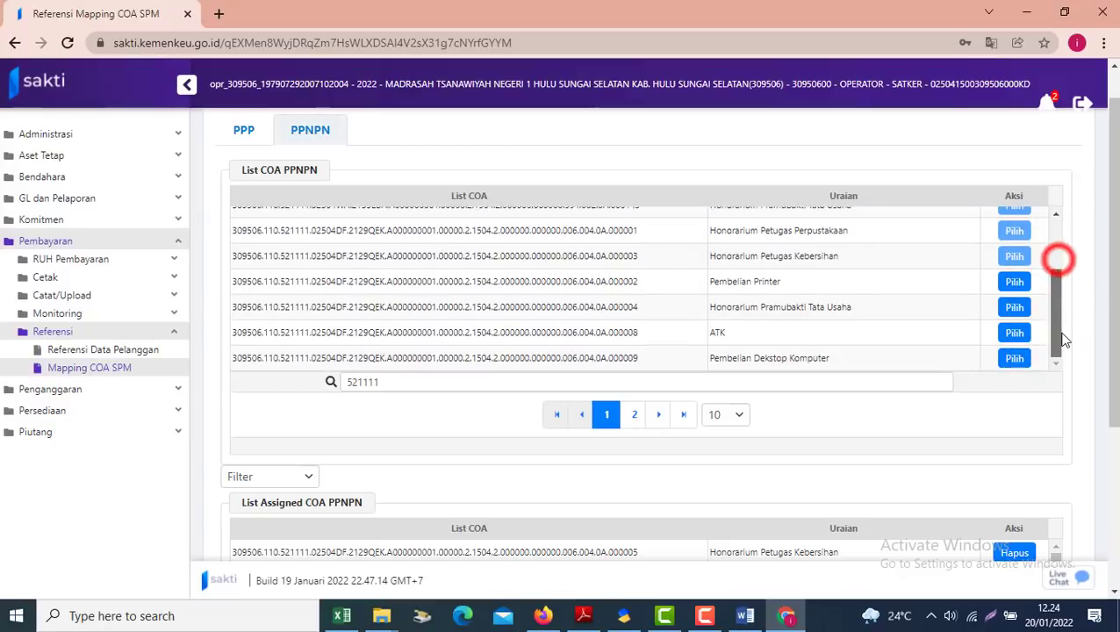
click(1015, 309)
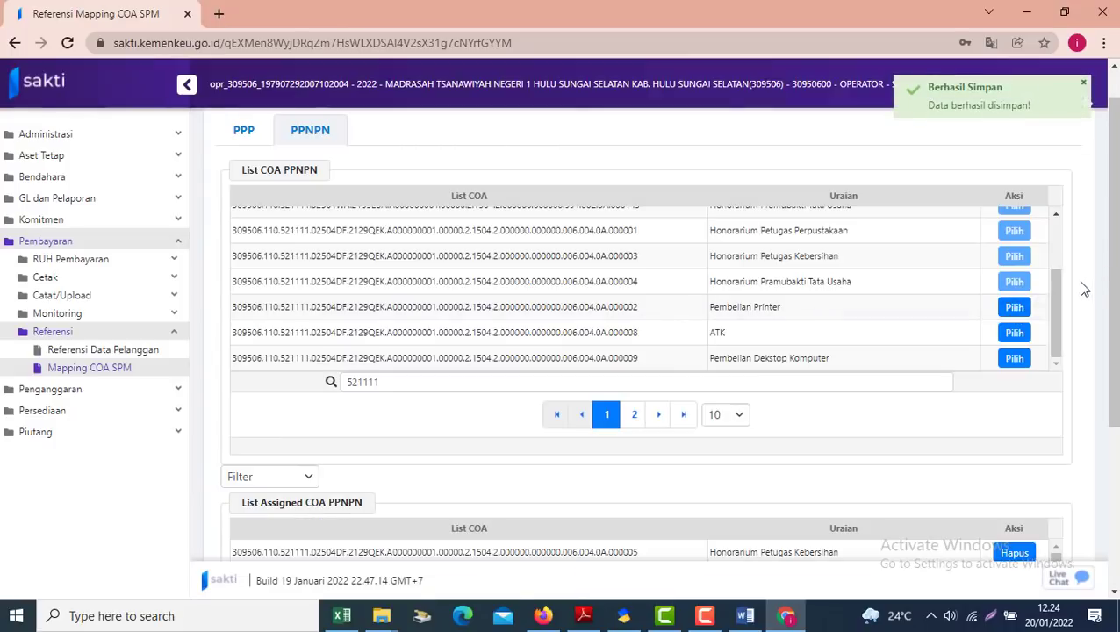
scroll(1080, 287, down, 3)
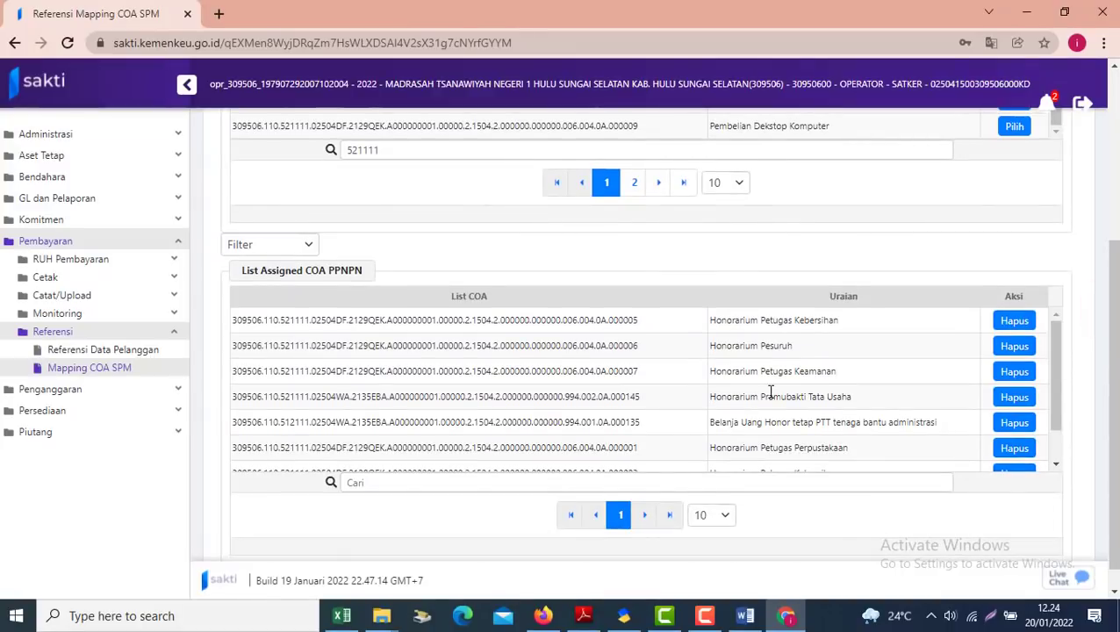
Make the 'Langkah Ketiga : Lakukan Import GPP Terpusat' heading bold in the Word guide
mouse_move(745, 616)
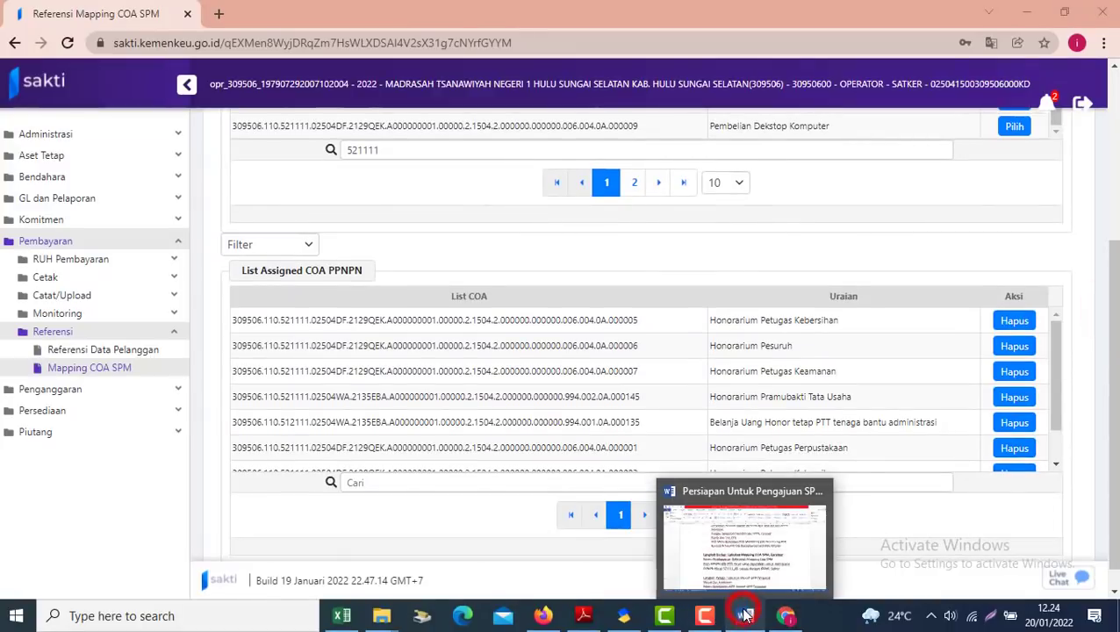
click(733, 545)
click(505, 419)
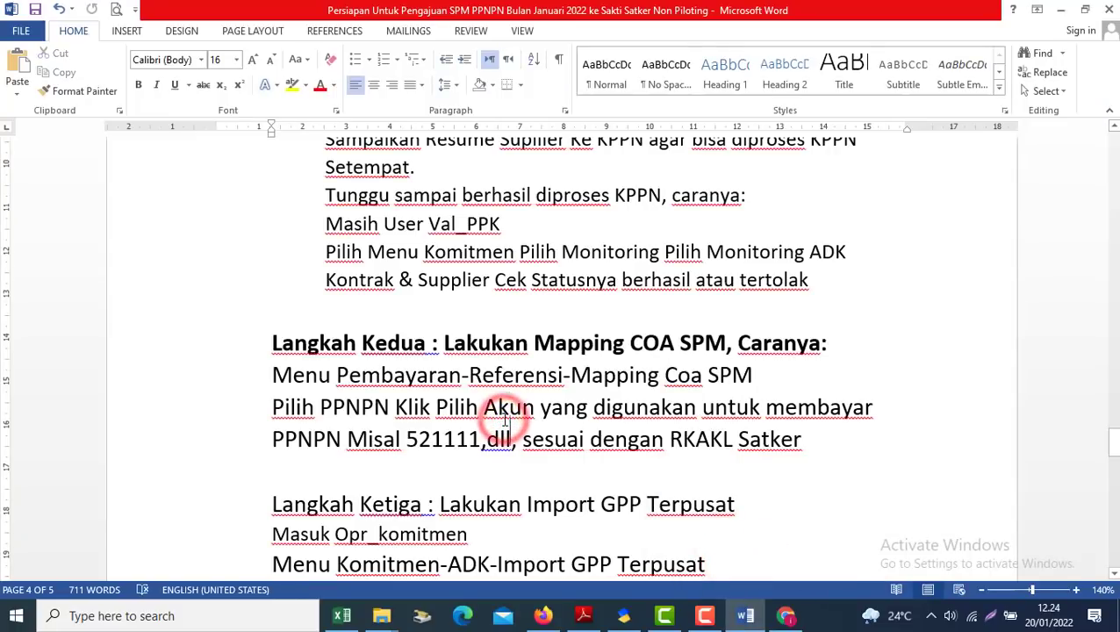
scroll(504, 421, down, 3)
drag(746, 413, 232, 392)
key(ctrl+b)
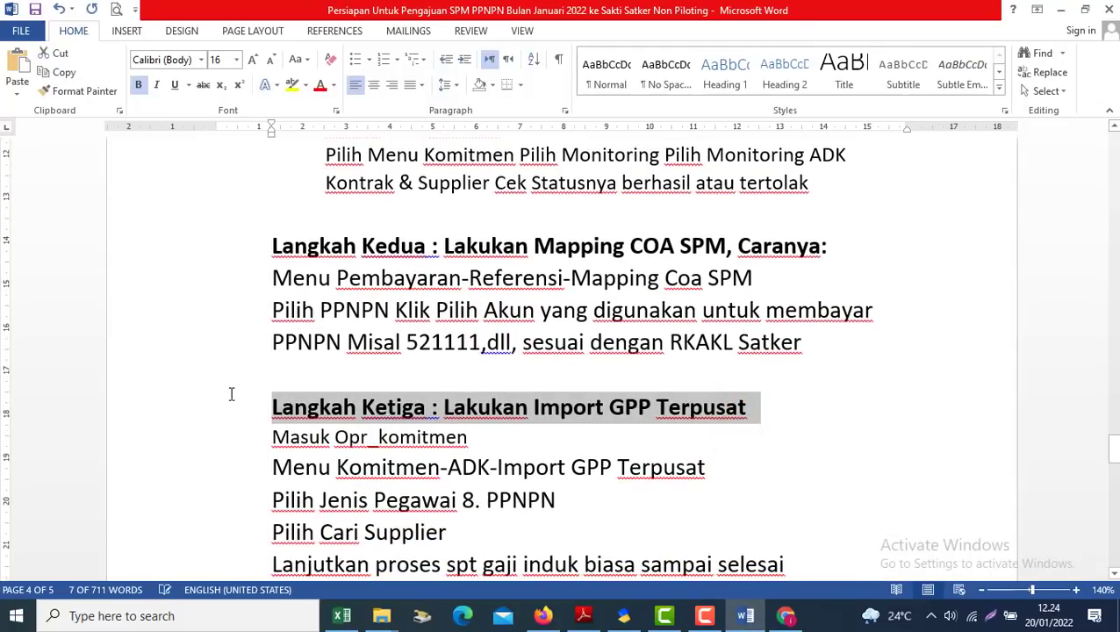
Compare the Word guide against SAKTI and collapse SAKTI's Referensi navigation group
key(alt+Tab)
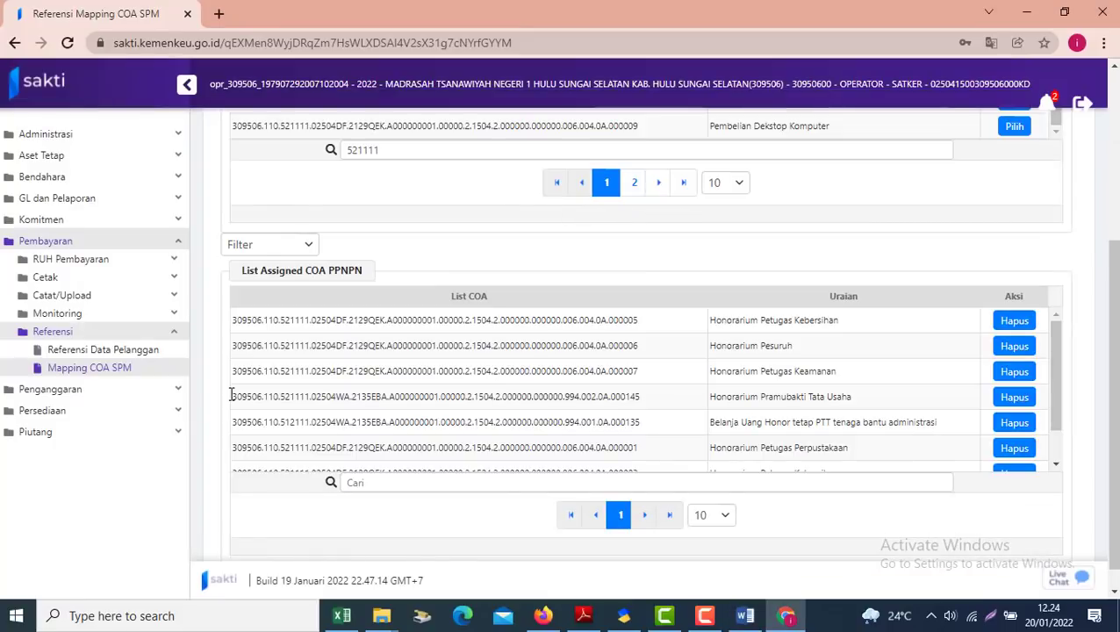
key(alt+Tab)
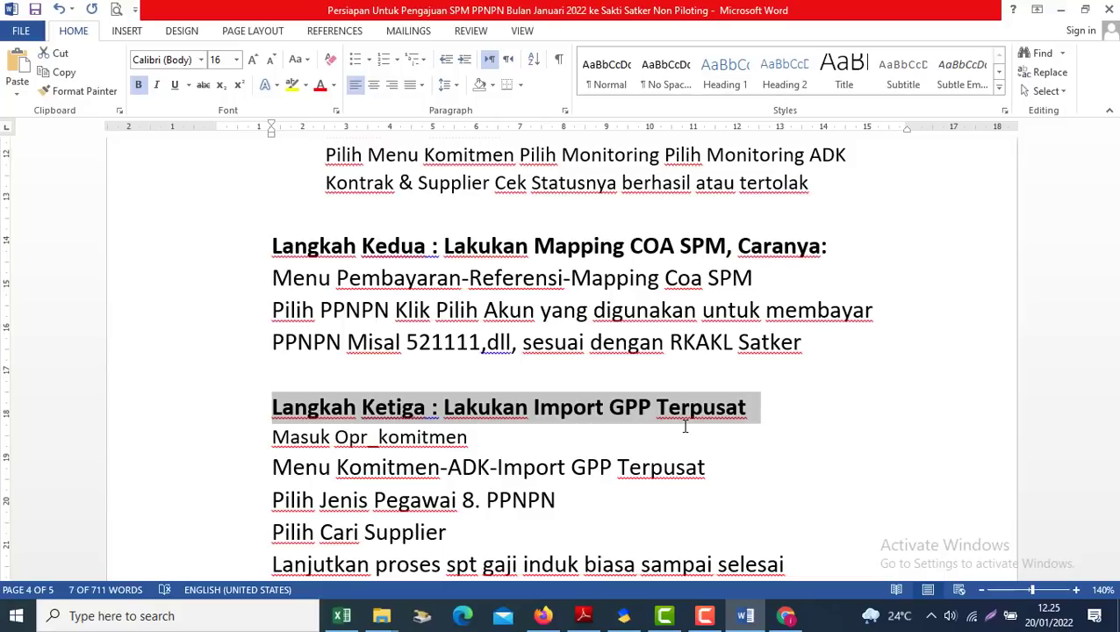
key(alt+Tab)
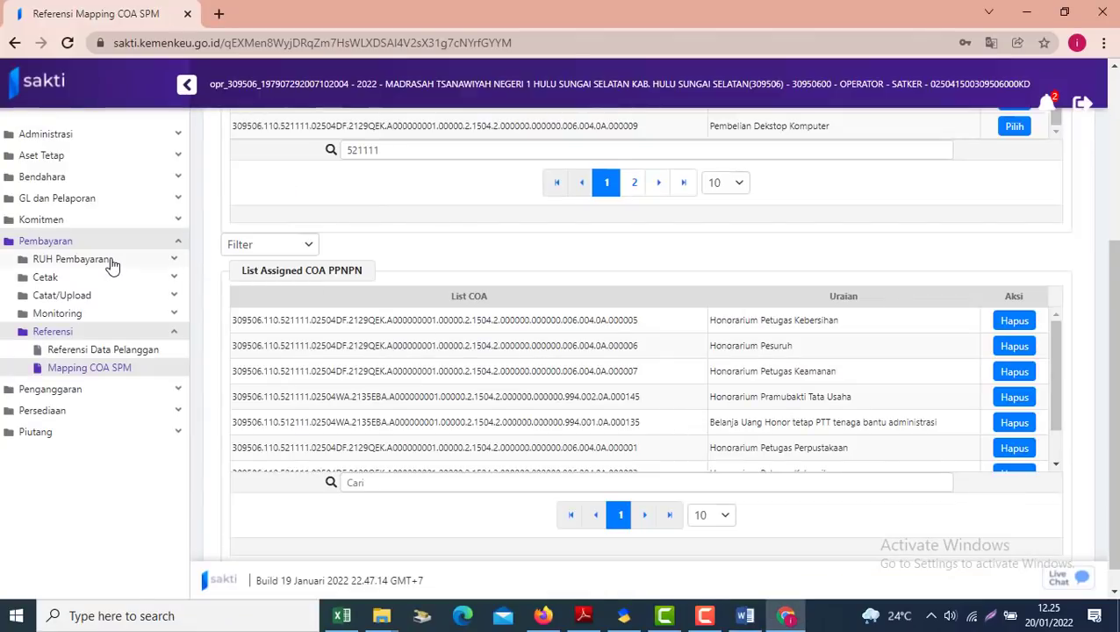
key(alt+Tab)
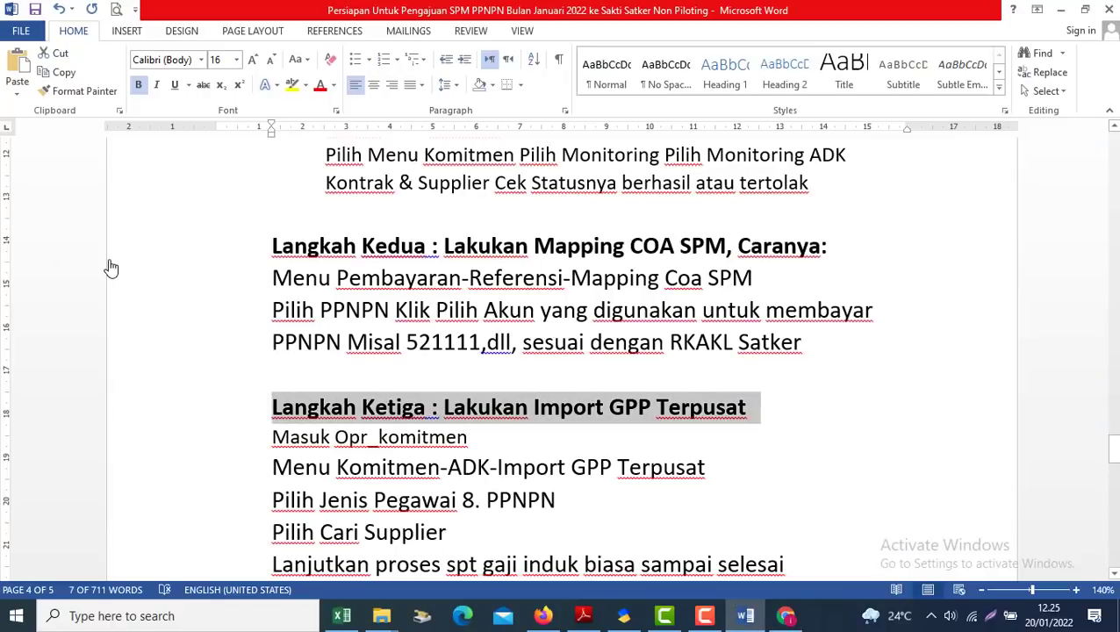
key(alt+Tab)
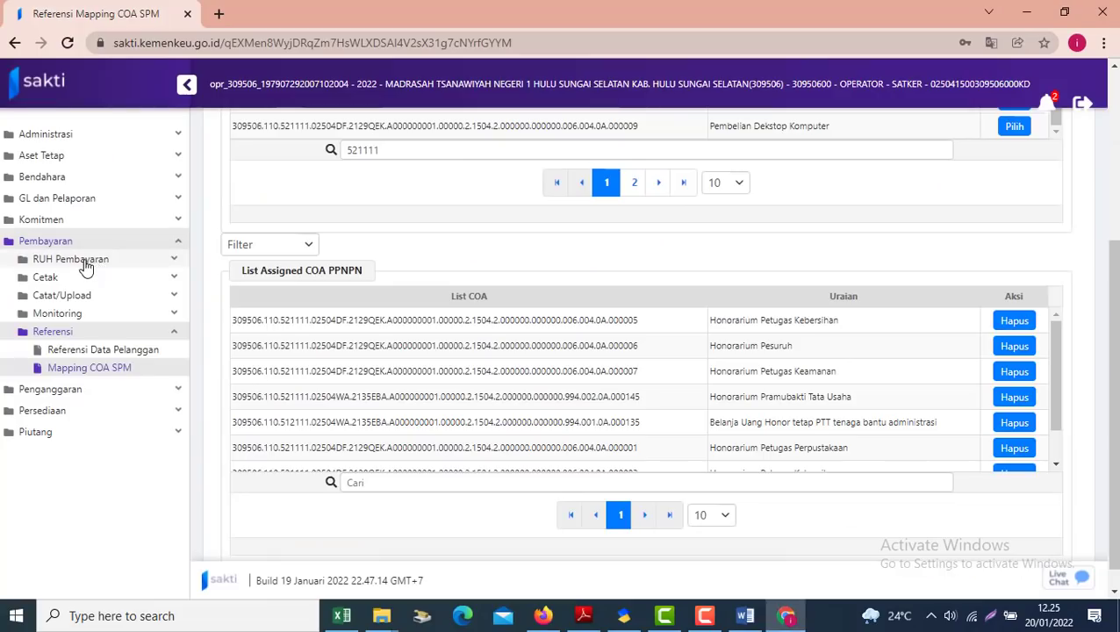
click(85, 266)
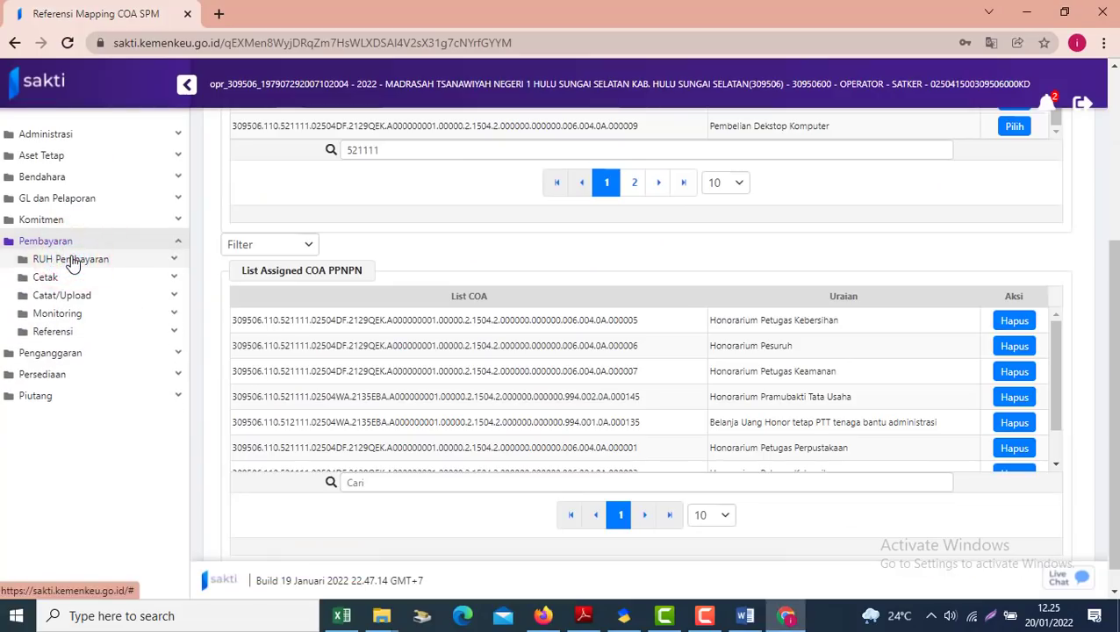
key(alt+Tab)
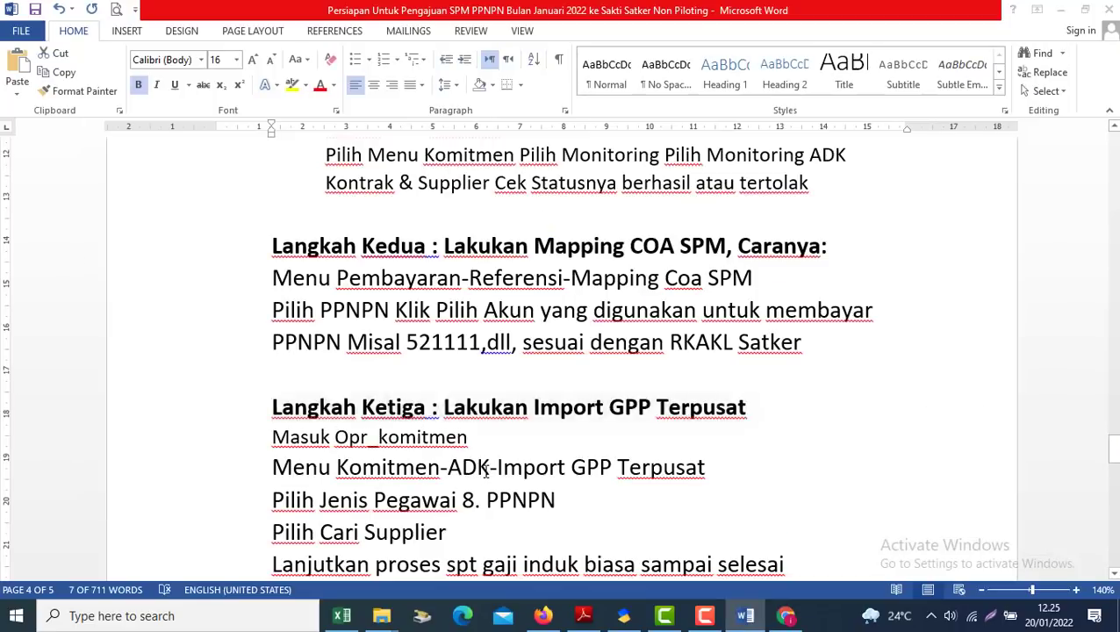
key(alt+Tab)
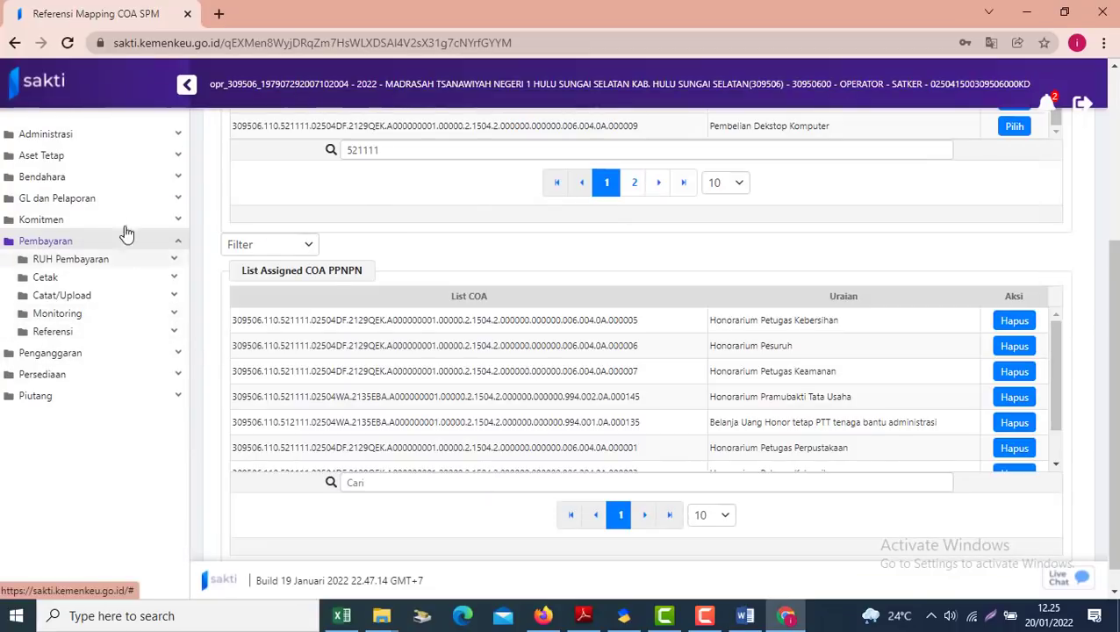
Open Import GPP Terpusat and select employee type 8 - PPNPN with the PPNPN employees supplier
click(88, 219)
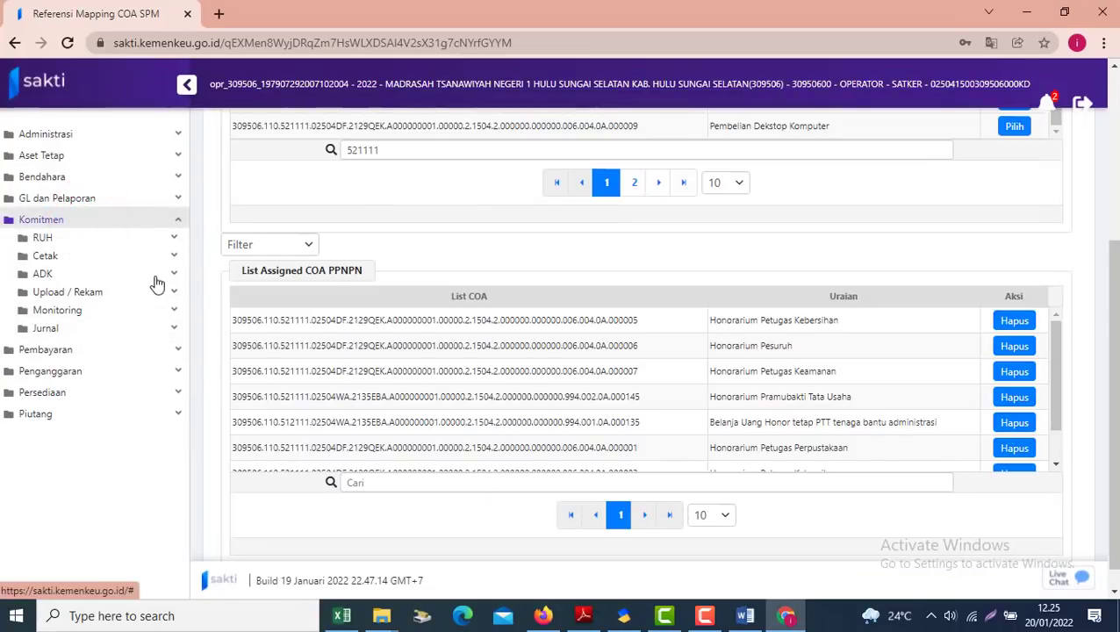
click(78, 281)
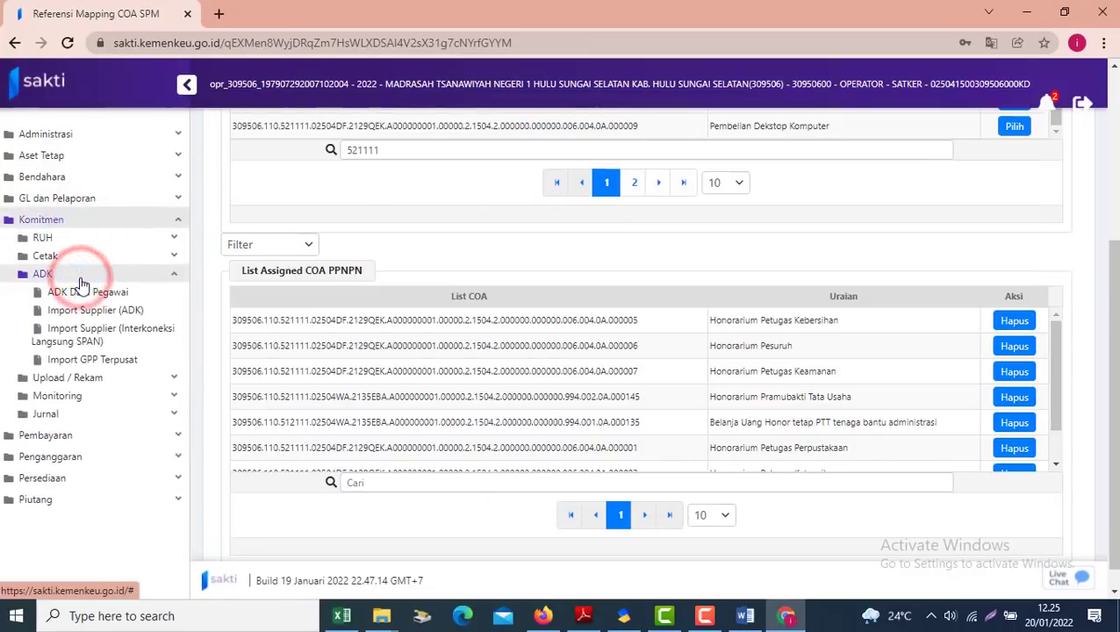
click(100, 362)
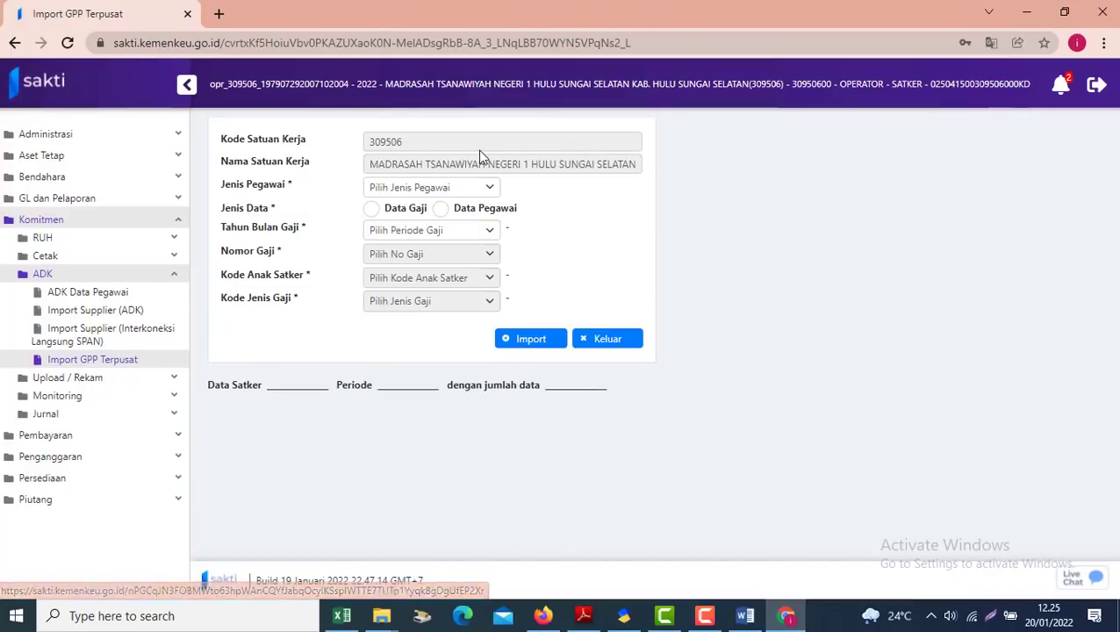
click(464, 187)
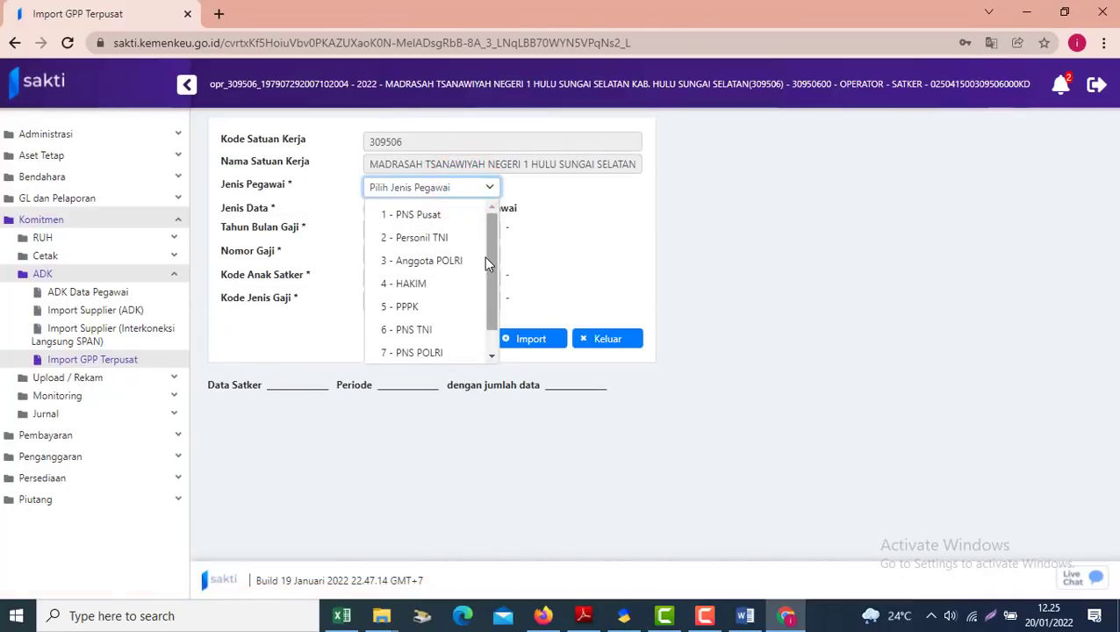
drag(492, 263, 469, 324)
click(411, 351)
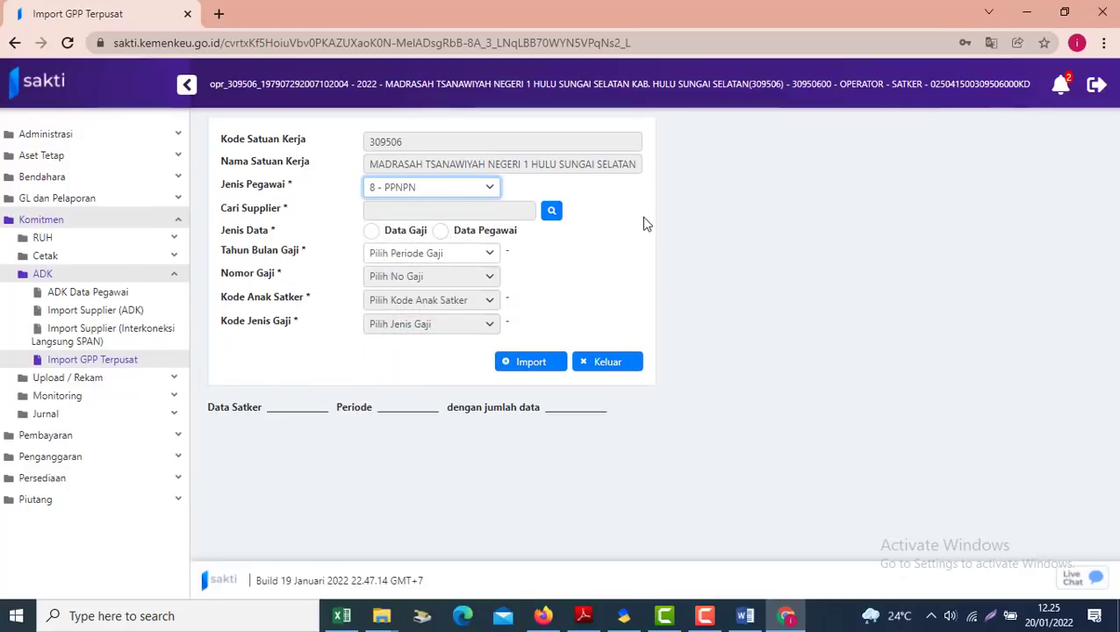
click(553, 216)
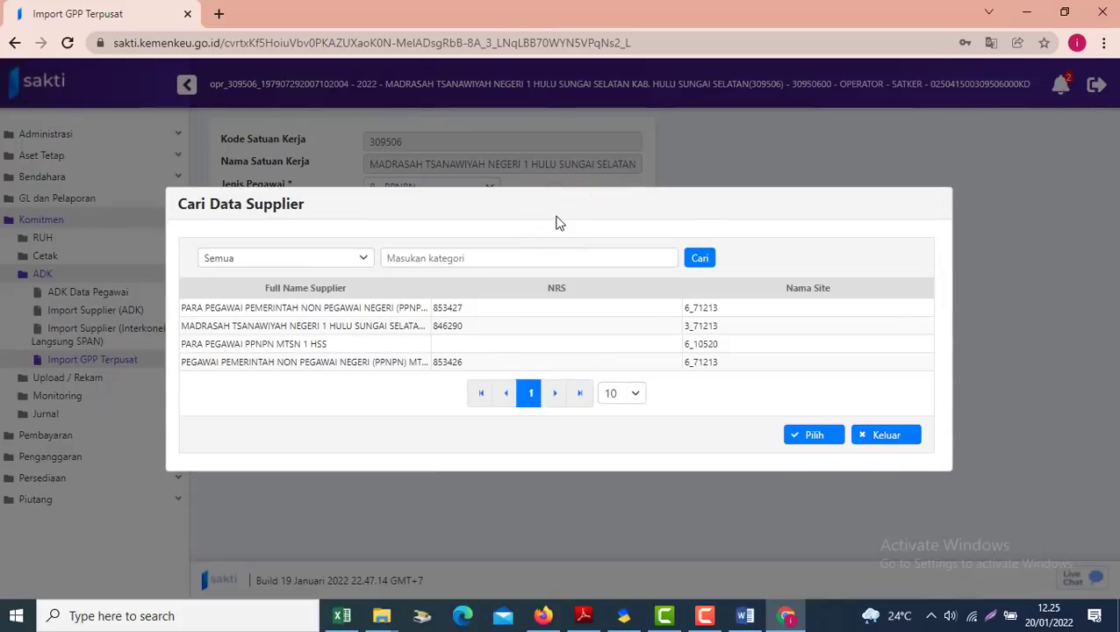
click(246, 309)
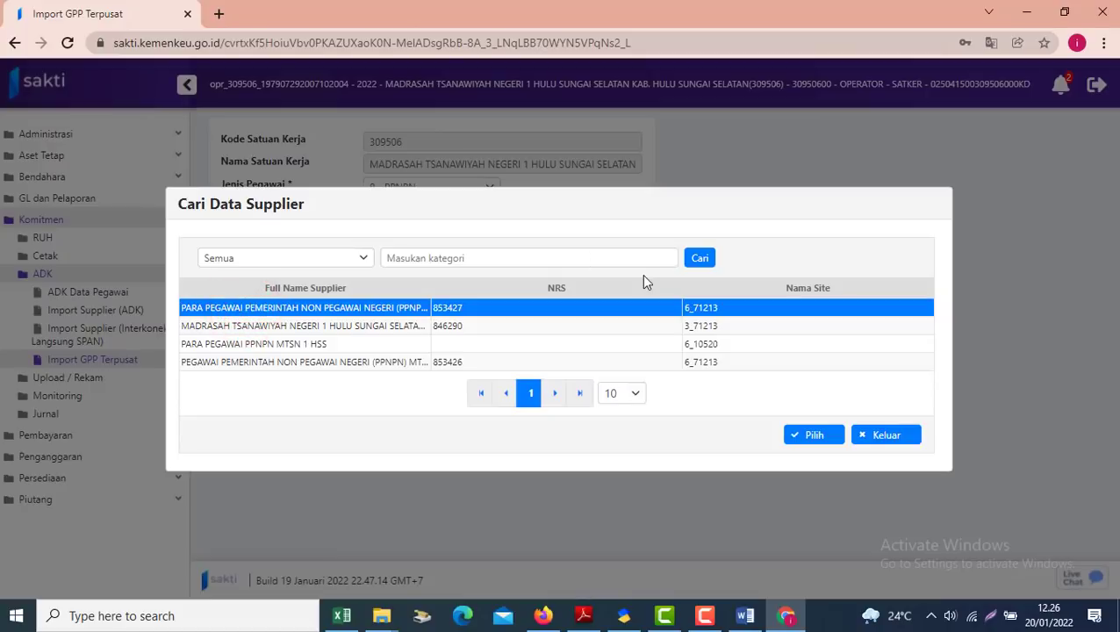
click(813, 434)
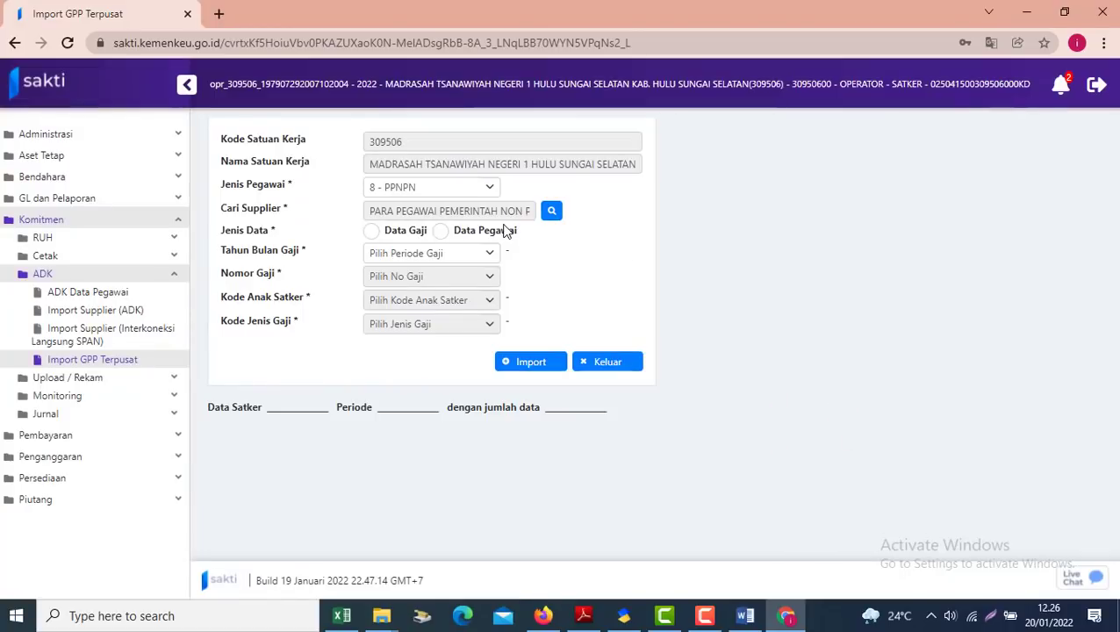
Choose Data Pegawai with Kode Anak Satker 01 and import the PPNPN employee data
click(440, 230)
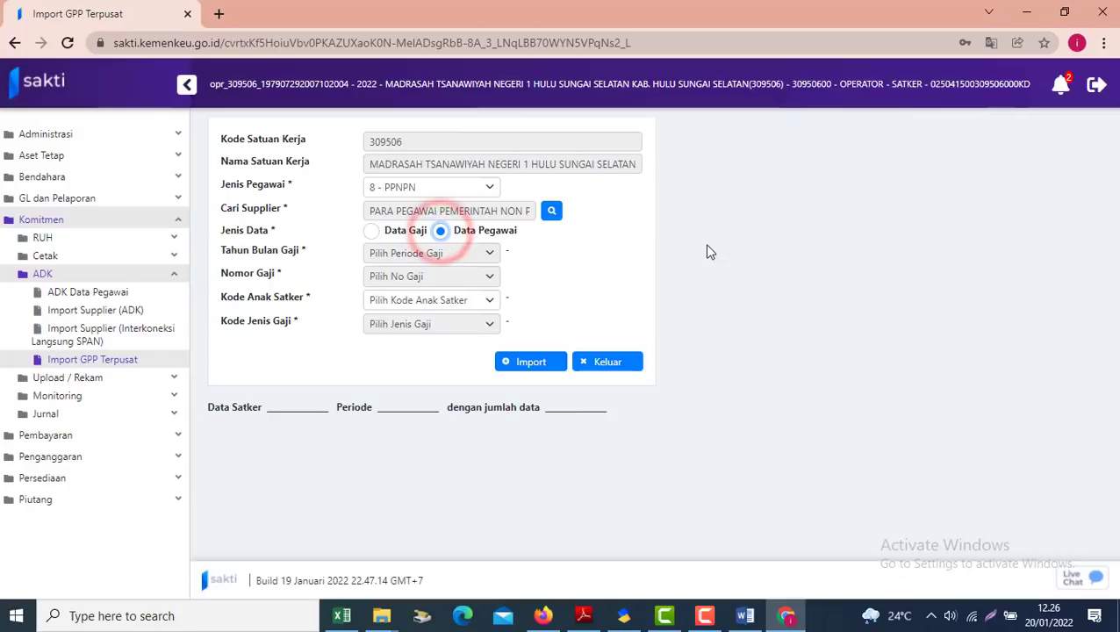
click(480, 308)
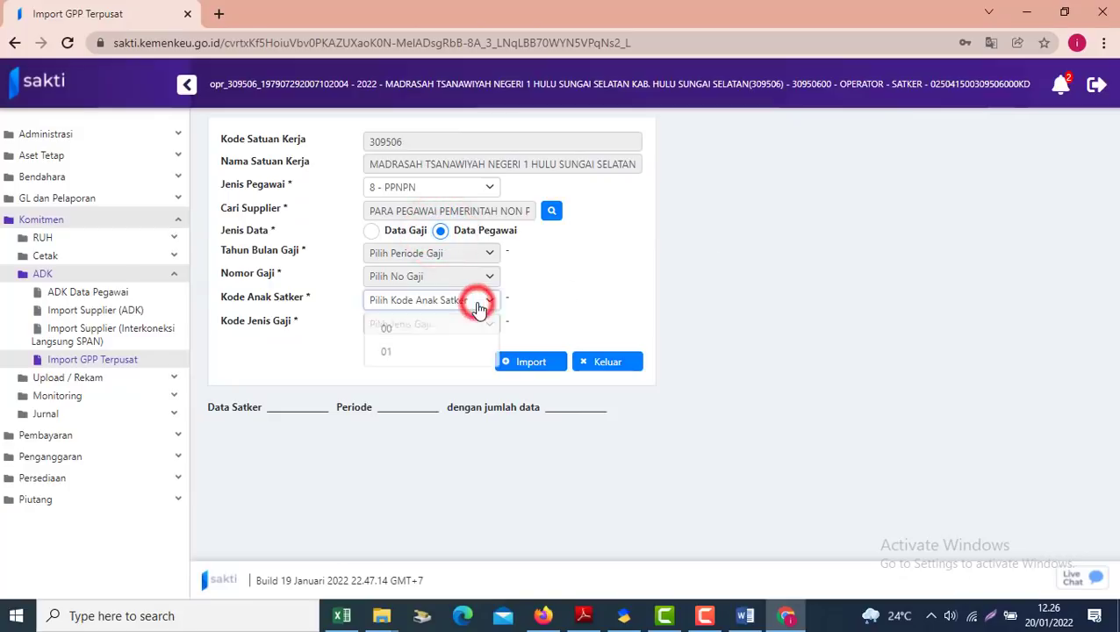
click(399, 352)
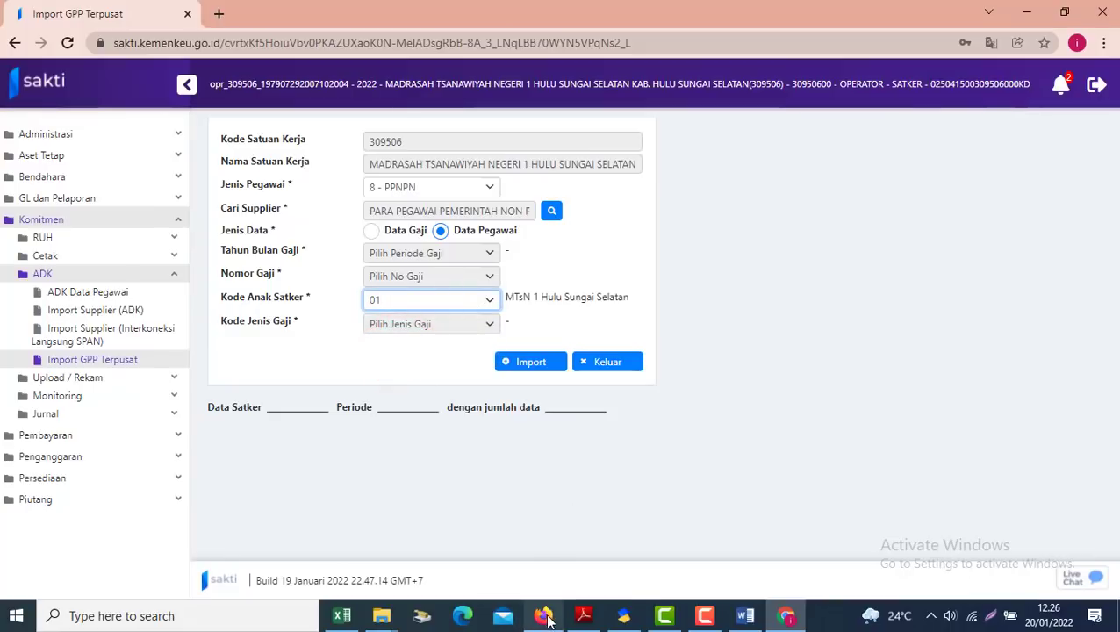
mouse_move(546, 619)
click(512, 544)
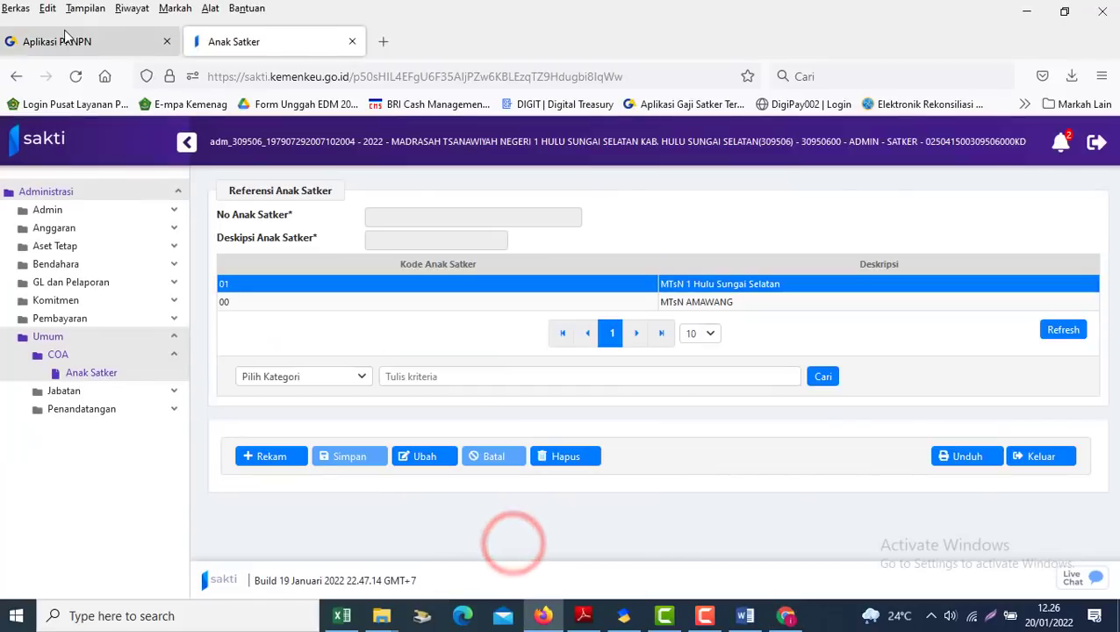
click(64, 37)
key(alt+Tab)
click(417, 297)
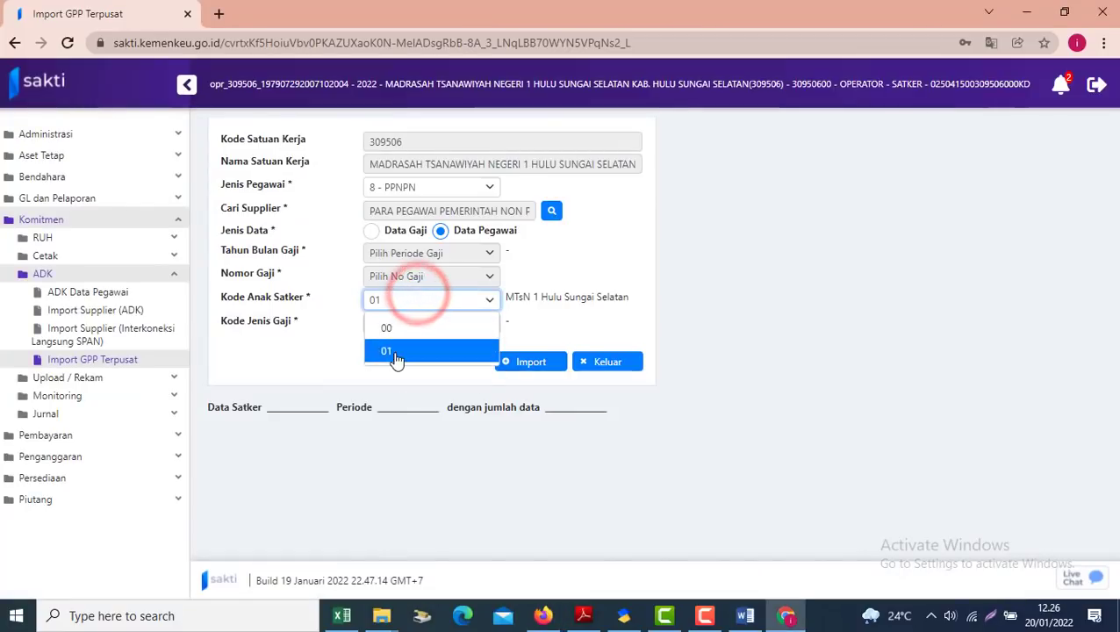
click(389, 352)
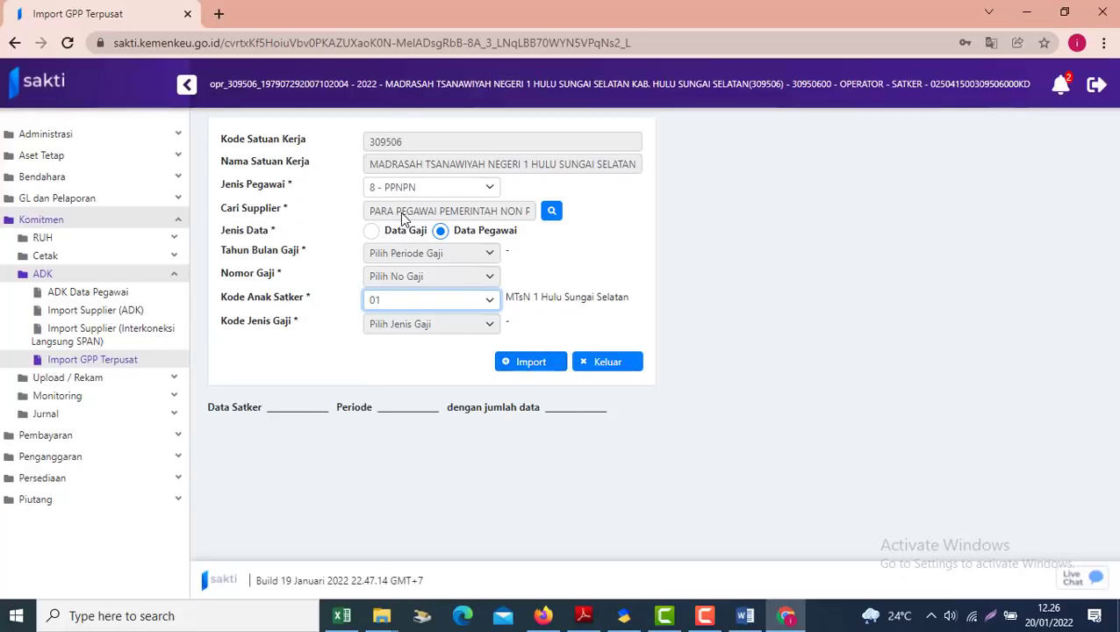
click(530, 367)
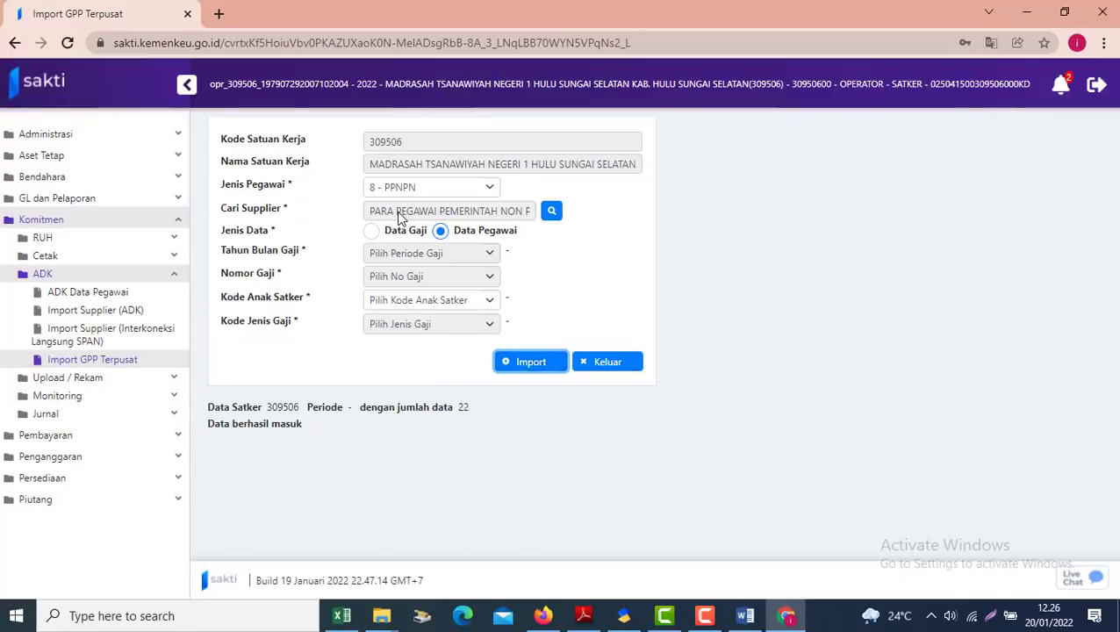
Open the PPNPN supplier in Pencatatan Supplier and check address 6_71213 and its payment recipients
click(69, 237)
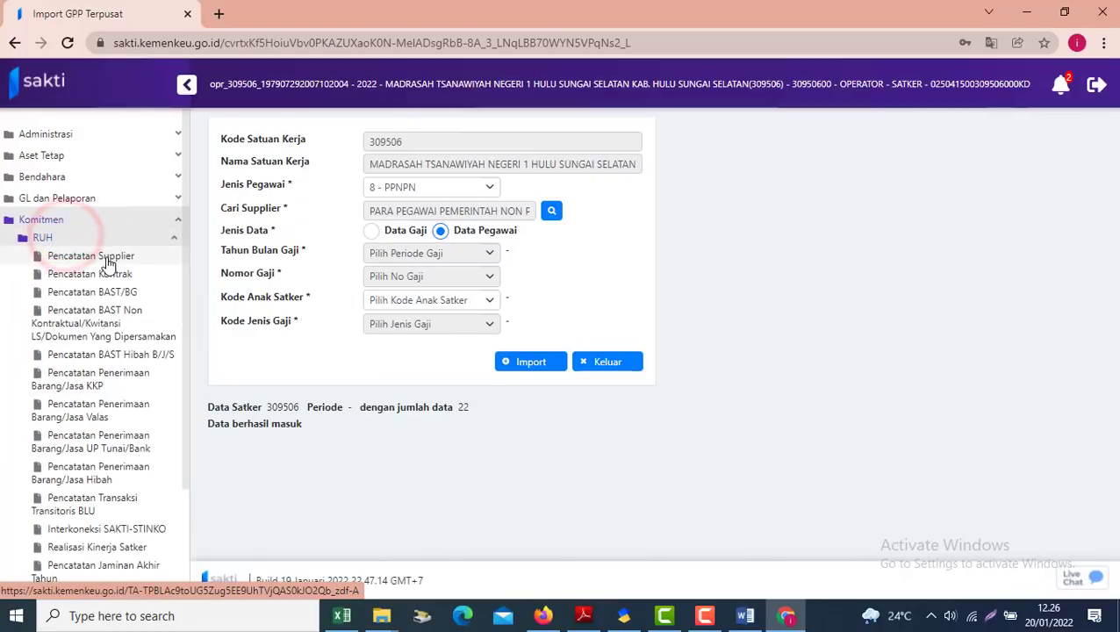
click(107, 260)
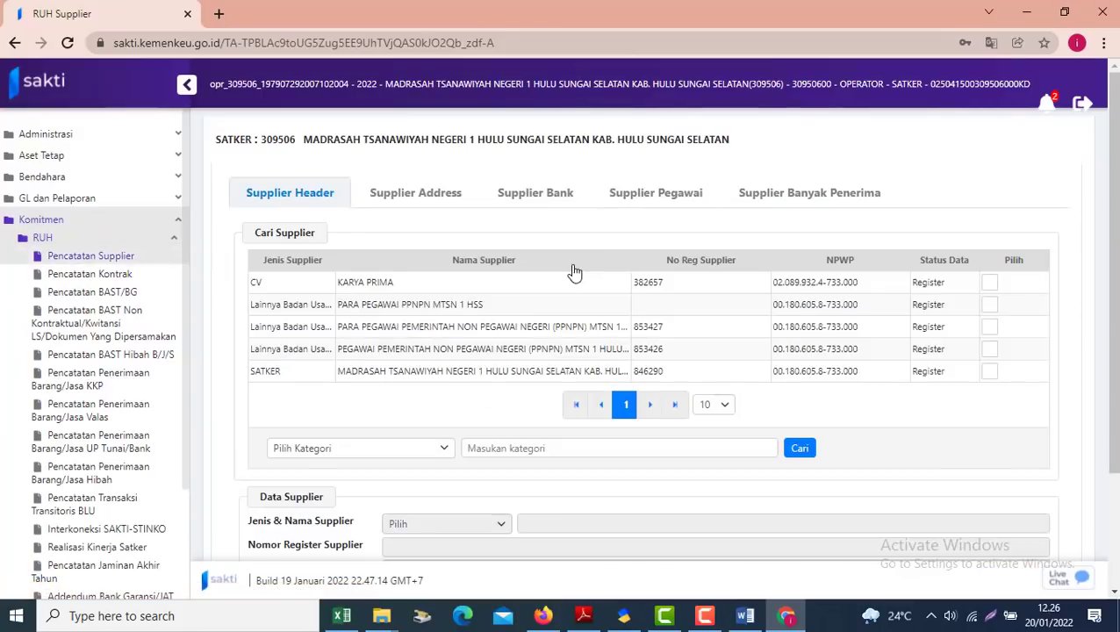
click(402, 330)
click(409, 189)
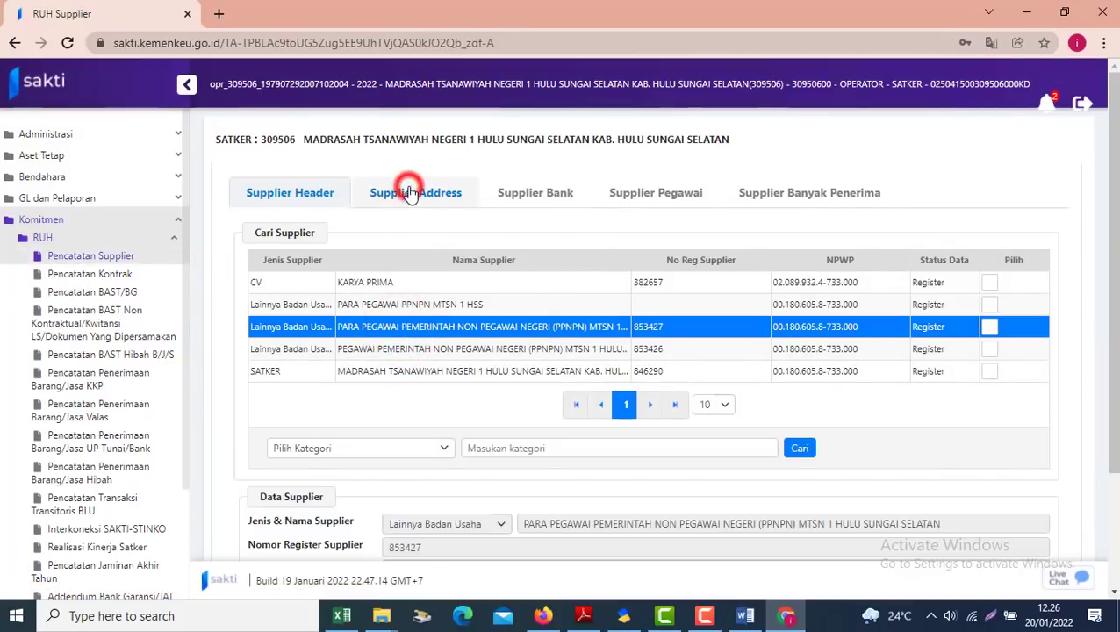
click(356, 376)
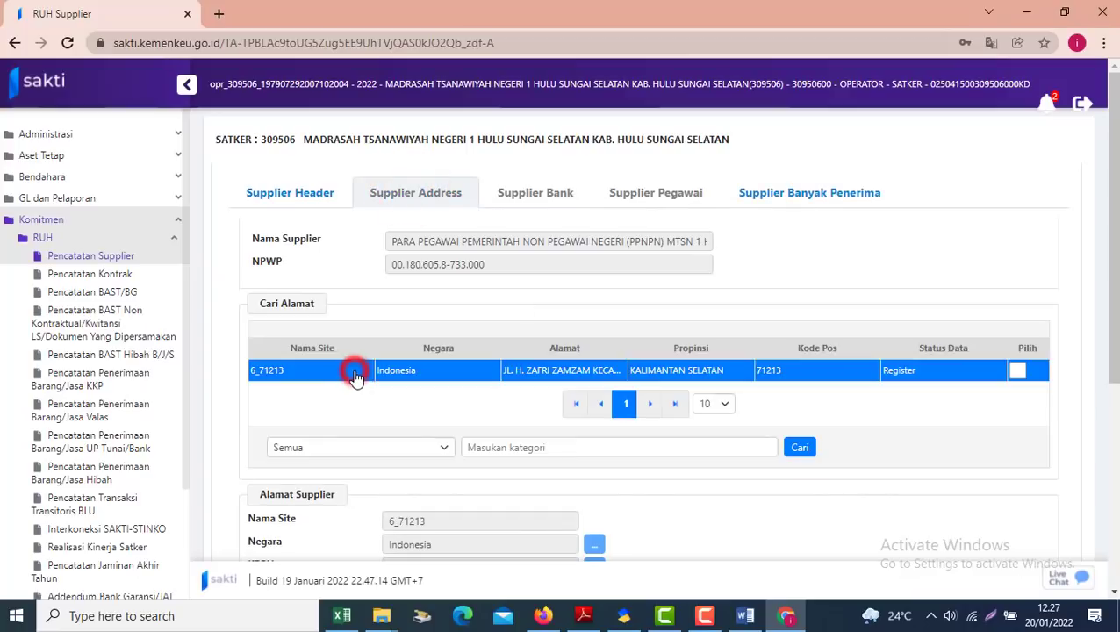
click(771, 202)
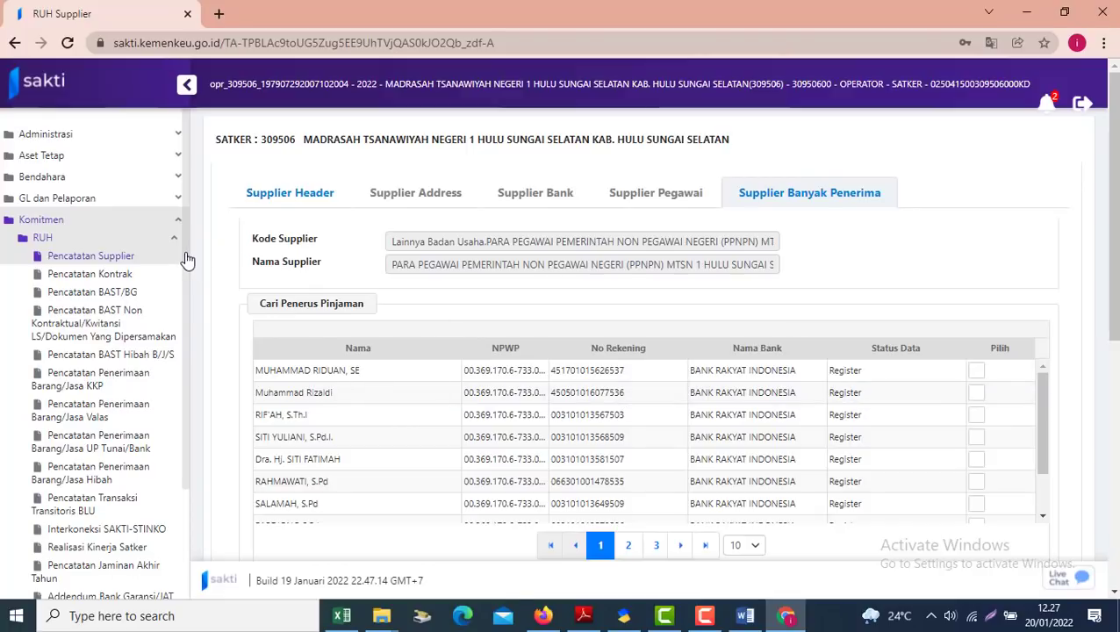
Go back to the Import GPP Terpusat form under the ADK section
click(73, 242)
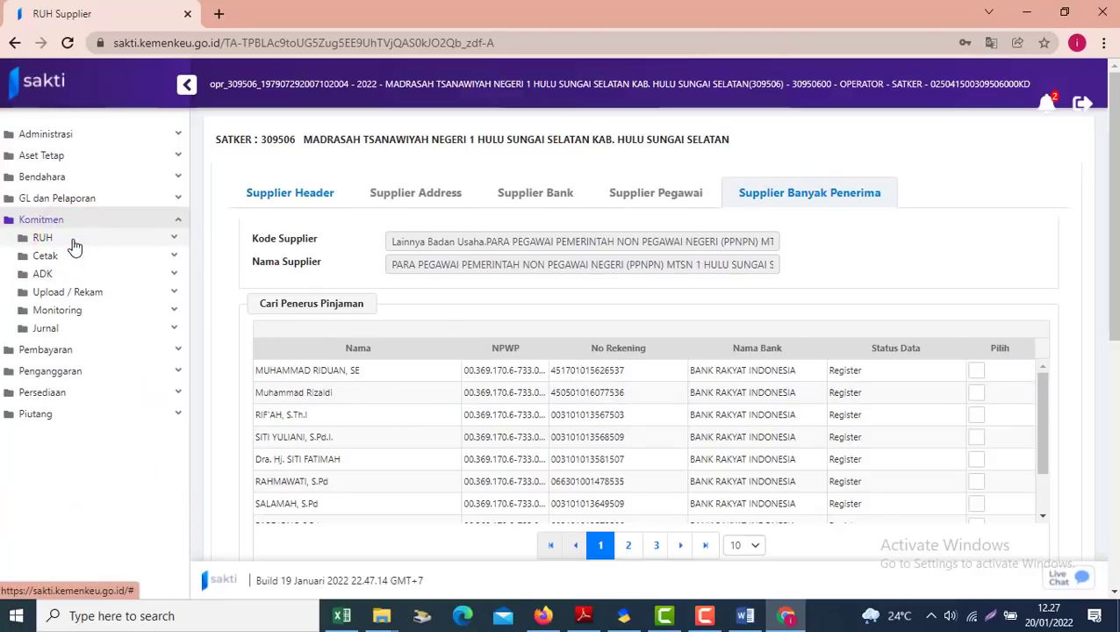
click(66, 275)
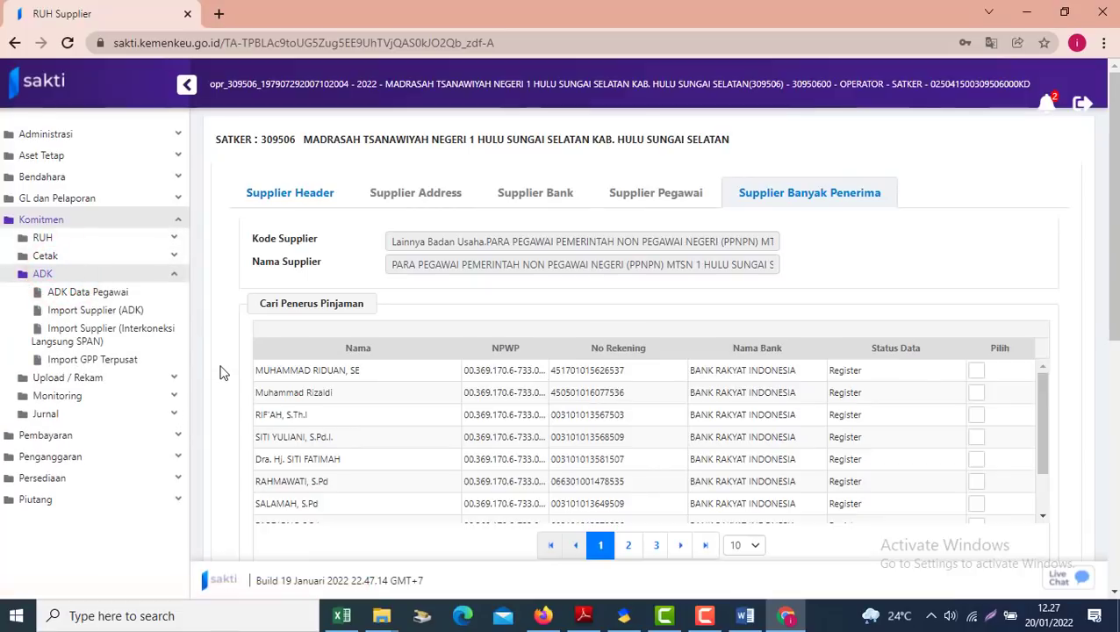
click(99, 363)
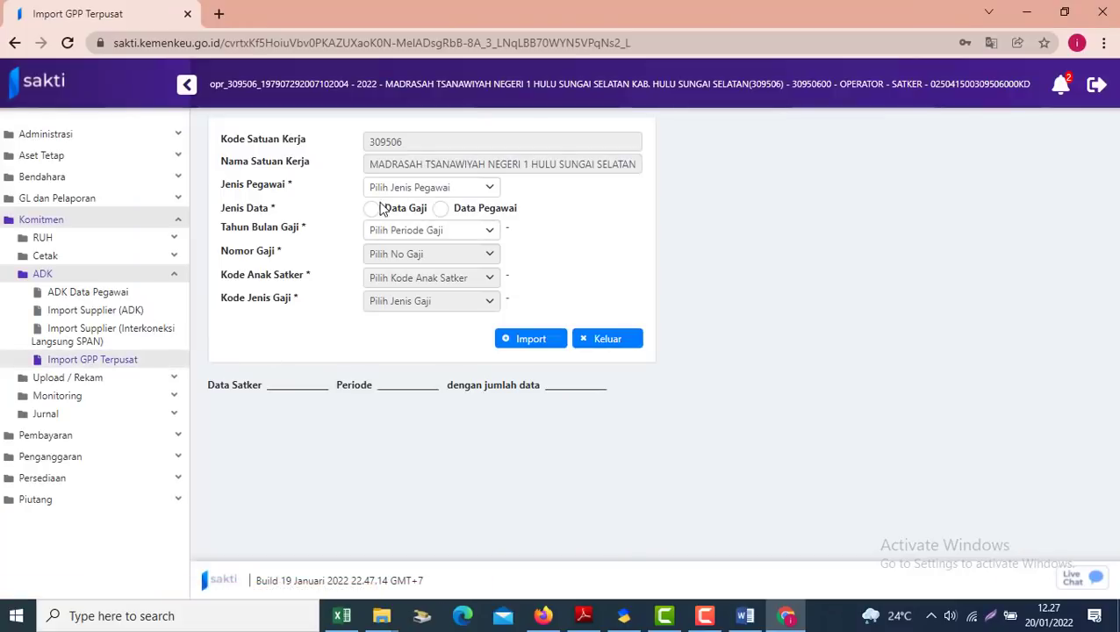
Set employee type 8 - PPNPN, Data Gaji, and the PPNPN employees supplier
click(383, 185)
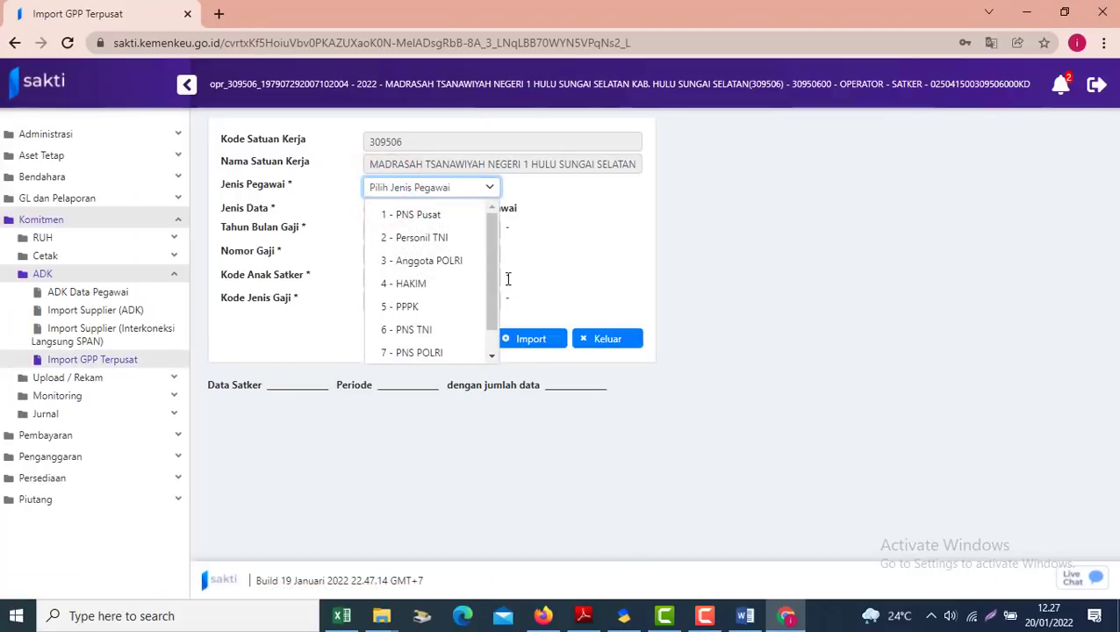
drag(492, 278, 490, 285)
click(418, 351)
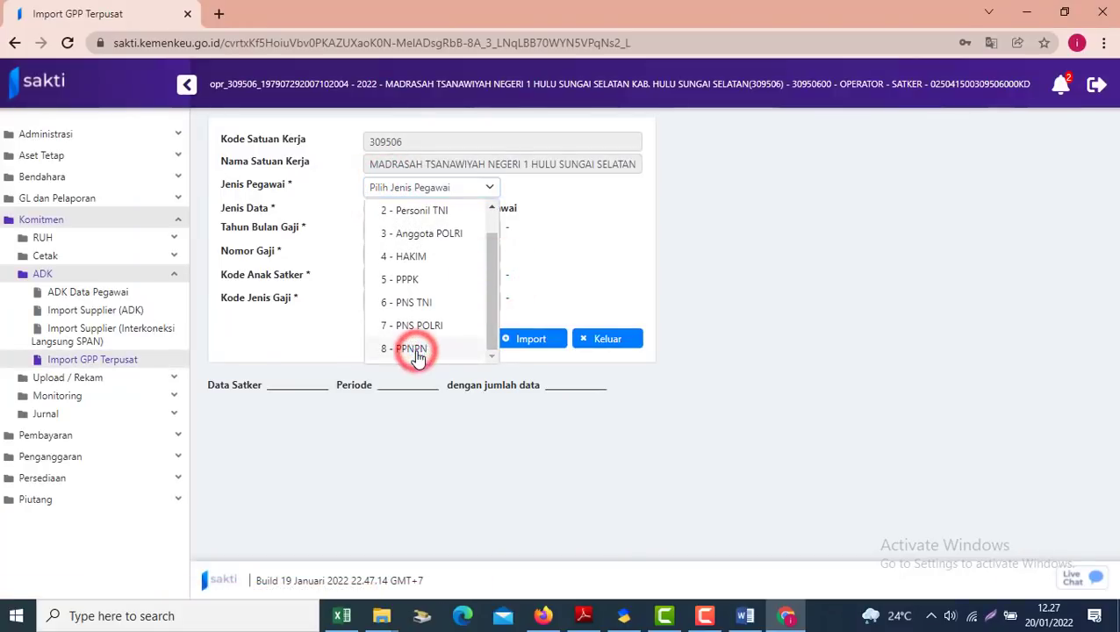
click(373, 232)
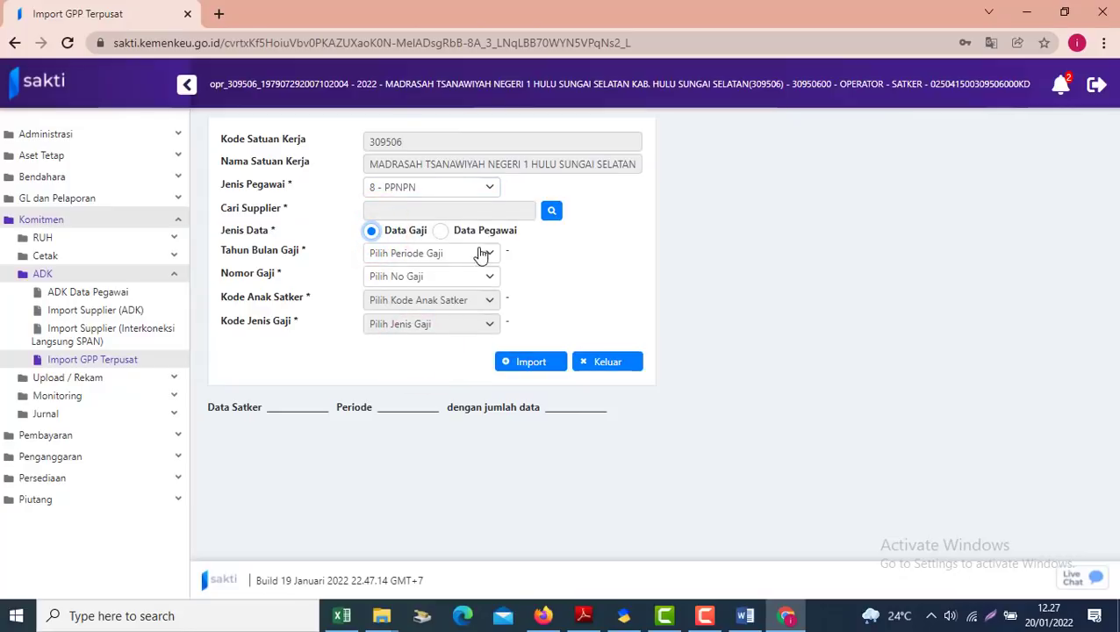
click(552, 214)
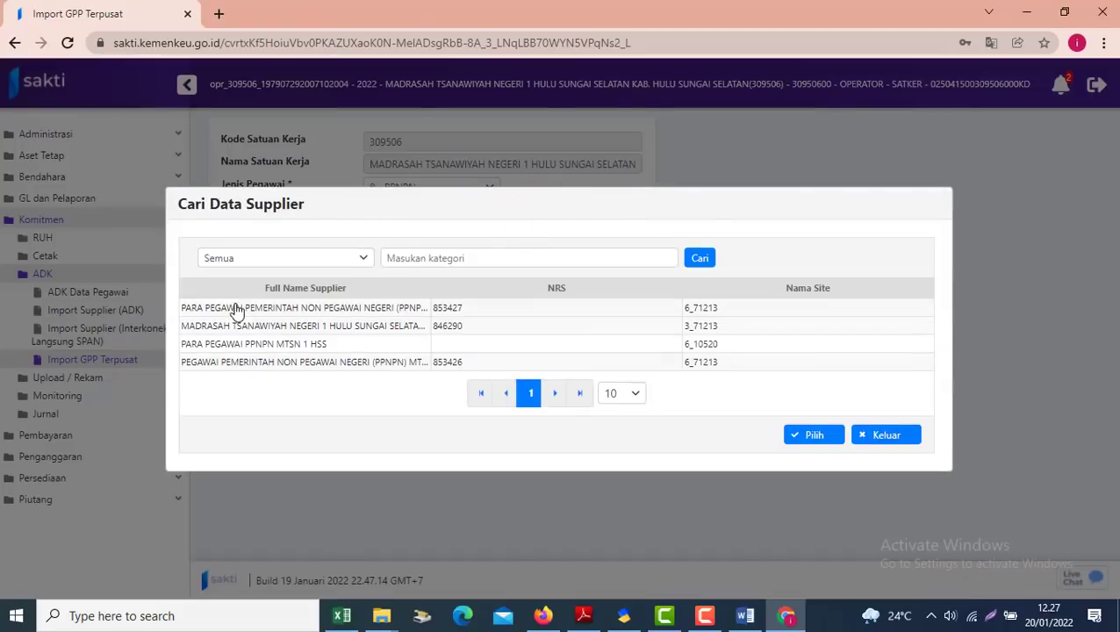
click(232, 307)
click(812, 436)
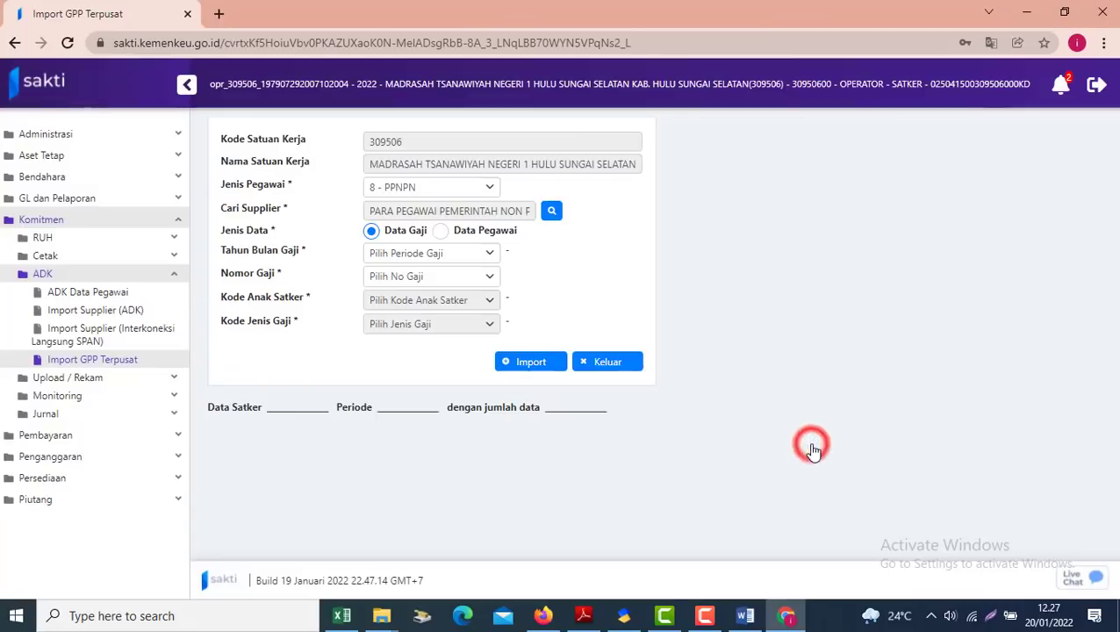
Choose period 2022-01 and salary number 000003-01, then import the salary data
click(430, 252)
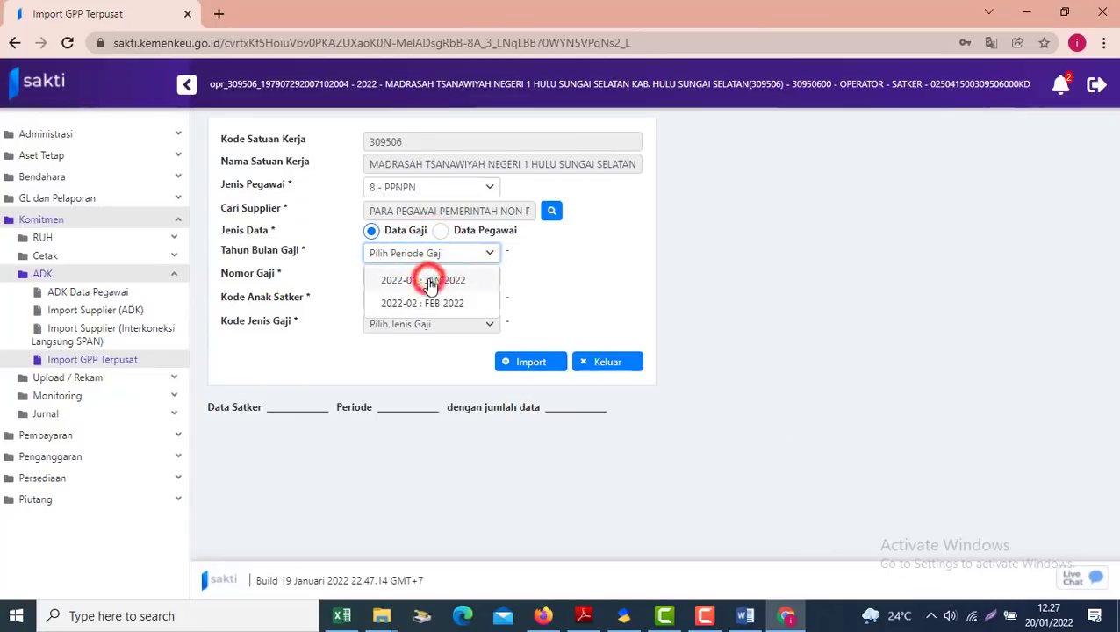
click(427, 283)
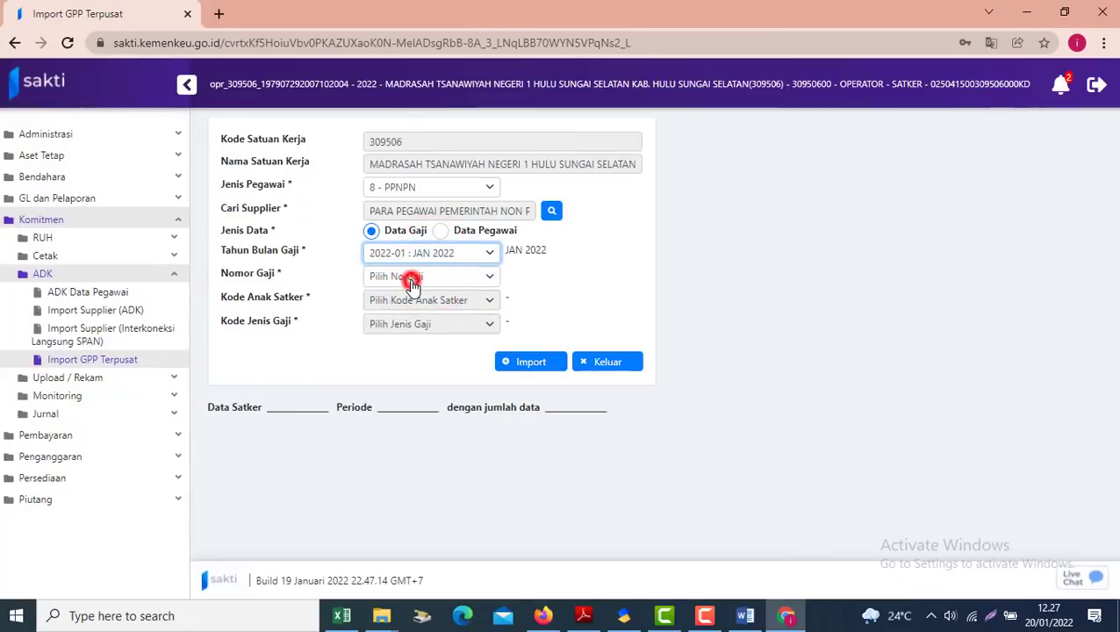
click(408, 278)
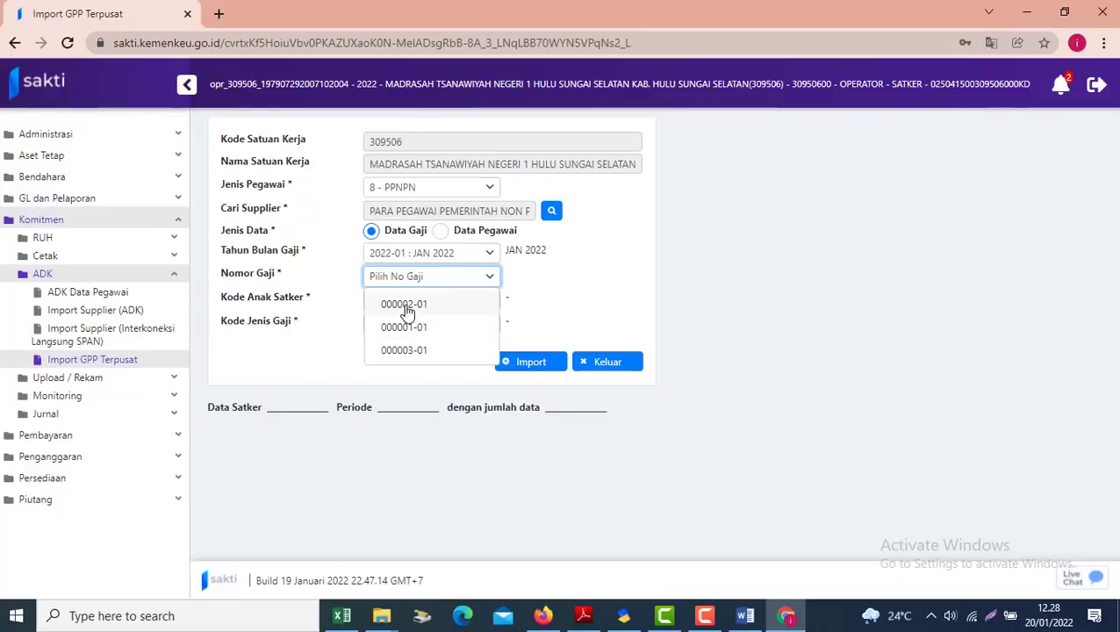
click(402, 352)
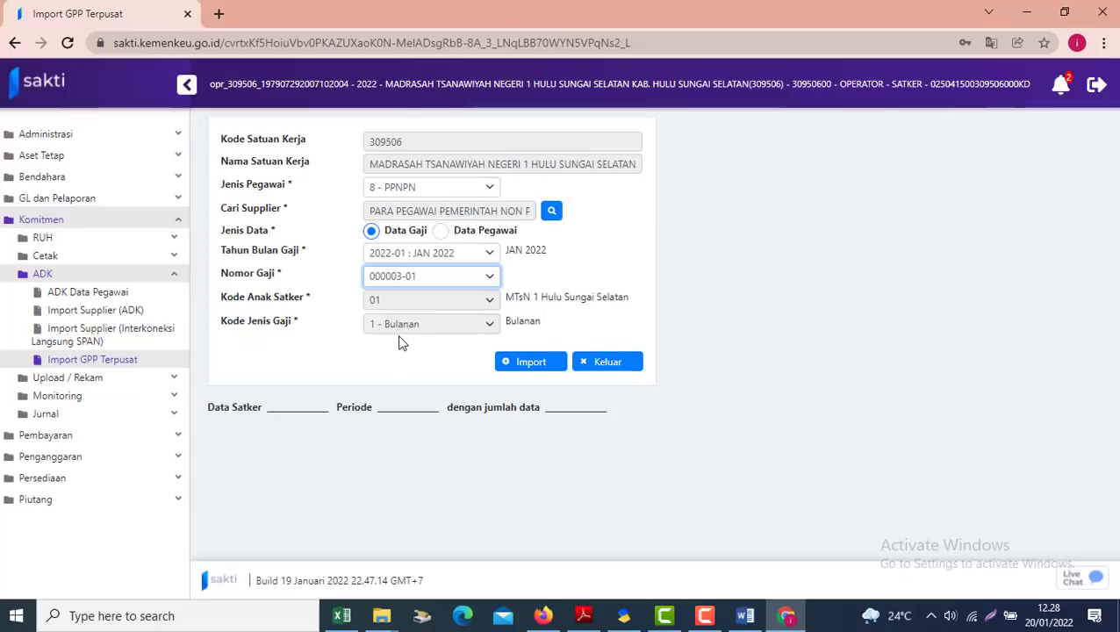
click(528, 363)
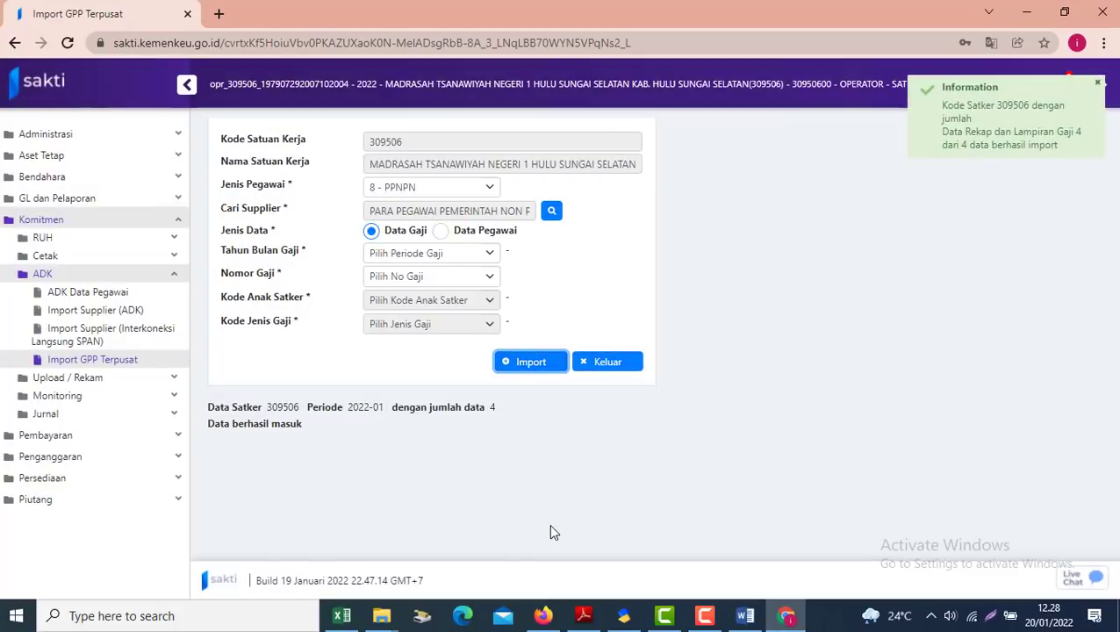
click(68, 398)
Review the four recipients of salary 000003/01/01/2022 in Monitoring ADK Gaji
click(89, 349)
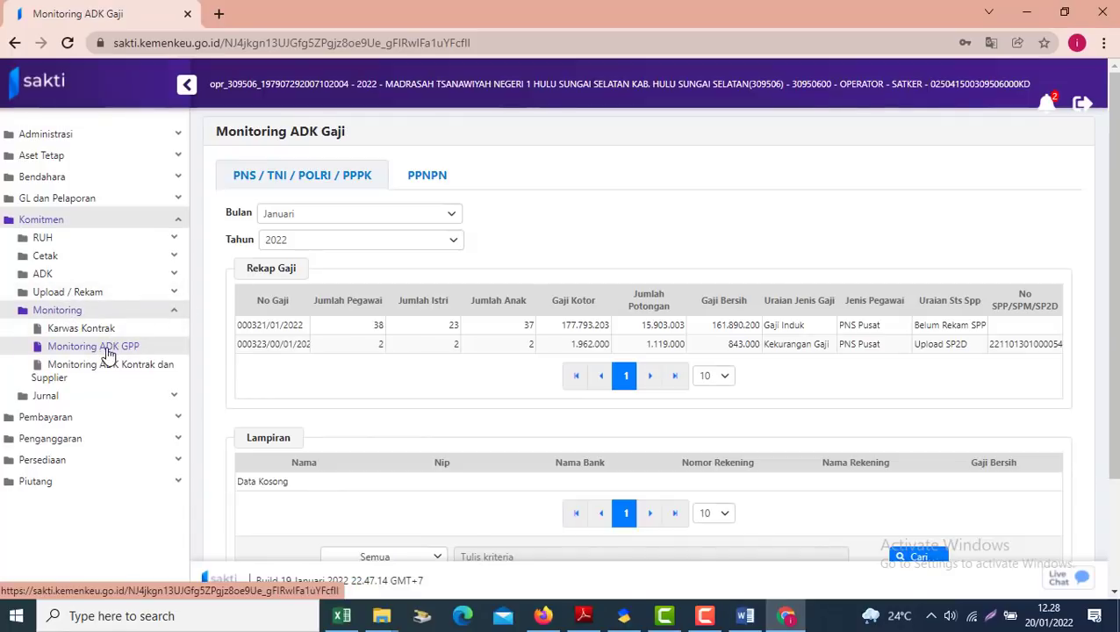
click(428, 176)
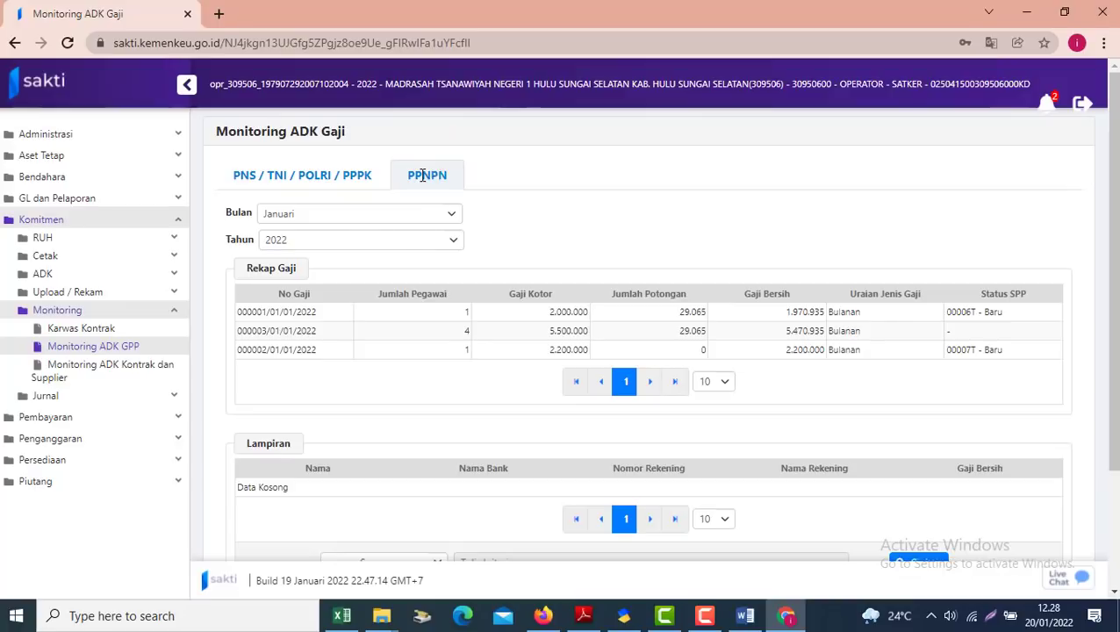
click(298, 338)
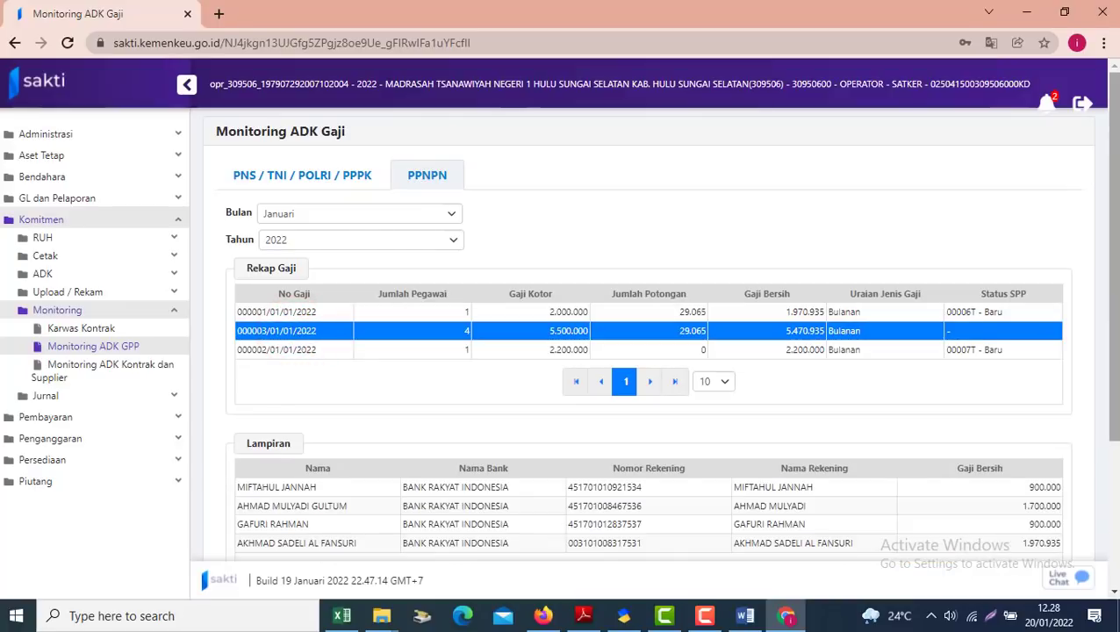
drag(1110, 298, 1111, 429)
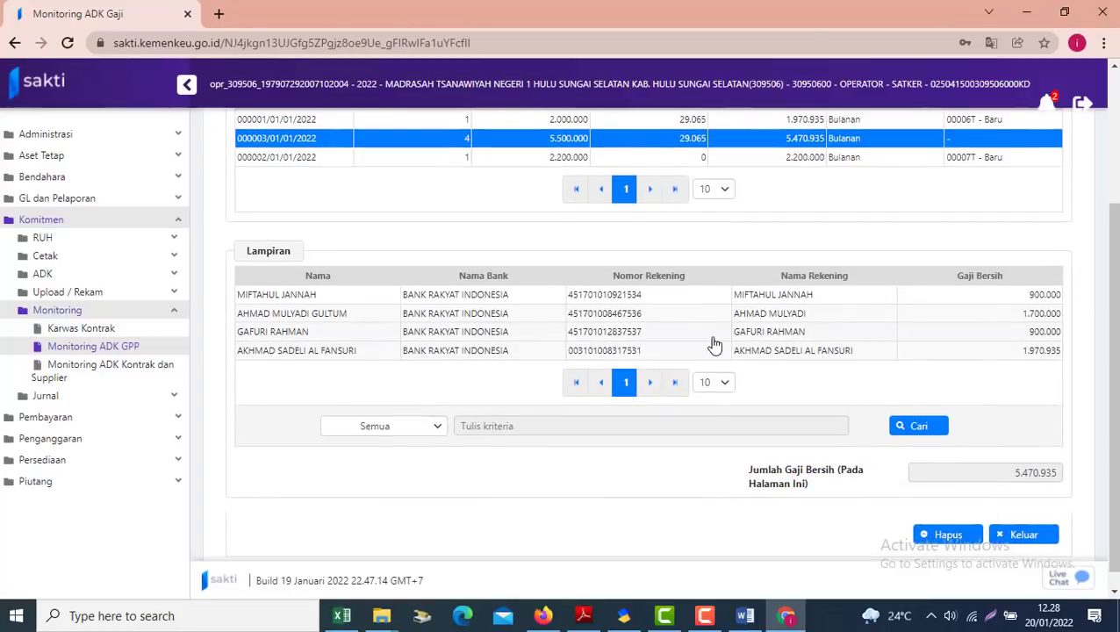
drag(1113, 430, 1113, 403)
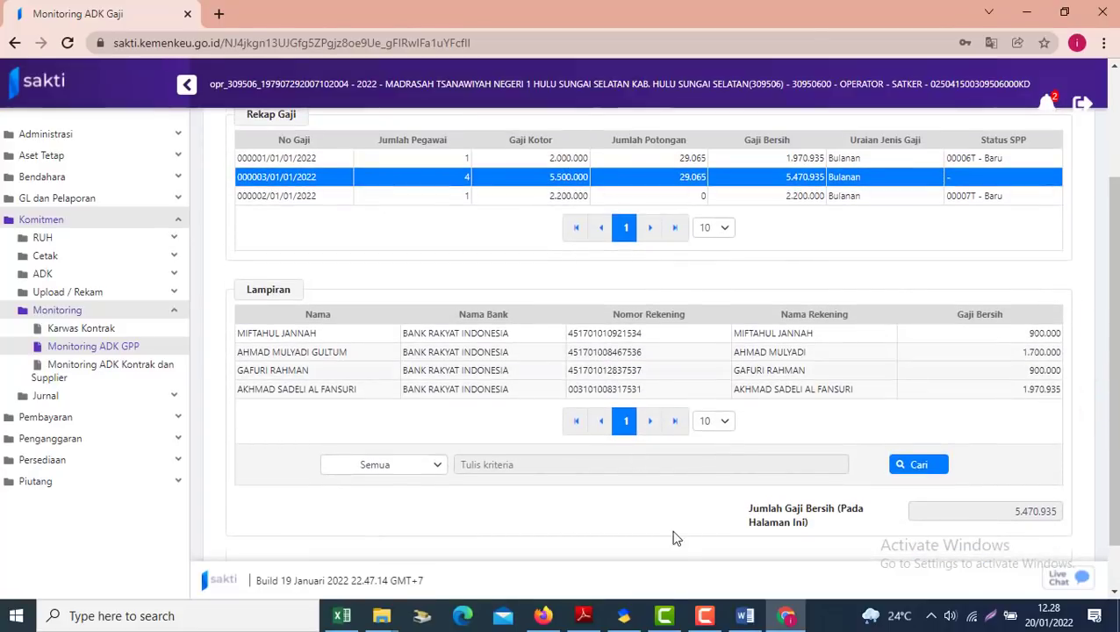
click(623, 615)
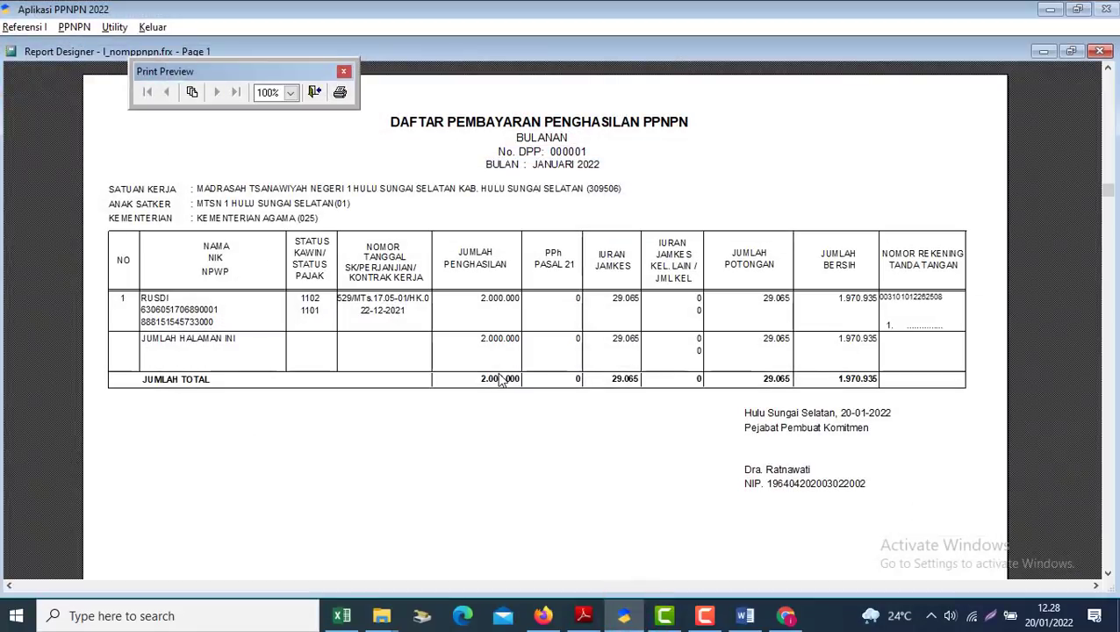
Print-preview DPP 000003 instead of 000001 in Aplikasi PPNPN, then return to SAKTI
key(Escape)
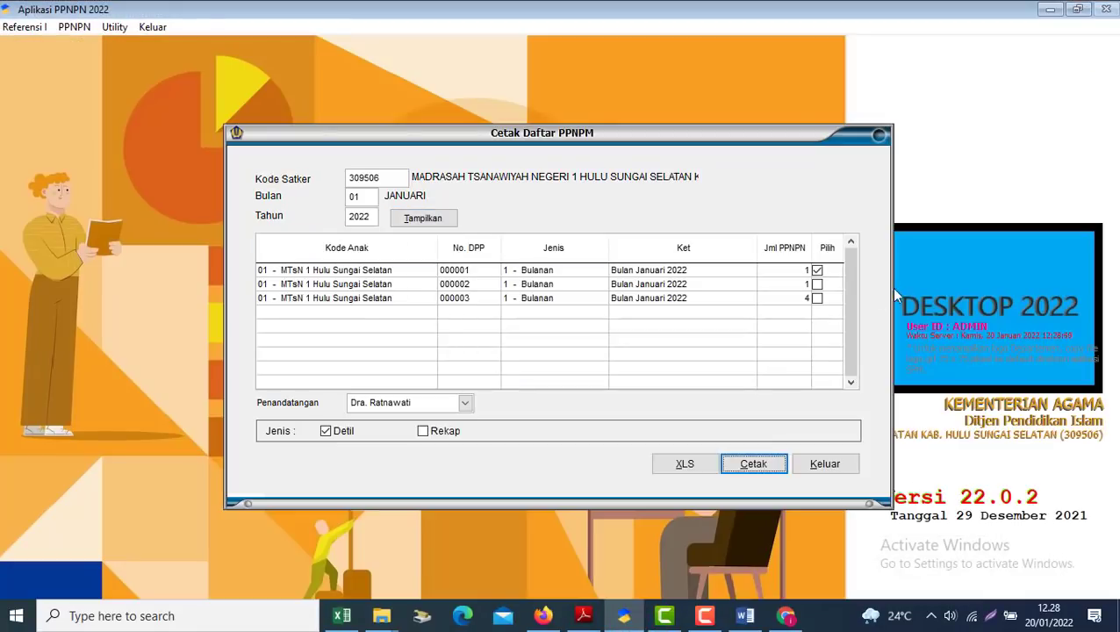
click(817, 298)
click(818, 270)
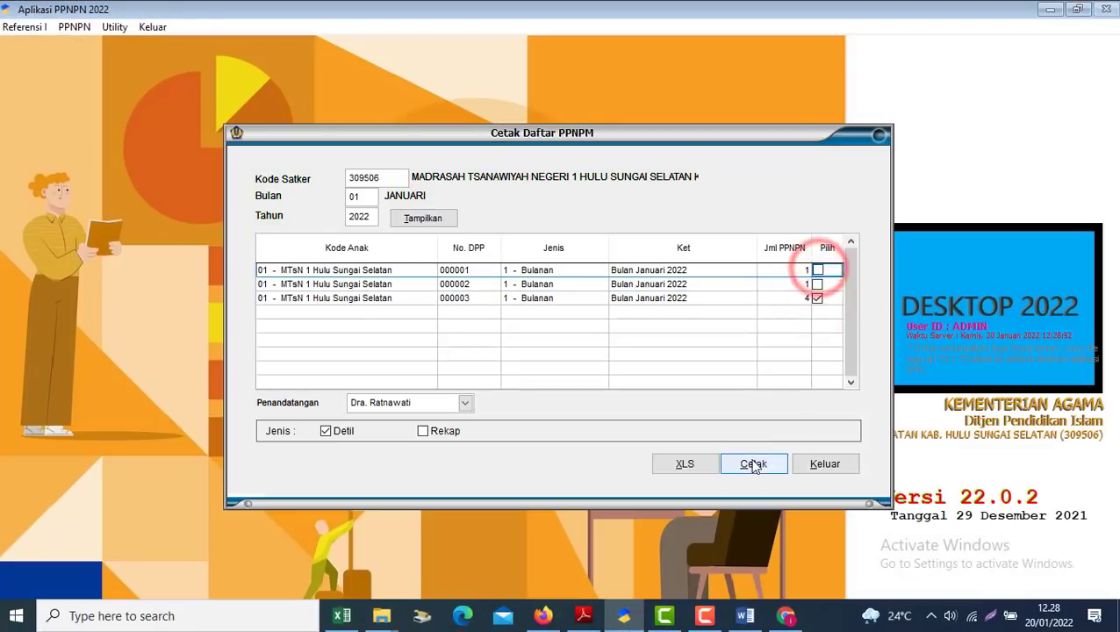
click(752, 463)
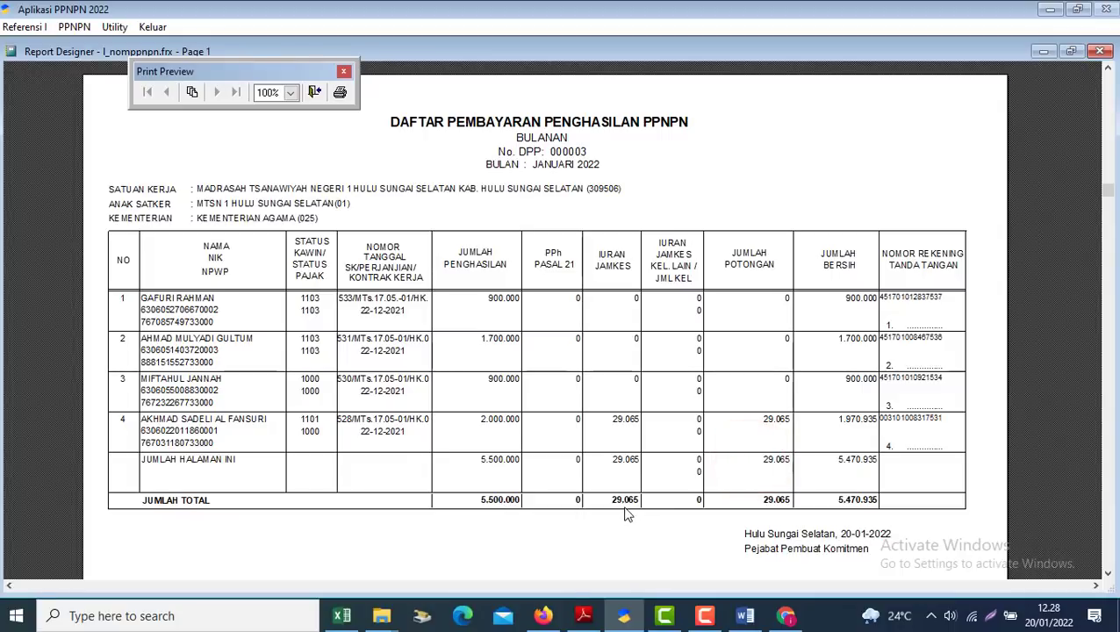
click(786, 616)
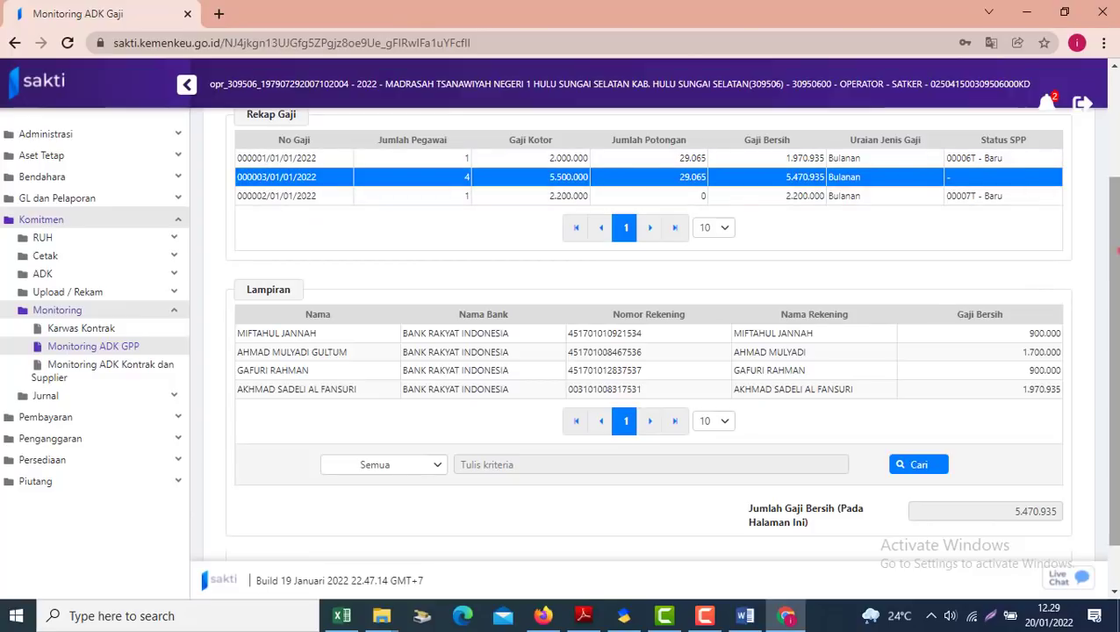
Exit the Monitoring ADK Gaji form with Keluar and confirm Ya
drag(1114, 211, 1115, 251)
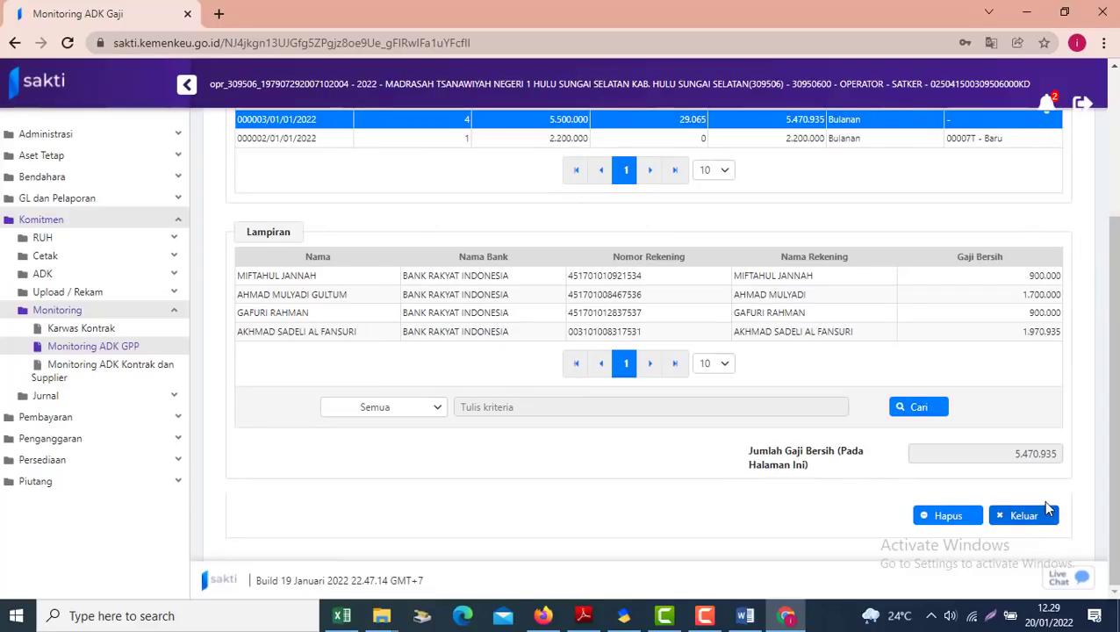
drag(1113, 419, 1113, 298)
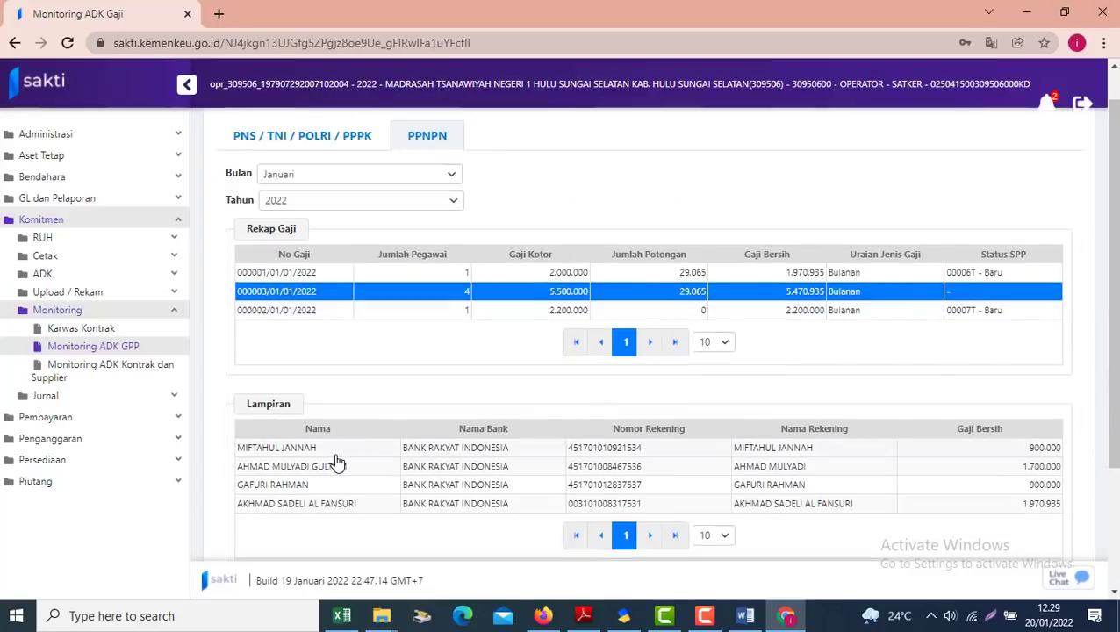
drag(1114, 210, 1073, 421)
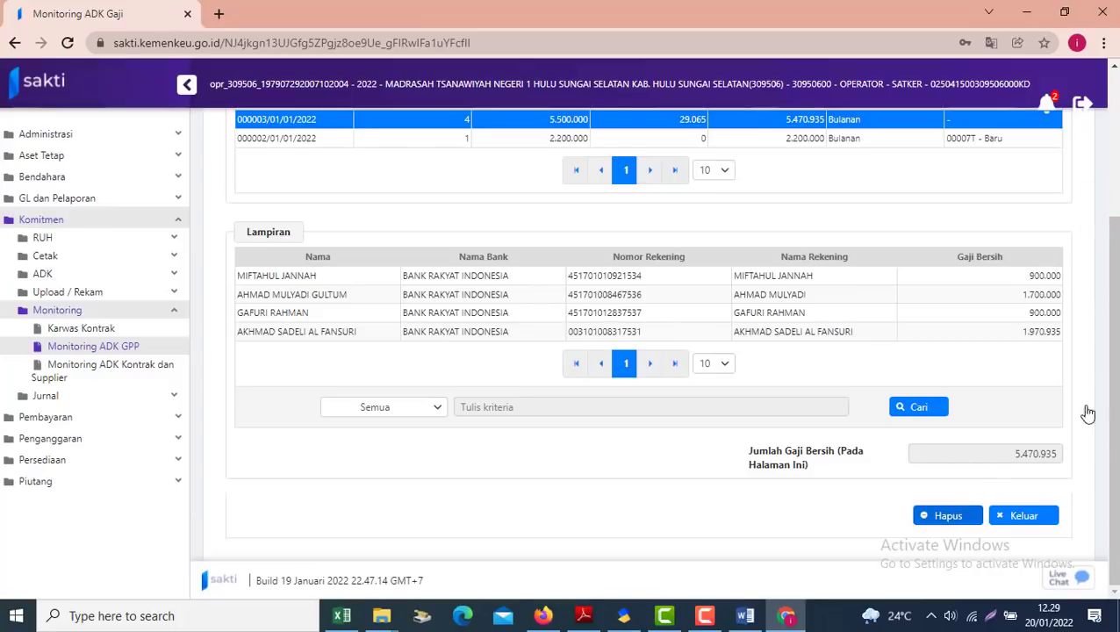
drag(1113, 317, 1112, 259)
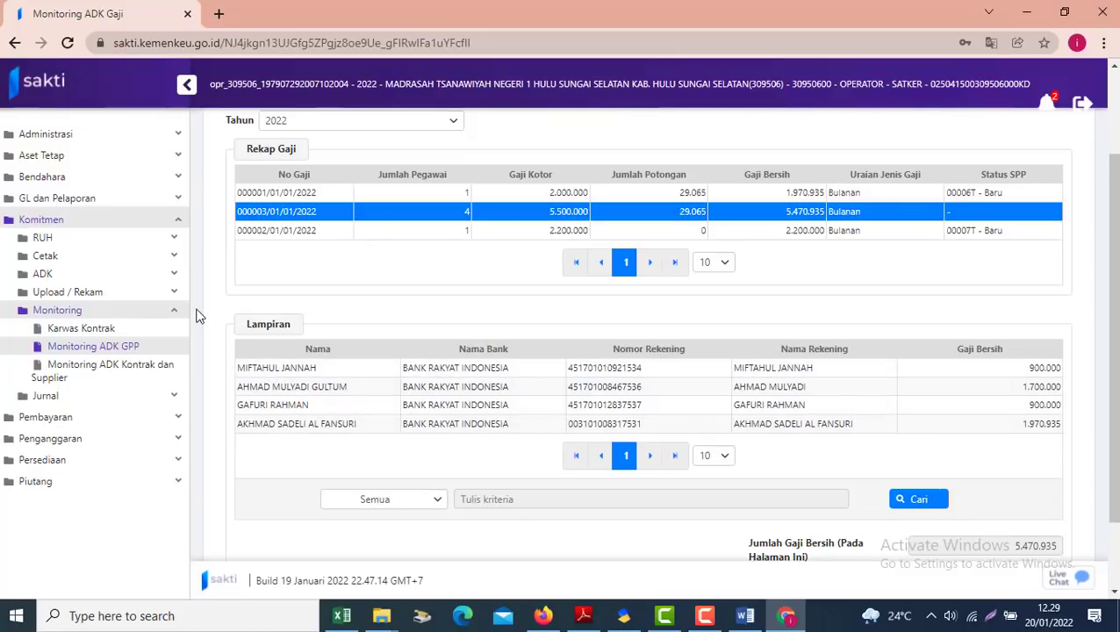
click(69, 243)
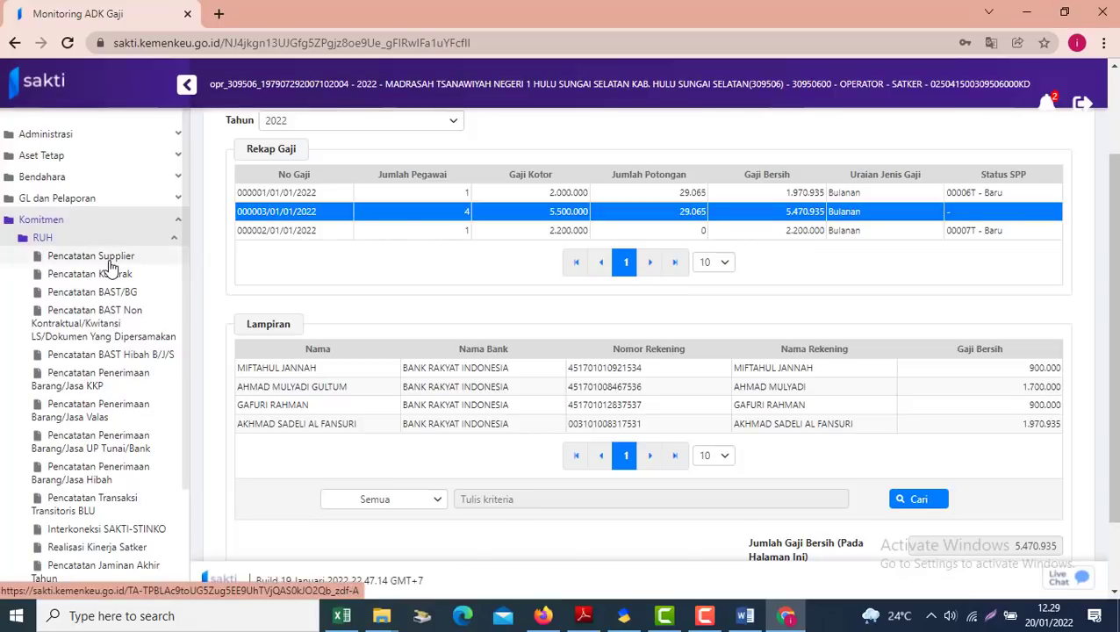
scroll(1080, 245, down, 1)
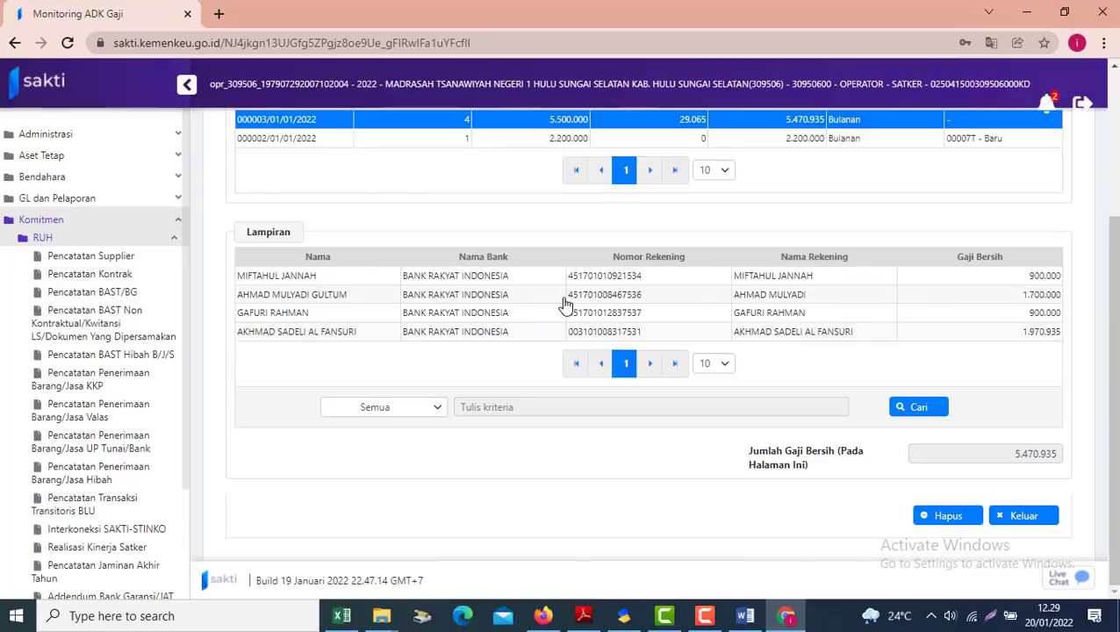
click(1025, 517)
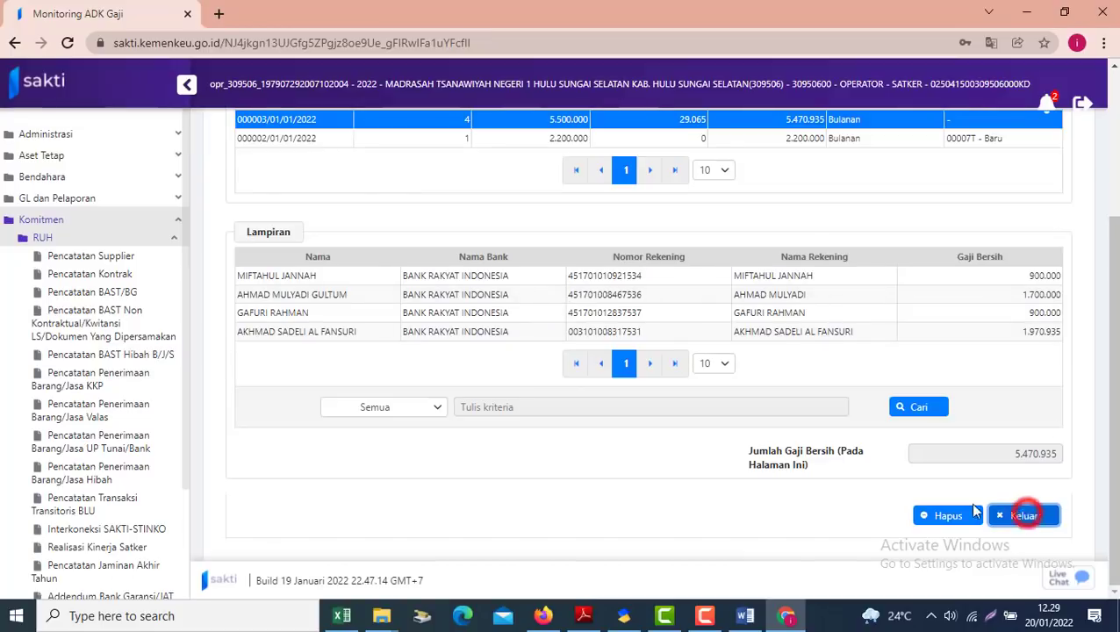
click(582, 371)
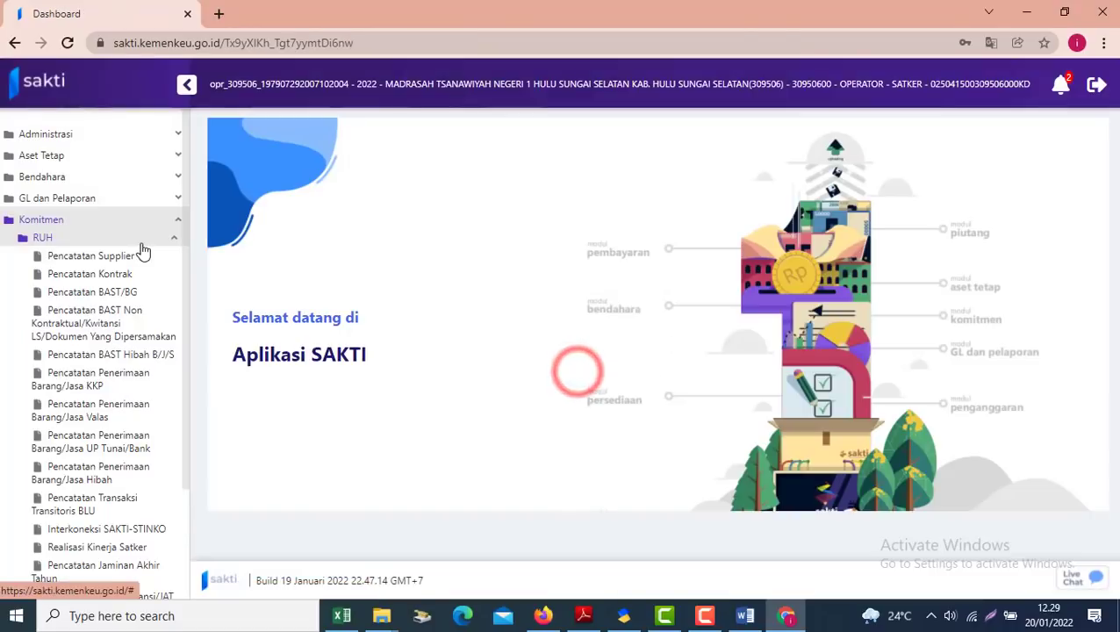
Open the Catat/Ubah SPP page under Pembayaran > RUH Pembayaran
click(44, 241)
click(85, 352)
click(77, 259)
click(93, 279)
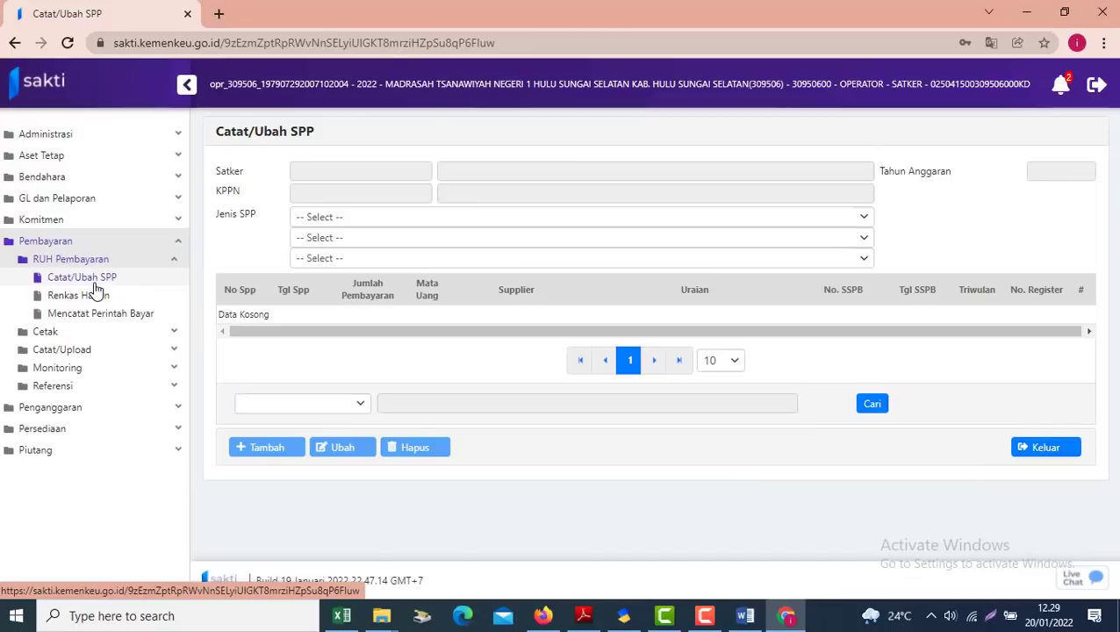
Filter SPP types to 200, 210 and 217 - Penghasilan PPNPN Induk, then view the Word guide
click(298, 216)
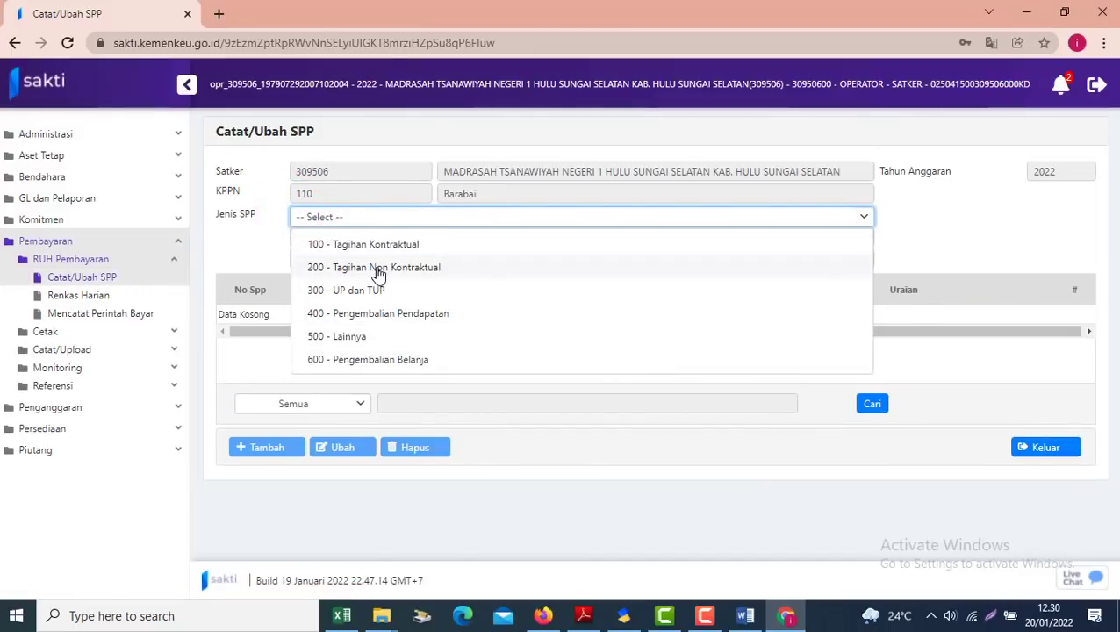
click(374, 267)
click(363, 237)
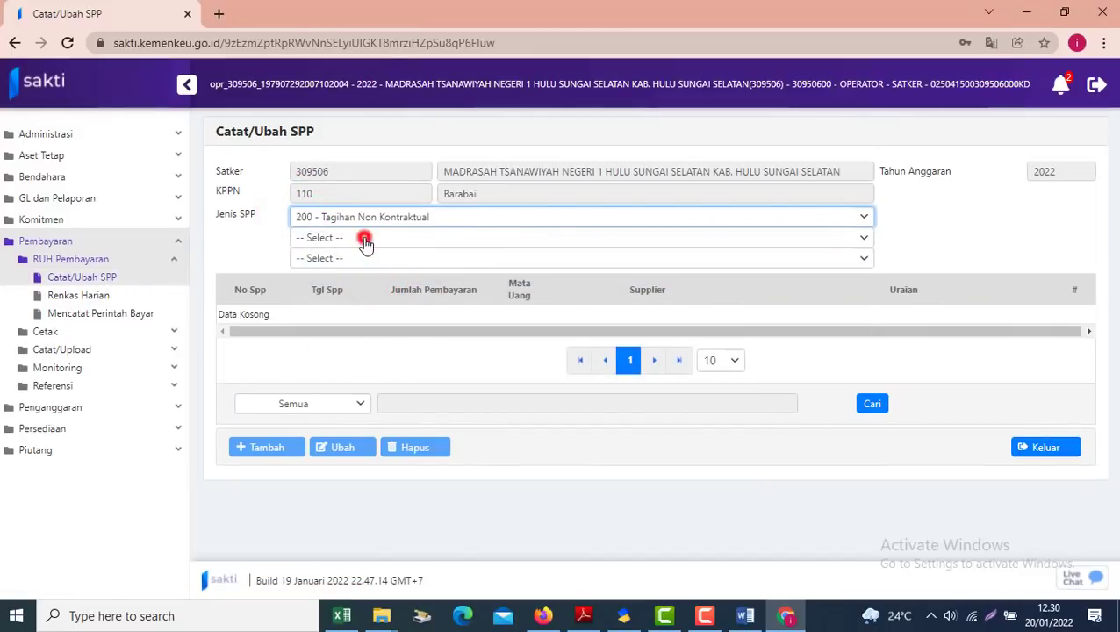
click(364, 267)
click(329, 260)
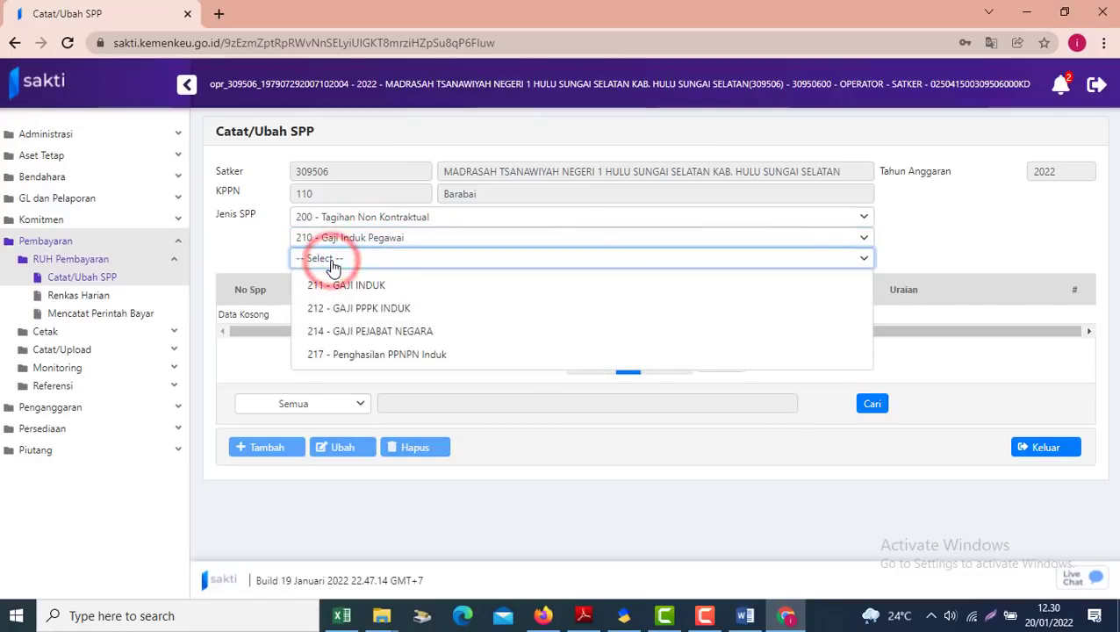
click(408, 357)
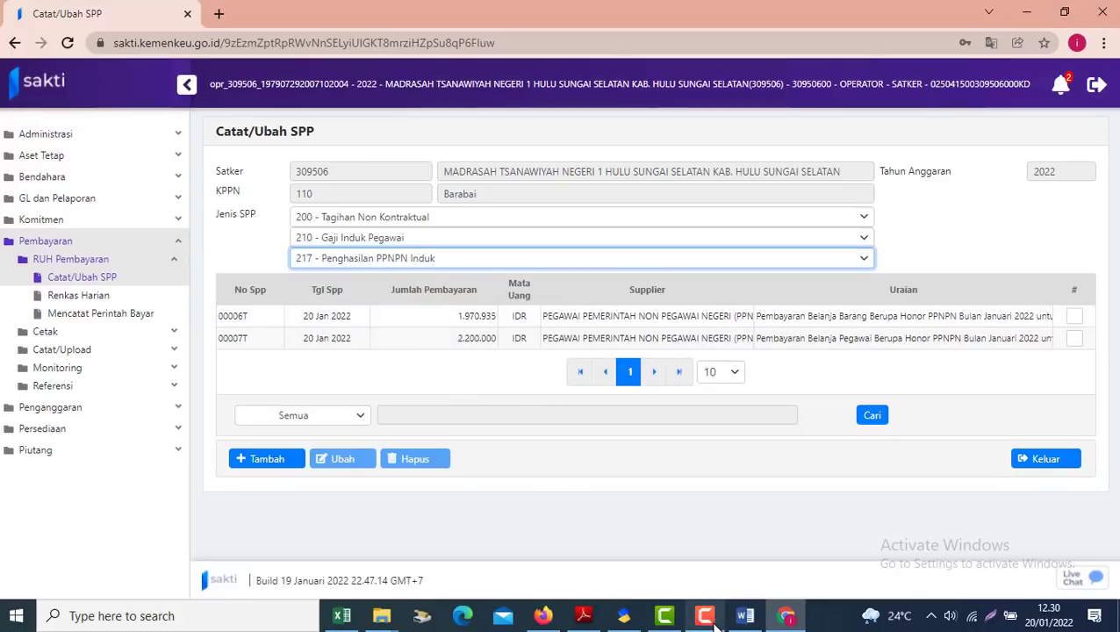
click(743, 617)
drag(1113, 448, 1113, 151)
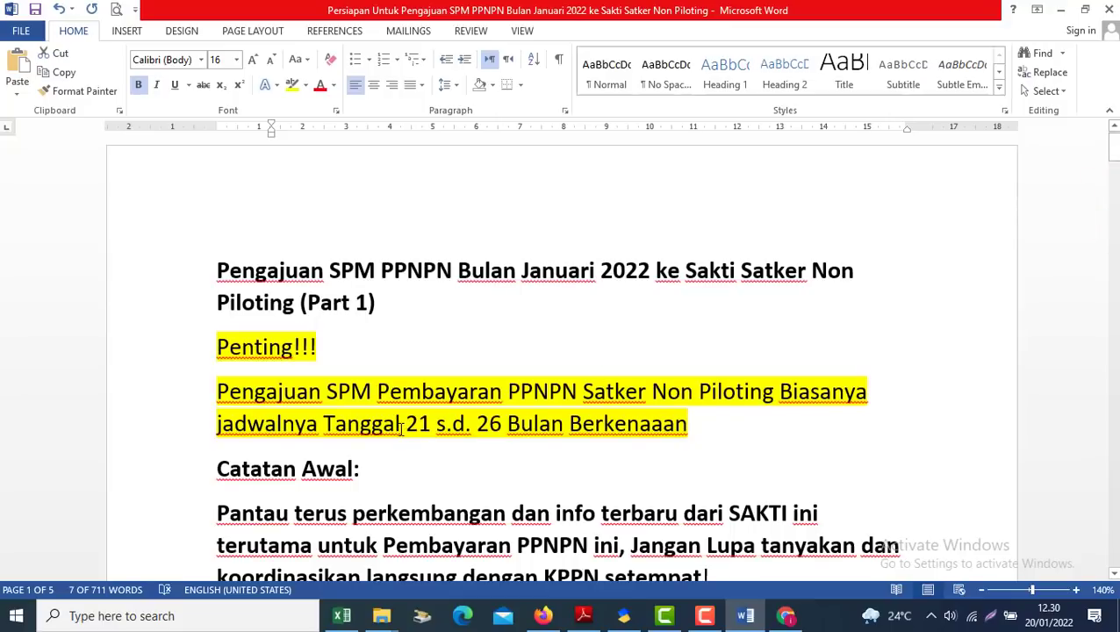
Highlight the '21 s.d. 26' submission schedule in the Word guide, then return to SAKTI
drag(409, 425, 496, 427)
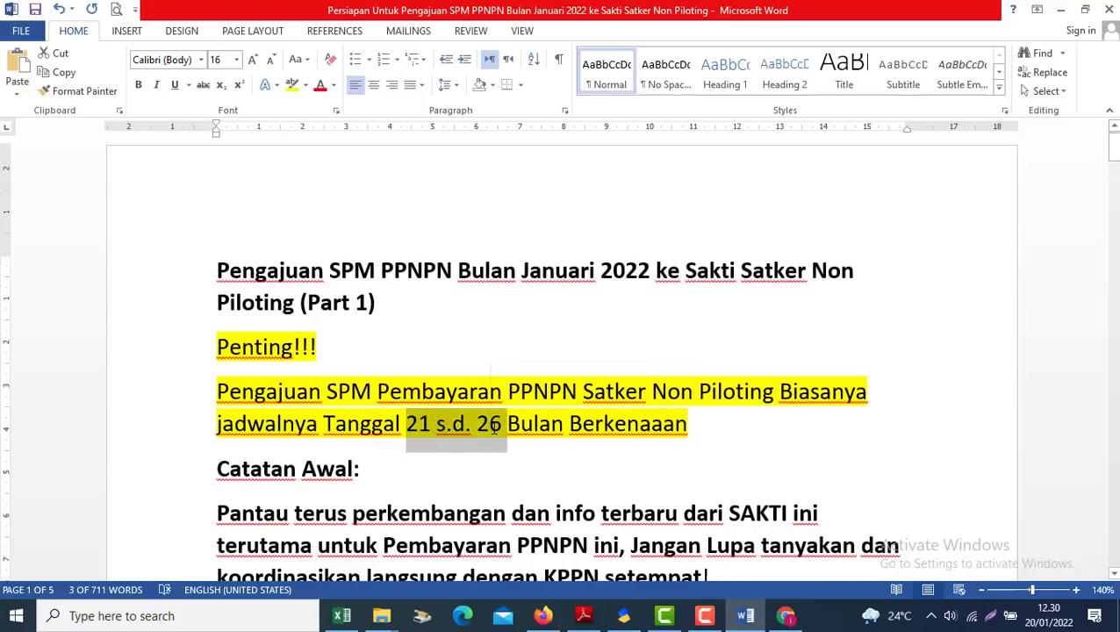
key(alt+Tab)
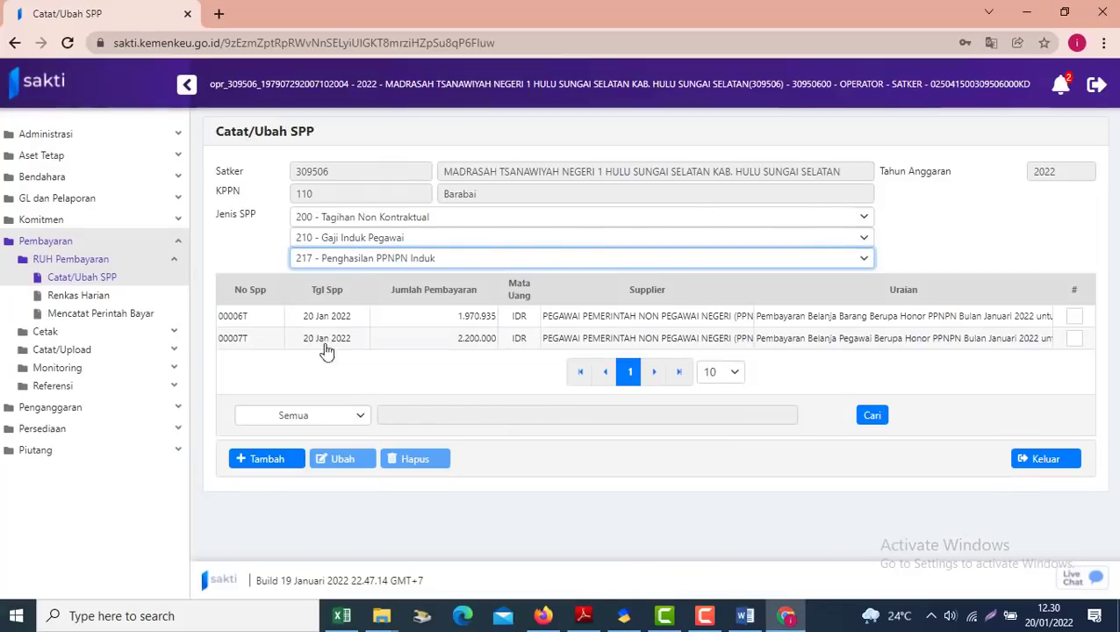
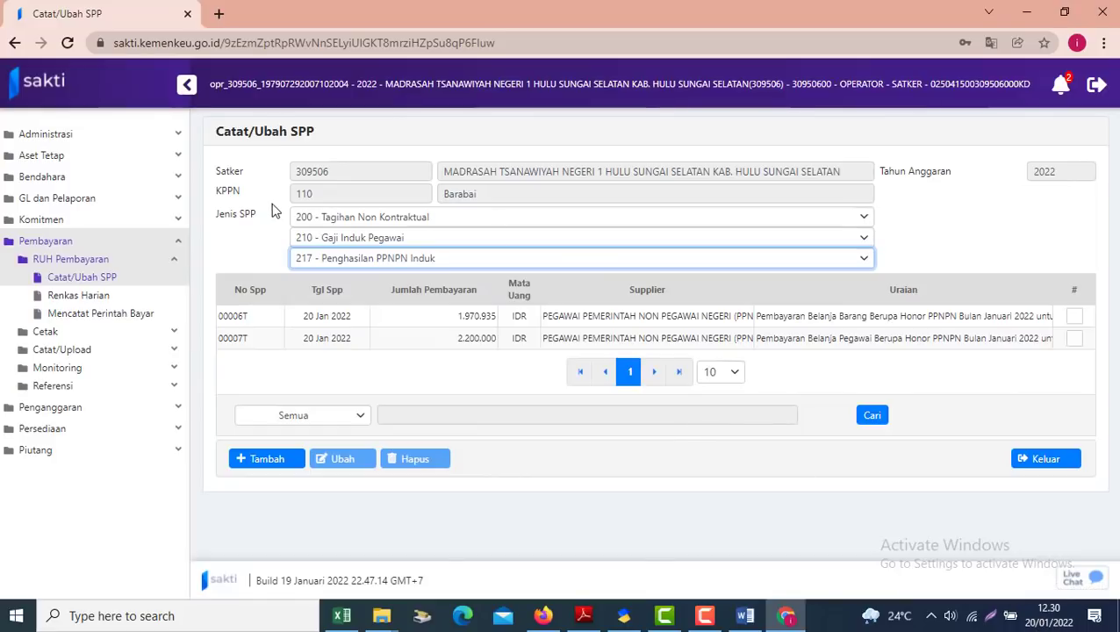
Start a new PPNPN SPP from payroll 000003/01/01/2022 (gross 5.500.000, net 5.470.935) via Rekam SPP
click(261, 461)
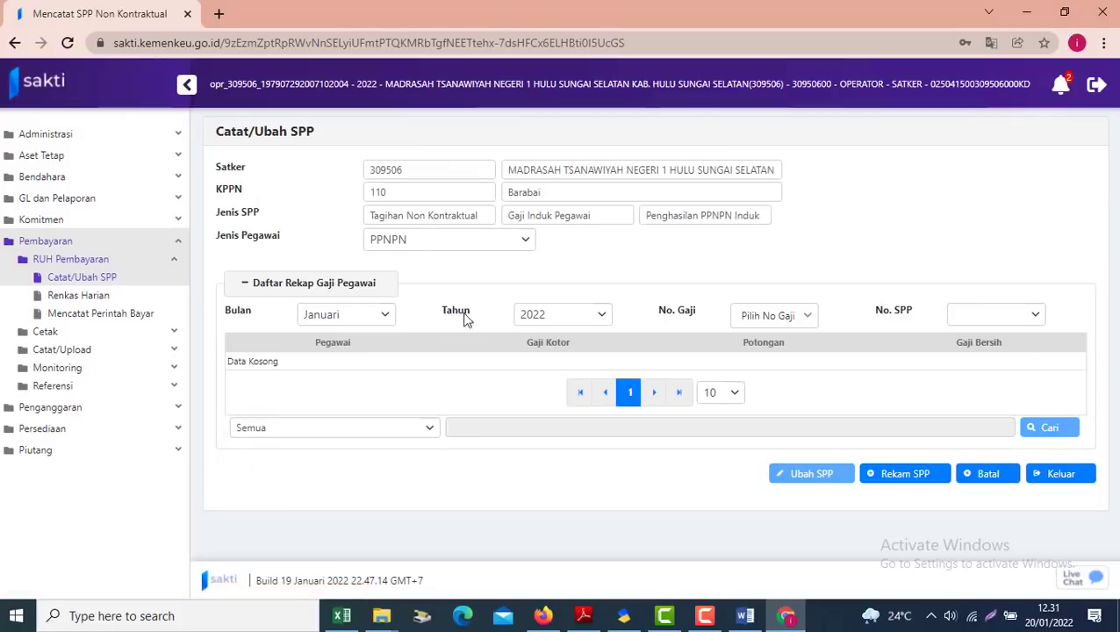
click(453, 250)
click(450, 240)
click(806, 309)
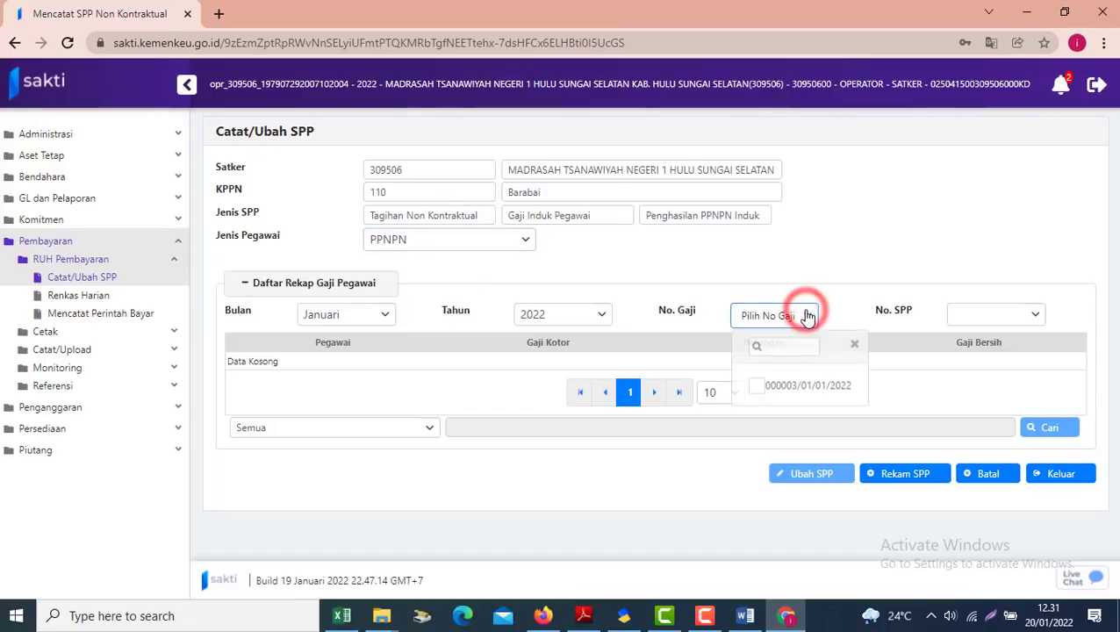
click(759, 386)
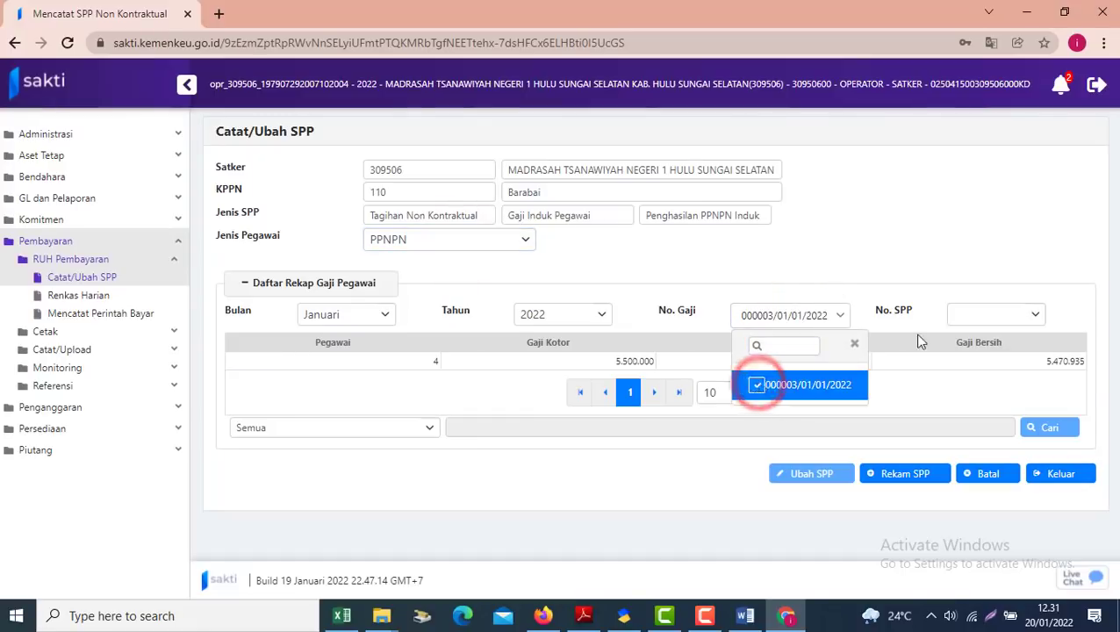
click(858, 352)
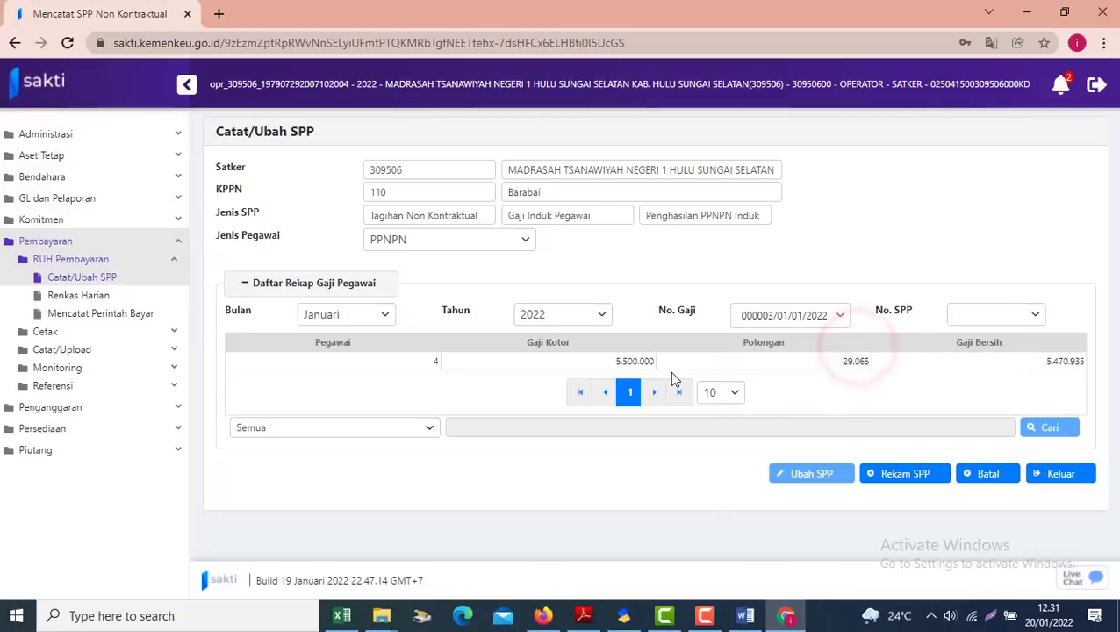
click(905, 480)
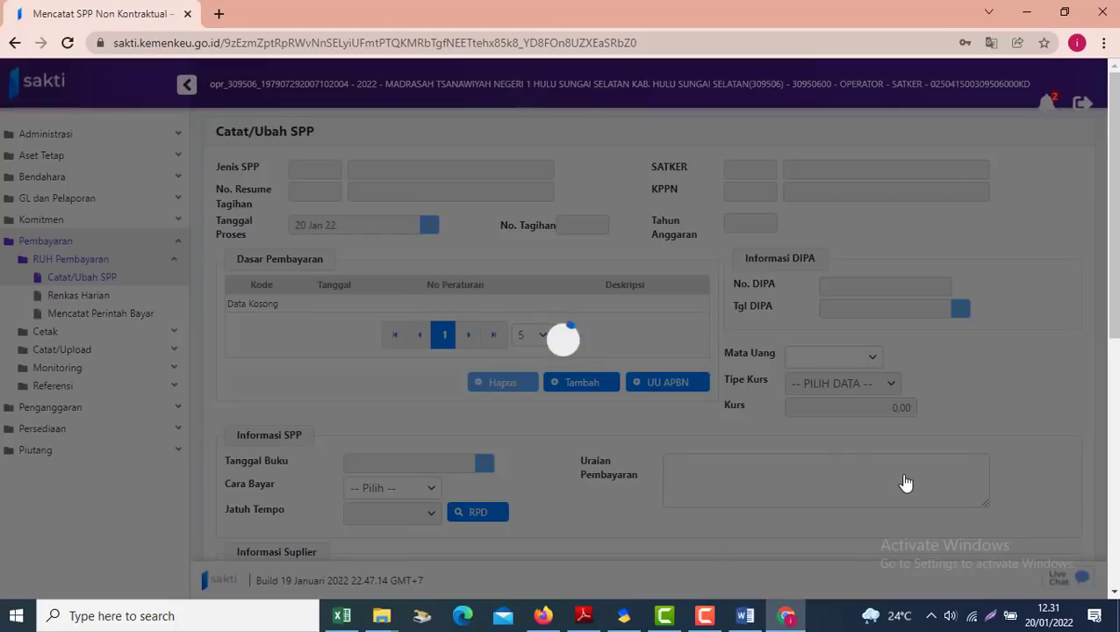
click(386, 618)
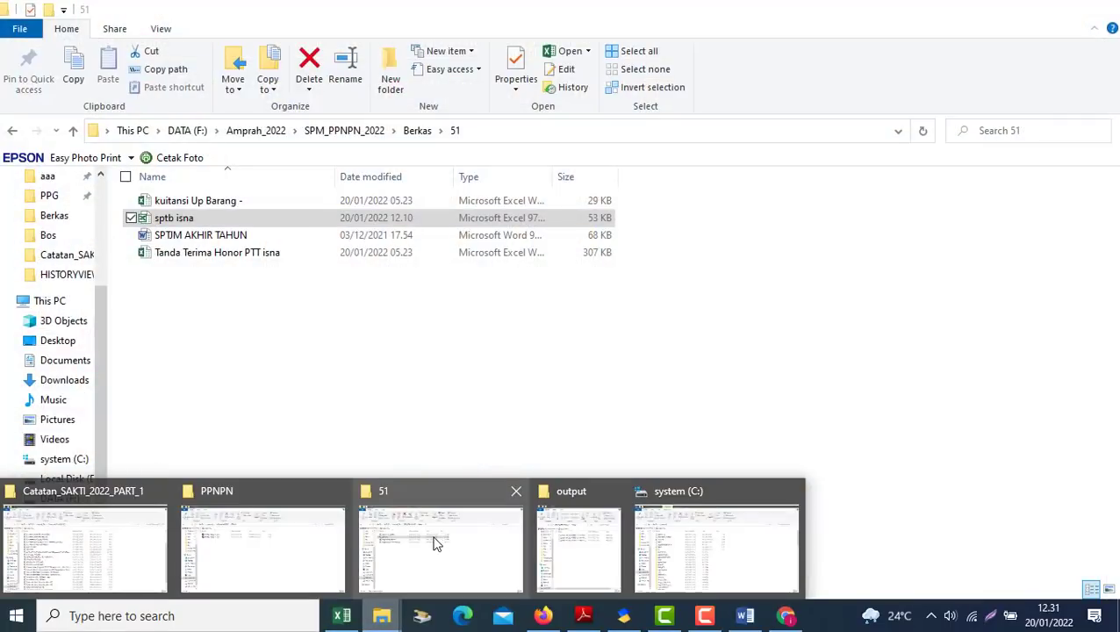
Open the sptb workbook from the Berkas > Bos folder in File Explorer
click(437, 543)
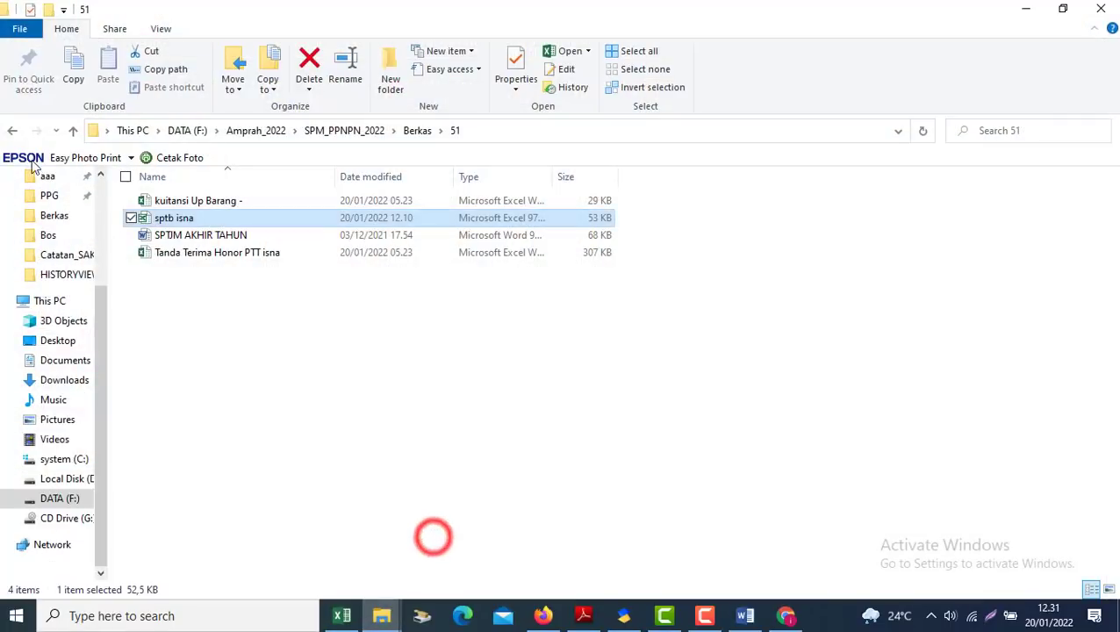
click(12, 130)
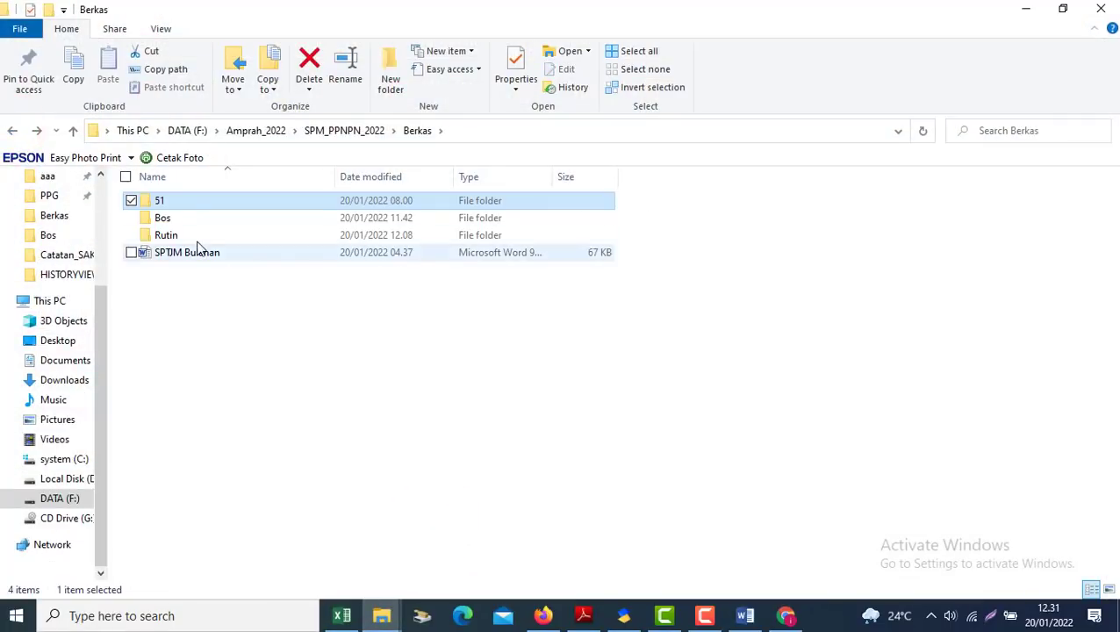
double_click(164, 222)
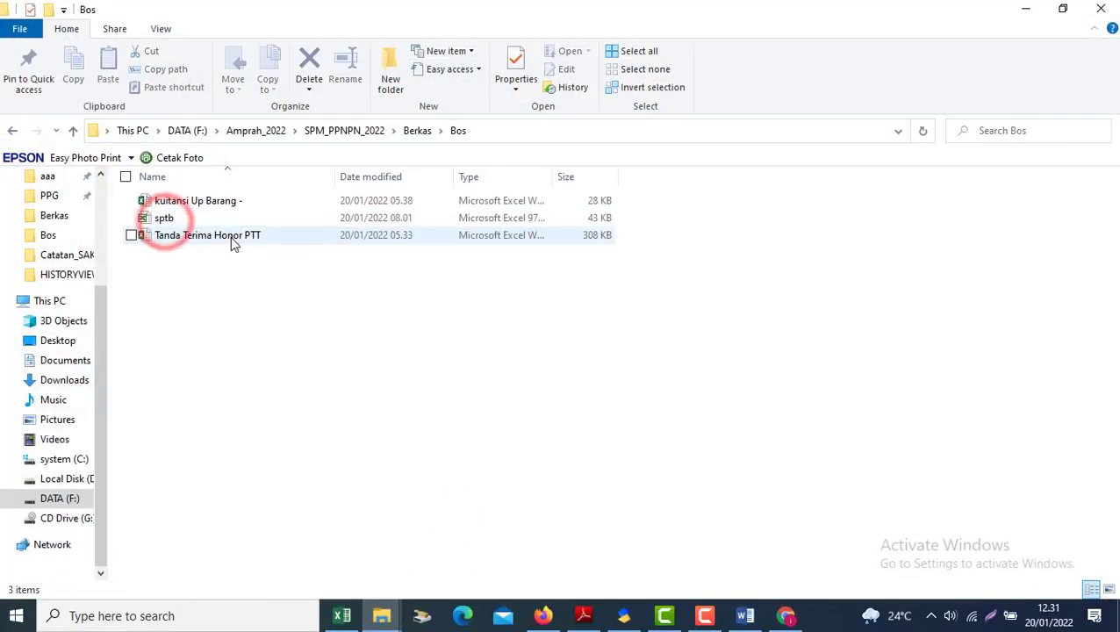
click(167, 219)
double_click(170, 222)
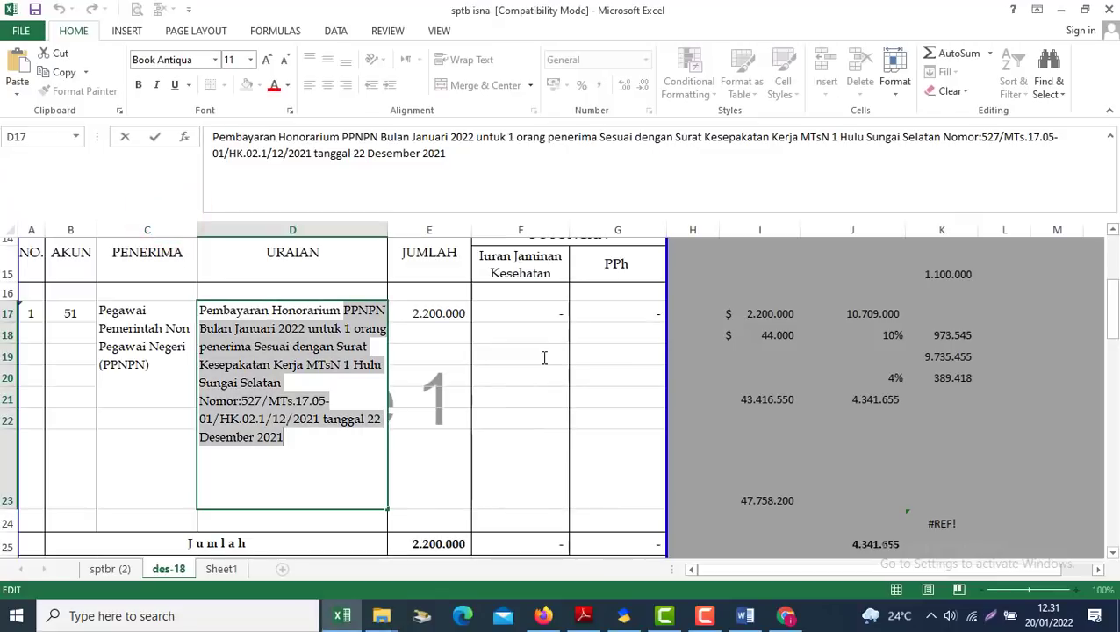
Review the sptb uraian for 4 PPNPN recipients totalling 5.500.000, then return to SAKTI
click(579, 371)
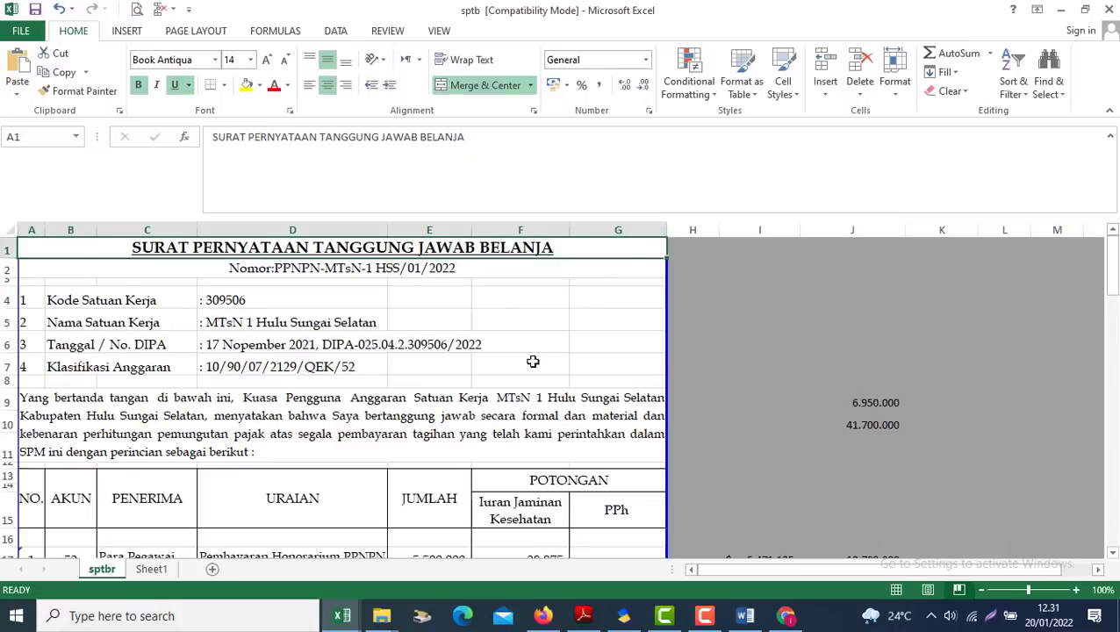
click(466, 408)
key(Down)
key(Down)
key(Down)
key(Down)
key(Down)
key(Down)
key(Down)
key(Down)
key(Down)
key(Down)
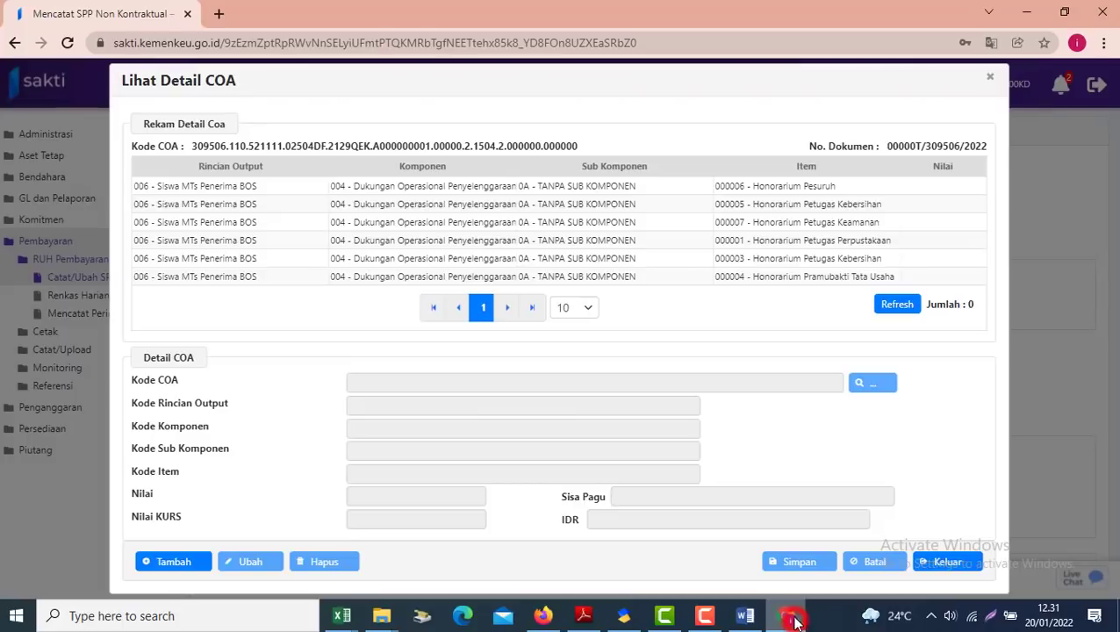
click(786, 616)
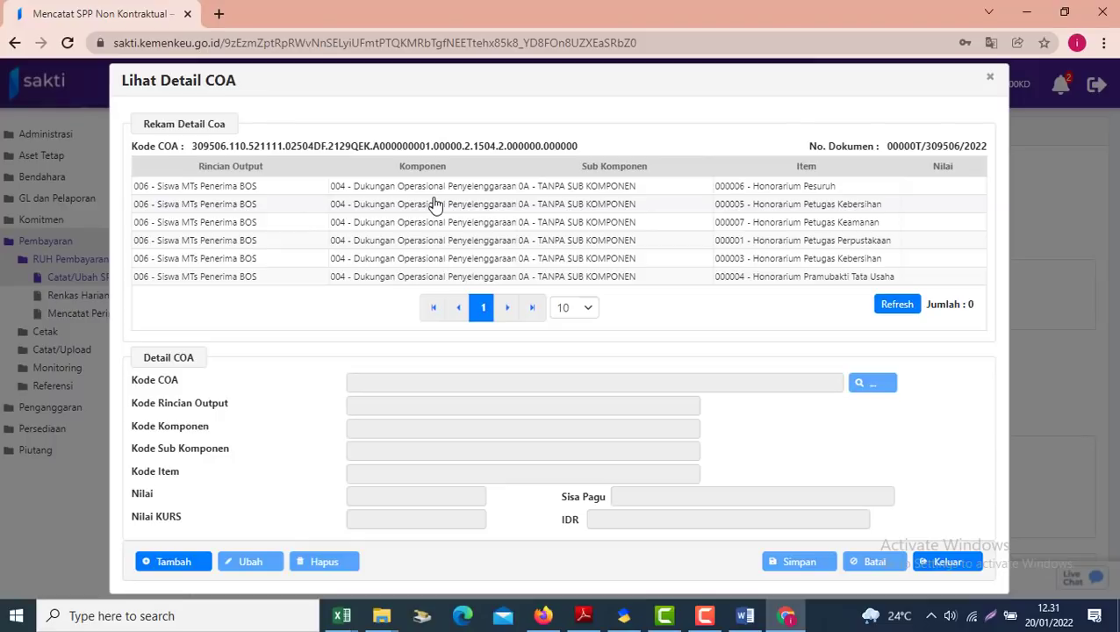
Delete all six honorarium detail items (Pesuruh, 000005, 000007, 000001, 000003, 000004) from the first COA
click(363, 193)
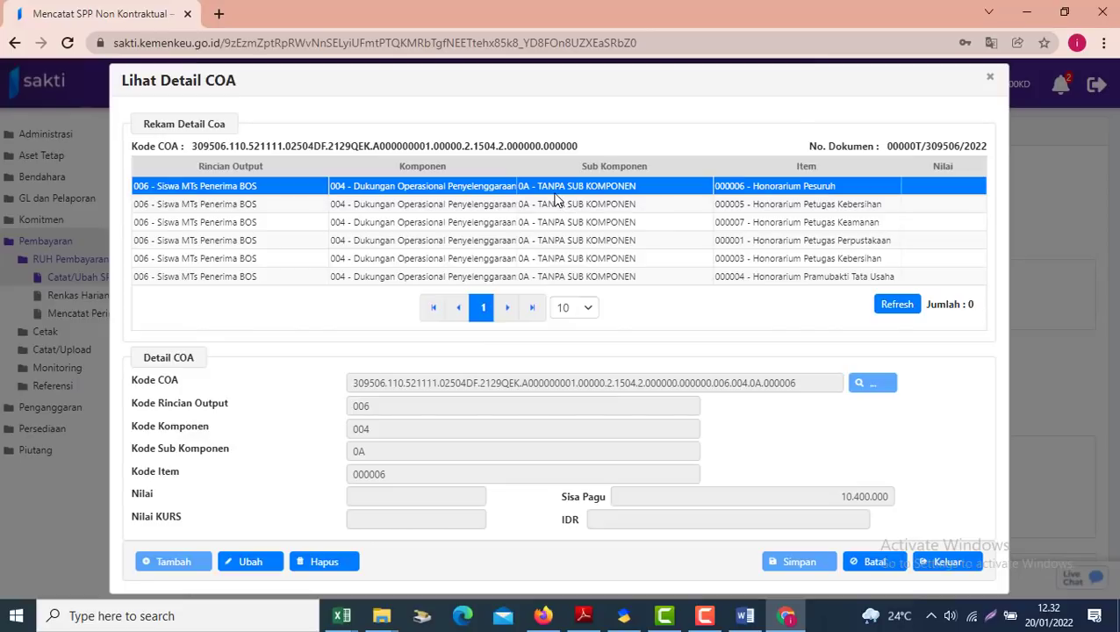
click(320, 562)
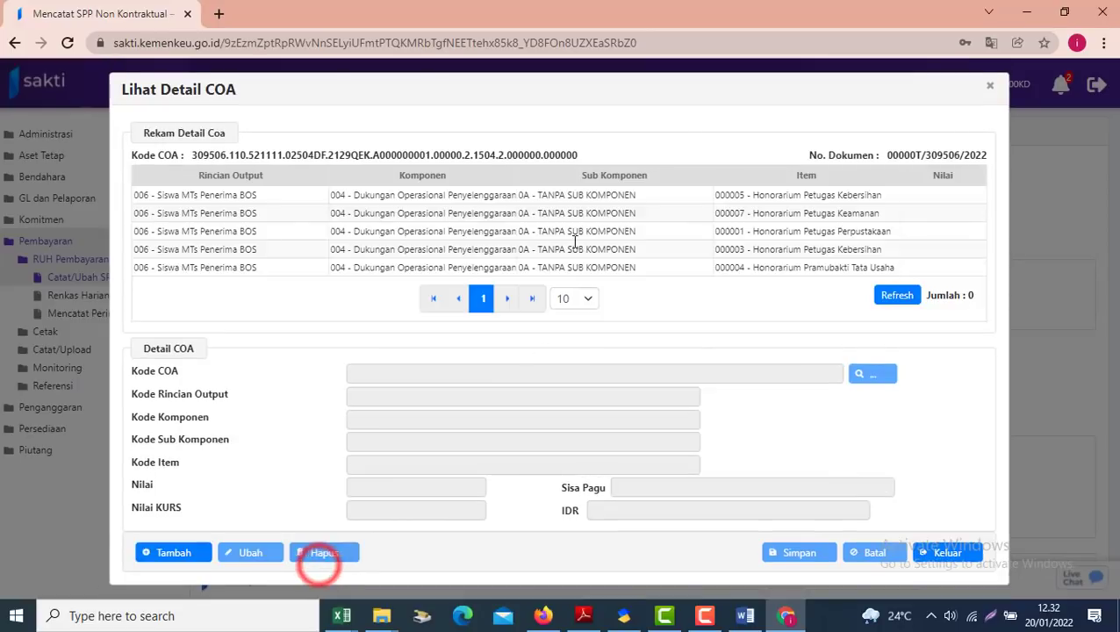
click(449, 194)
click(334, 547)
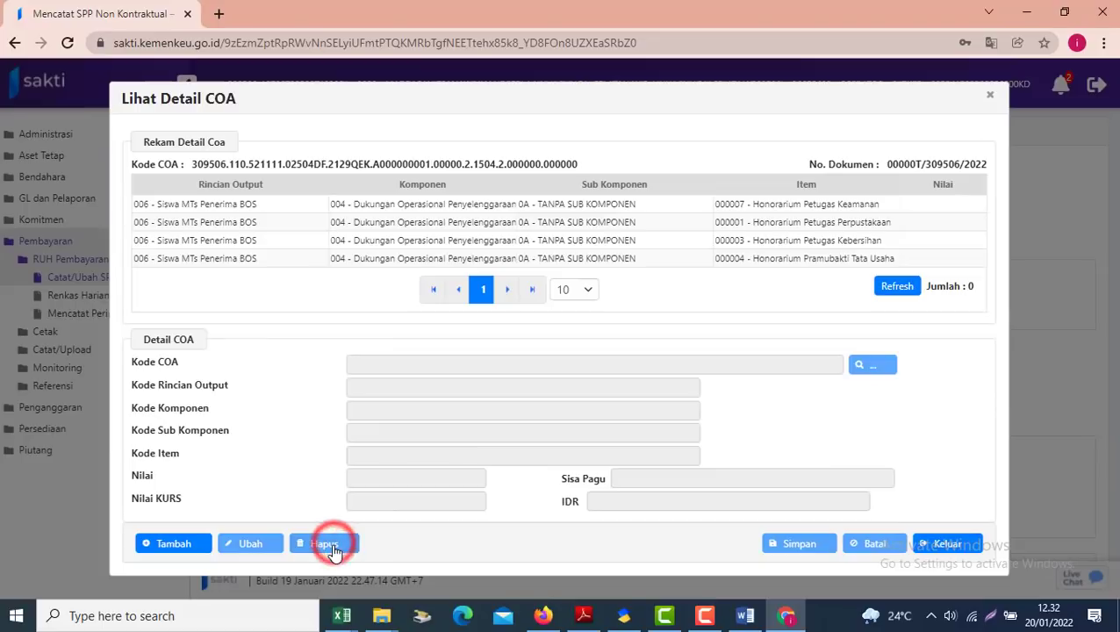
click(420, 206)
click(314, 544)
click(361, 213)
click(323, 534)
click(377, 221)
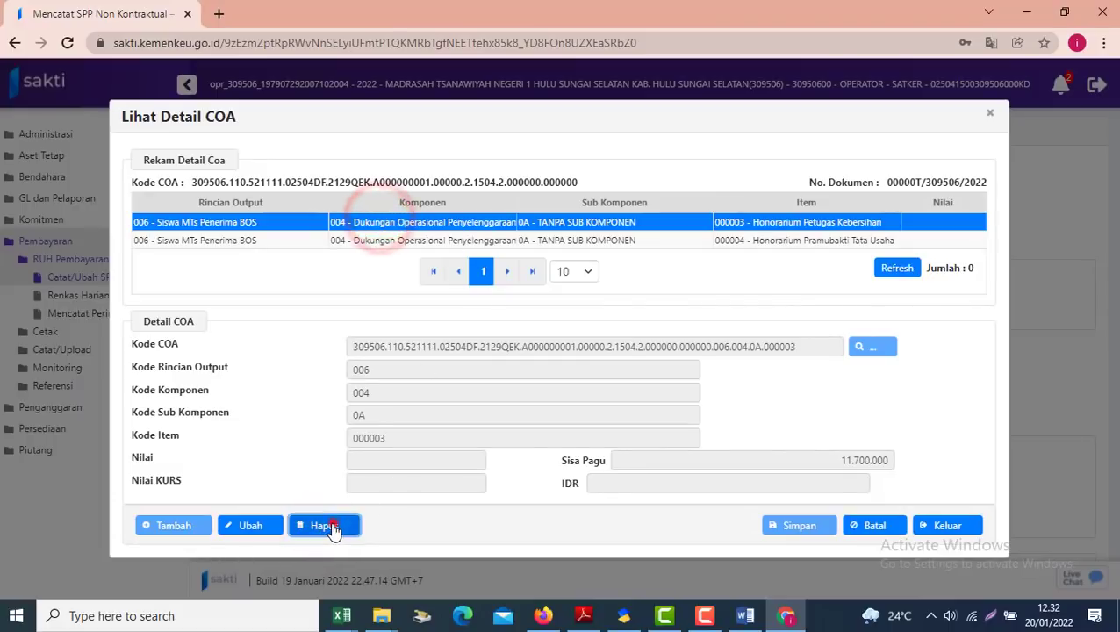
click(332, 527)
click(398, 231)
click(329, 518)
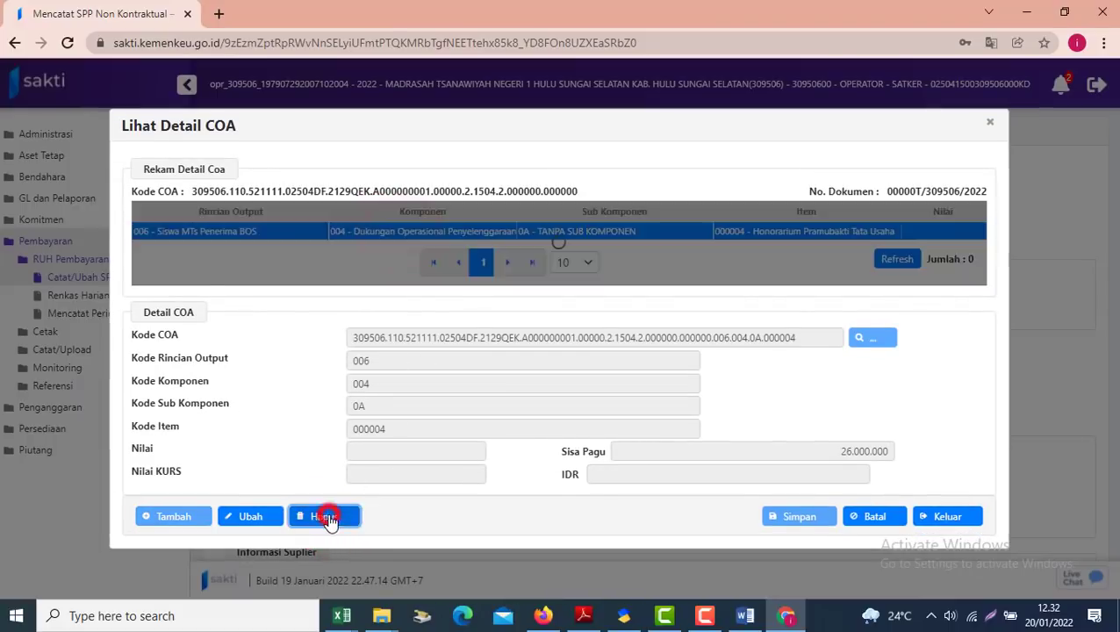
Delete the 994 - Layanan Perkantoran and Gaji dan Tunjangan items from the other two COAs
click(941, 523)
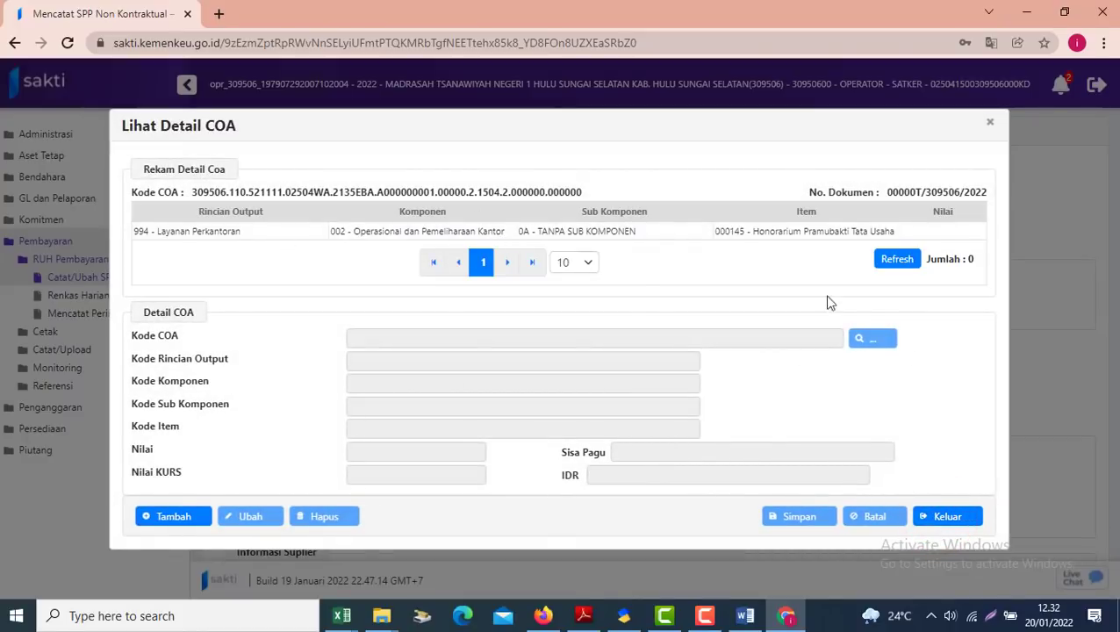
click(484, 232)
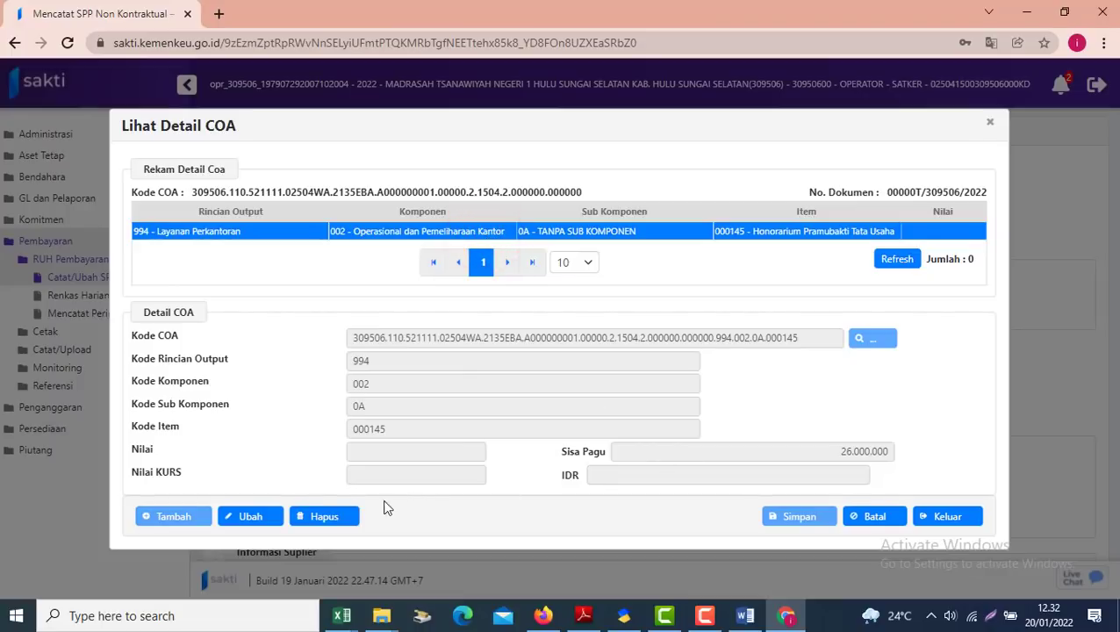
click(321, 518)
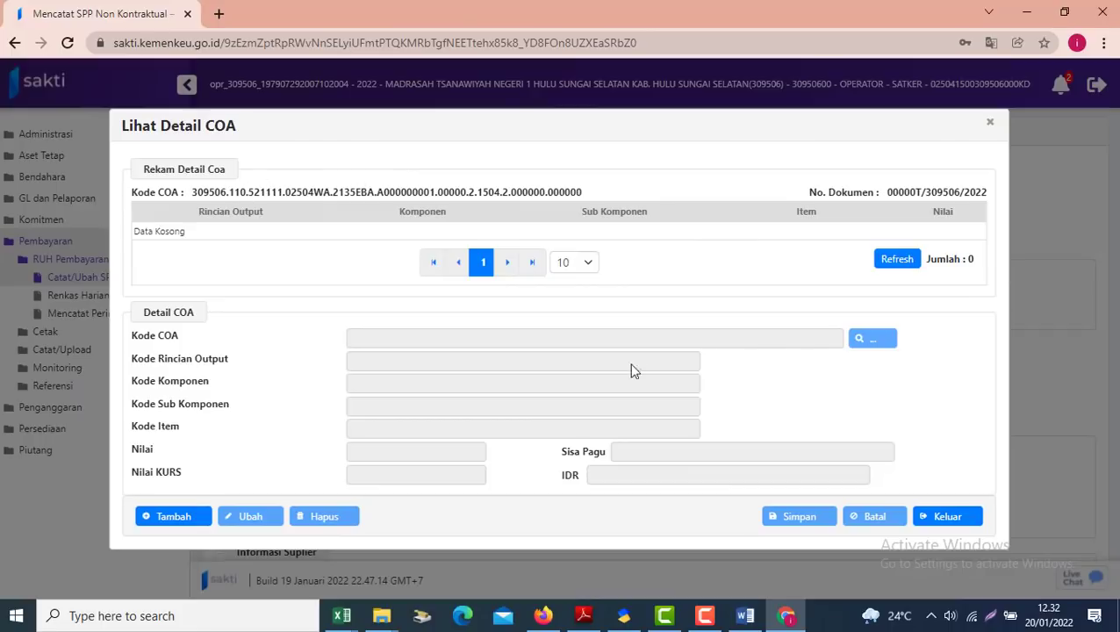
click(929, 516)
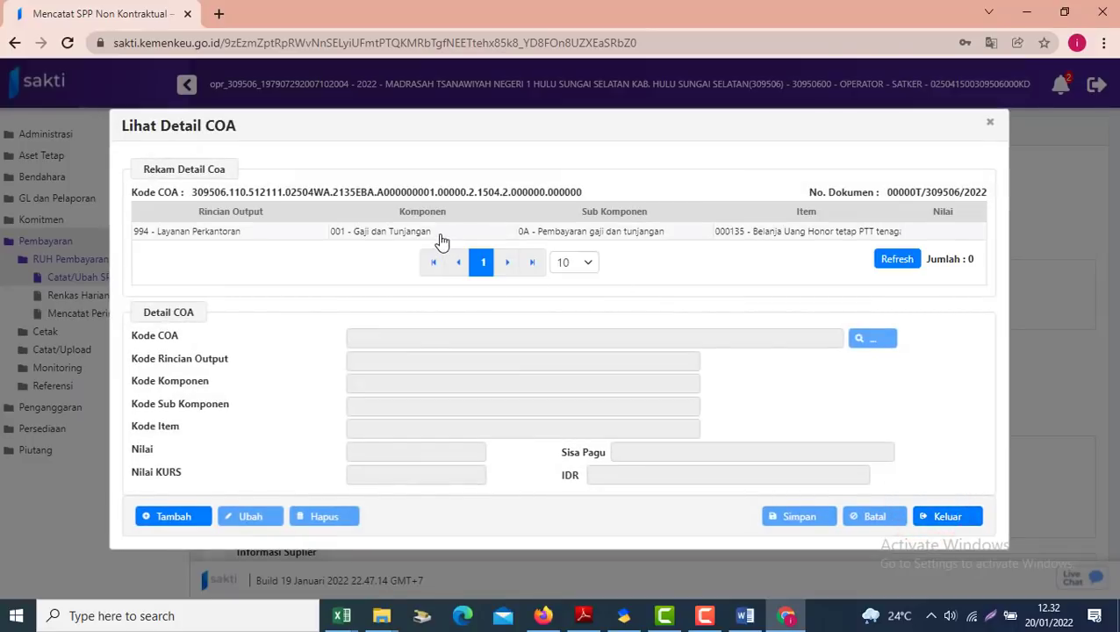
click(392, 237)
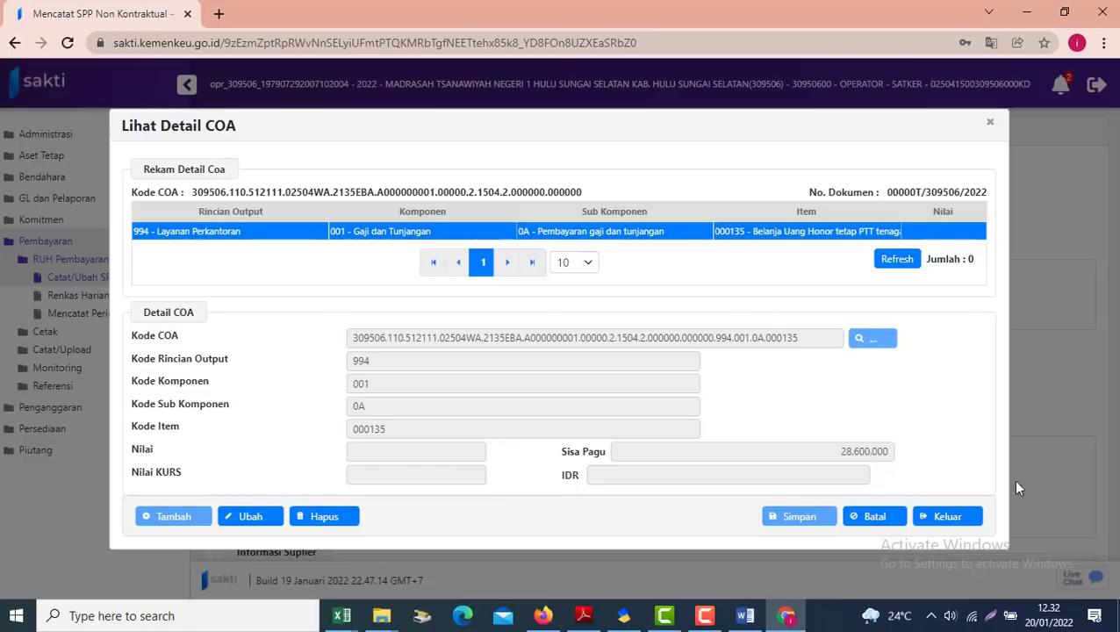
click(345, 518)
click(947, 518)
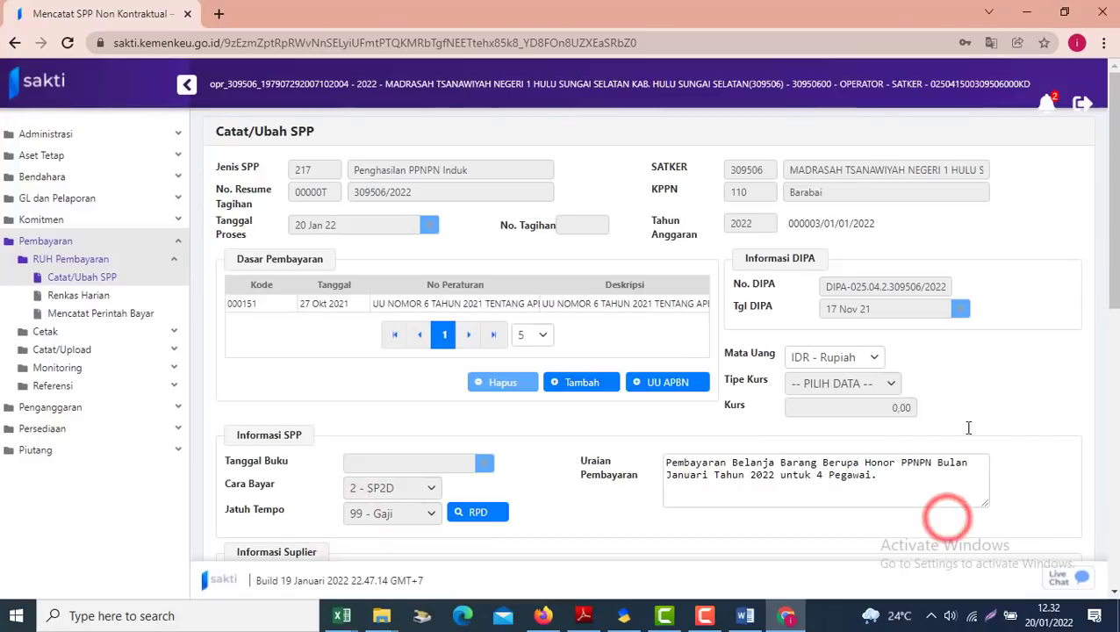
Scroll down to the Distribusi COA table and select the first 521111 expense COA line
scroll(1108, 299, down, 3)
scroll(1113, 412, down, 5)
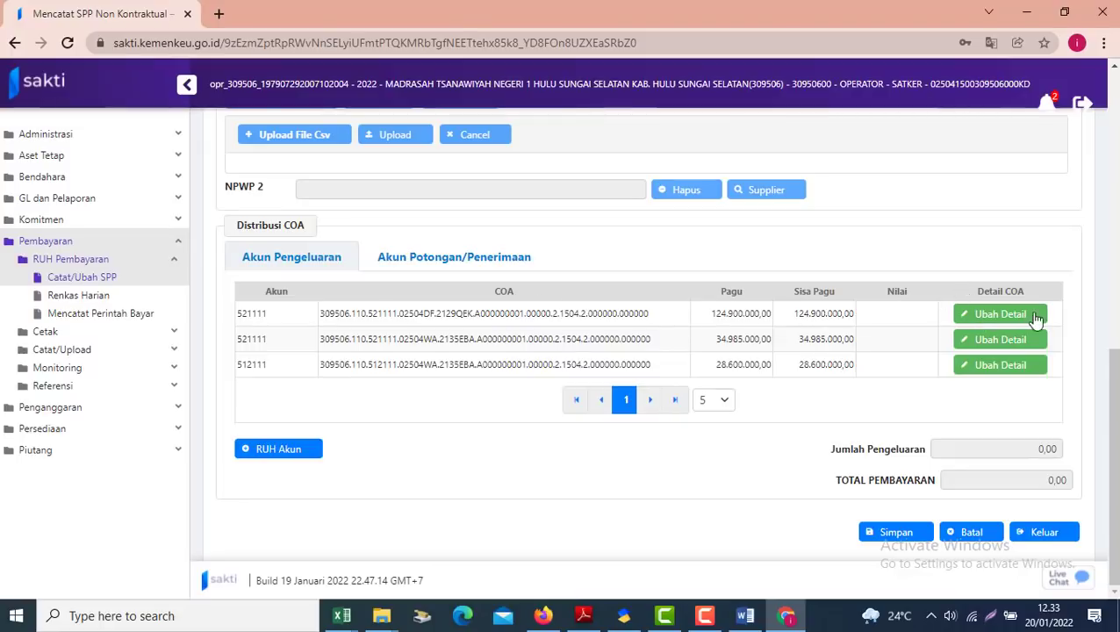
click(442, 314)
Open the first expense COA's detail items and select 000006 Honorarium Pesuruh
click(1001, 315)
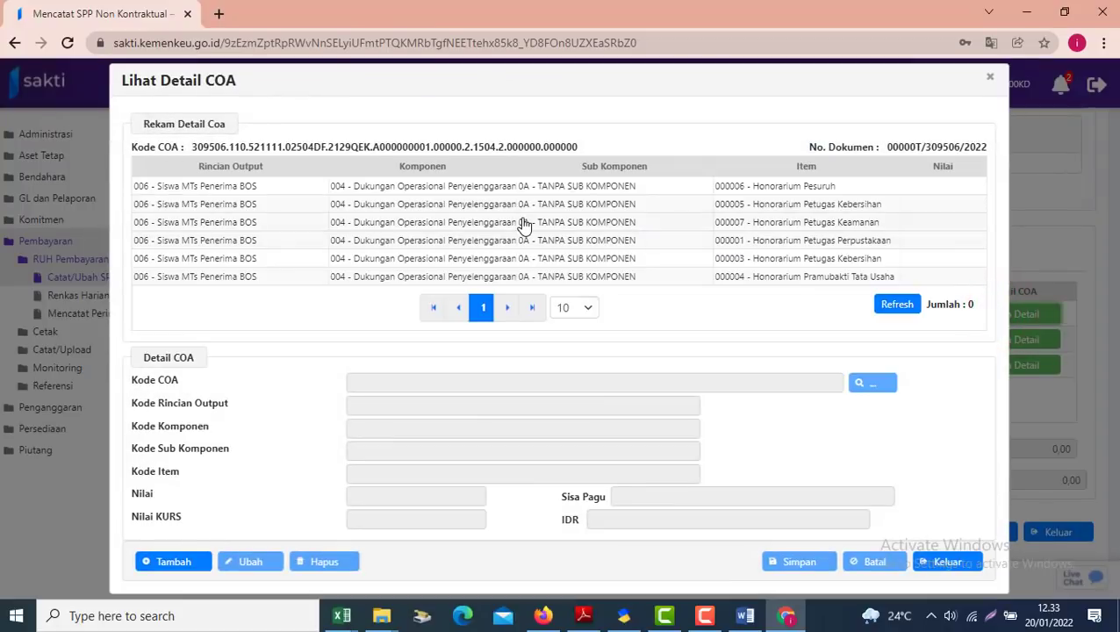
click(443, 188)
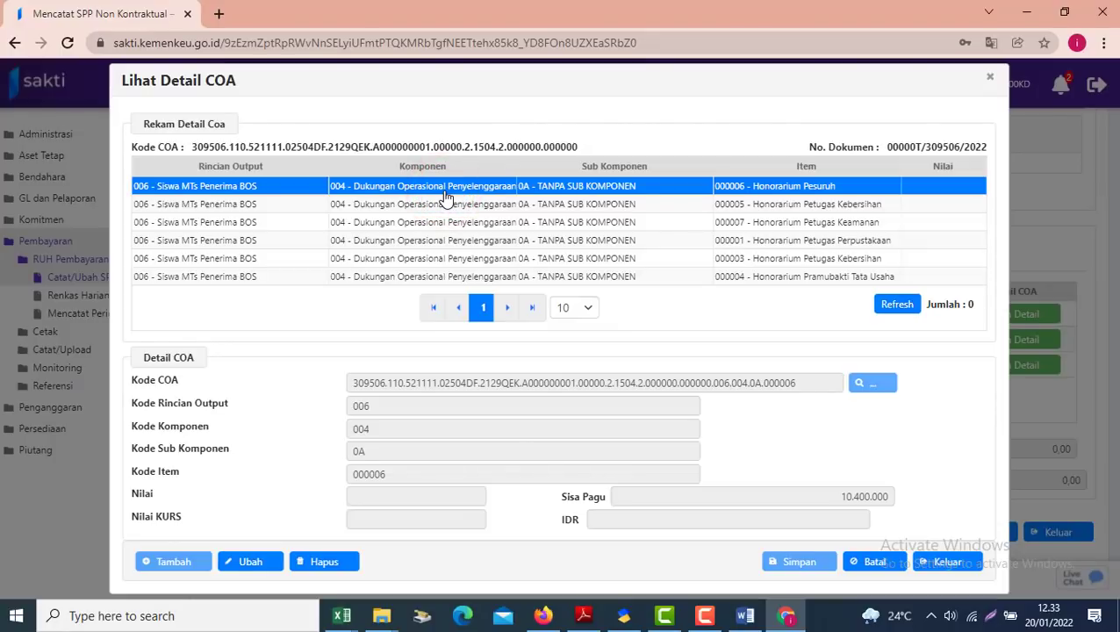
click(705, 615)
click(459, 200)
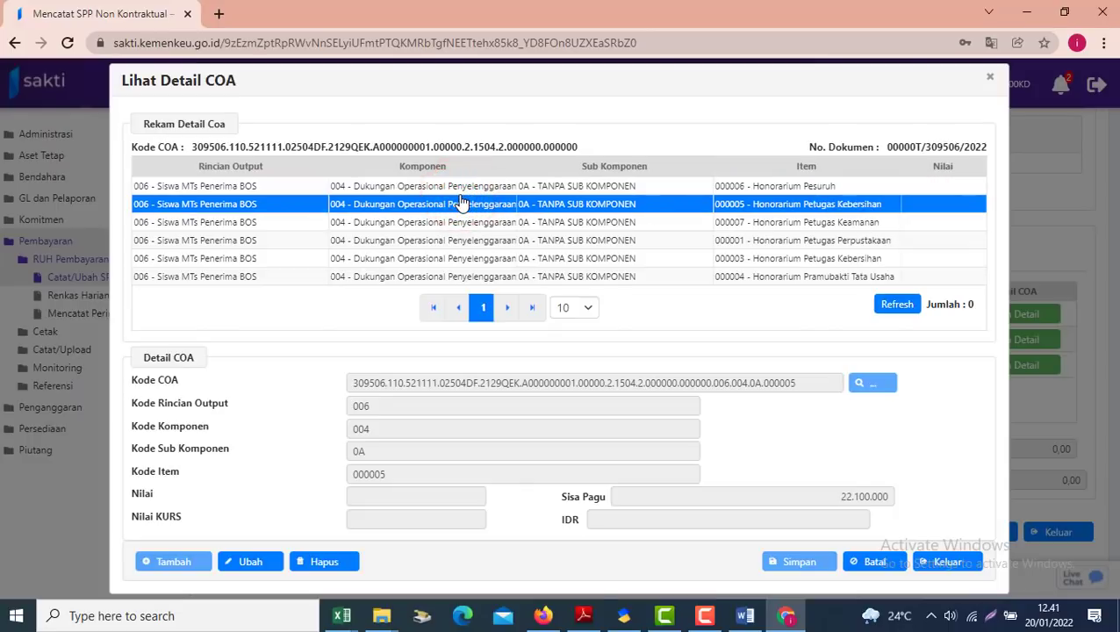
click(416, 189)
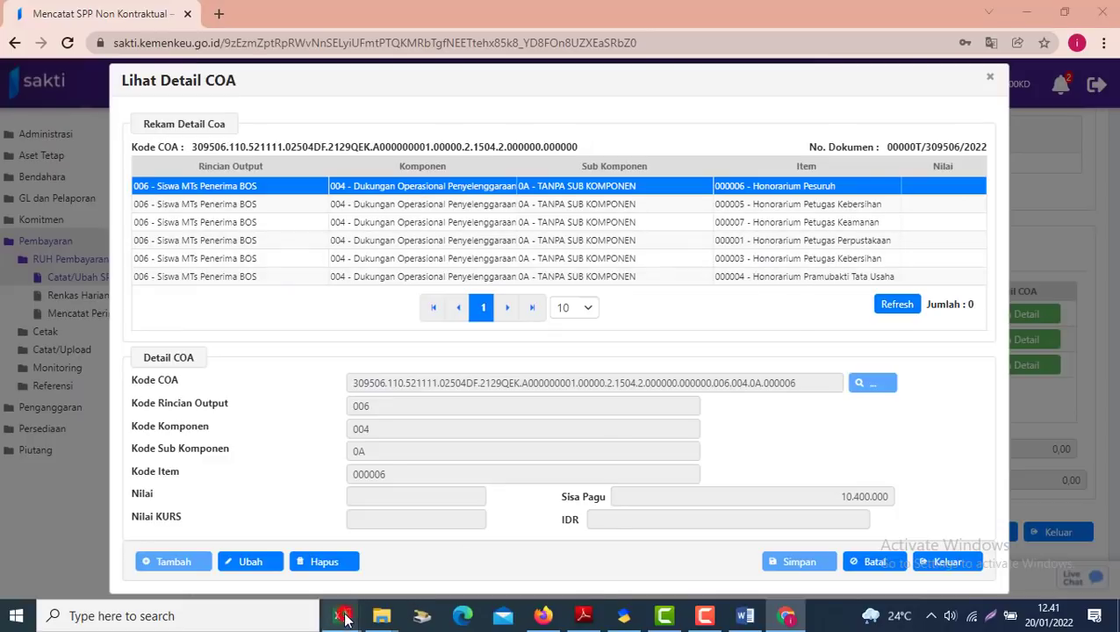
Copy the cleaner's 1.700.000 monthly amount from the receipt workbook and return to SAKTI
mouse_move(342, 610)
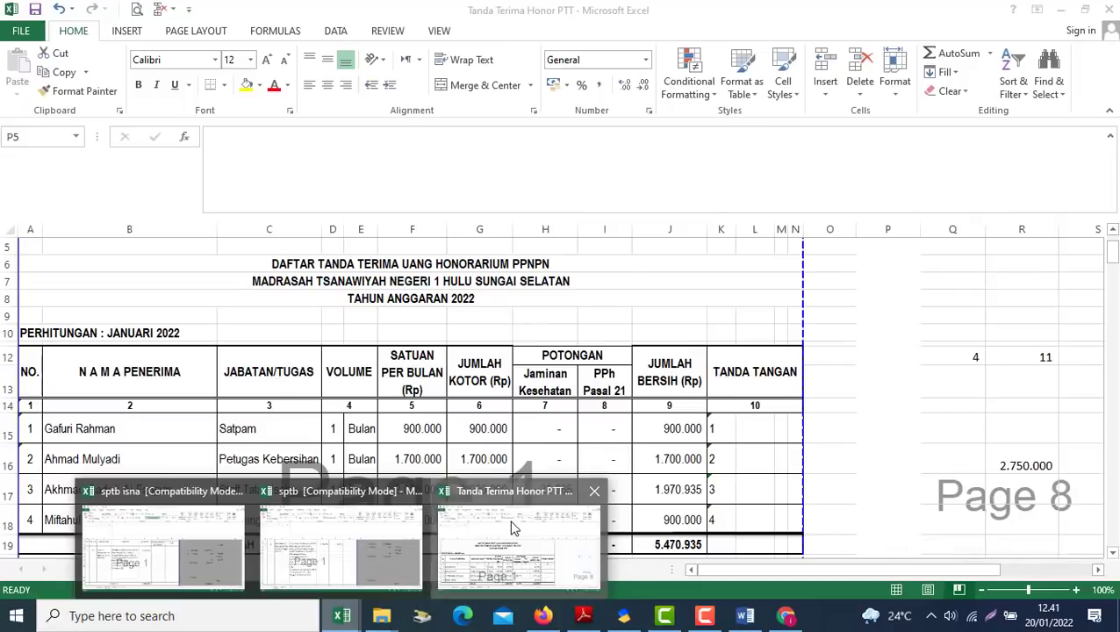
click(514, 529)
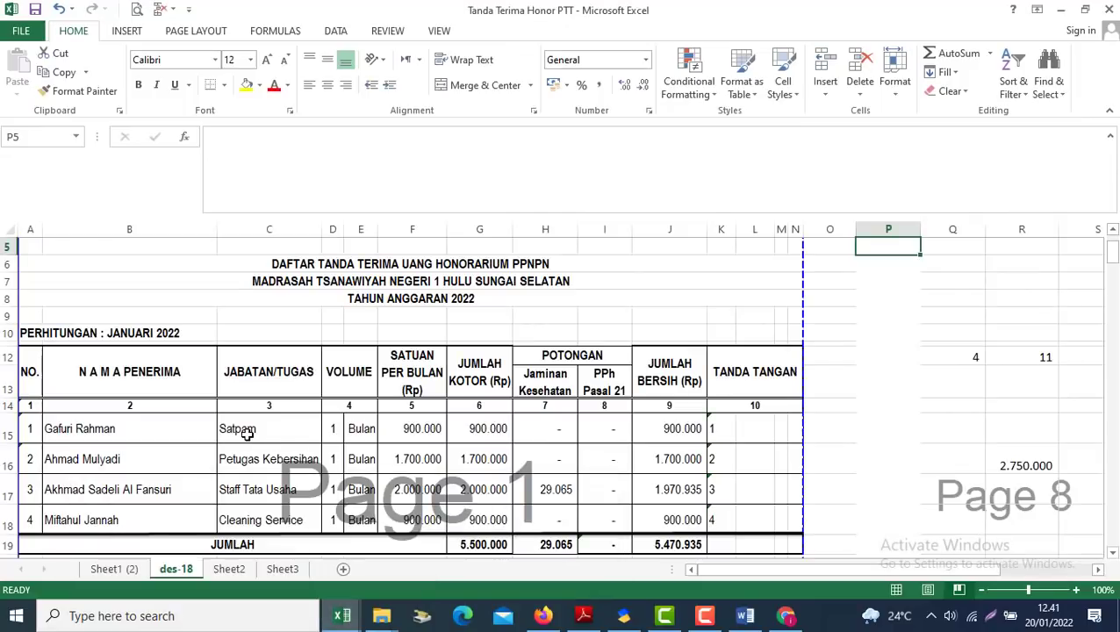
click(244, 430)
key(Down)
key(Right)
key(Right)
key(Right)
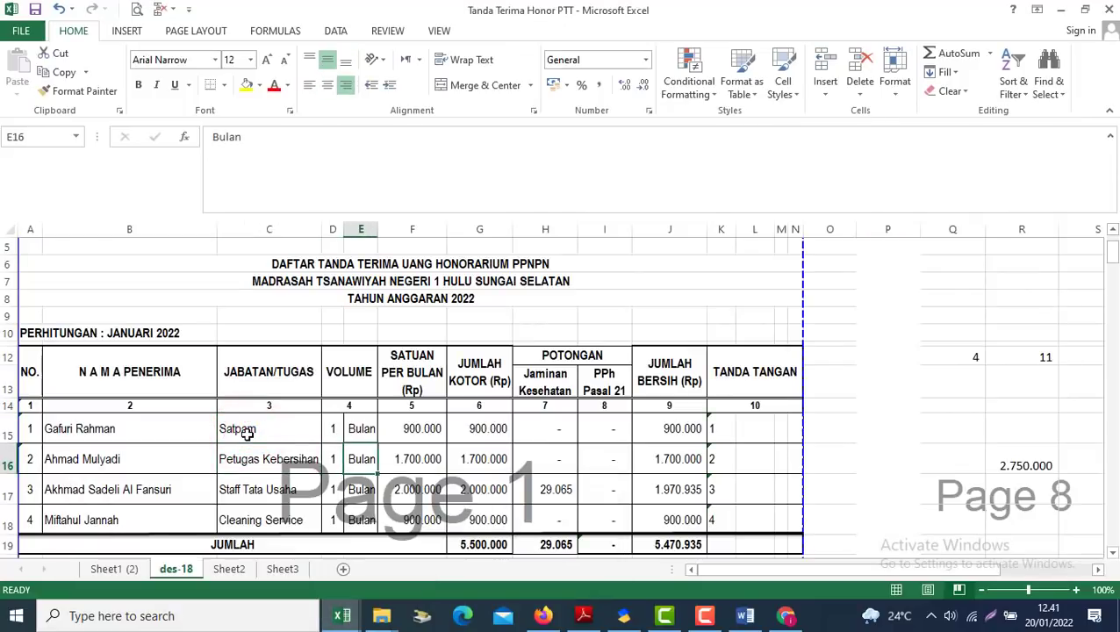
key(ctrl+c)
key(alt+Tab)
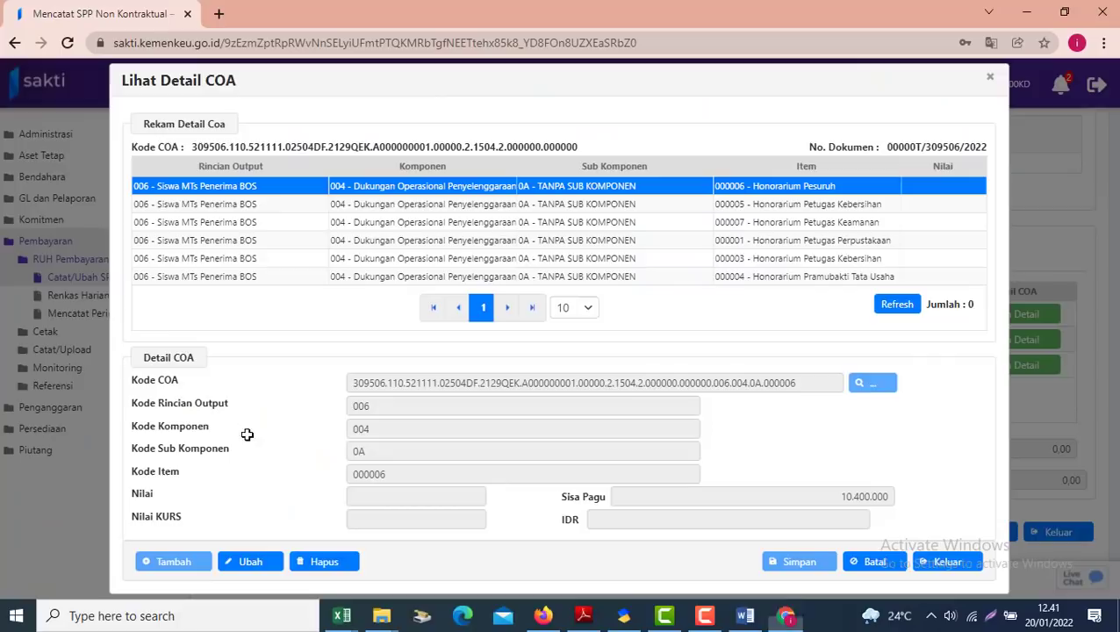
Set item 000005 Honorarium Petugas Kebersihan's Nilai to 1.700.000,00 and save it
click(789, 204)
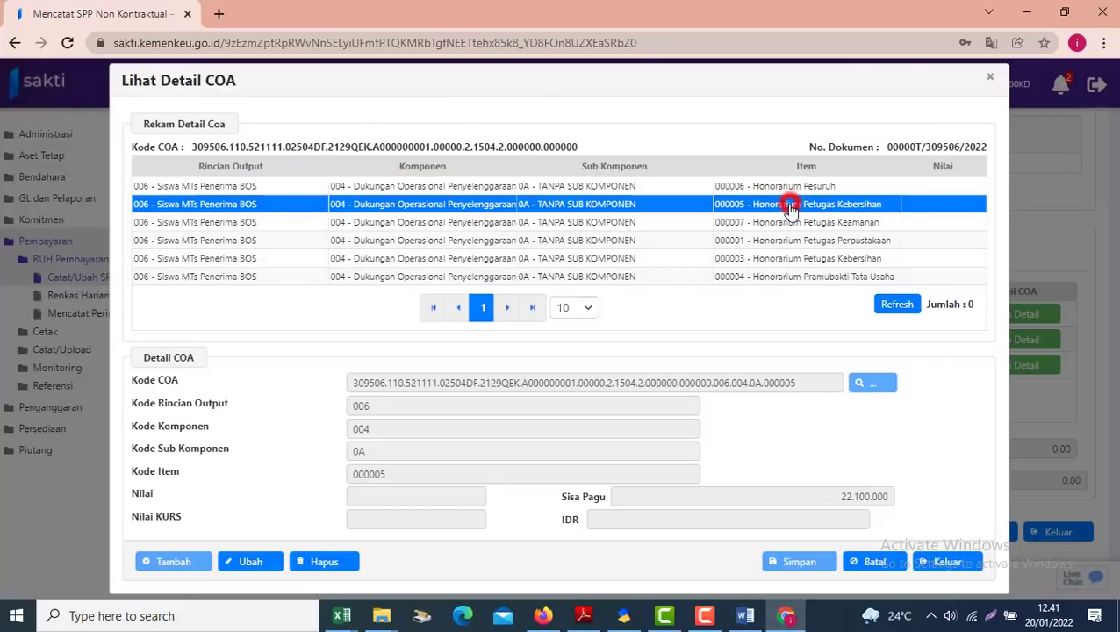
click(250, 561)
click(370, 497)
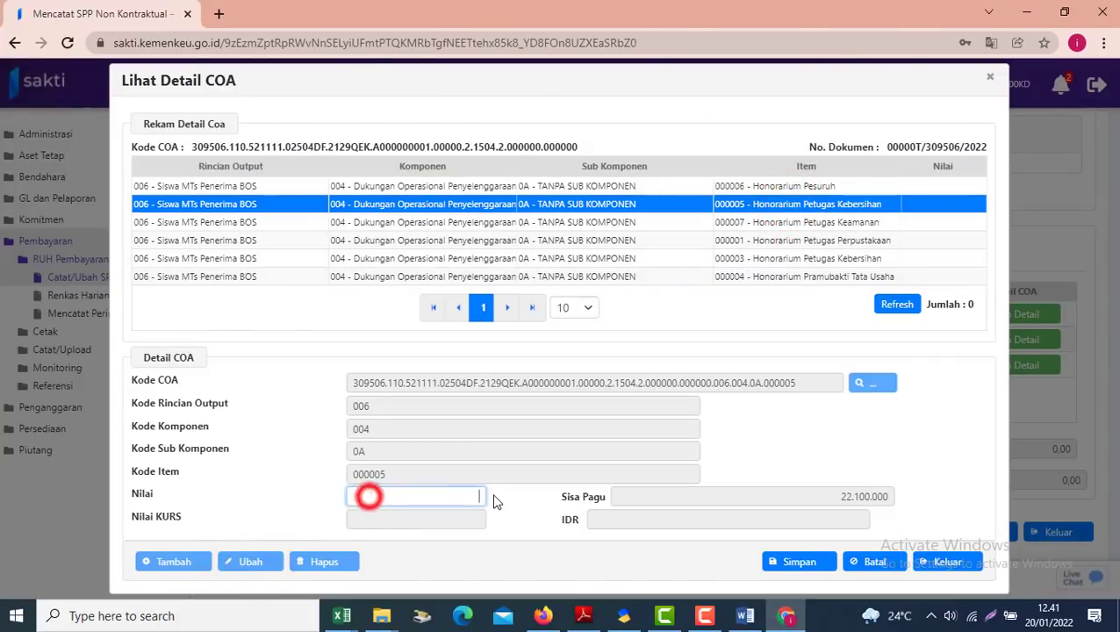
text(170000,00)
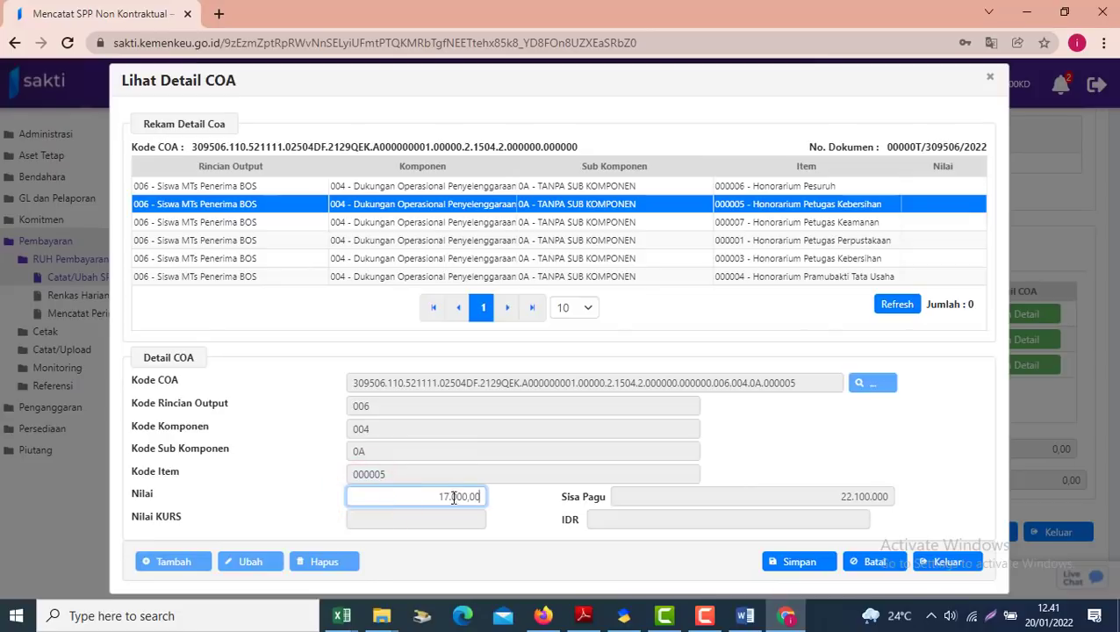
double_click(412, 496)
text(1.700.000,00)
click(471, 496)
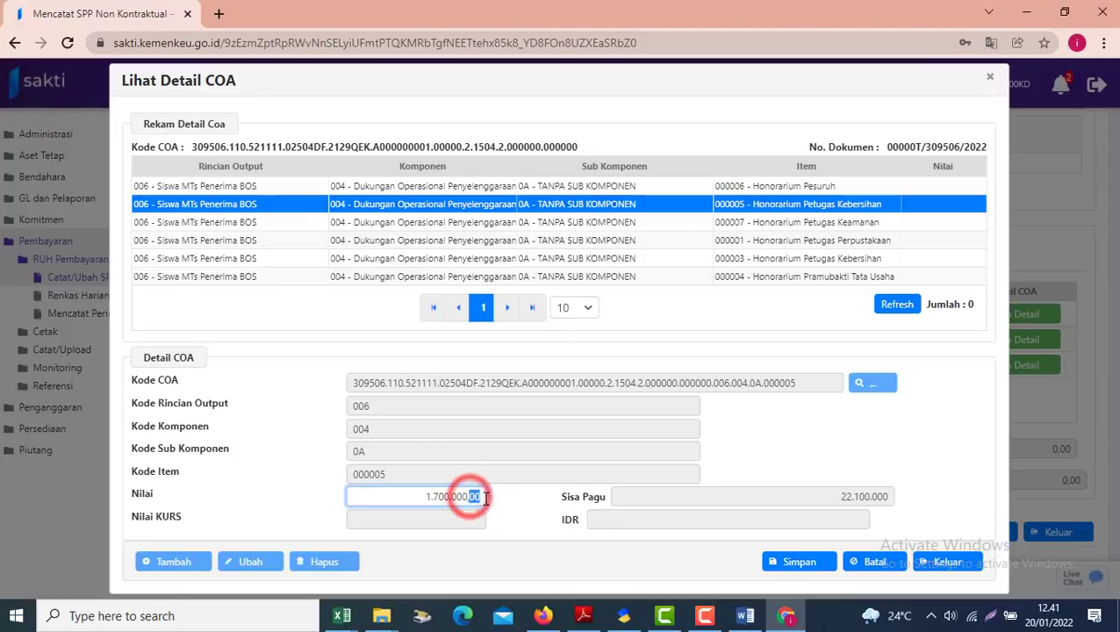
click(463, 454)
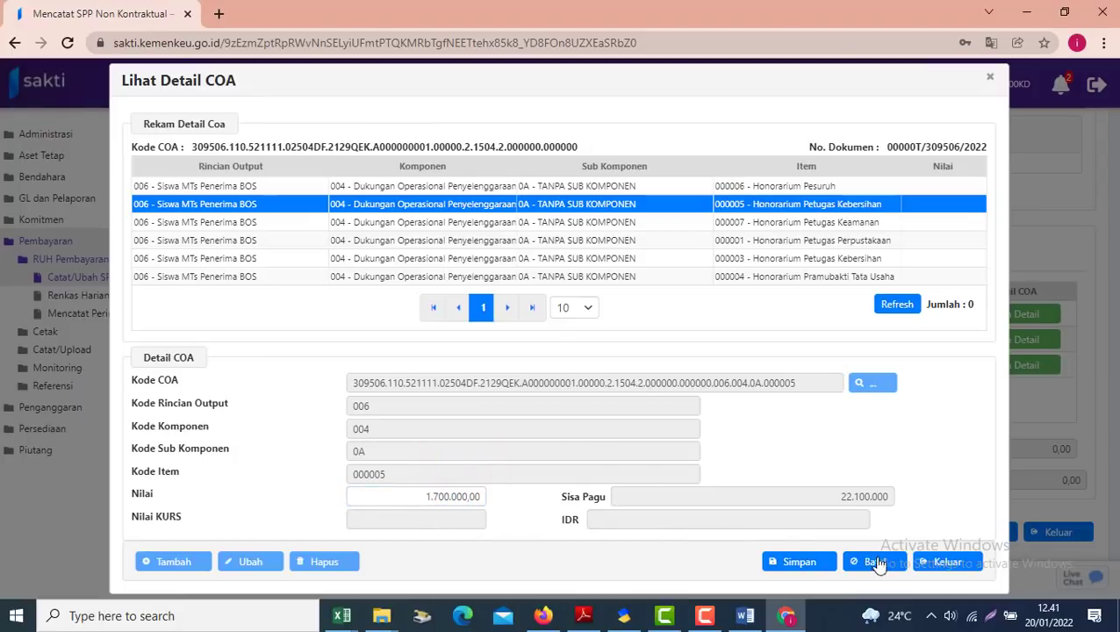
click(797, 566)
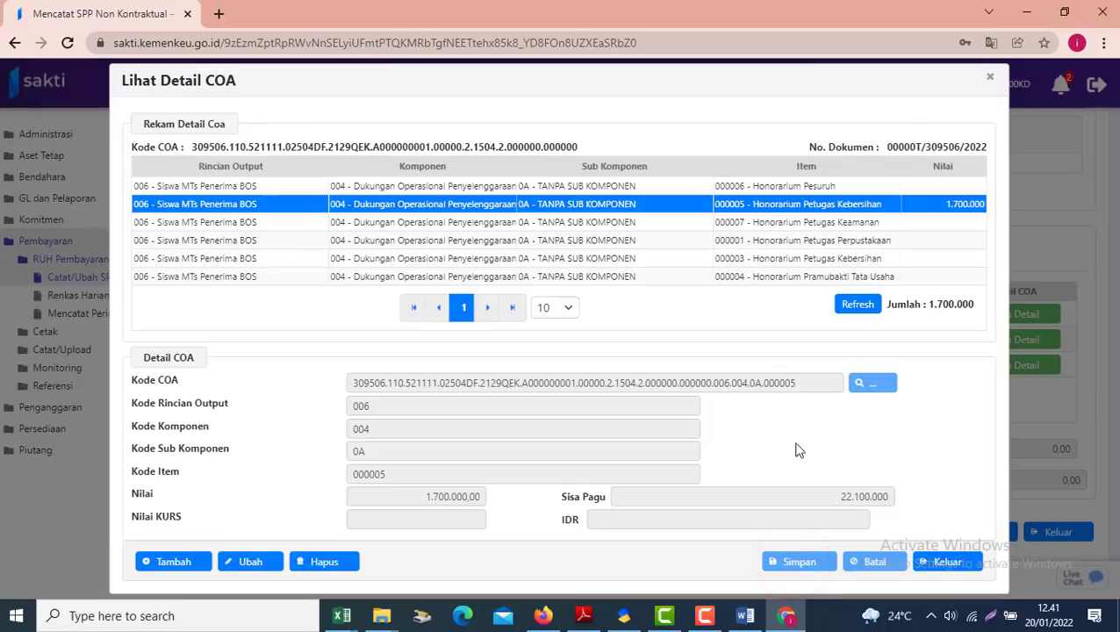
Select item 000007 and take the Satpam's 900.000 amount from the receipt workbook
click(690, 225)
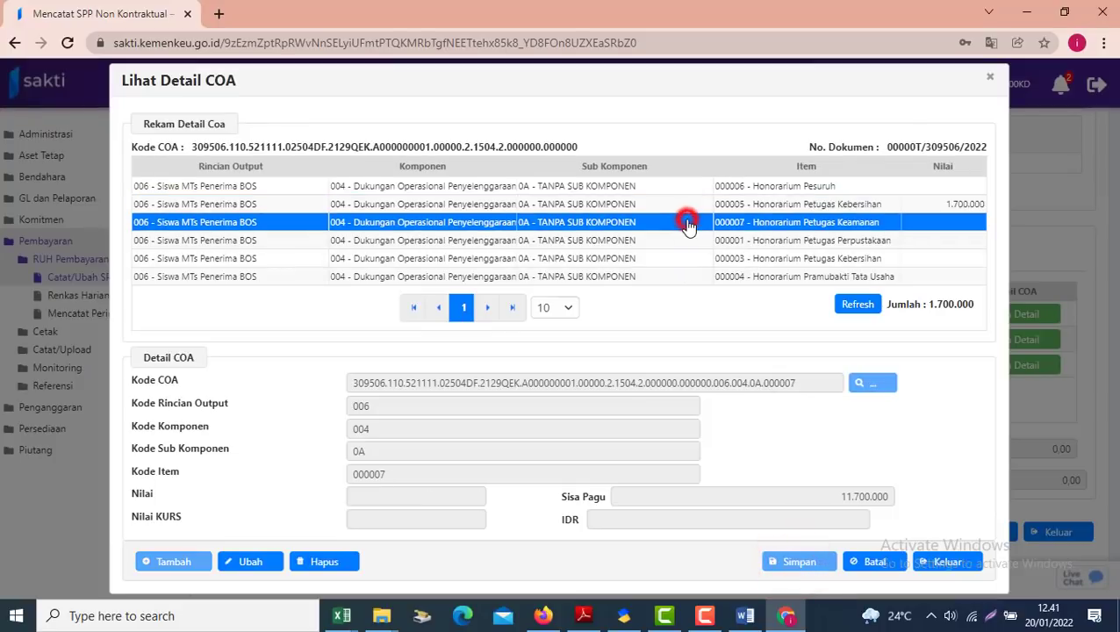
key(alt+Tab)
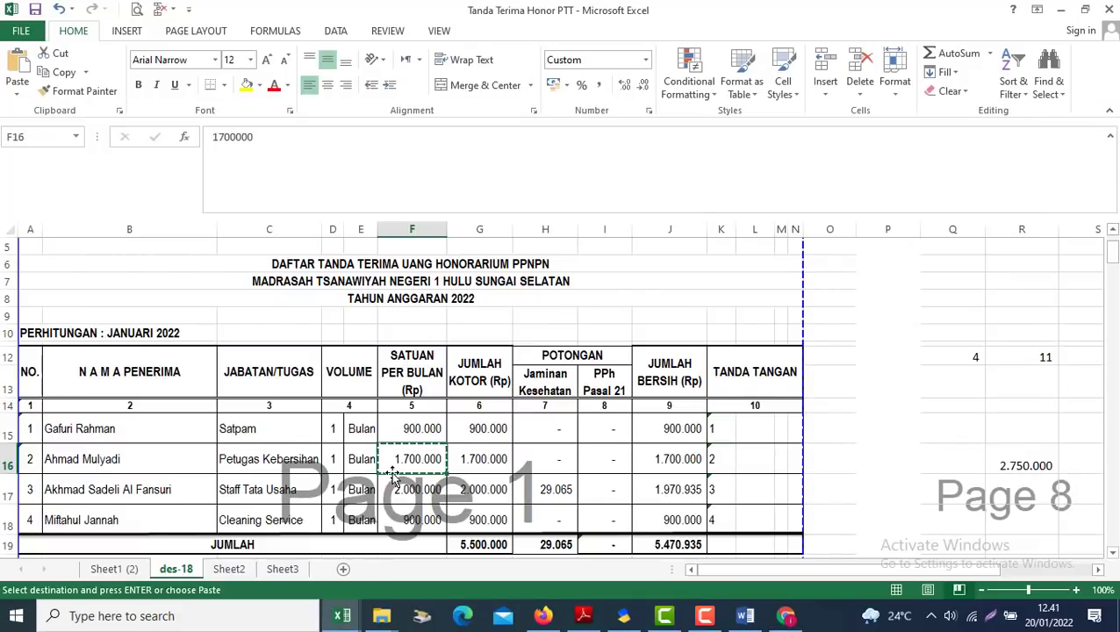
click(271, 436)
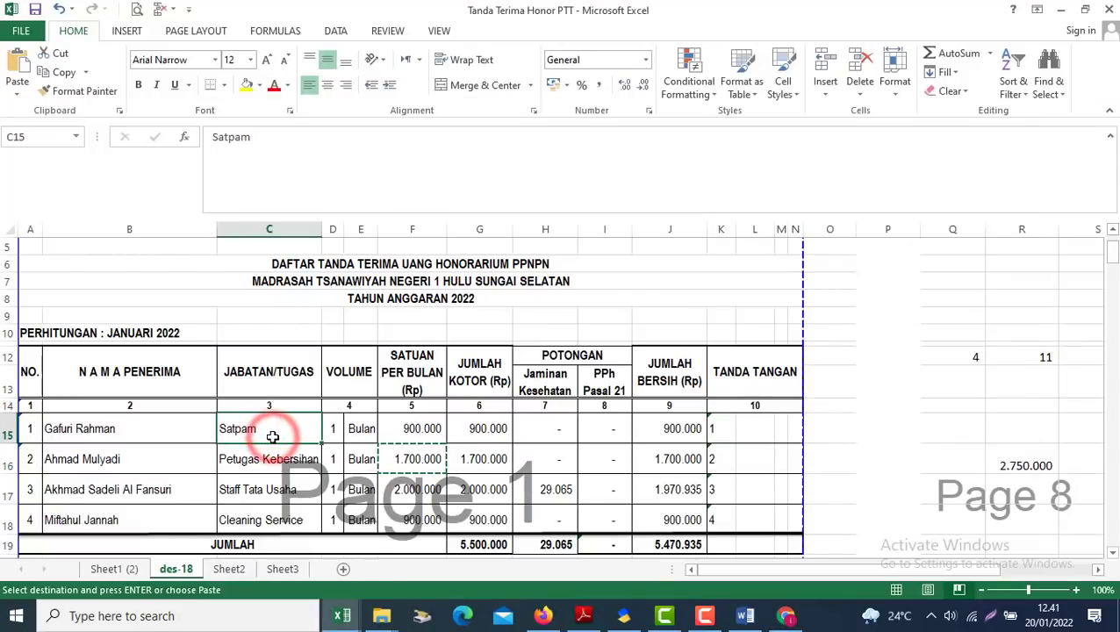
key(Right)
key(Right)
key(Right)
key(alt+Tab)
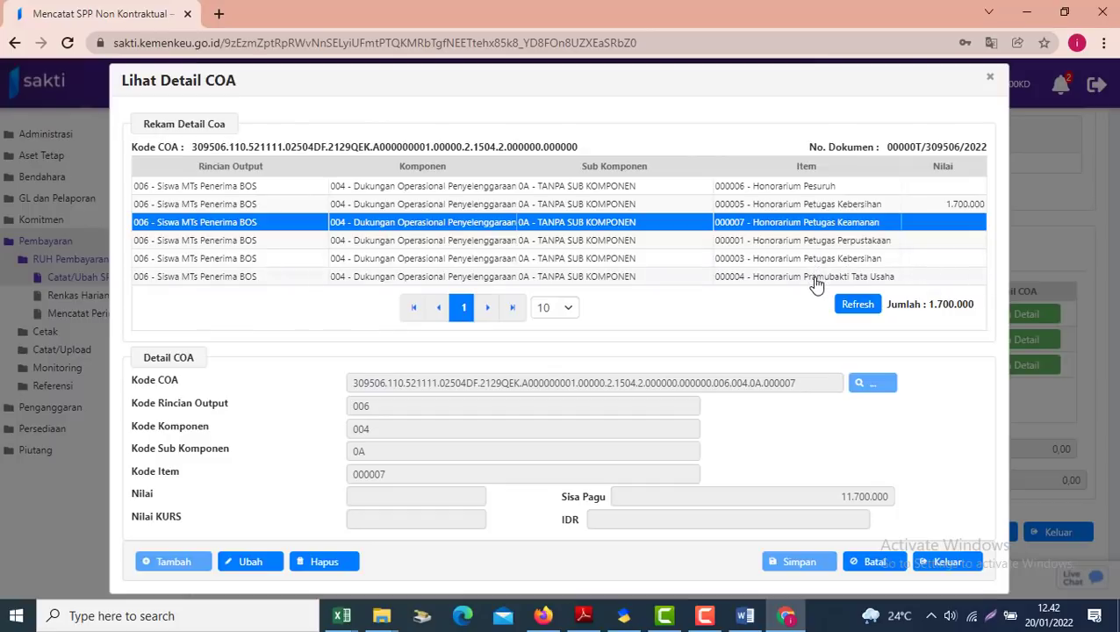
Check the Cleaning Service's 900.000 amount in Excel and review items 000005 and 000003 in SAKTI
click(815, 246)
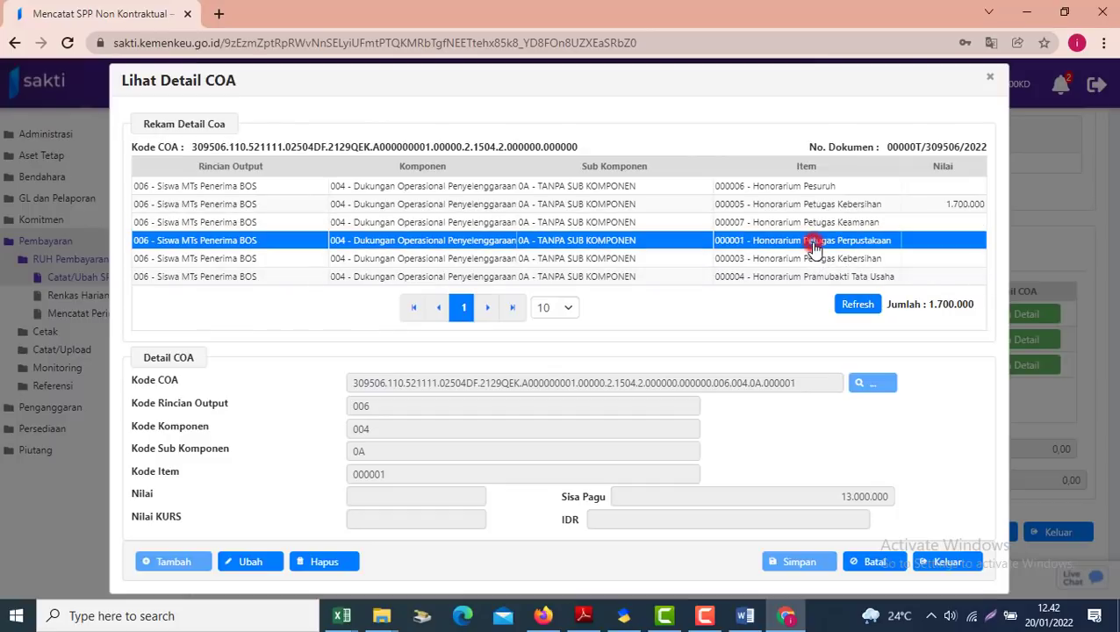
key(alt+Tab)
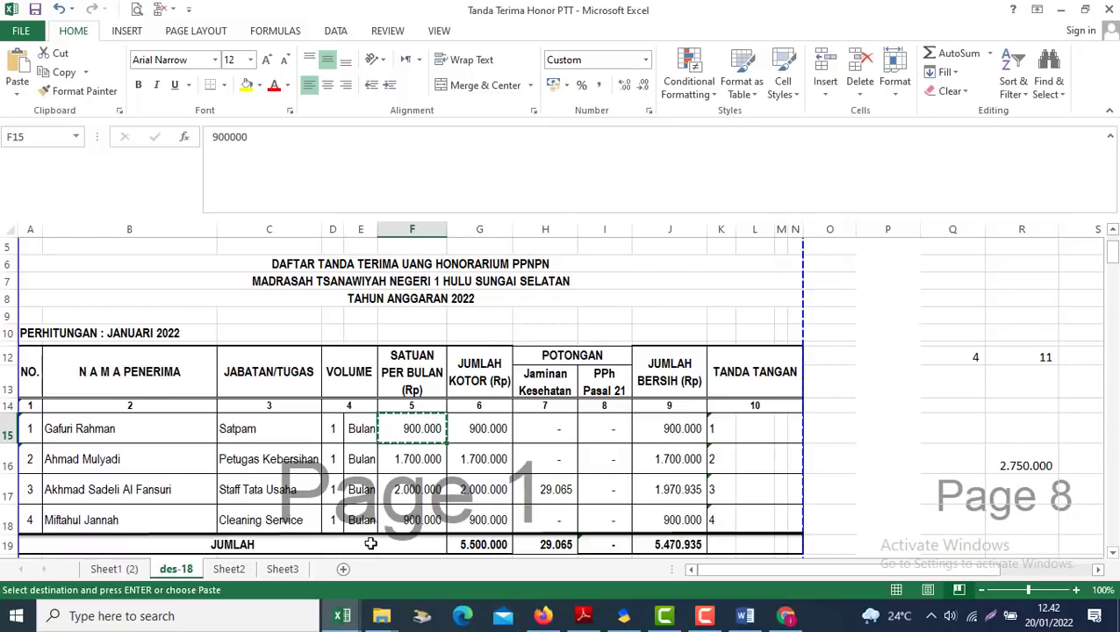
click(414, 520)
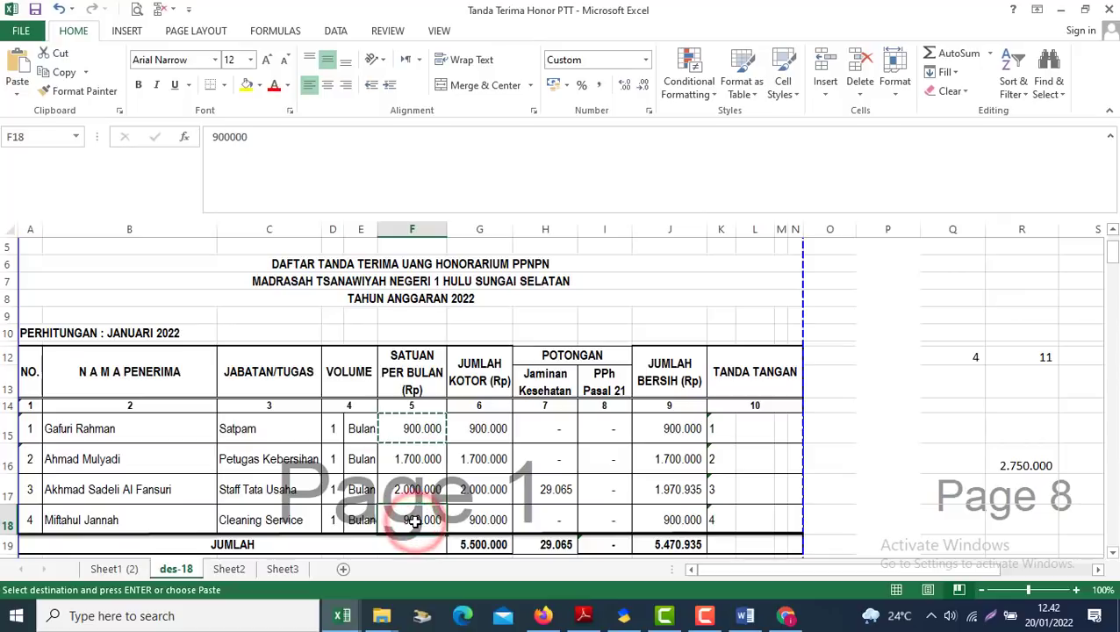
key(alt+Tab)
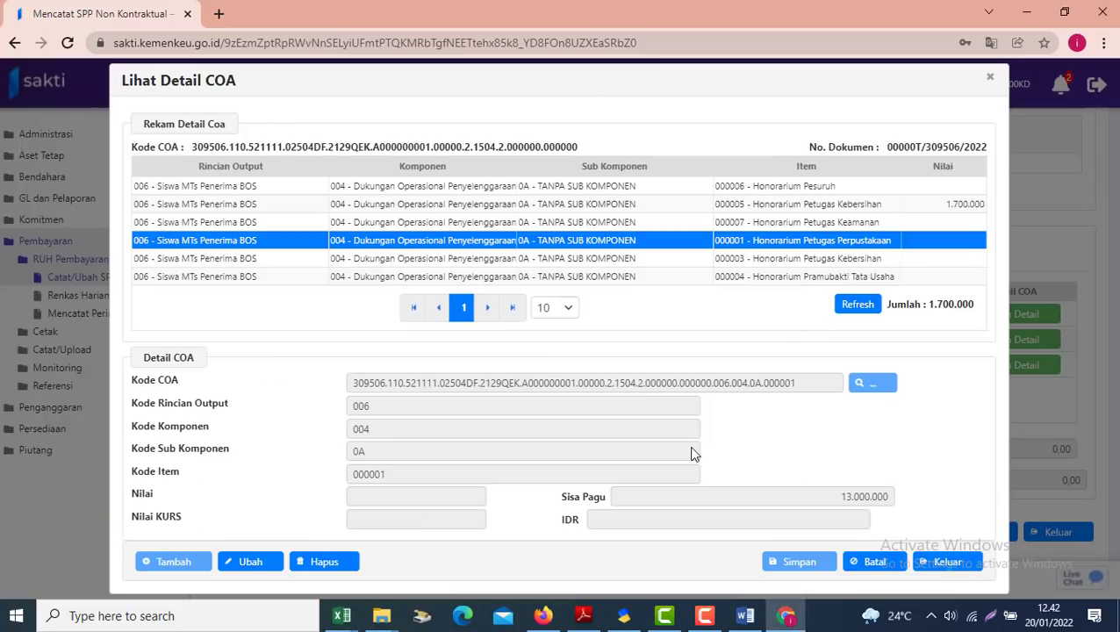
click(797, 259)
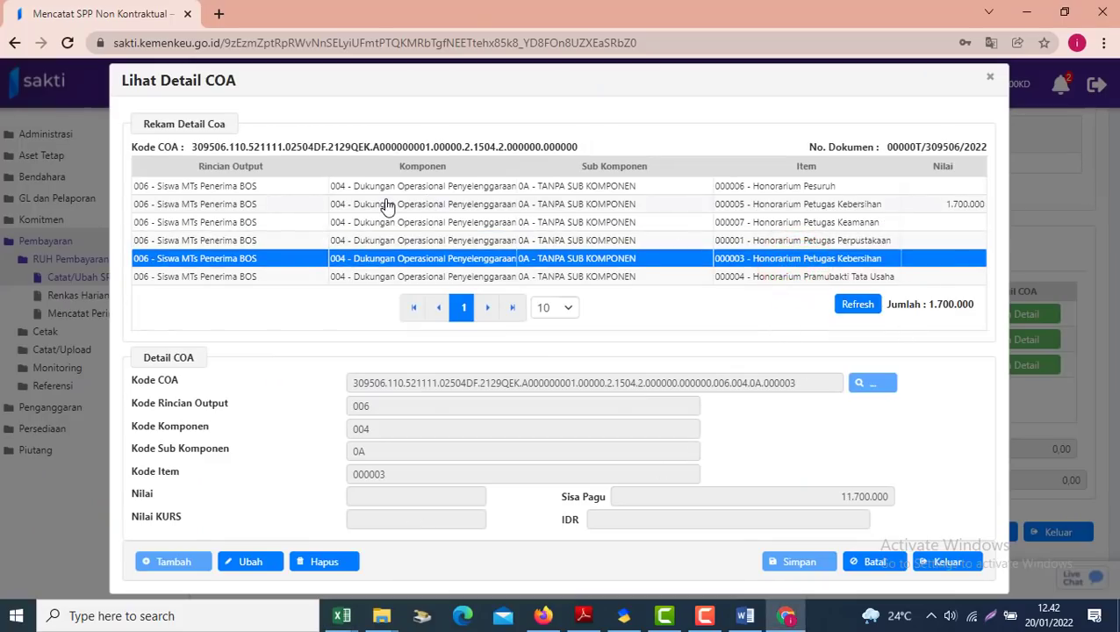
click(919, 204)
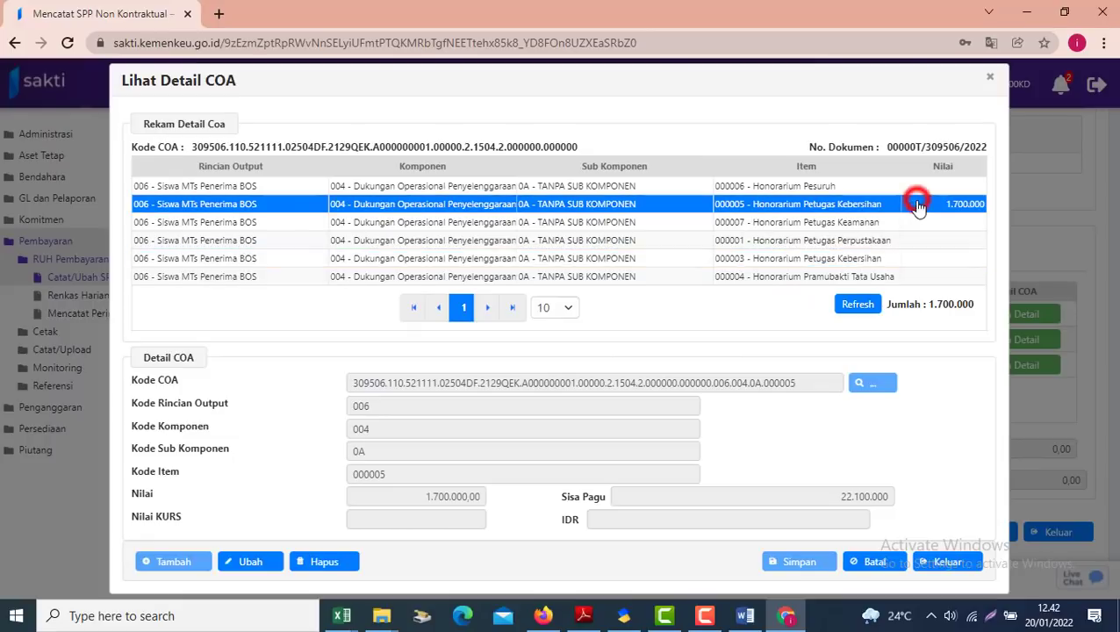
click(850, 262)
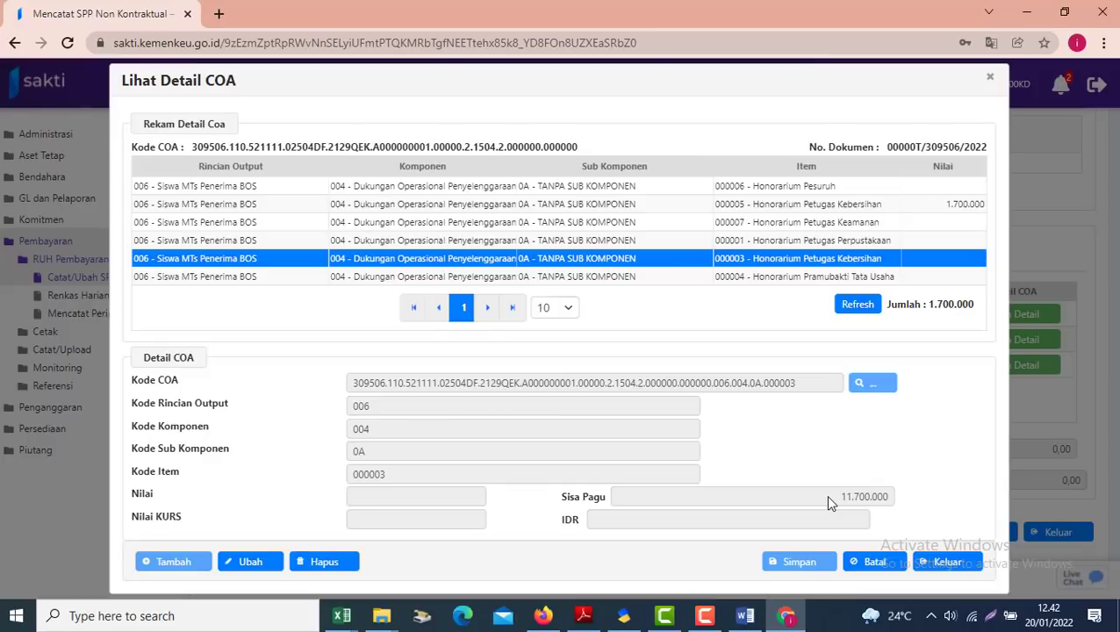
double_click(829, 497)
click(807, 207)
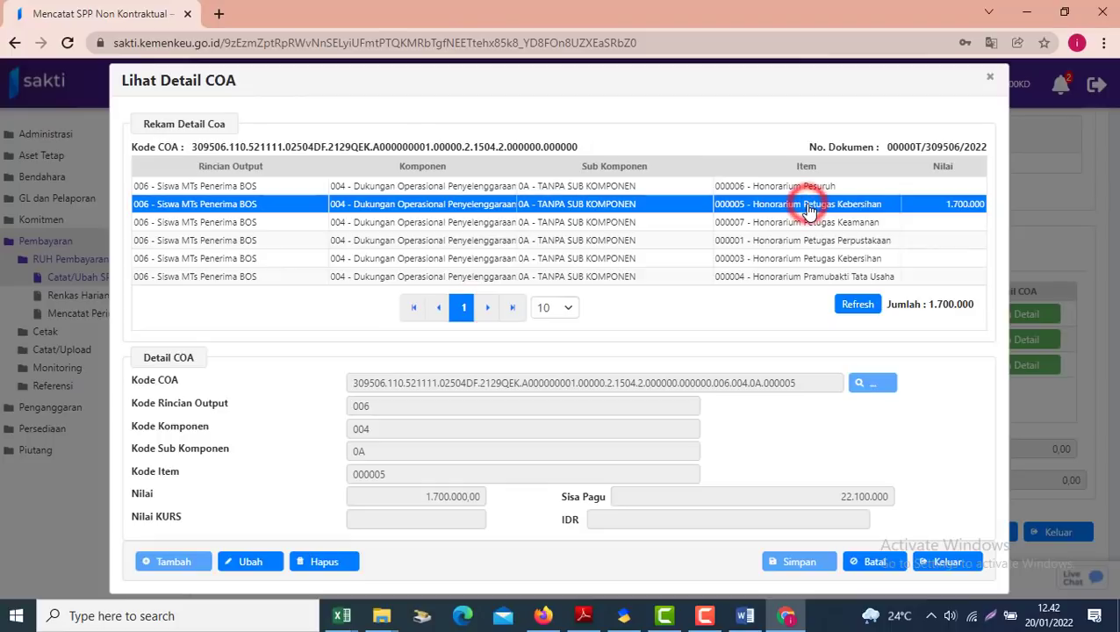
click(824, 261)
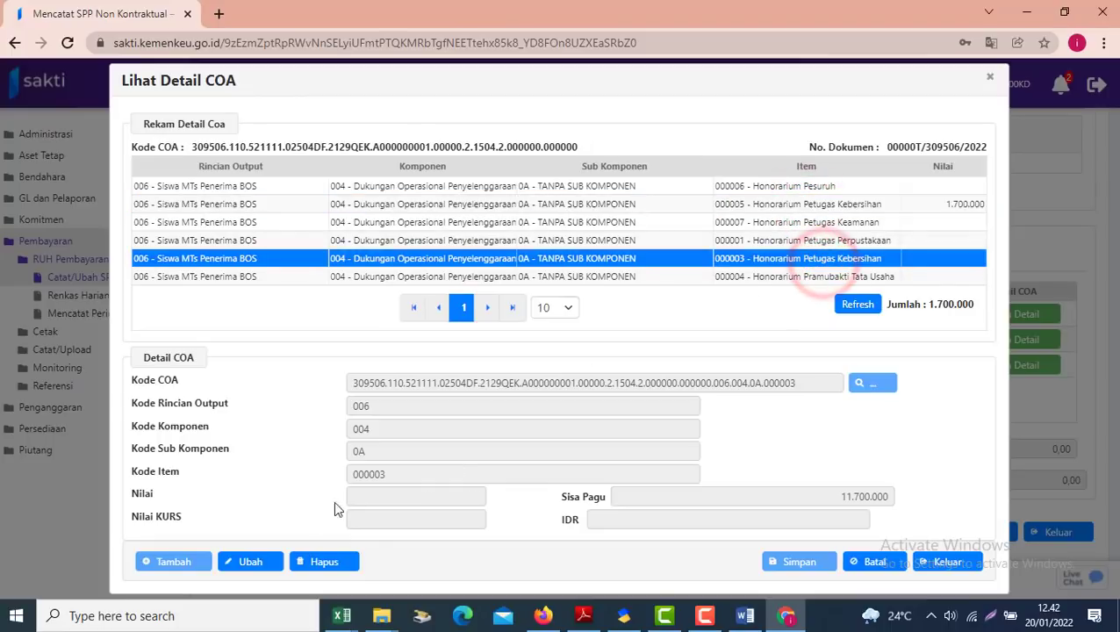
Enter 900.000 as item 000003's Nilai and save, bringing the total to 2.600.000
click(251, 562)
click(372, 498)
text(9000)
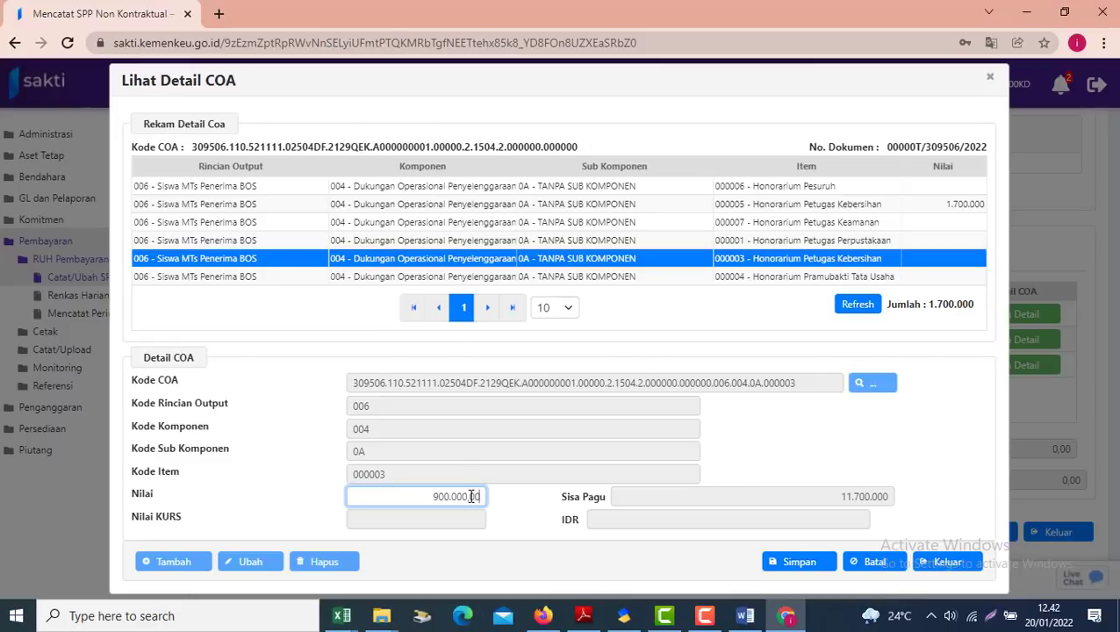
click(812, 568)
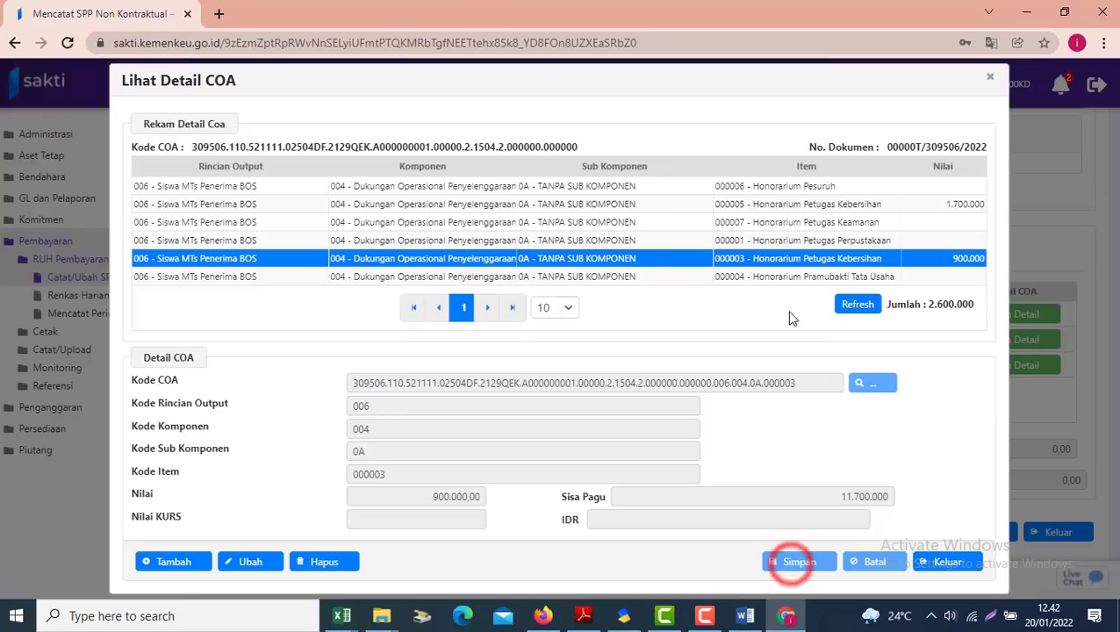
key(alt+Tab)
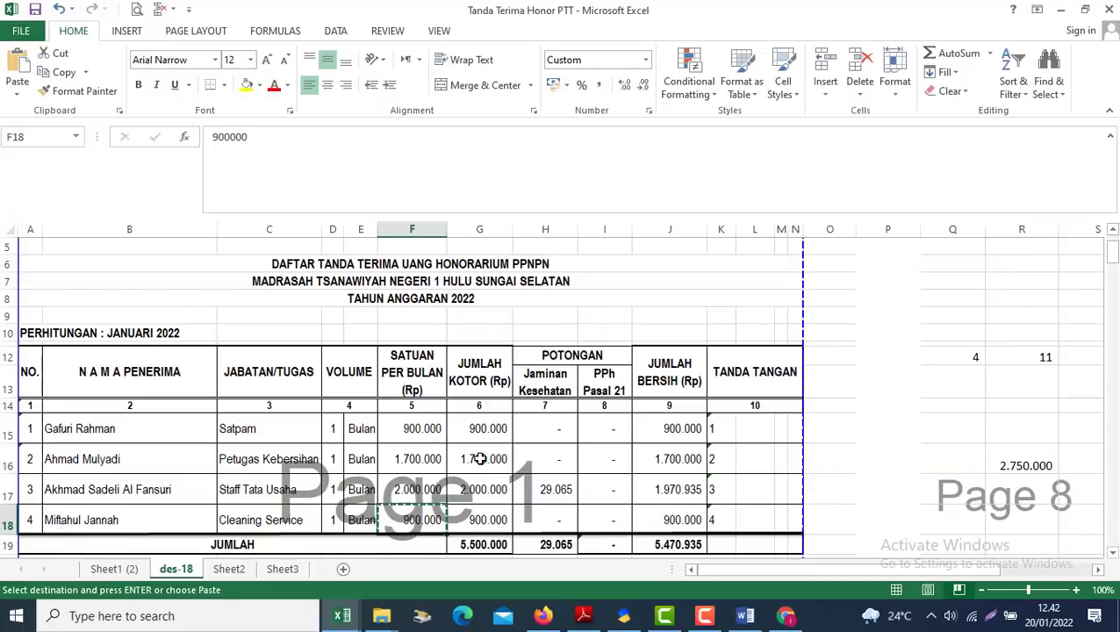
Copy the Staff Tata Usaha's 2.000.000 amount from cell F17 of the receipt workbook
click(425, 452)
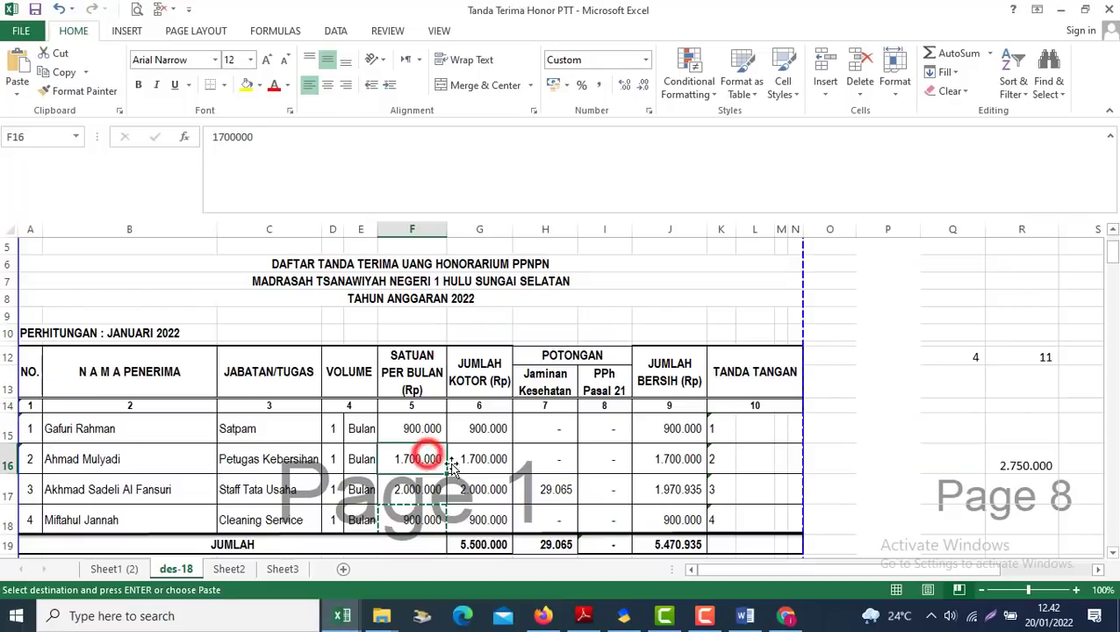
click(409, 491)
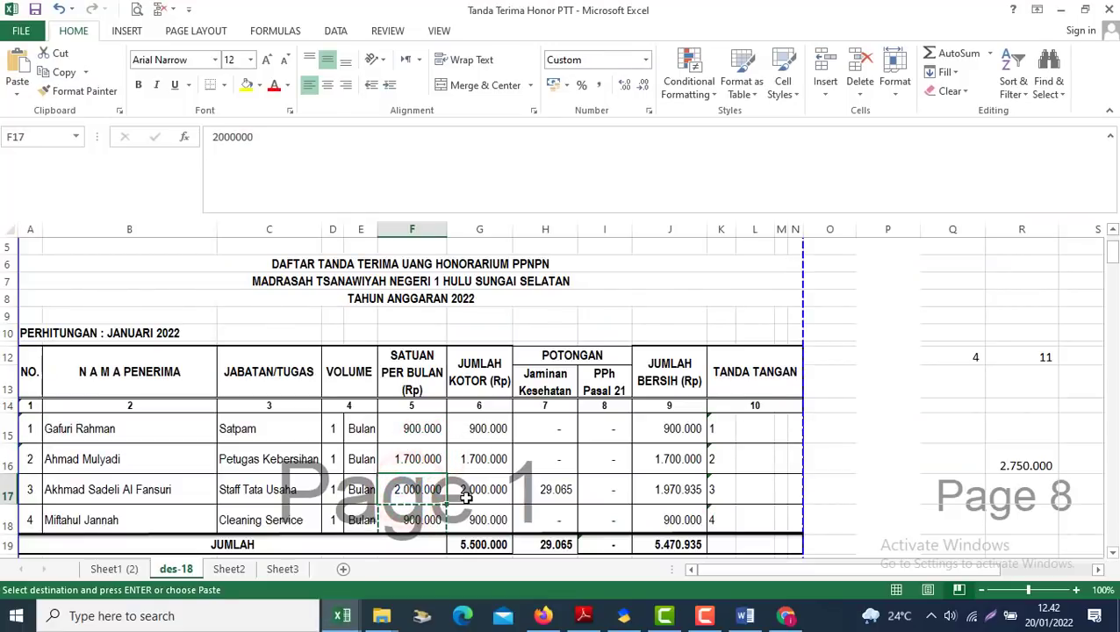
key(ctrl+c)
key(alt+Tab)
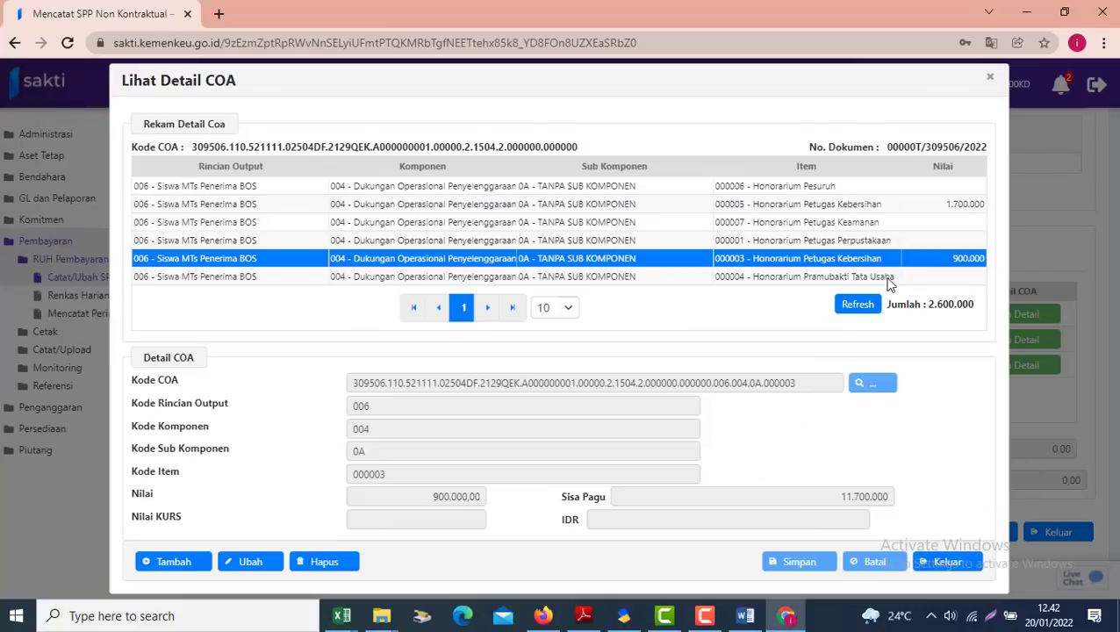
Save 2.000.000 as item 000004 Honorarium Pramubakti Tata Usaha's Nilai, totalling 4.600.000
click(806, 277)
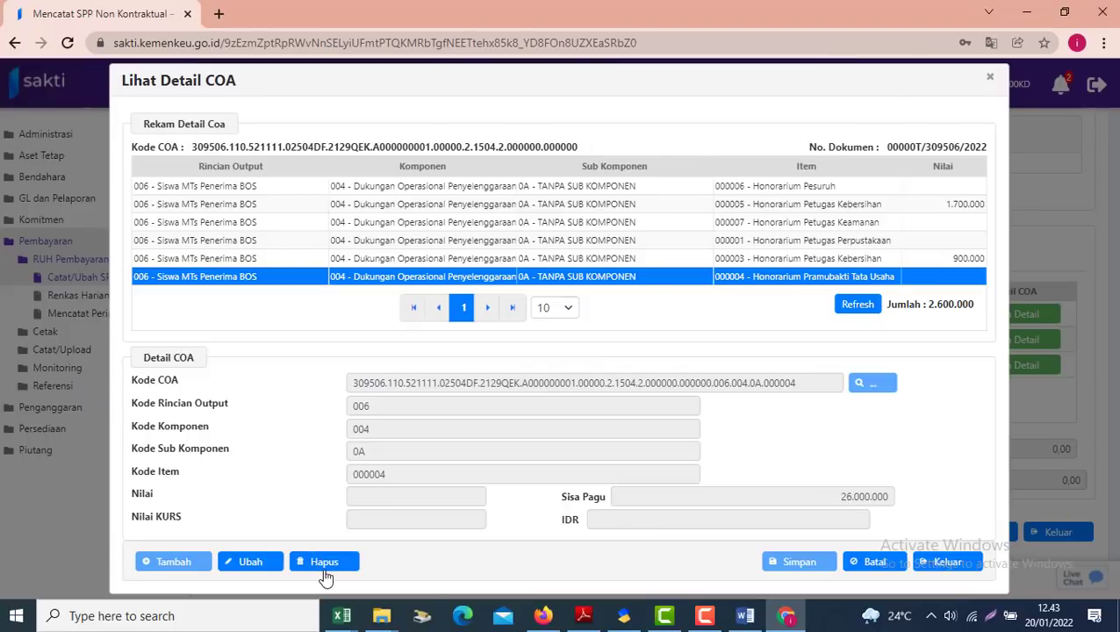
click(250, 562)
click(387, 500)
text(200000,00)
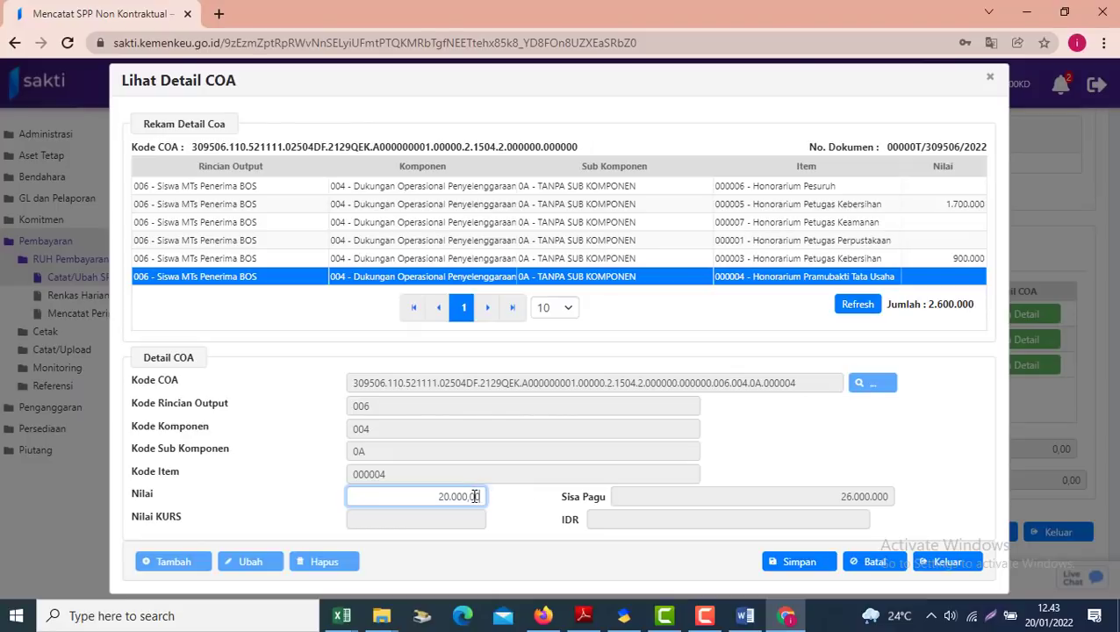
click(477, 497)
text(00)
click(794, 564)
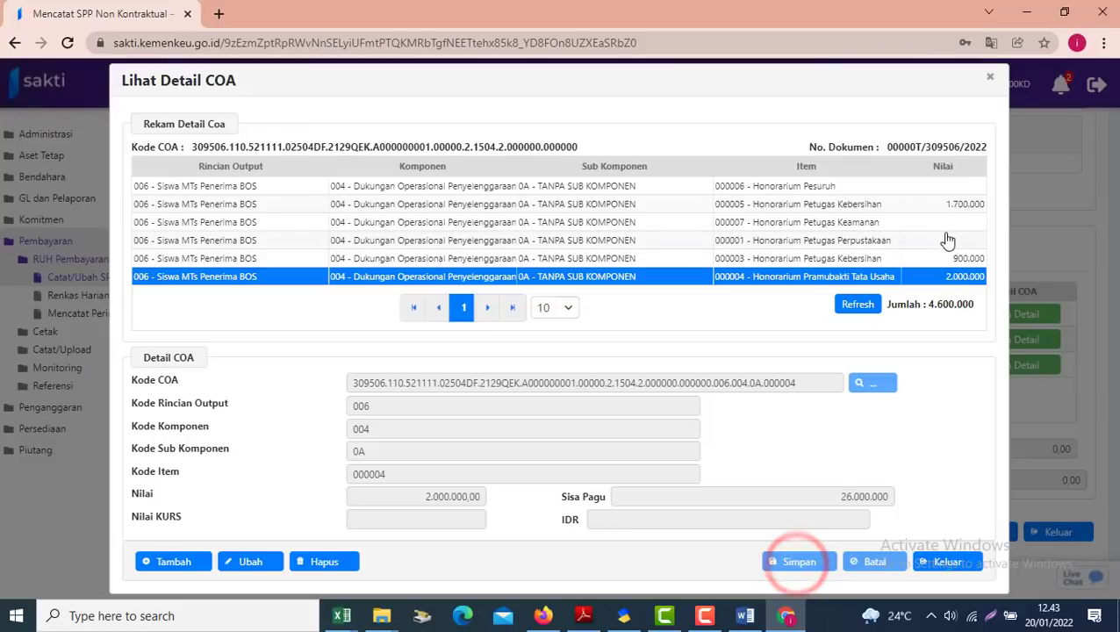
click(926, 227)
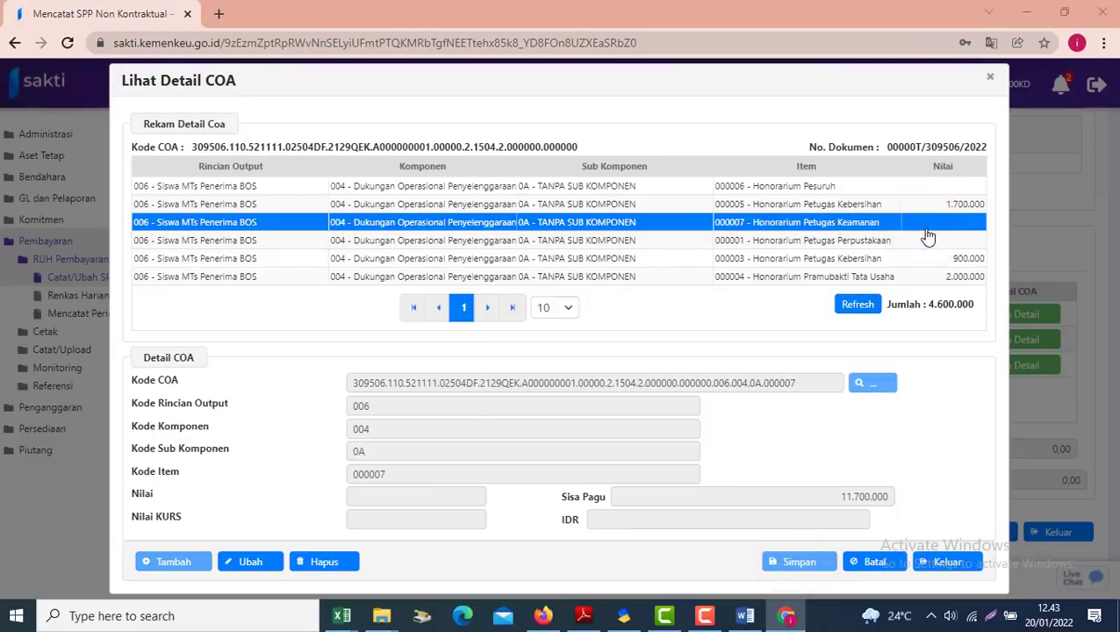
Confirm 900.000 in Excel F15 and save it for item 000007, bringing the total to 5.500.000
key(alt+Tab)
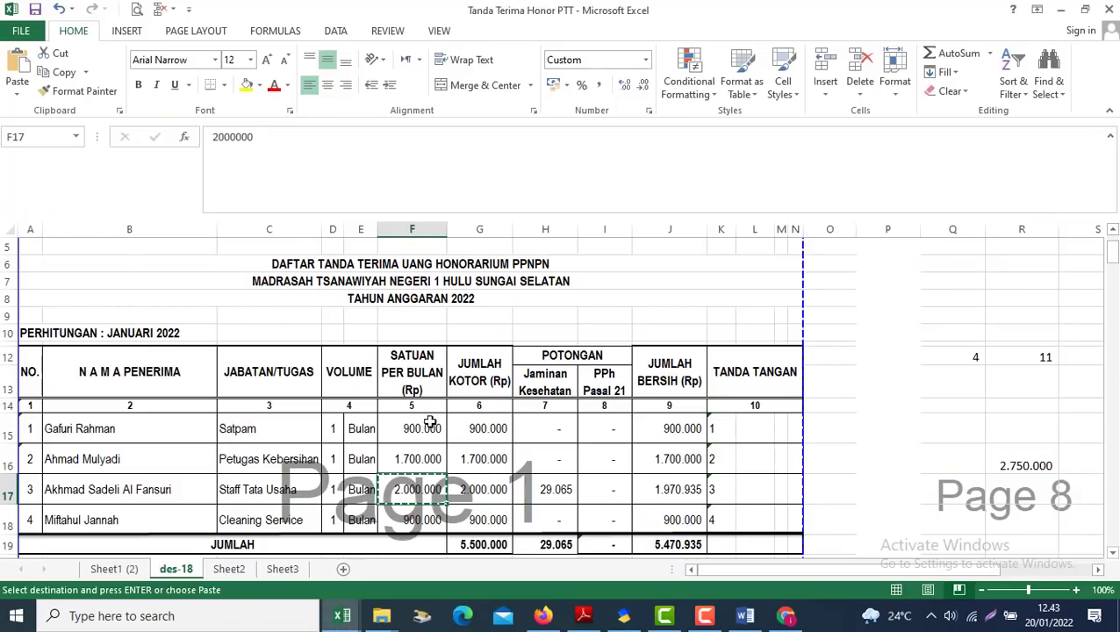
click(421, 428)
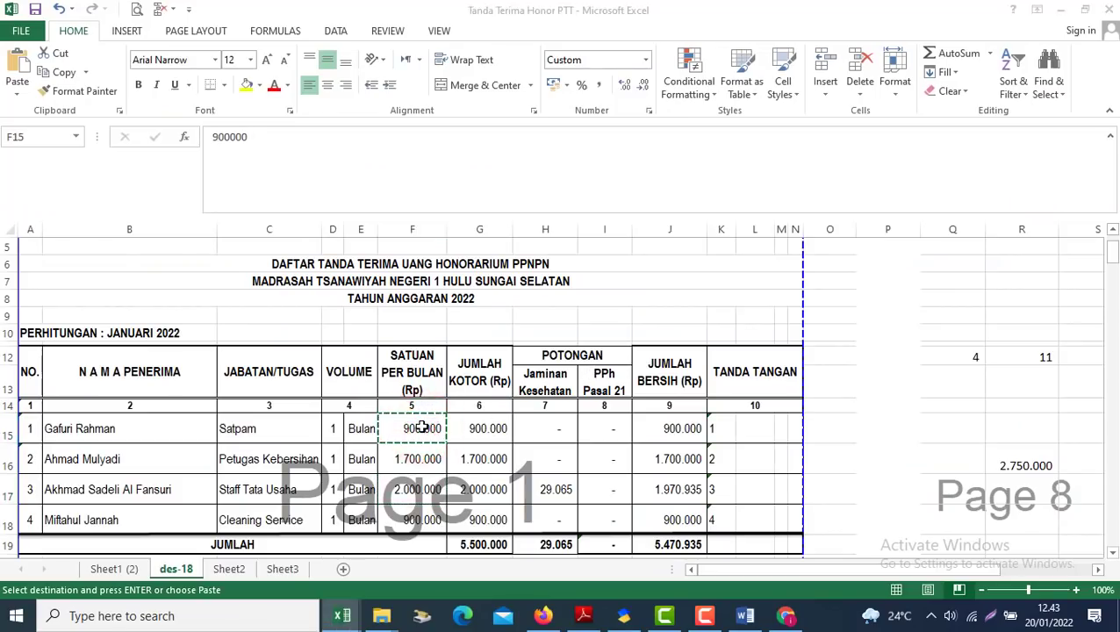
key(alt+Tab)
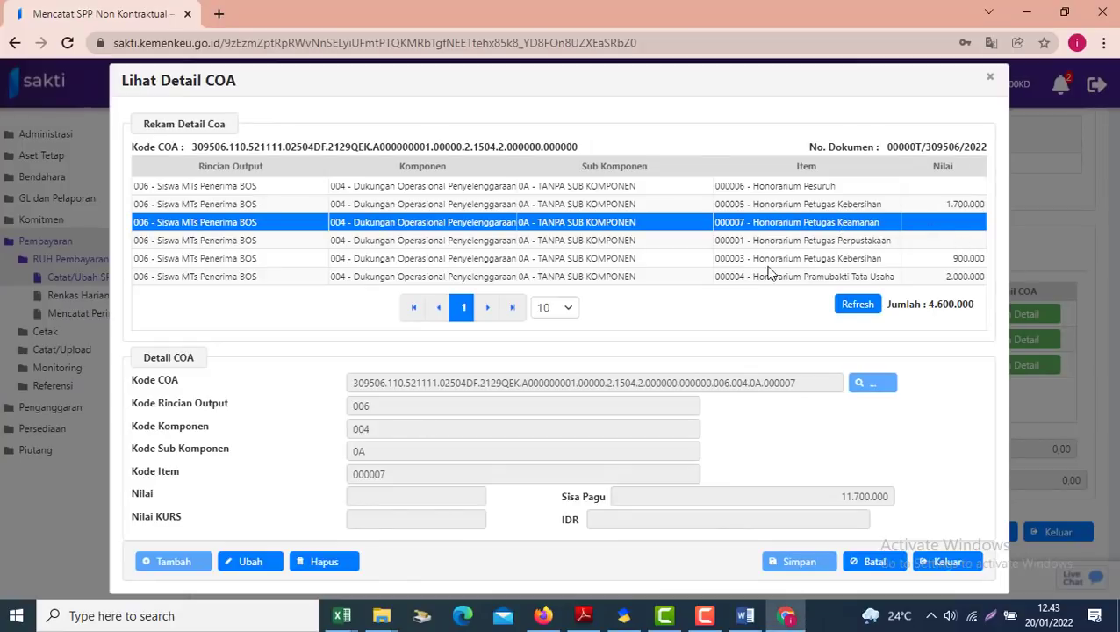
click(253, 560)
click(439, 496)
text(9000)
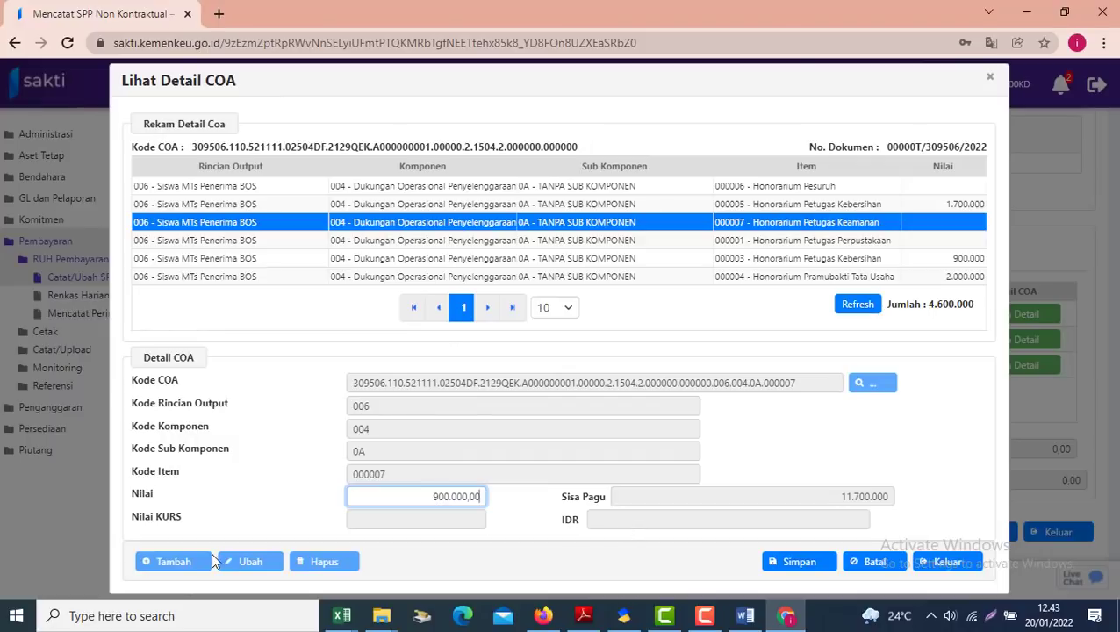
click(790, 561)
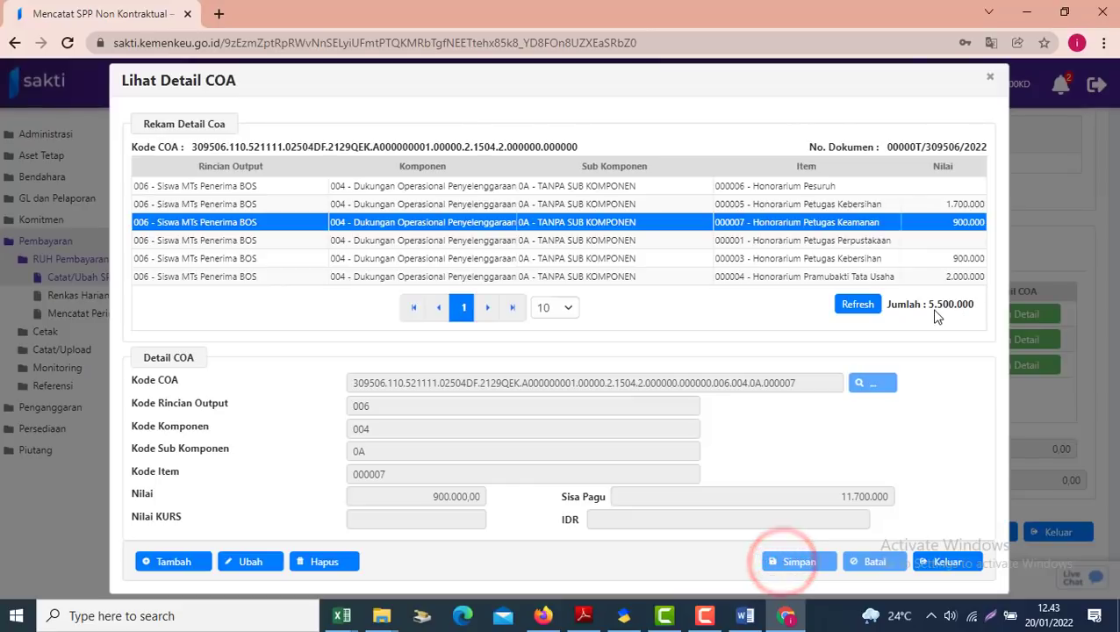
key(alt+Tab)
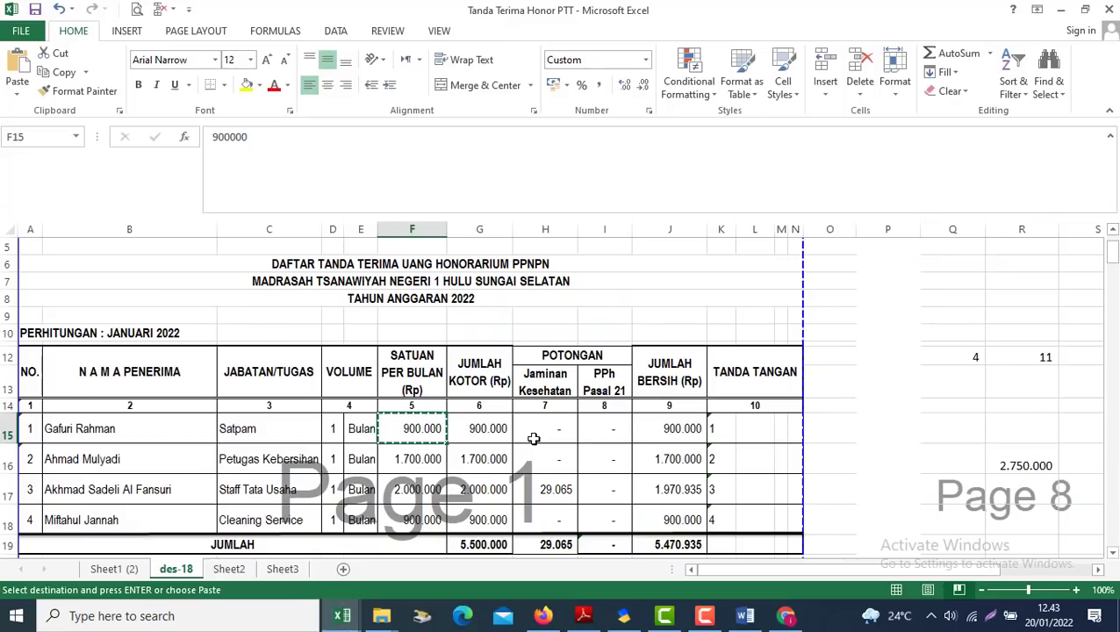
Delete the zero-value items 000006 Honorarium Pesuruh and 000001 Petugas Perpustakaan, then close Lihat Detail COA
key(alt+Tab)
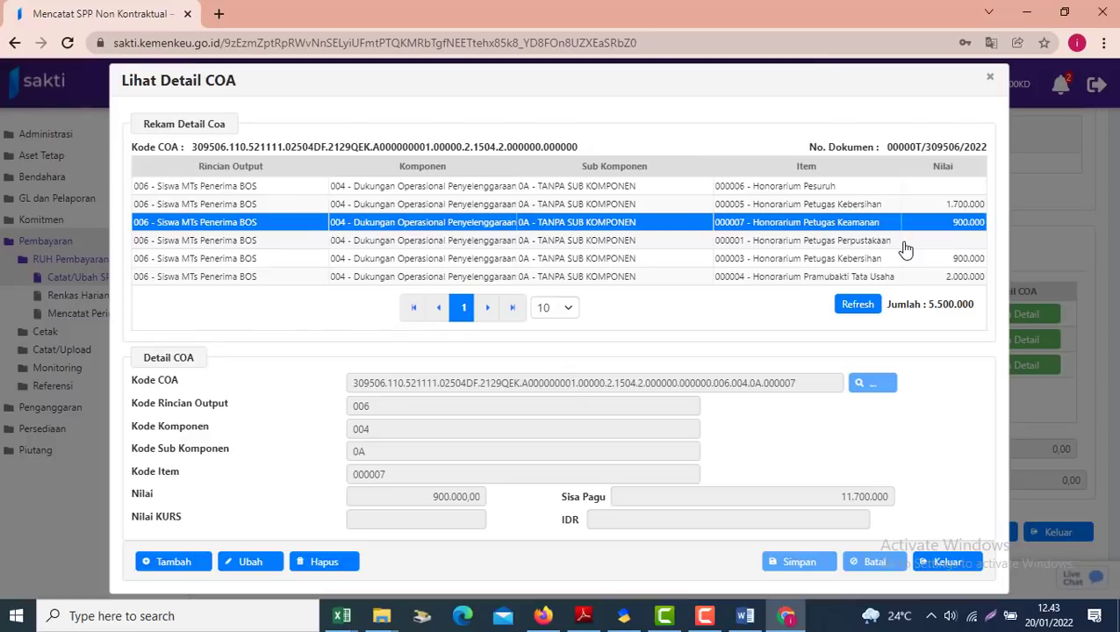
click(945, 565)
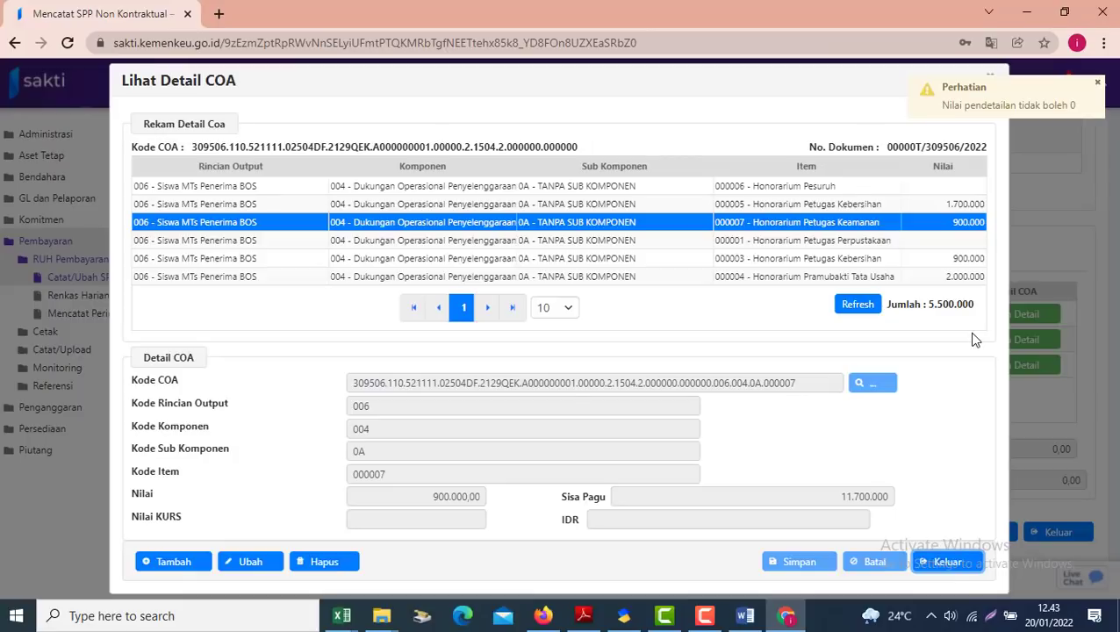
click(785, 190)
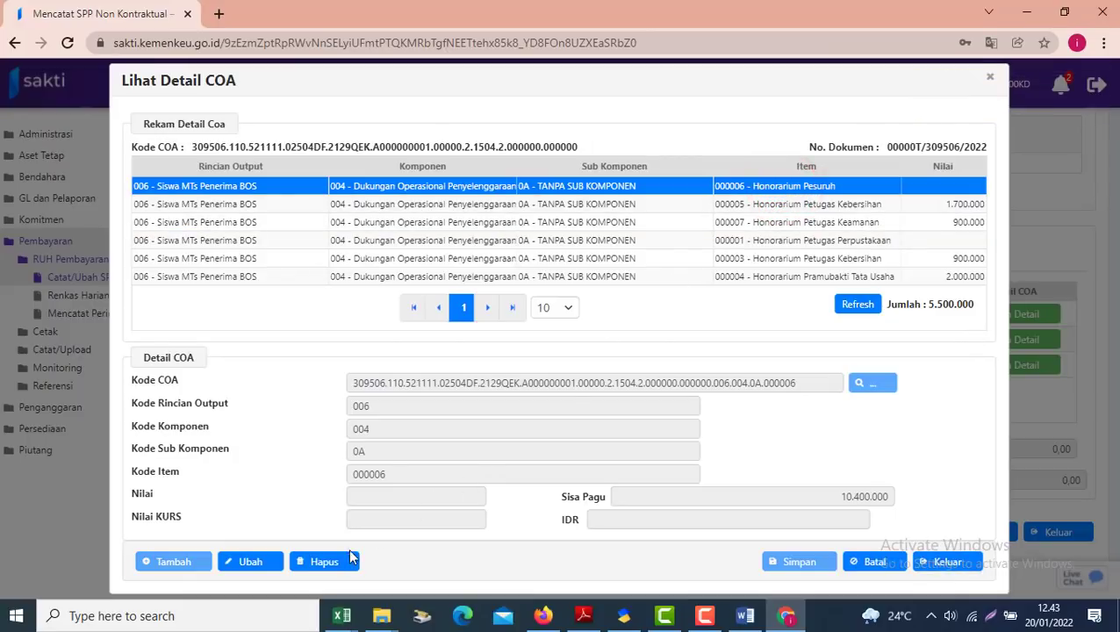
click(331, 563)
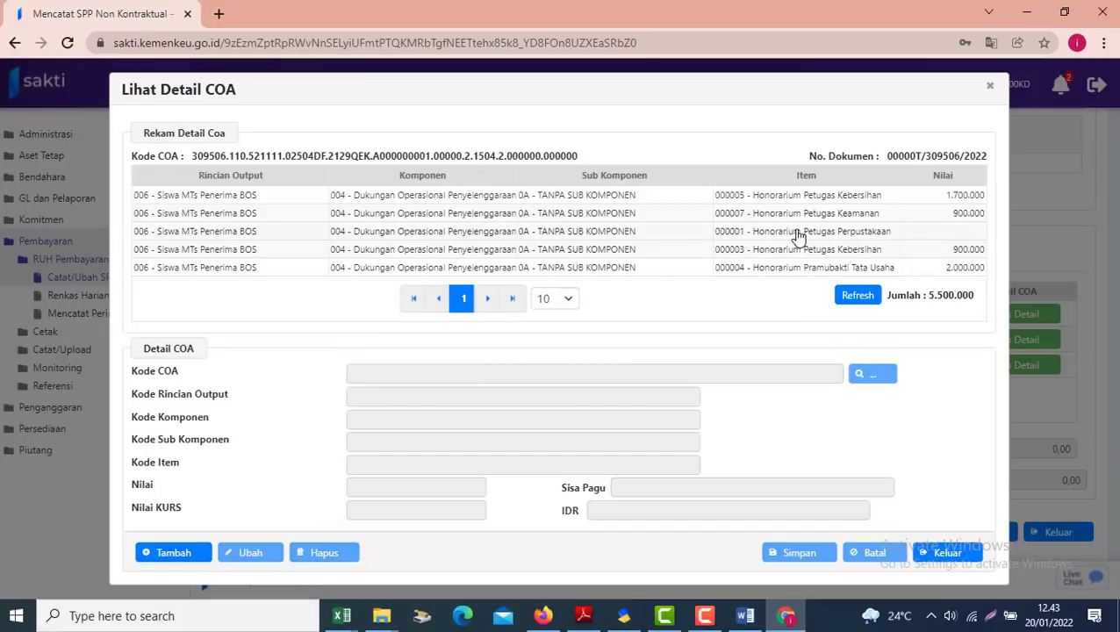
click(795, 234)
click(307, 561)
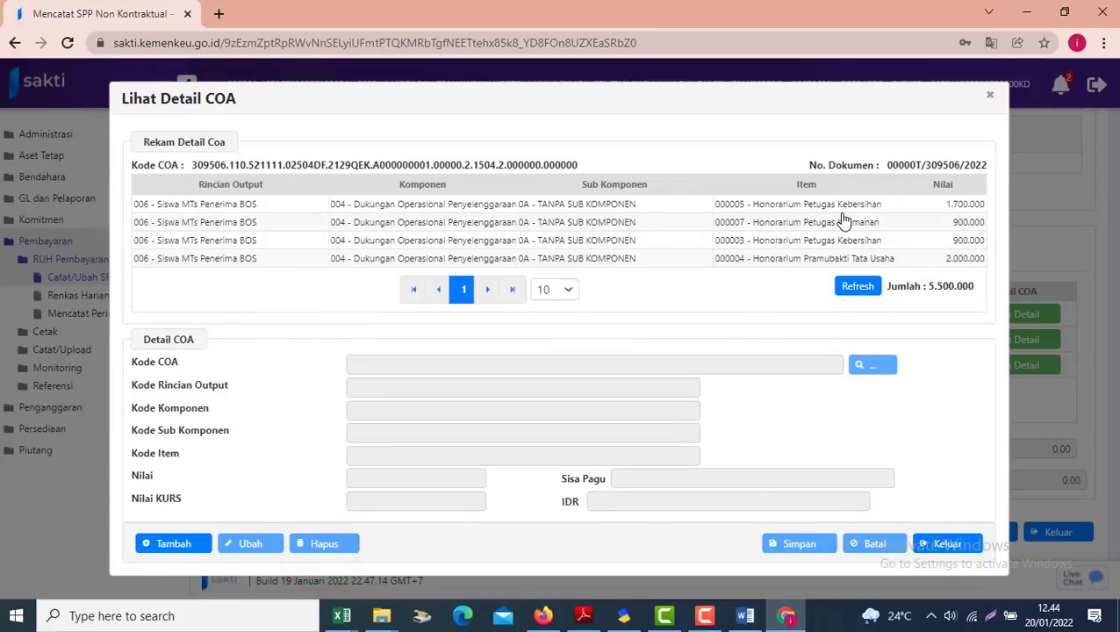
click(841, 220)
click(950, 539)
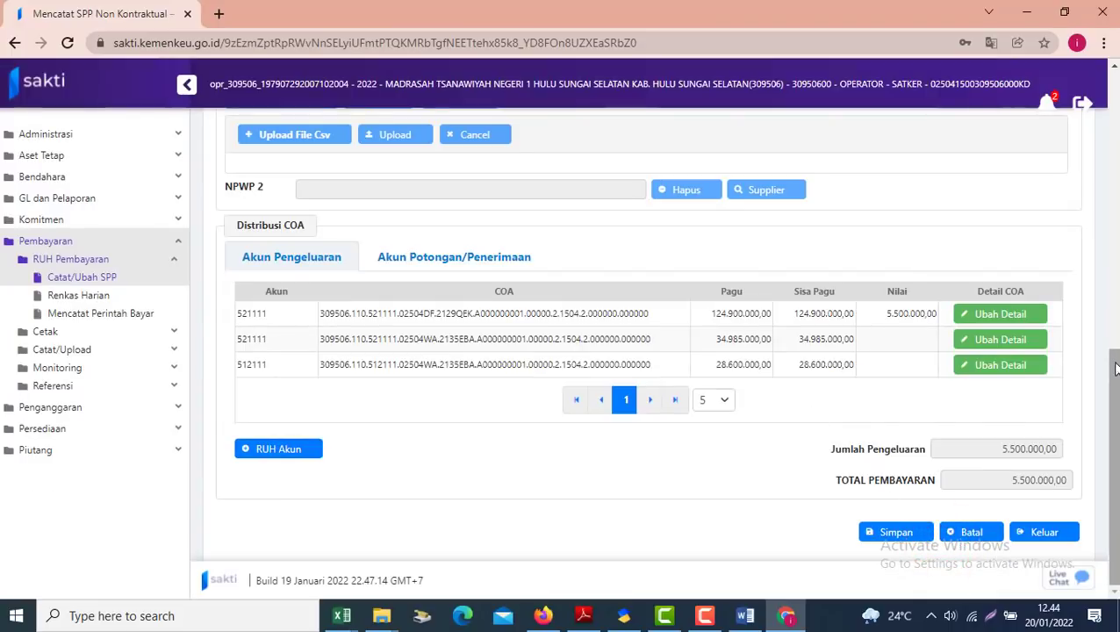
Start a new Akun Potongan/Penerimaan entry with RUH Akun and bring up the PPNPN payment report
drag(1111, 369, 1111, 345)
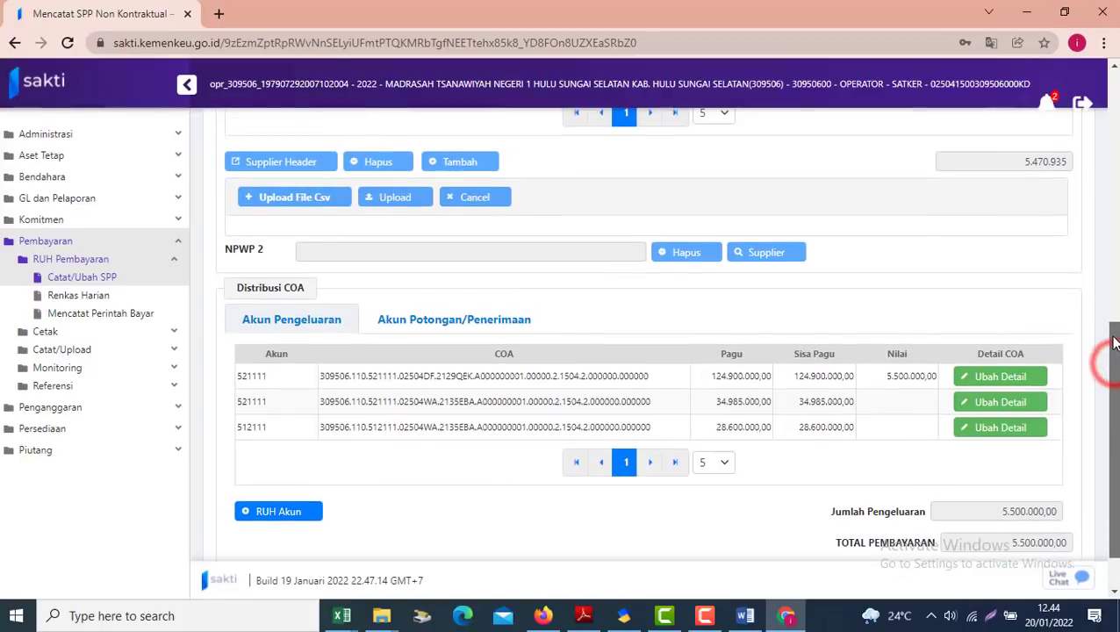
click(452, 322)
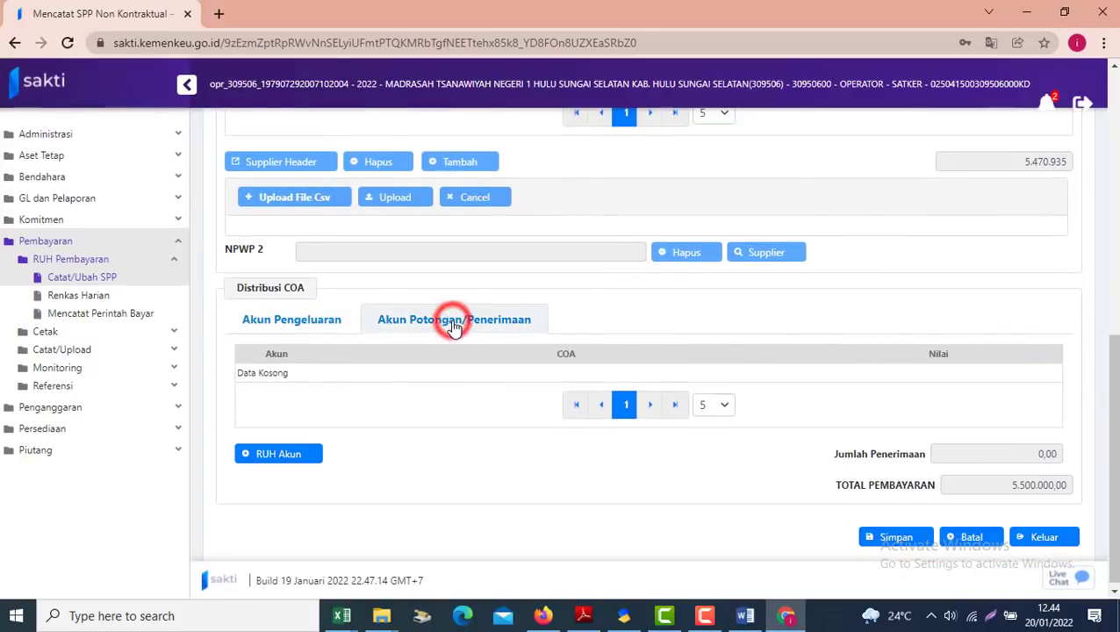
click(268, 458)
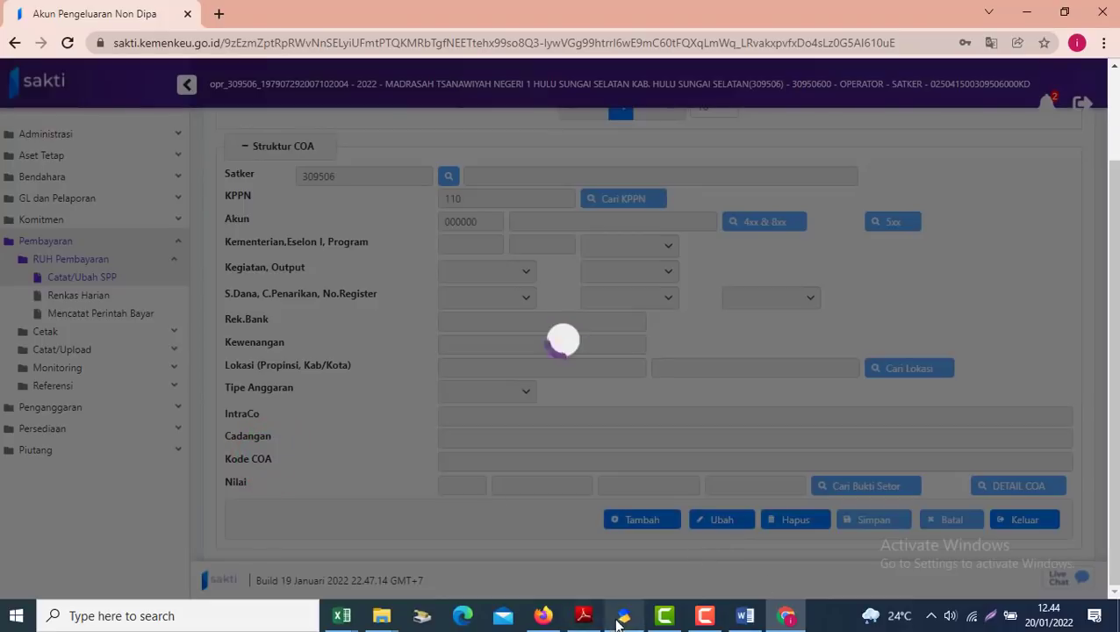
click(624, 615)
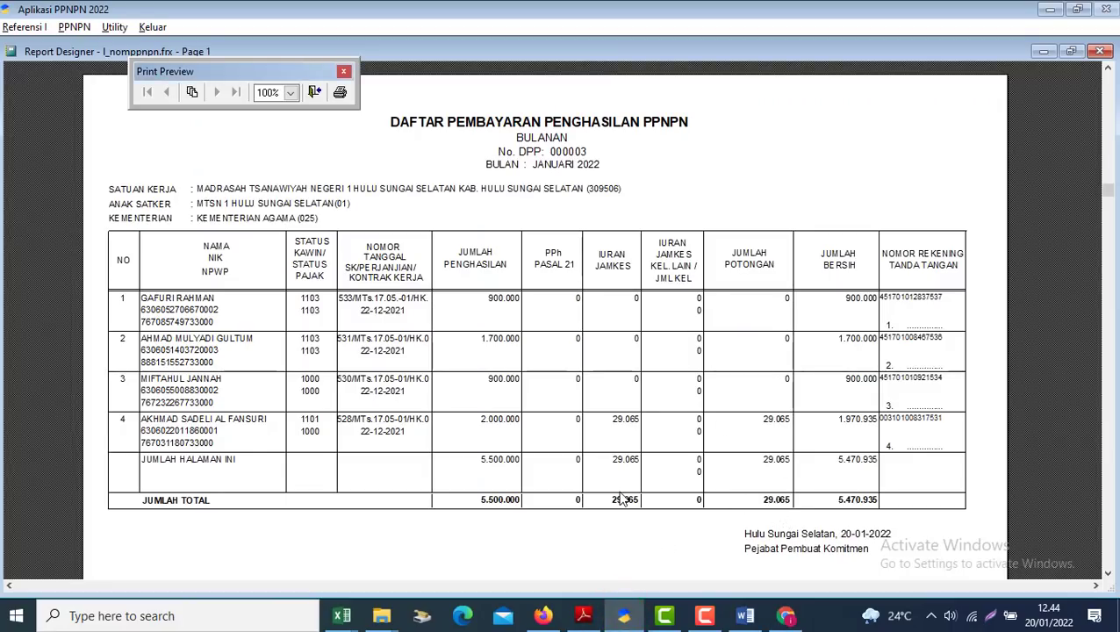
Check deduction account 811141 in SPM 00155.pdf against the report's 29.065 Jamkes deduction
click(583, 615)
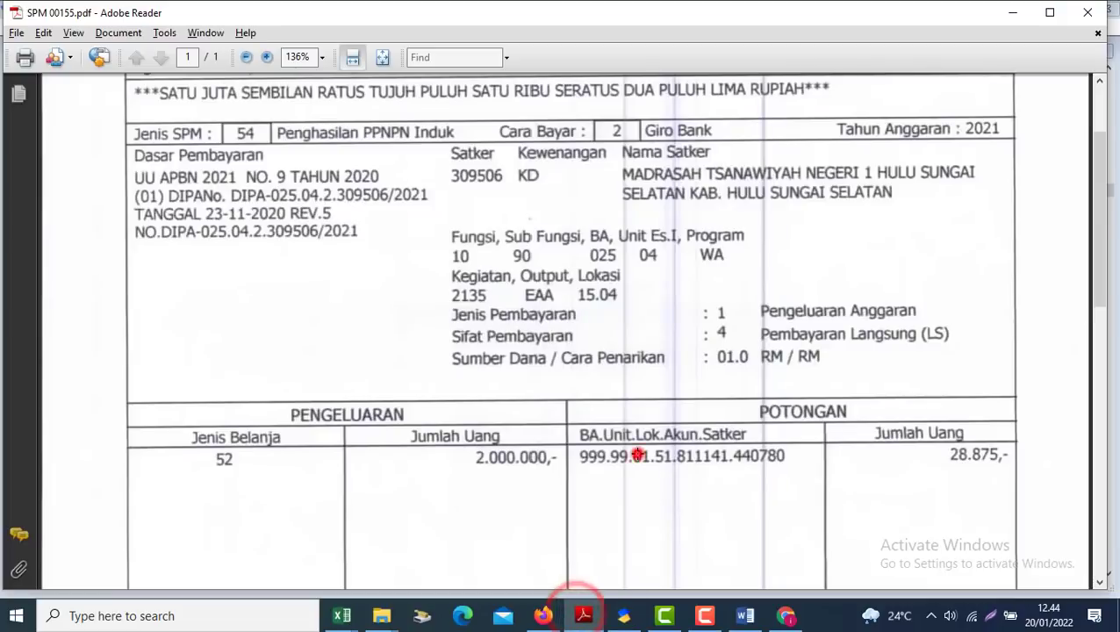
click(638, 455)
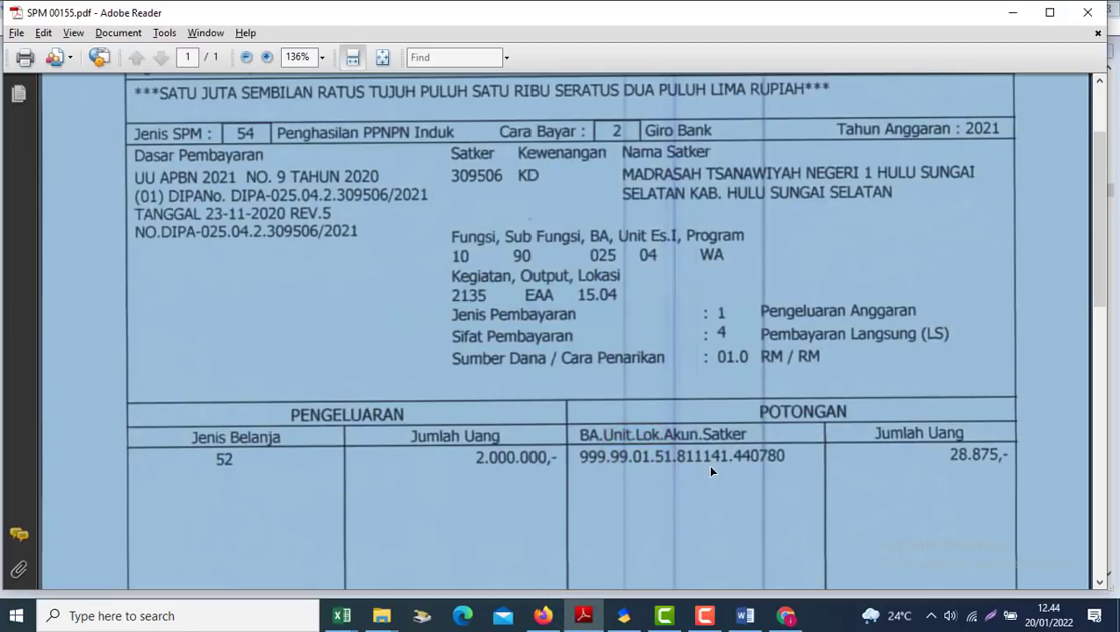
click(623, 616)
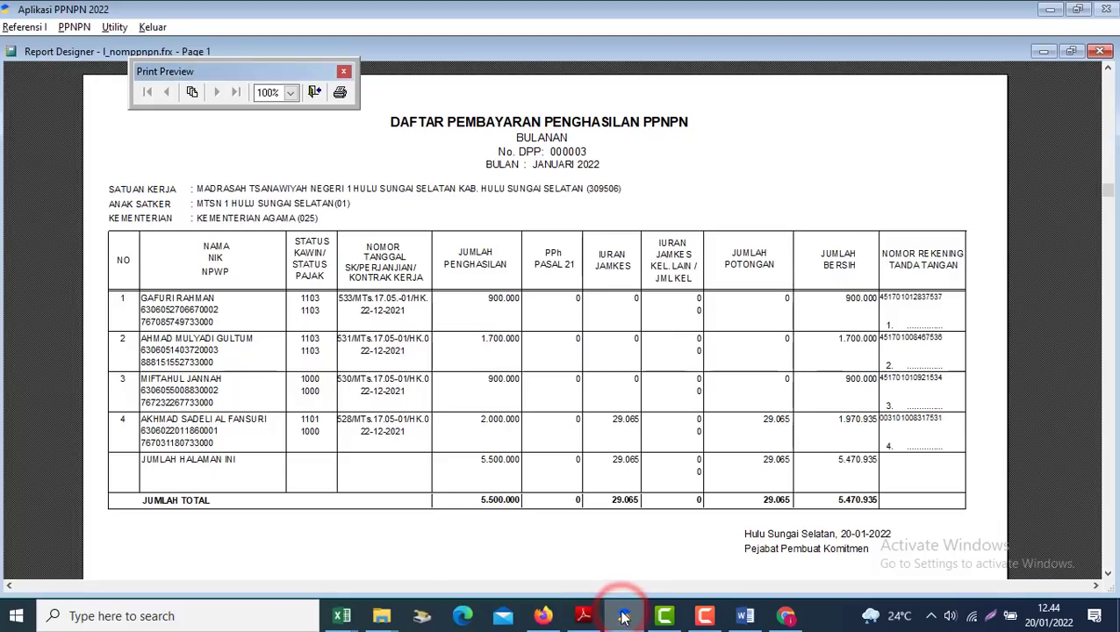
click(786, 616)
mouse_move(1113, 426)
mouse_down()
mouse_move(1105, 287)
mouse_move(1114, 428)
mouse_up()
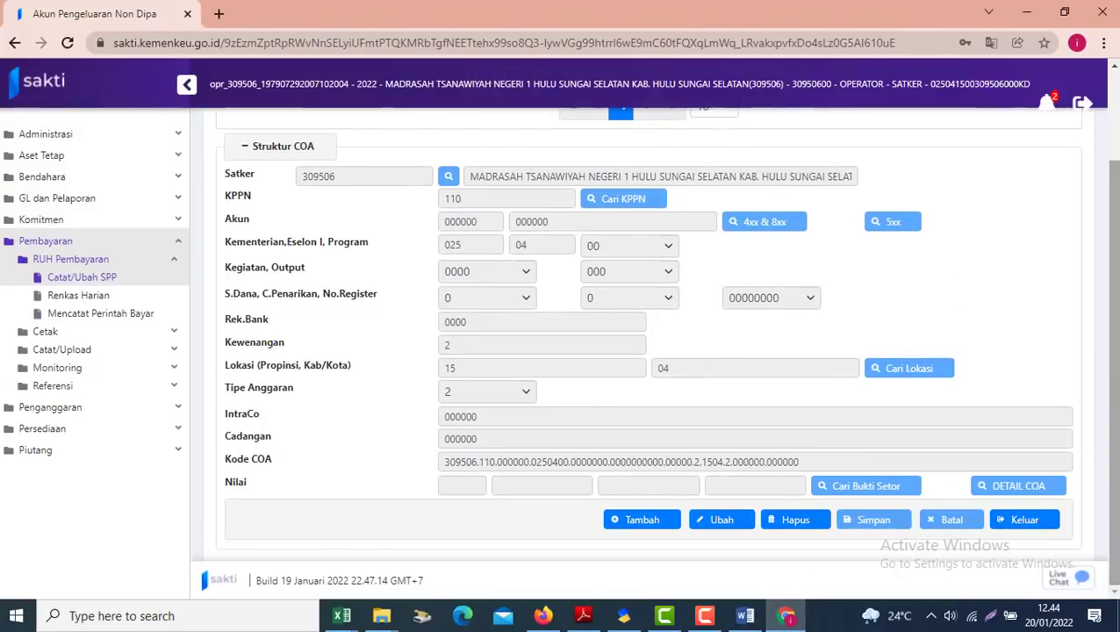
Pick receipt account 811141 for the new deduction by searching '8111' in the account picker
scroll(1102, 512, up, 2)
scroll(1102, 512, down, 2)
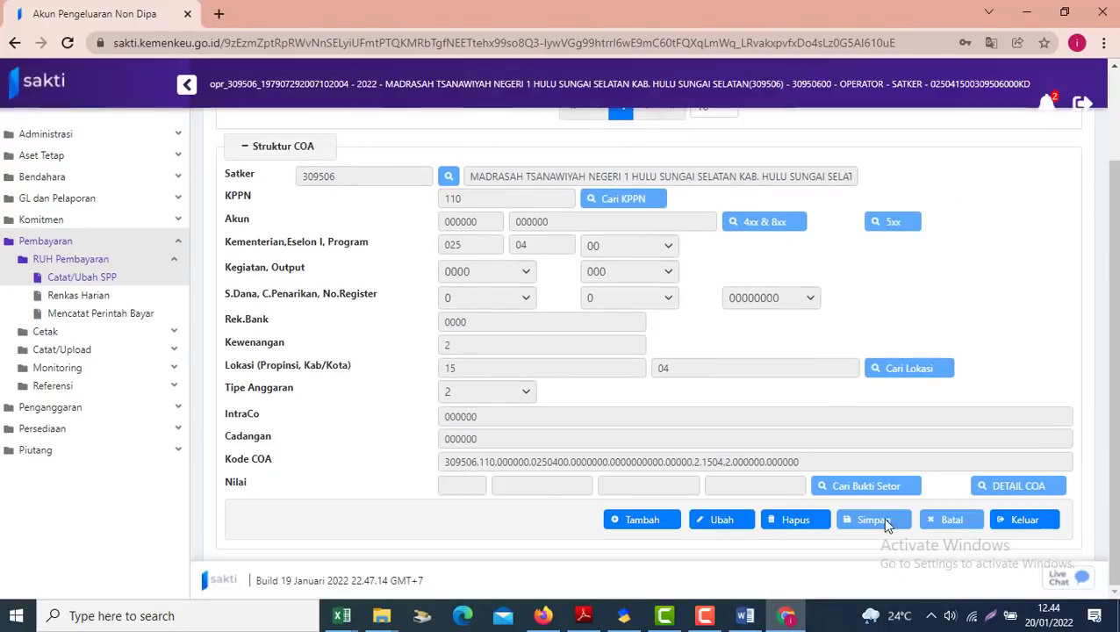
click(646, 524)
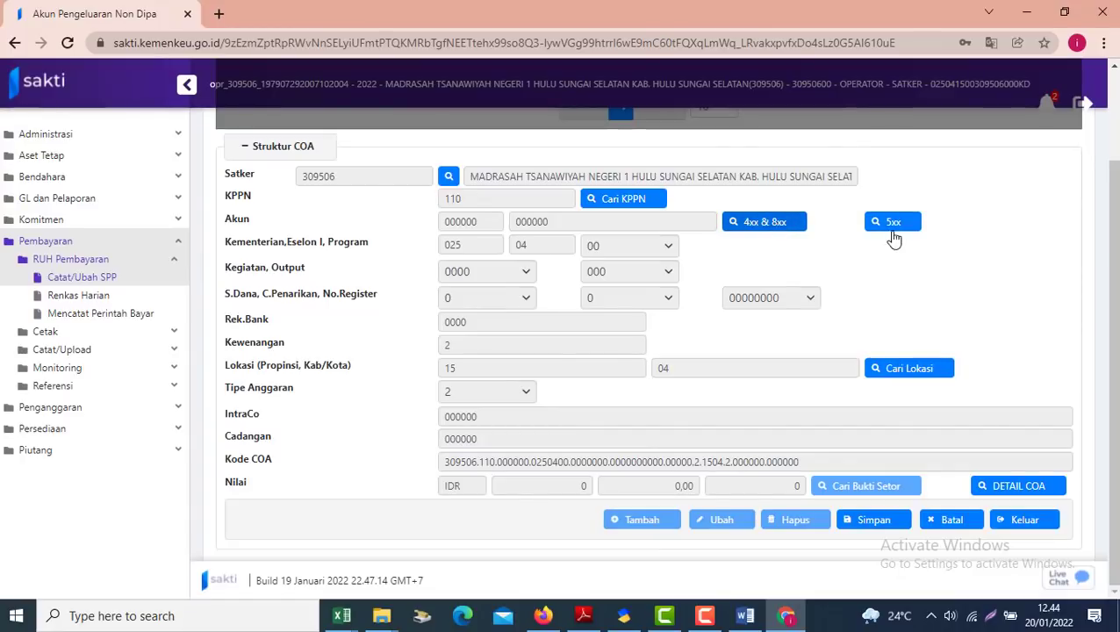
click(759, 224)
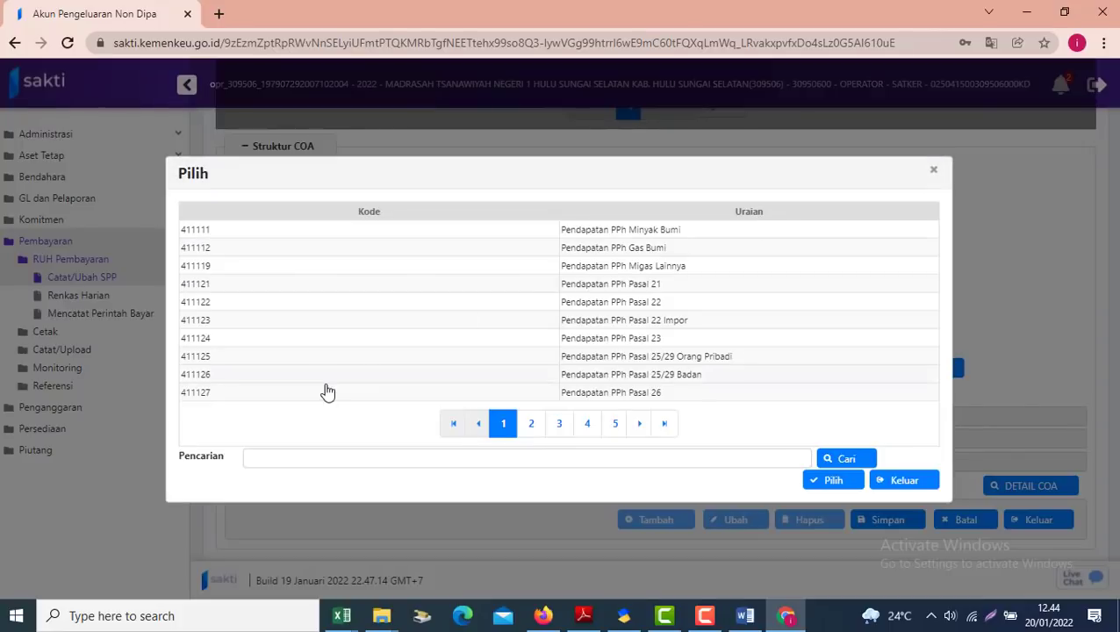
click(287, 455)
text(811141)
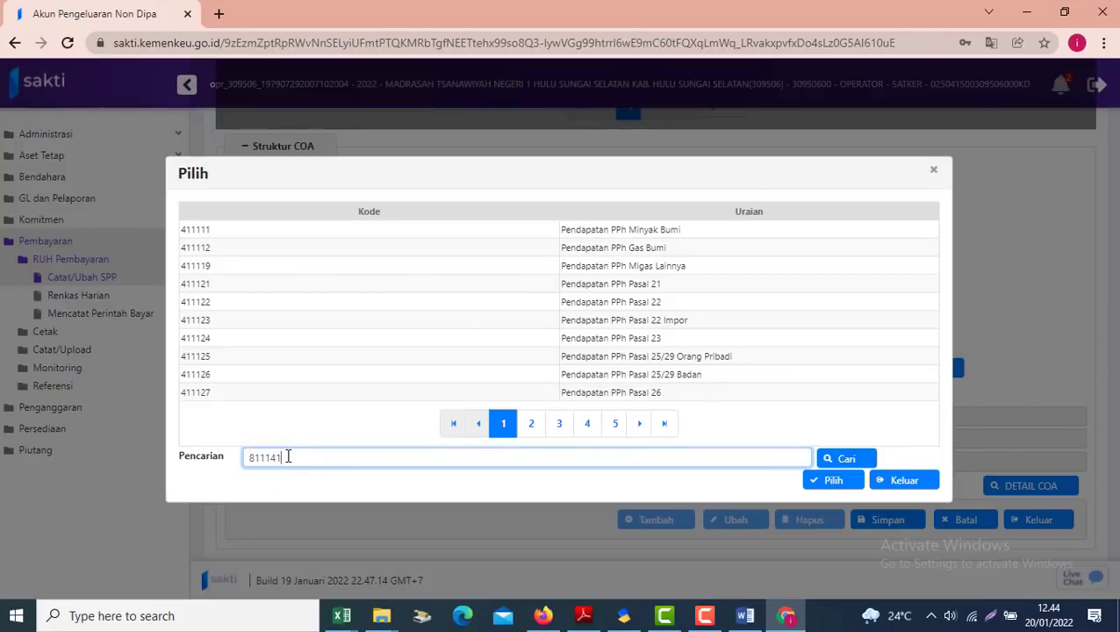
click(846, 459)
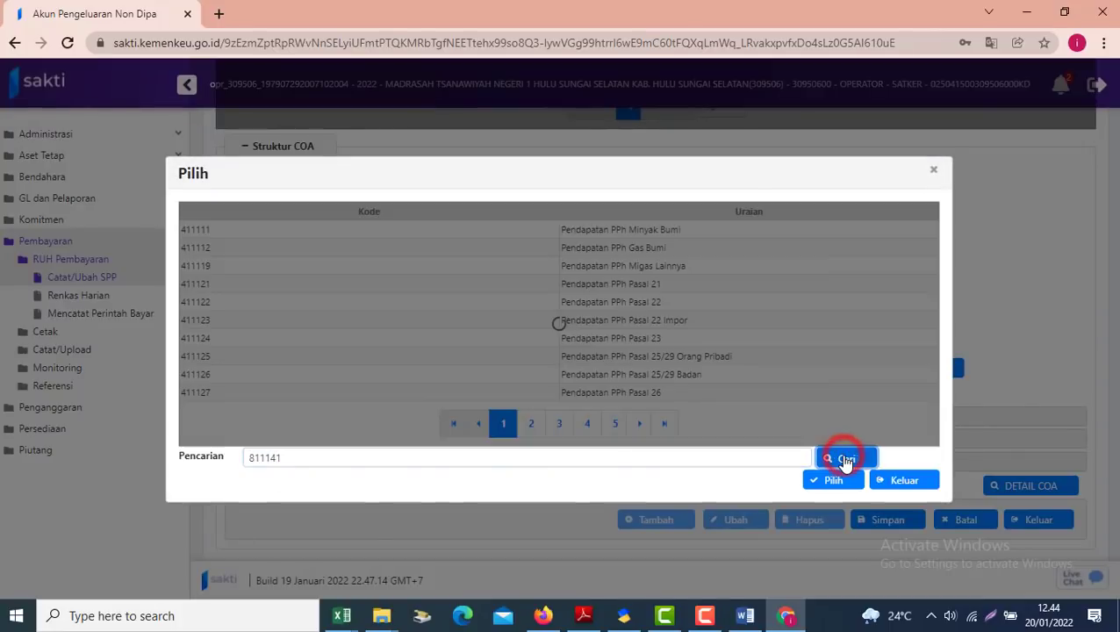
click(614, 315)
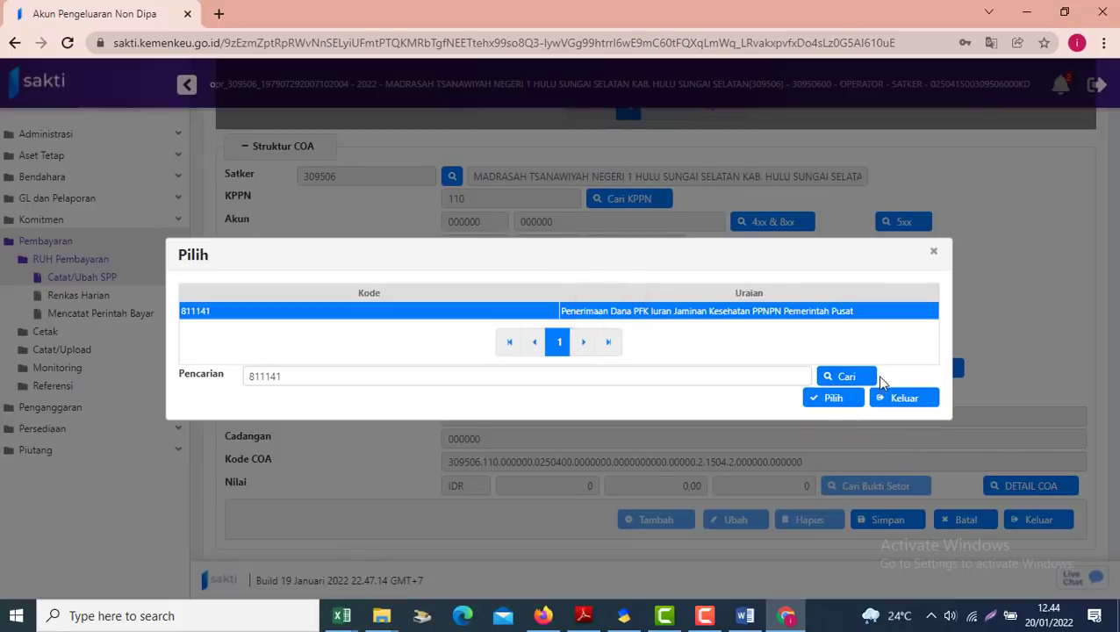
click(829, 399)
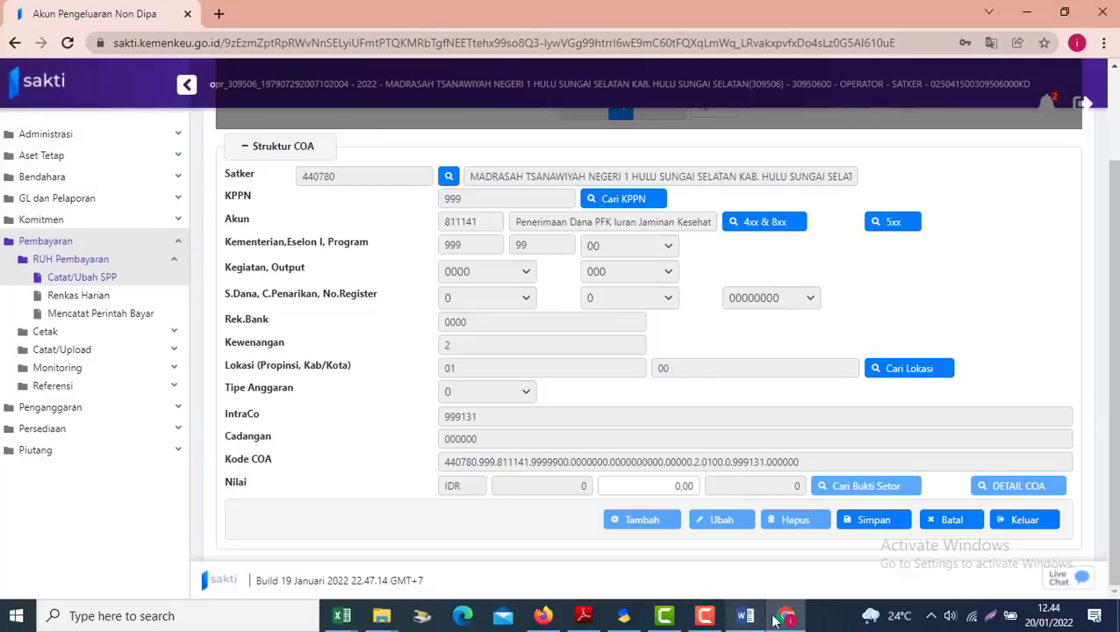
Enter 29.065 as the deduction Nilai, save it, and leave the account form
click(636, 619)
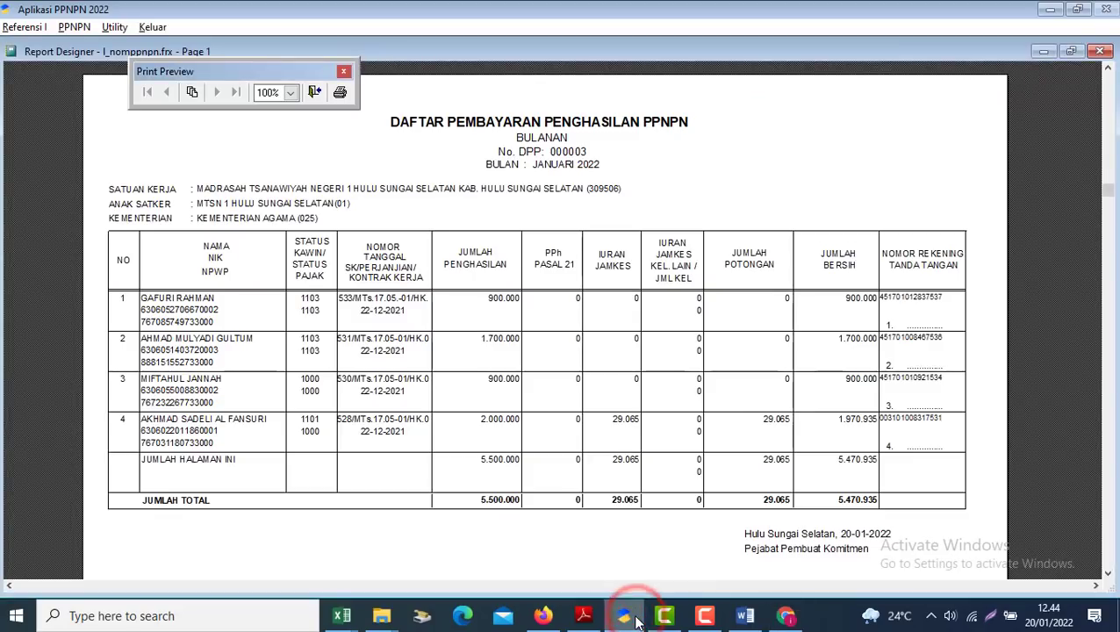
click(634, 616)
click(625, 483)
text(29,06)
text(500)
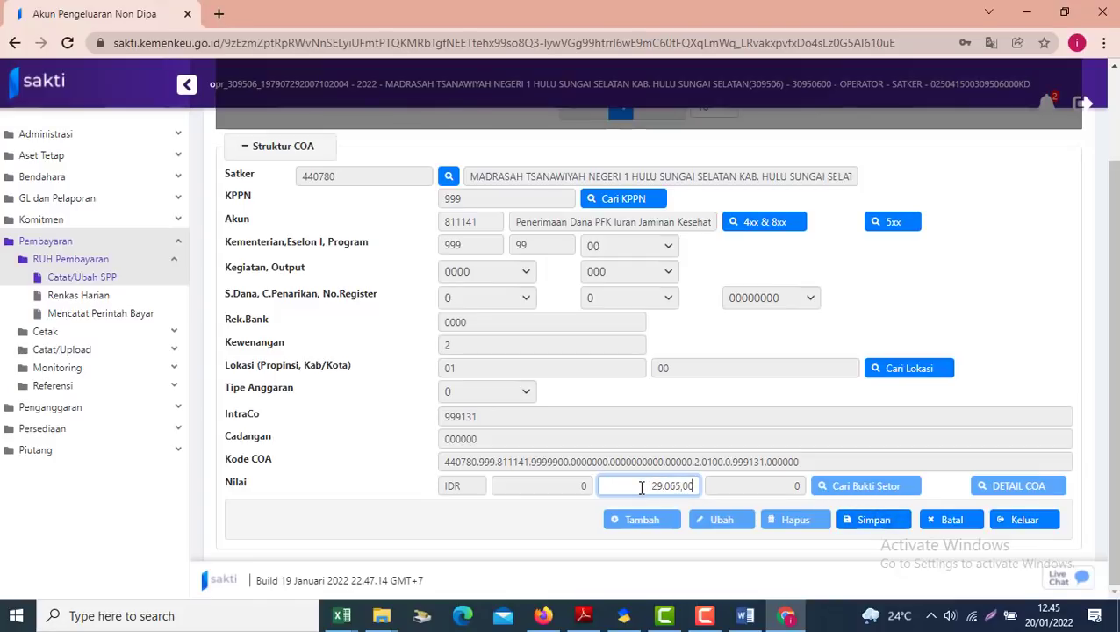
click(865, 520)
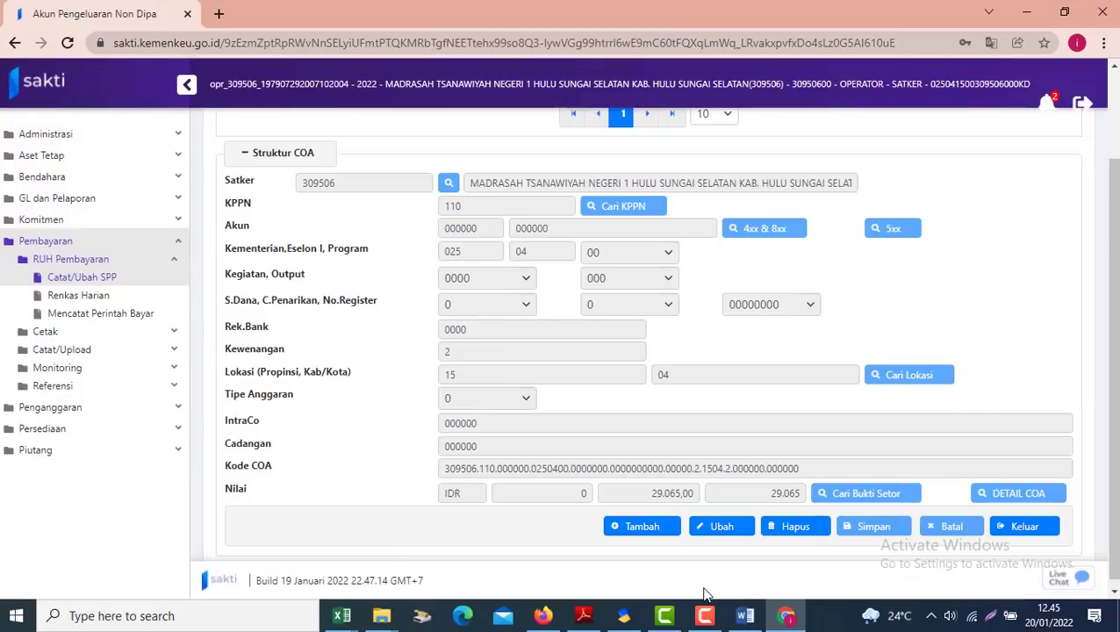
click(636, 617)
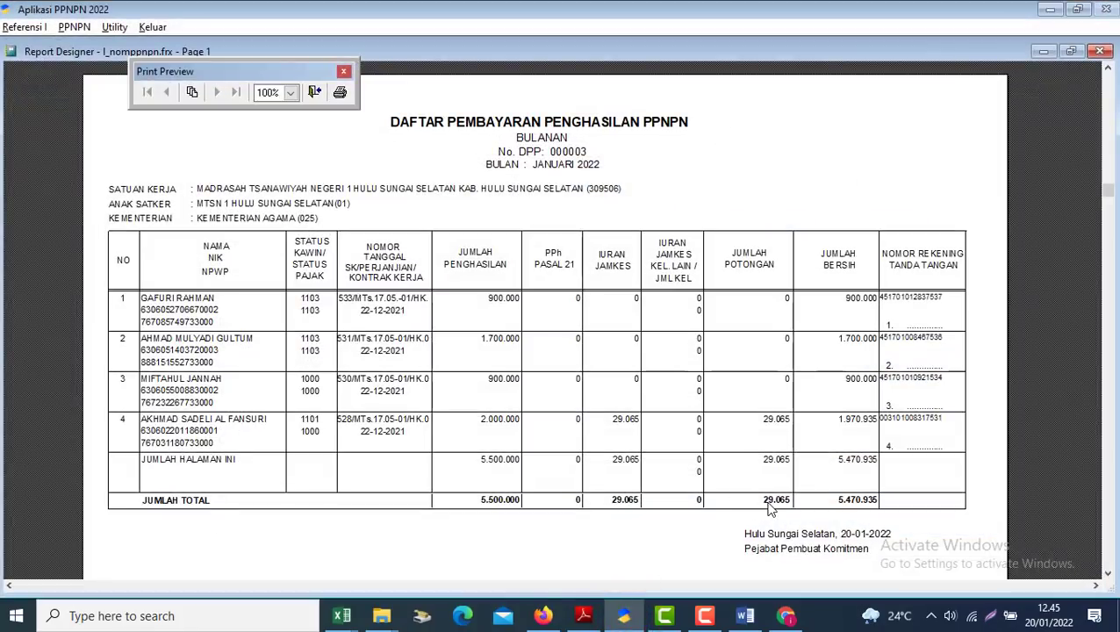
key(alt+Tab)
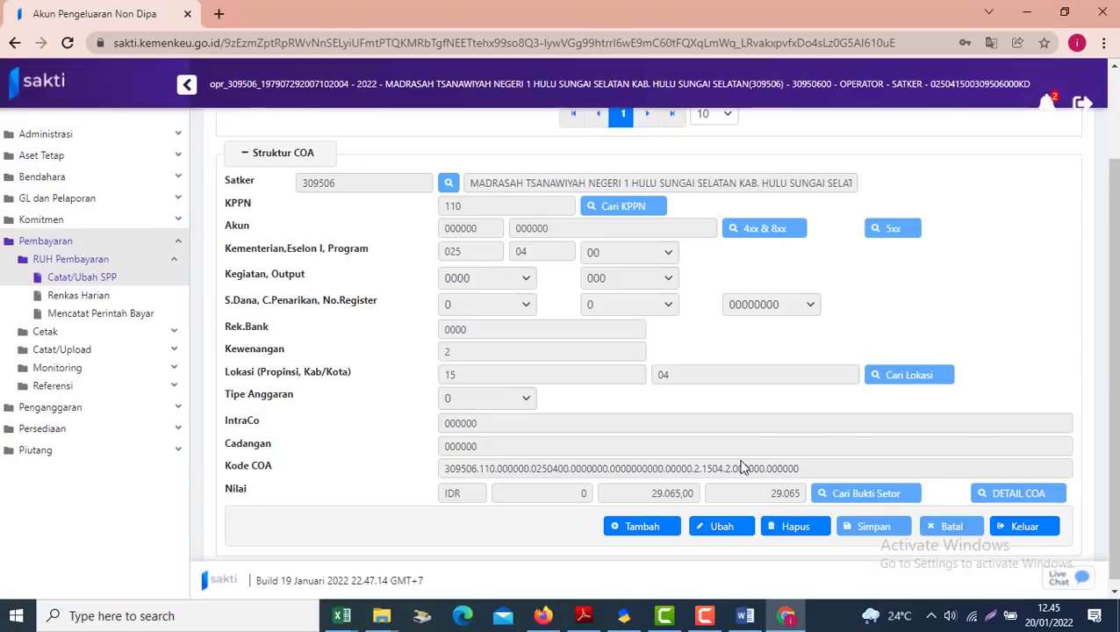
click(1022, 528)
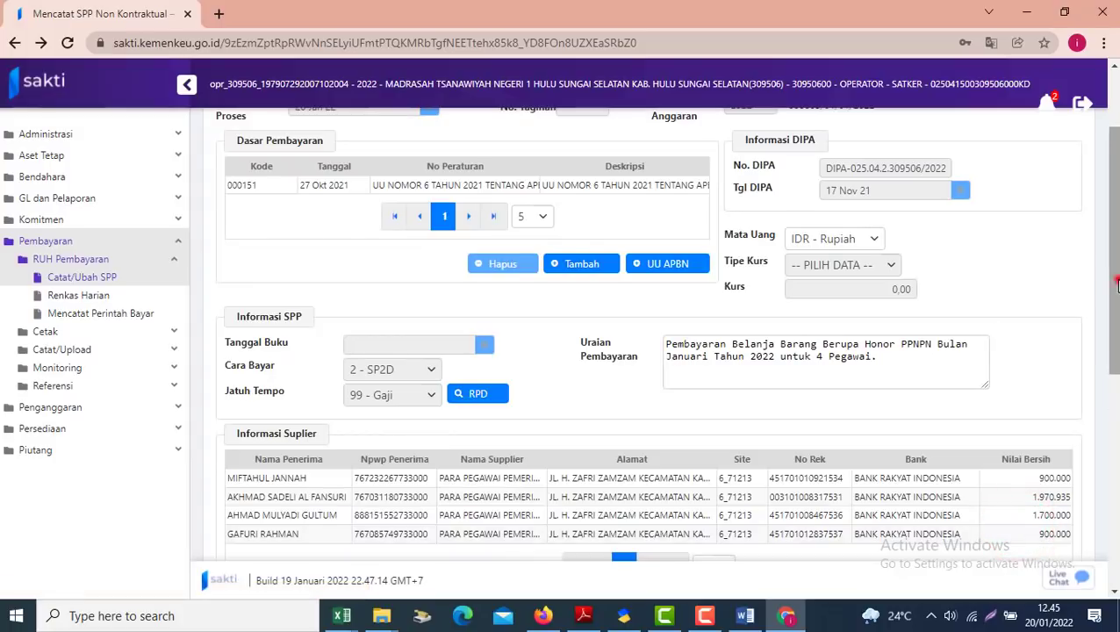
Review the saved 29.065 deduction entry on account 811141 in RUH Akun
drag(1117, 282, 1117, 467)
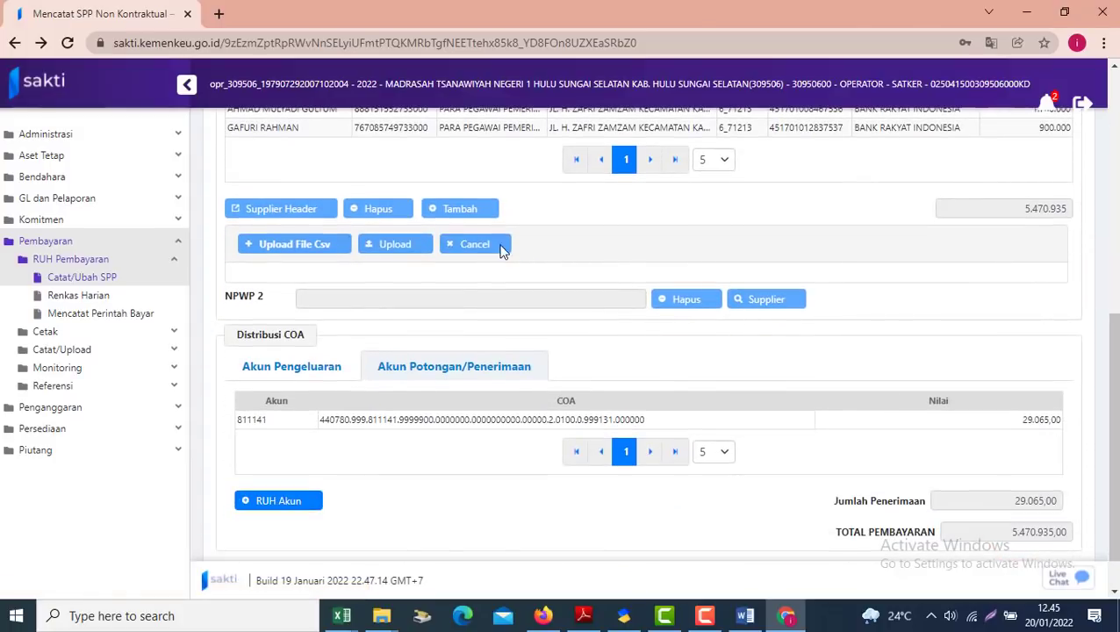
click(449, 371)
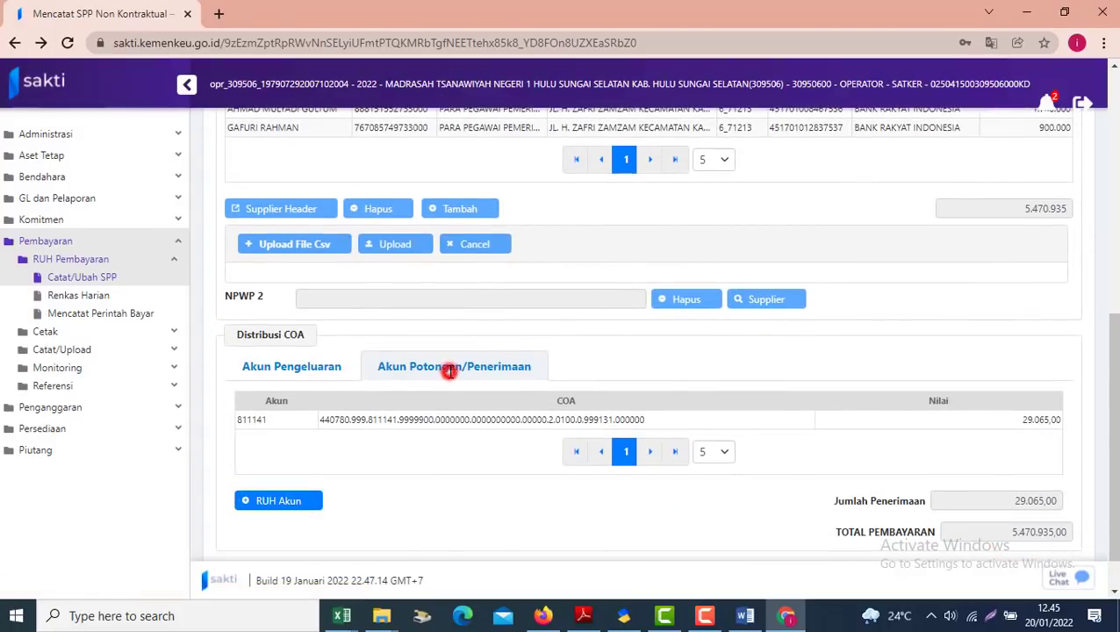
click(429, 415)
click(292, 500)
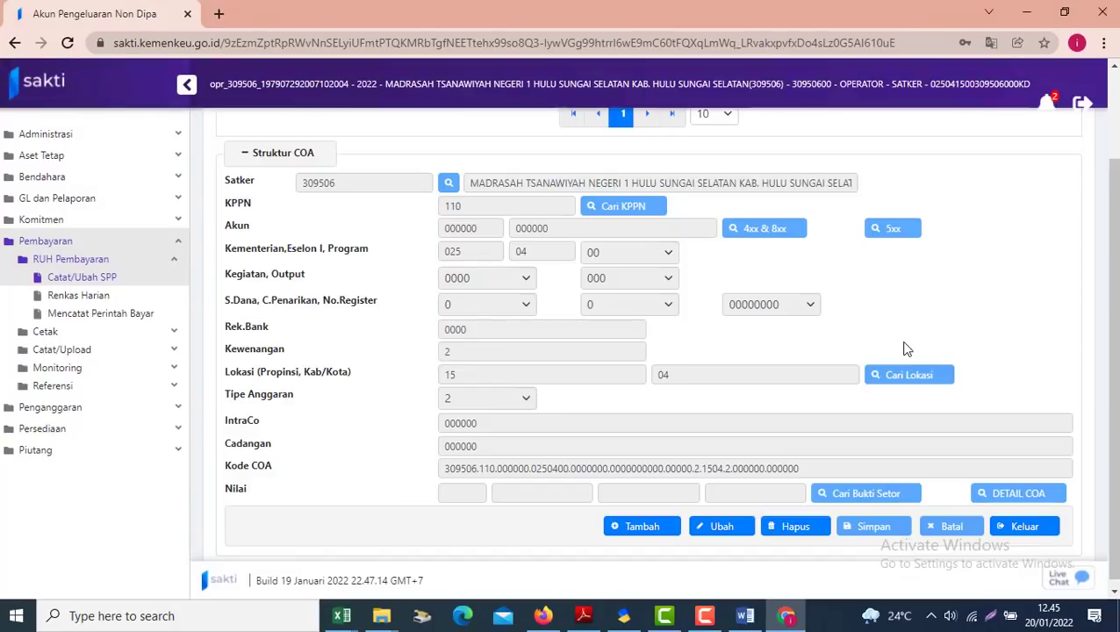
drag(1113, 352, 1113, 266)
click(766, 194)
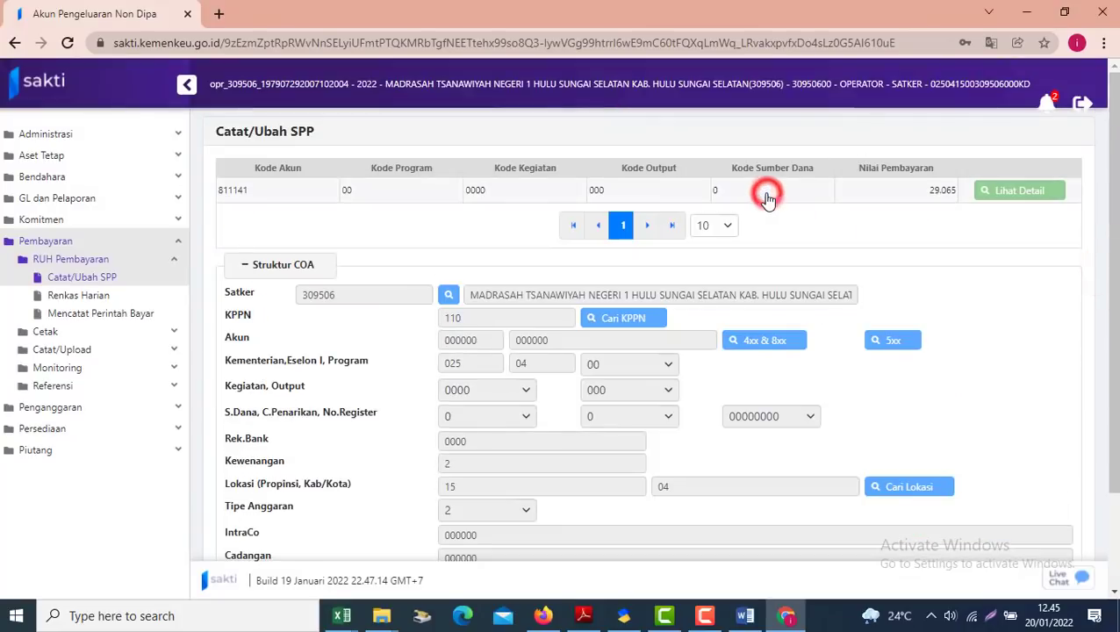
drag(1114, 84, 1115, 177)
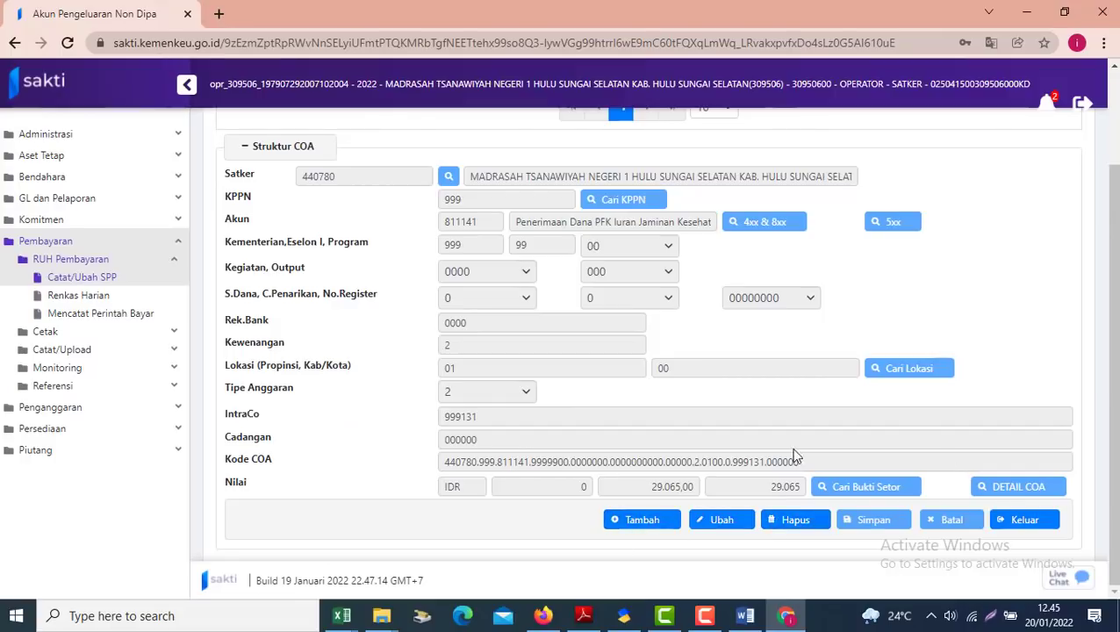
click(1025, 524)
Show the Akun Pengeluaran distribution, with 521111 at 5.500.000,00
scroll(1102, 255, down, 5)
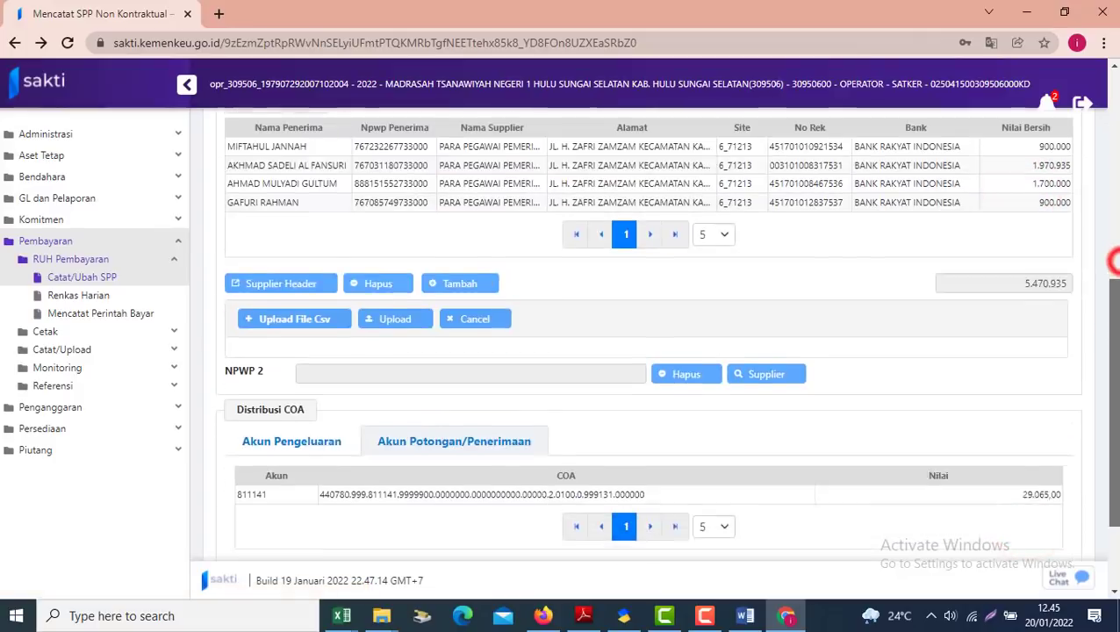
click(263, 384)
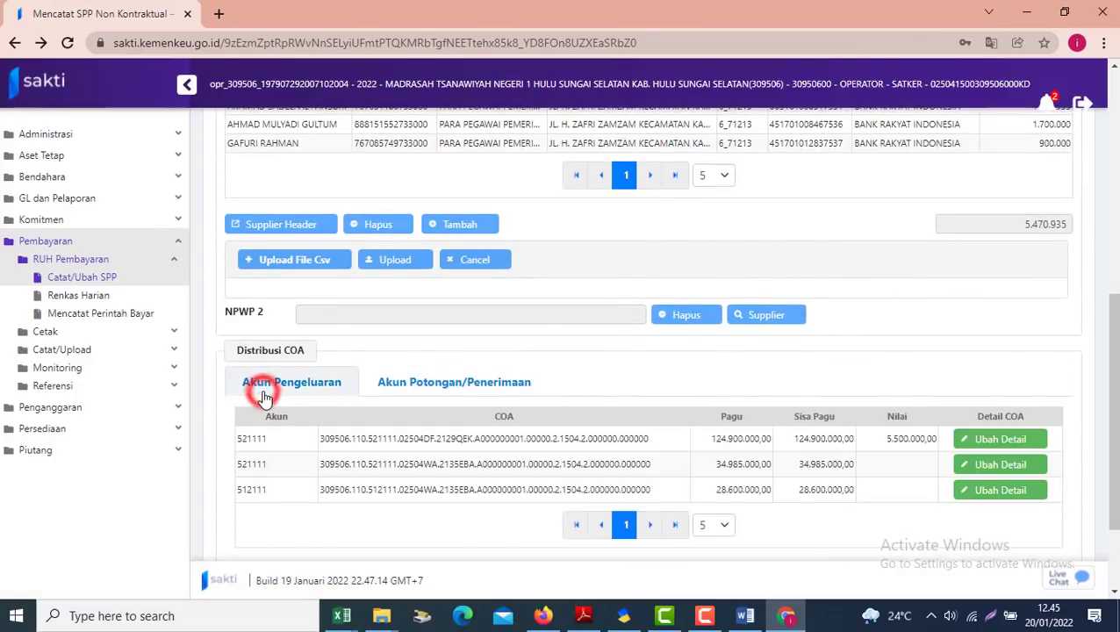
click(1115, 246)
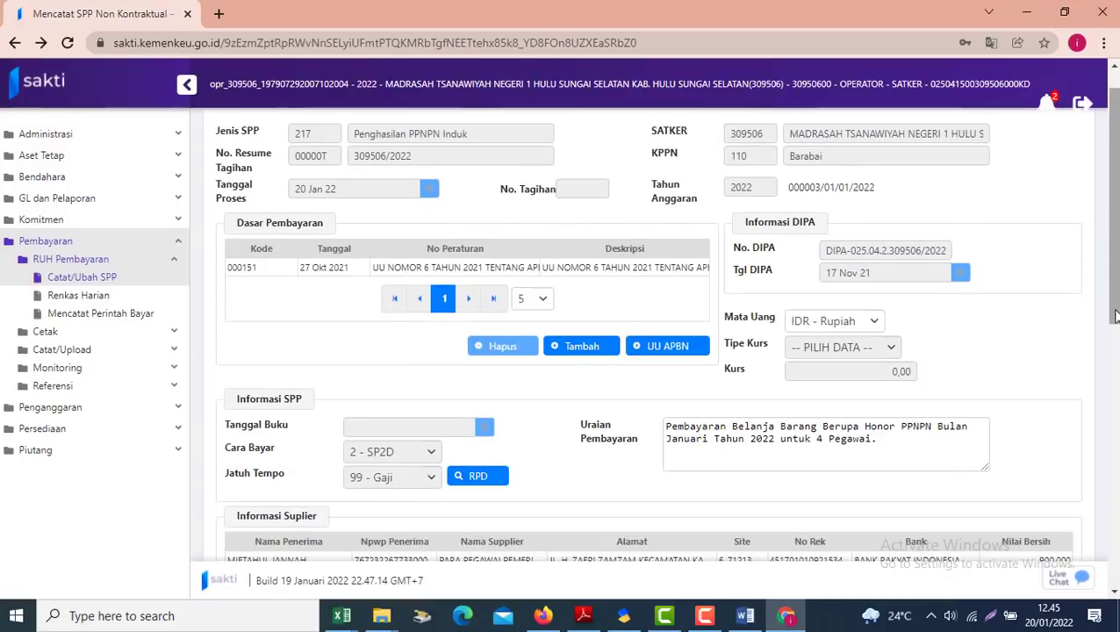
Cut the Uraian Pembayaran back to 'Pembayaran Belanja Barang Berupa Honor'
click(1115, 325)
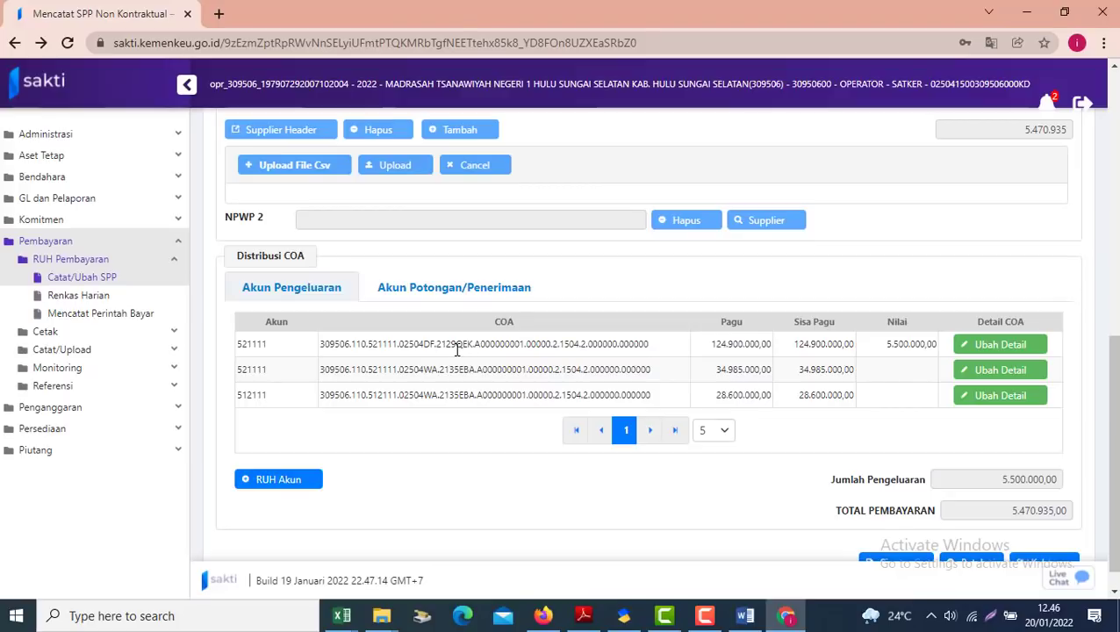
click(251, 397)
drag(1113, 386, 1115, 189)
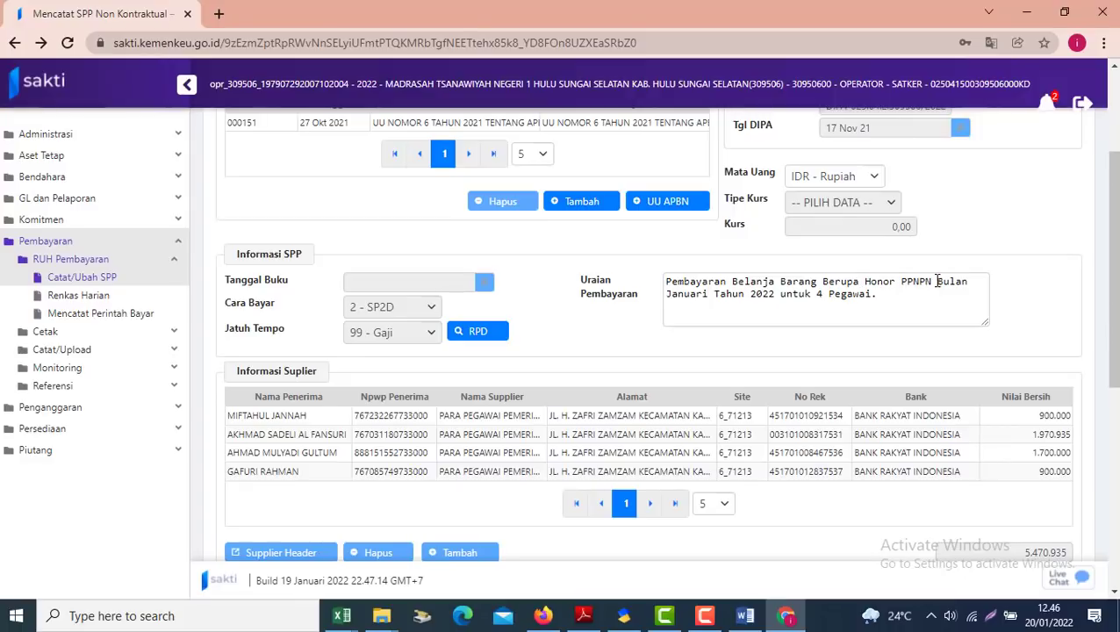
drag(904, 279, 928, 310)
key(BackSpace)
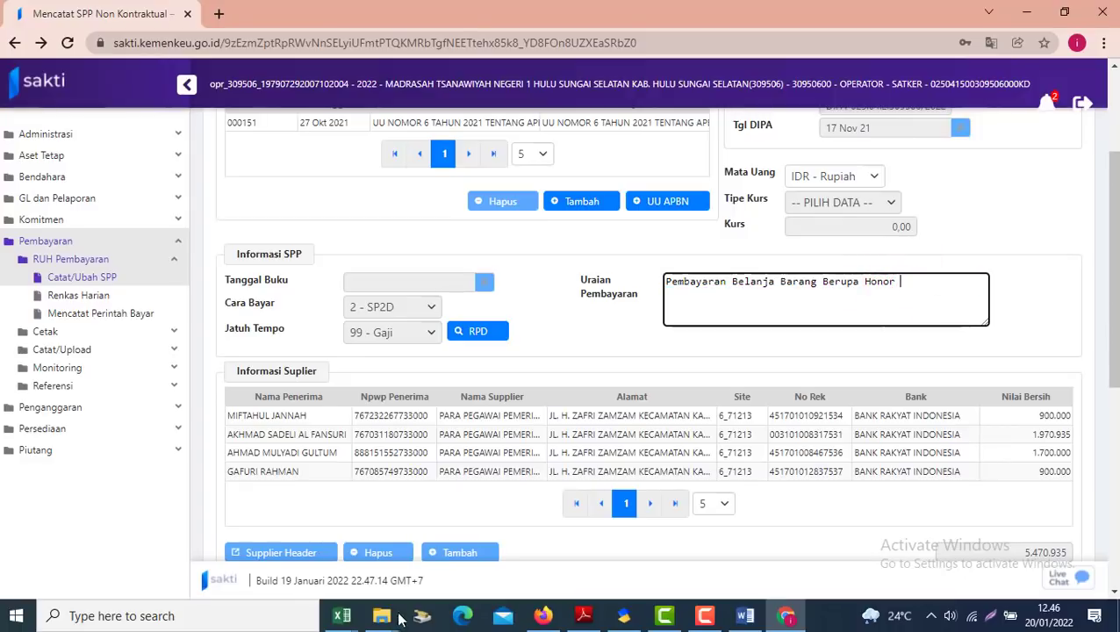
Copy cell D17's description from 'Bulan Januari' onward in the sptb workbook
mouse_move(342, 615)
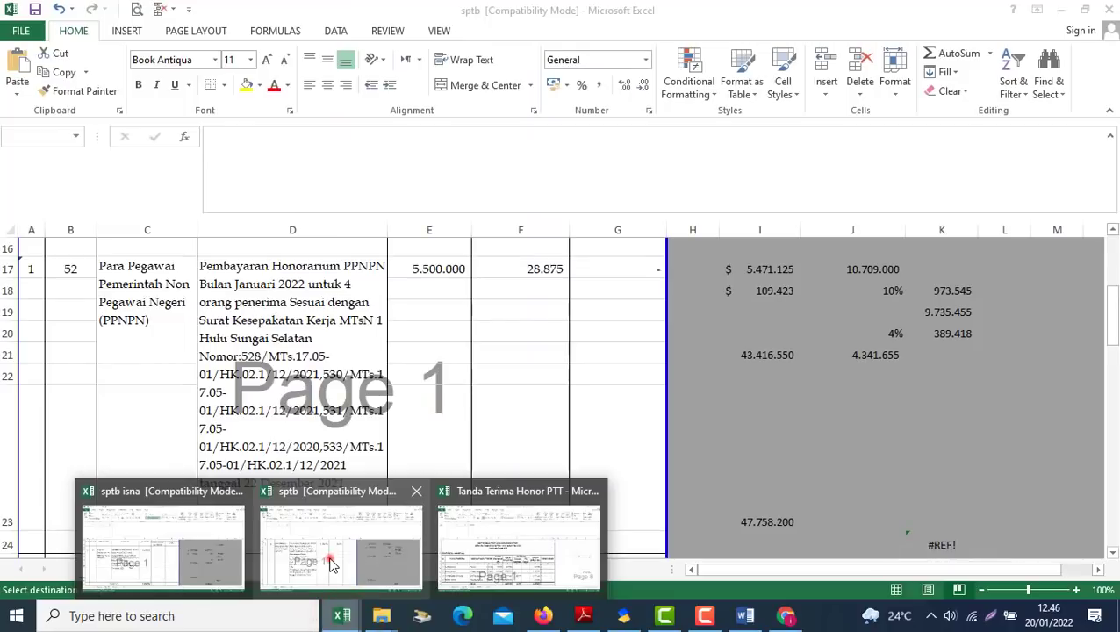
click(326, 553)
double_click(317, 284)
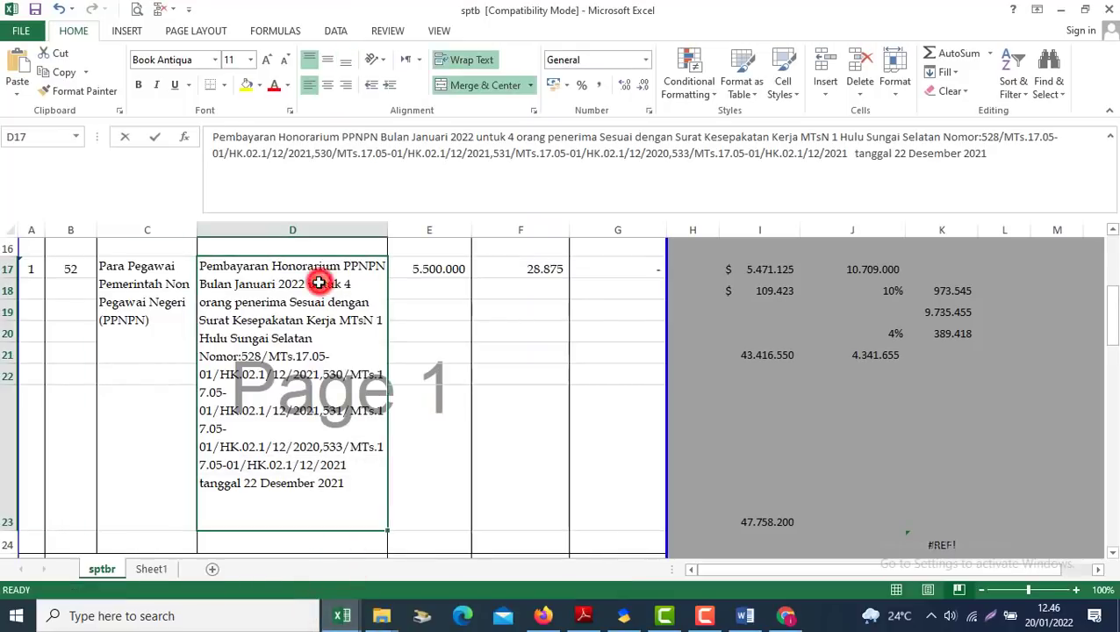
drag(396, 387, 362, 488)
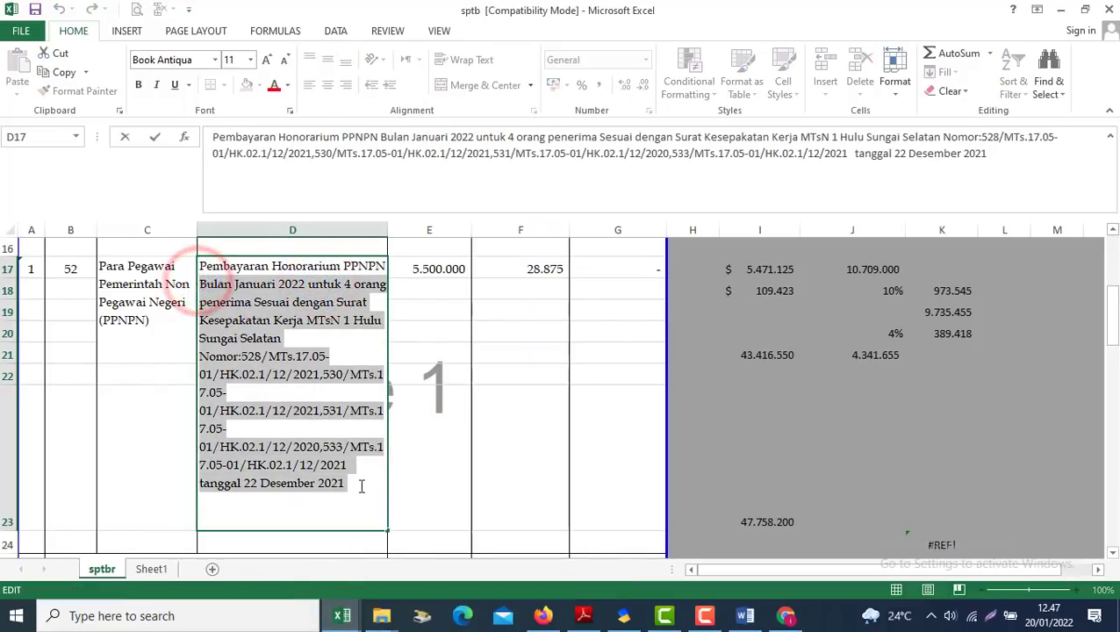
key(ctrl+c)
key(alt+Tab)
Paste the Bulan Januari 2022 wording into Uraian Pembayaran and insert 'PPNPN' after 'Honor'
click(806, 290)
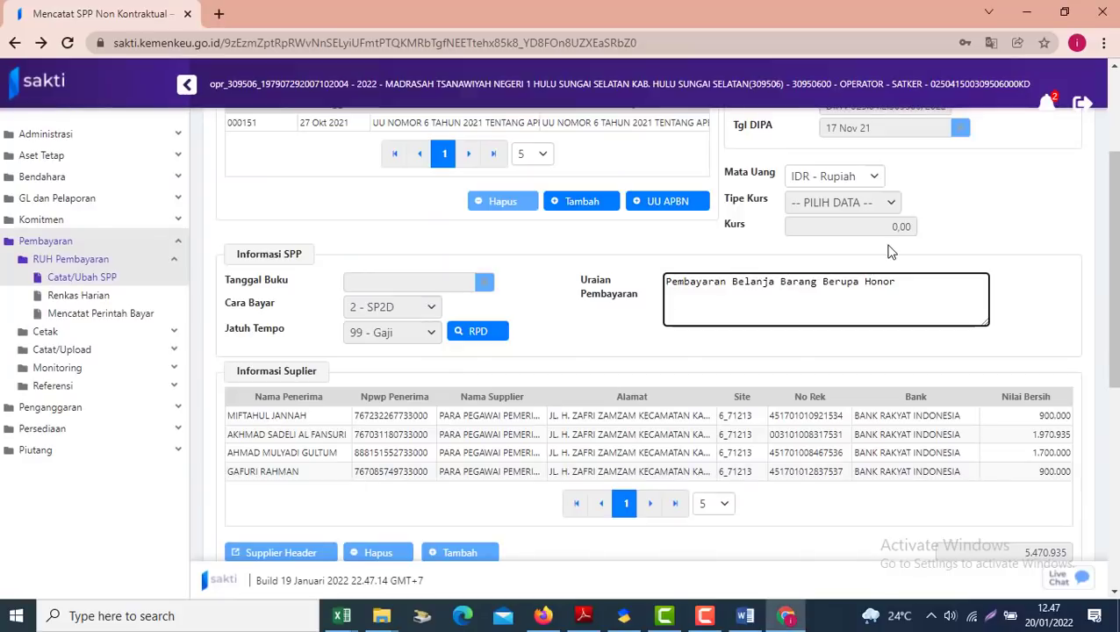
key(ctrl+v)
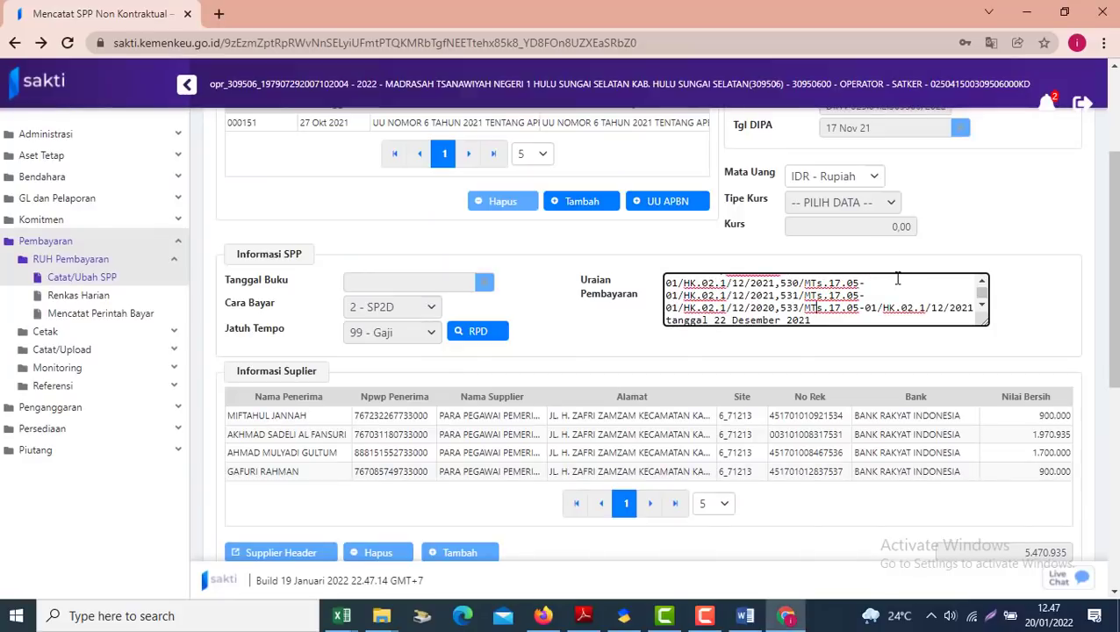
scroll(897, 279, up, 5)
scroll(898, 280, down, 1)
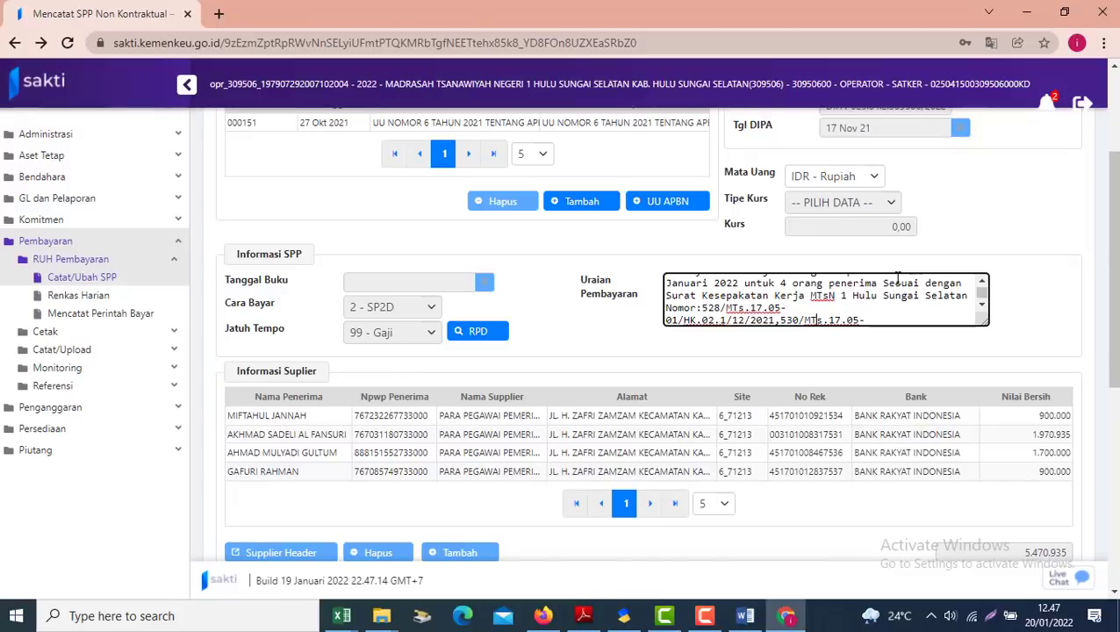
scroll(897, 279, up, 1)
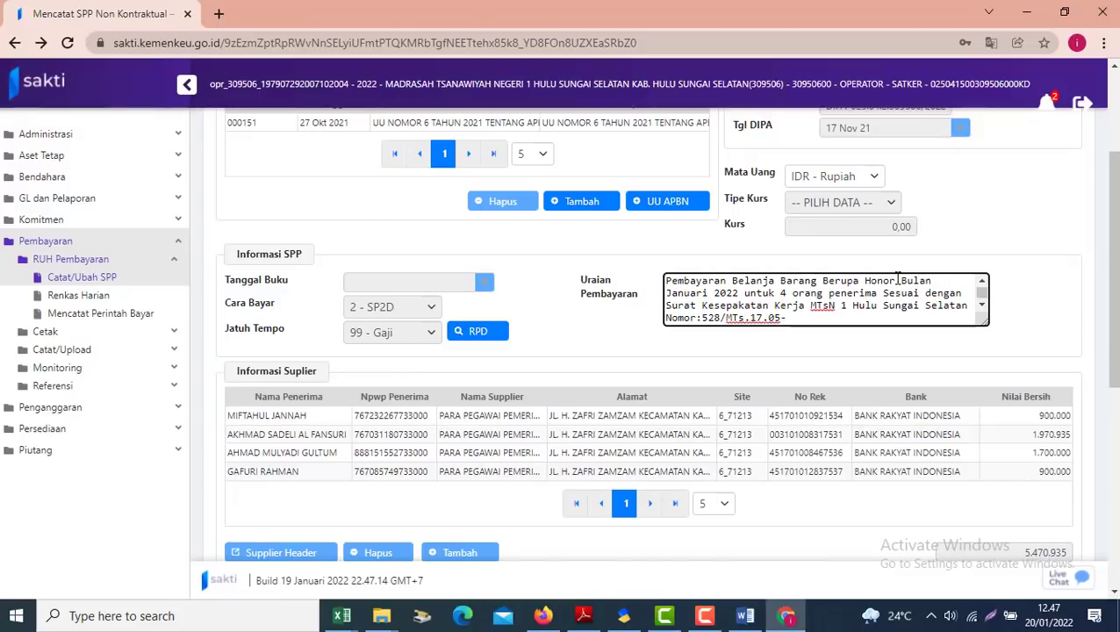
click(897, 280)
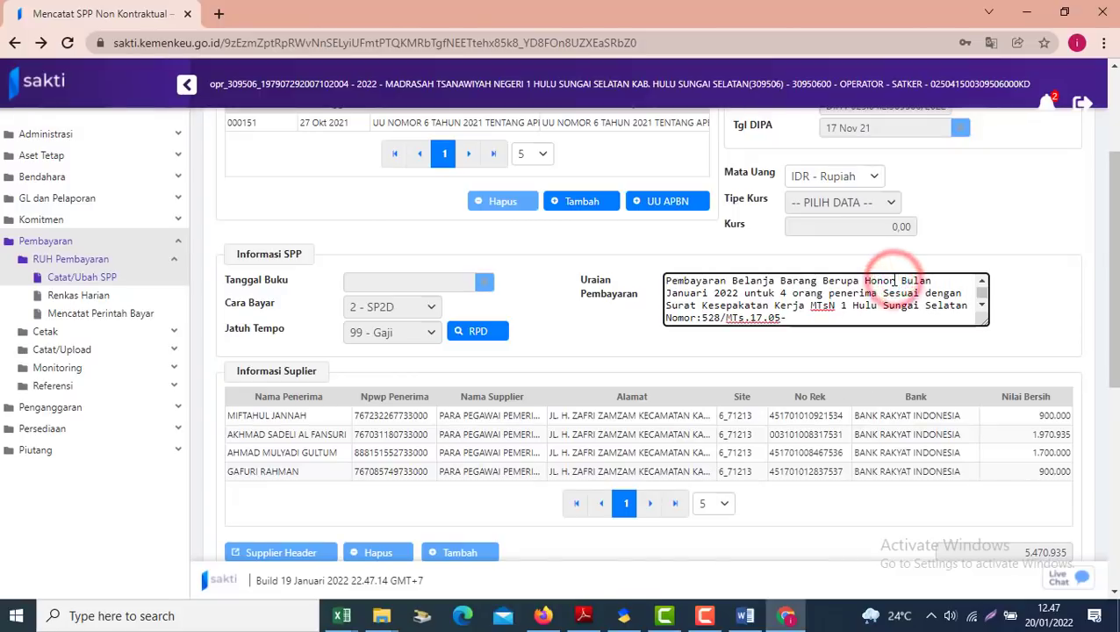
text(PP )
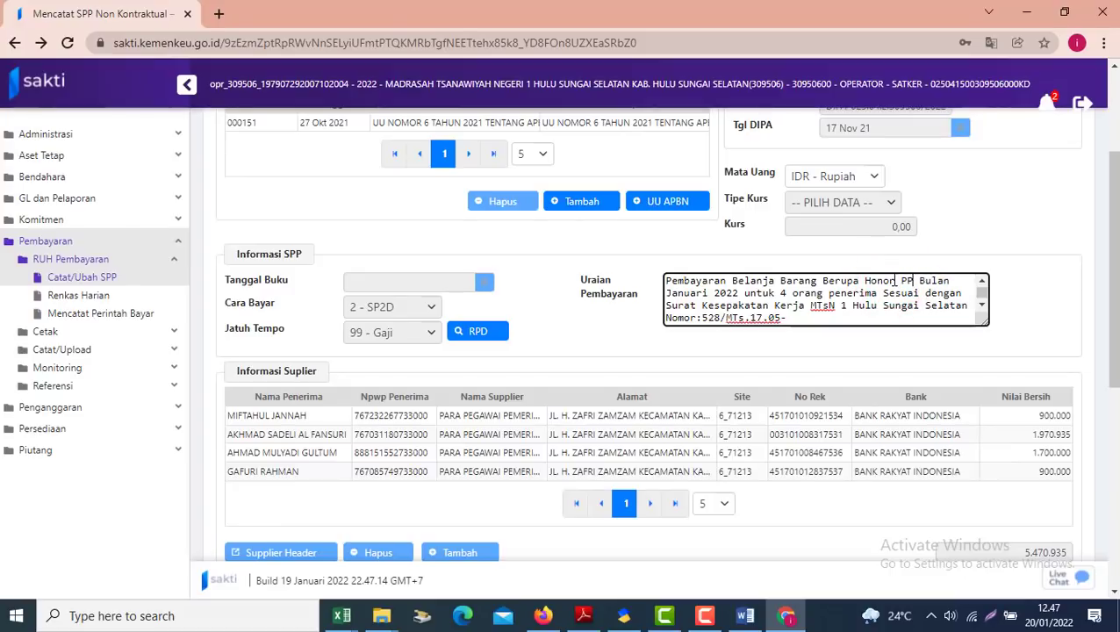
text(NPN)
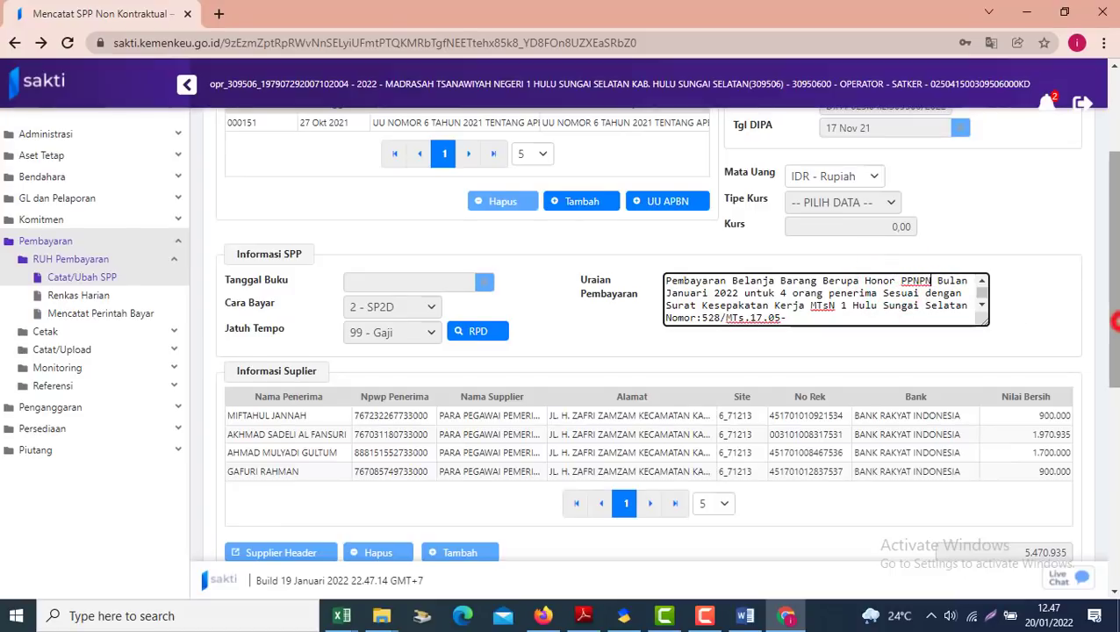
scroll(1110, 313, down, 5)
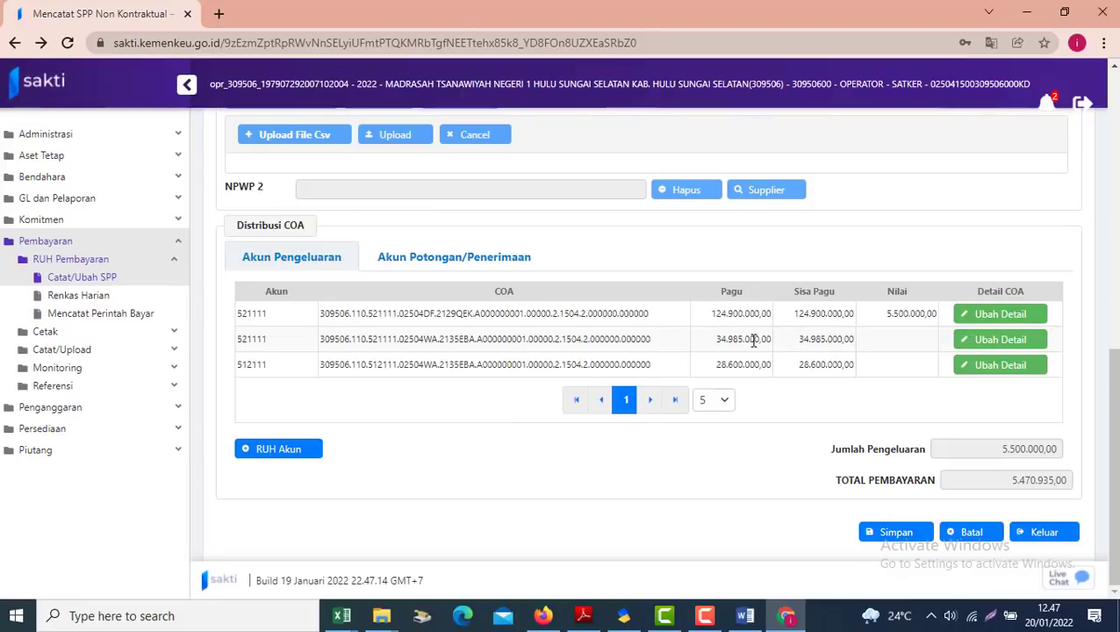
click(886, 533)
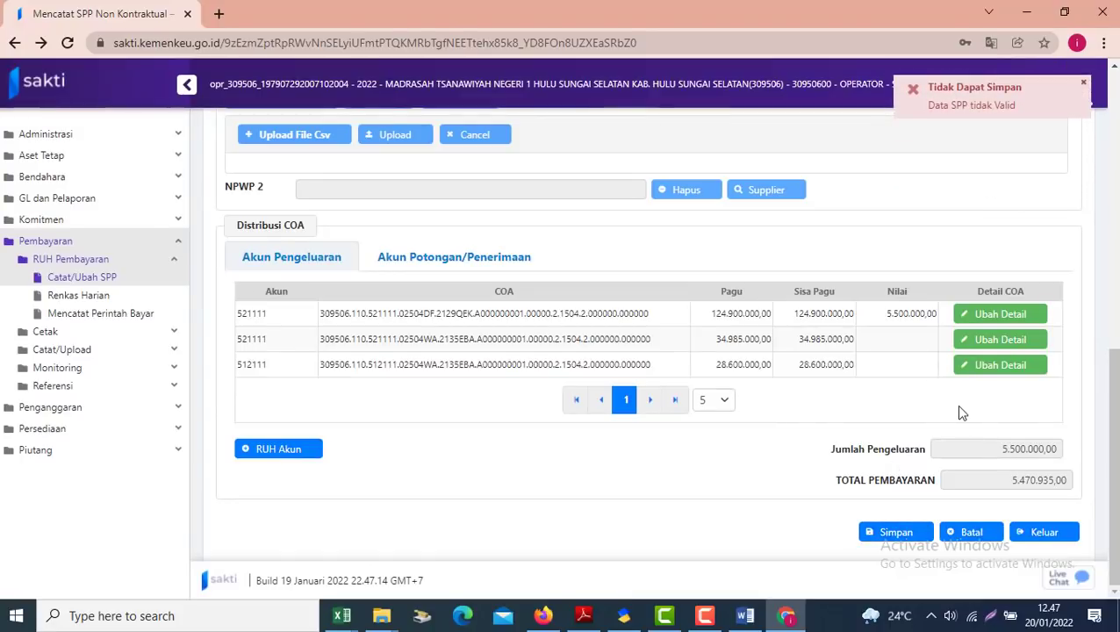
click(799, 339)
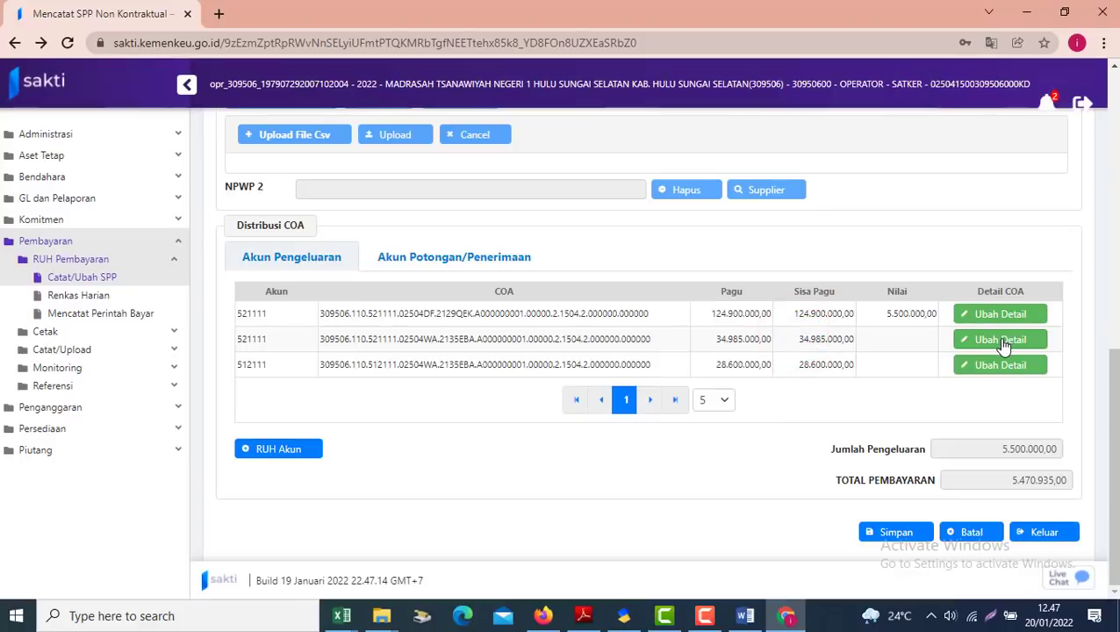
click(299, 263)
Delete the 521111 WA-EBA expense account line in RUH Akun
click(290, 450)
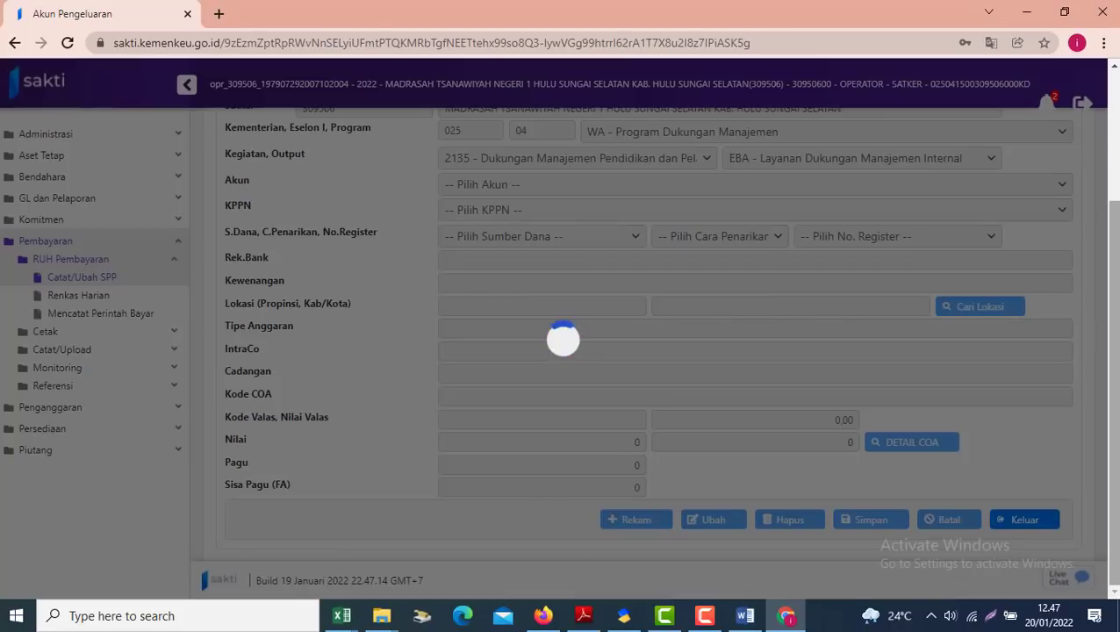
drag(1112, 303, 1113, 171)
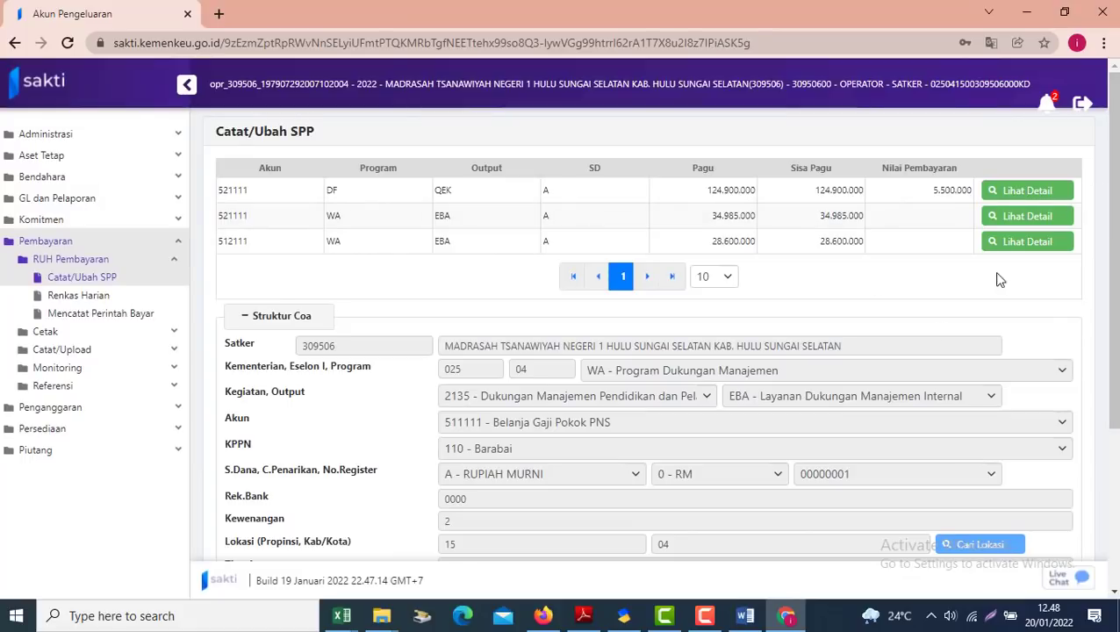
click(828, 224)
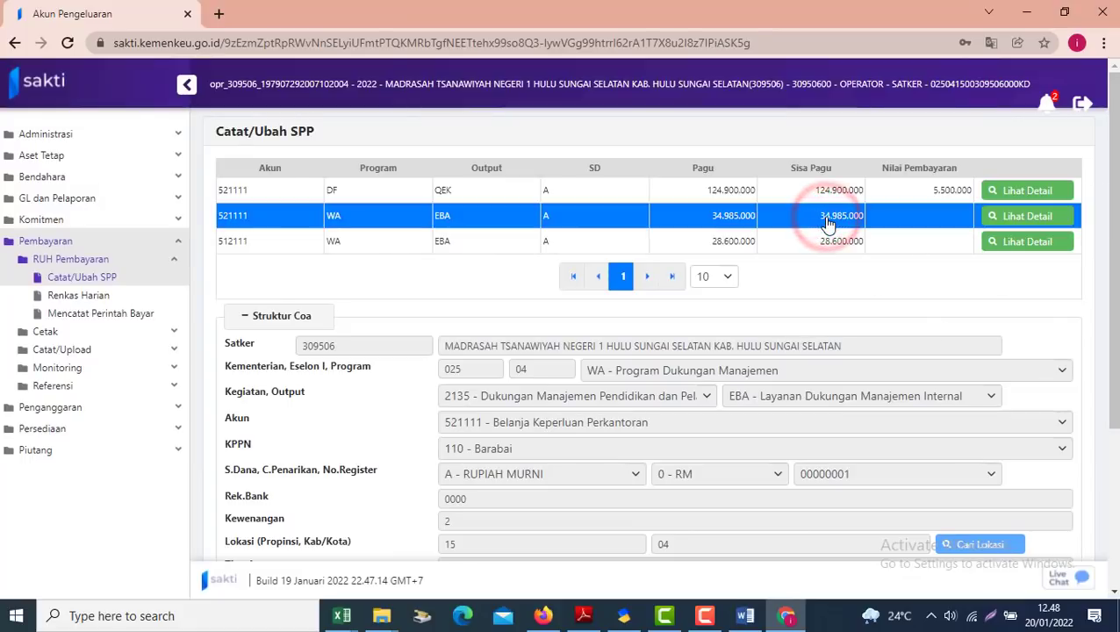
scroll(1113, 216, down, 1)
scroll(1113, 215, down, 2)
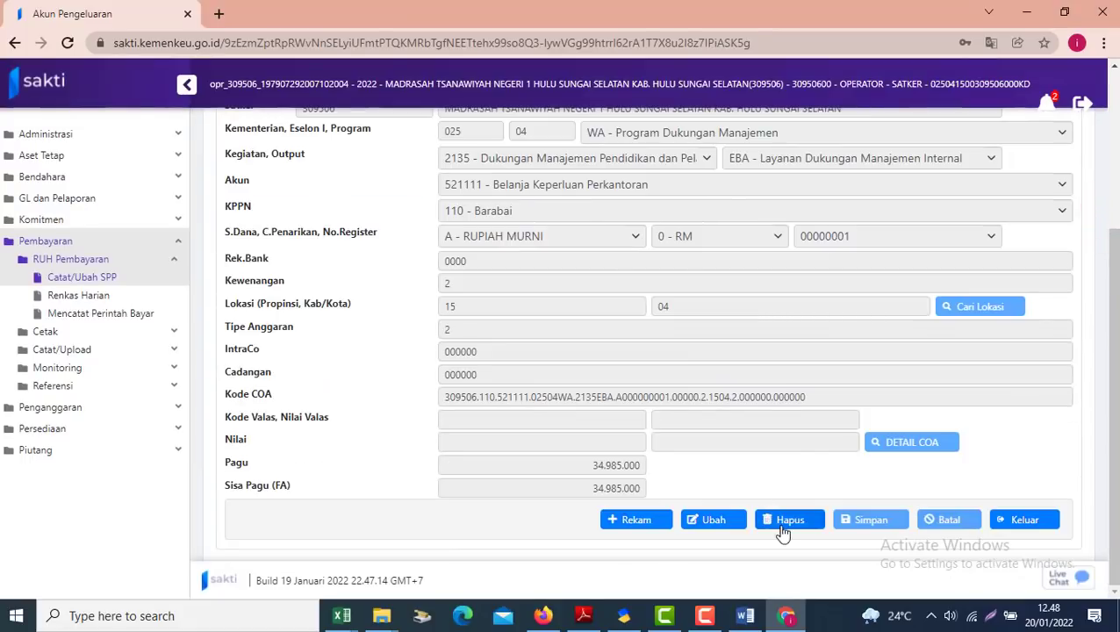
click(782, 530)
click(588, 366)
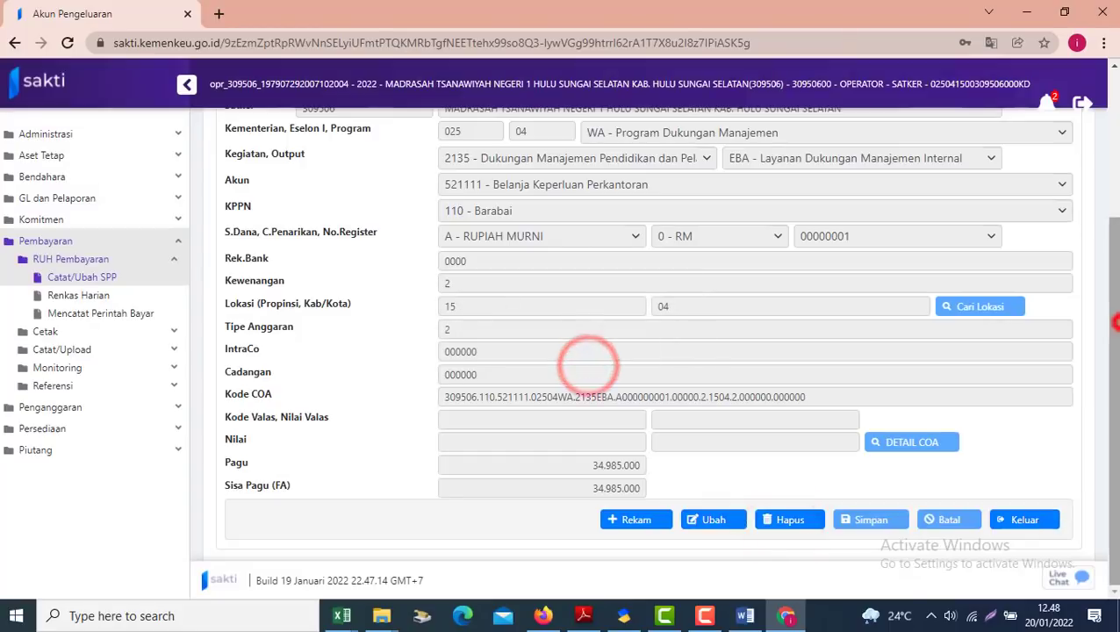
Delete the 512111 Belanja Uang Honor Tetap line and return to the SPP form
drag(1113, 321, 1113, 177)
click(825, 217)
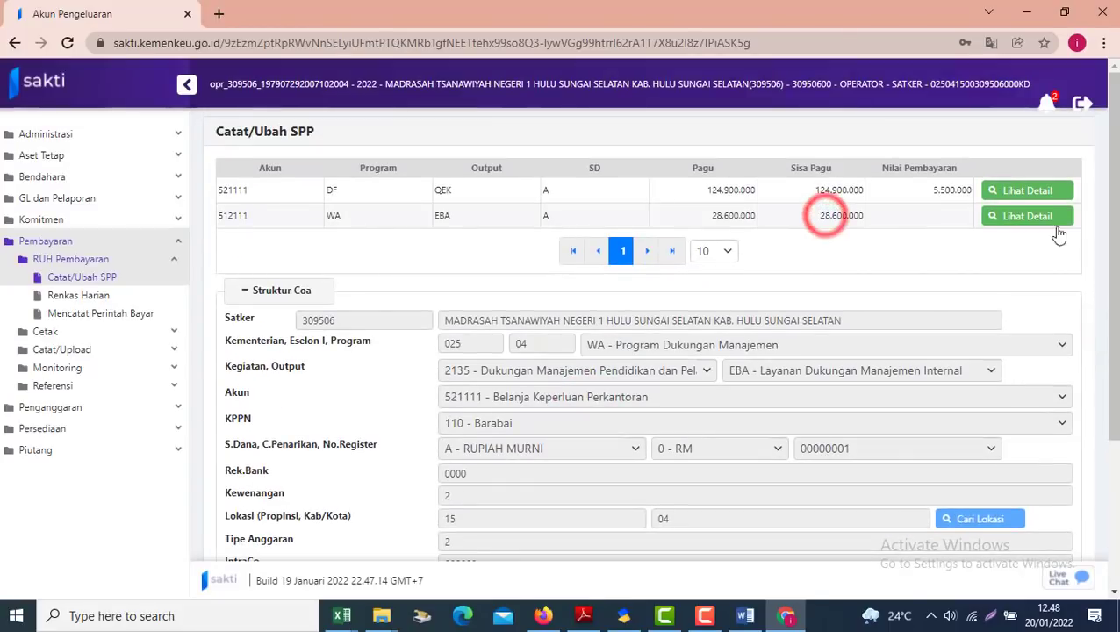
scroll(926, 479, down, 3)
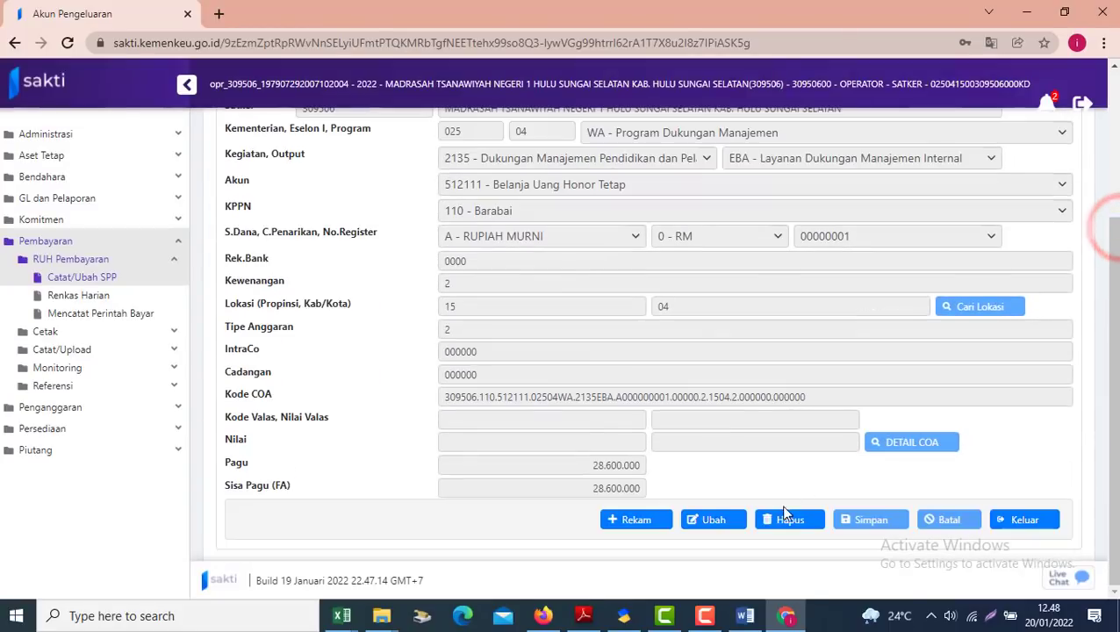
click(782, 525)
click(589, 365)
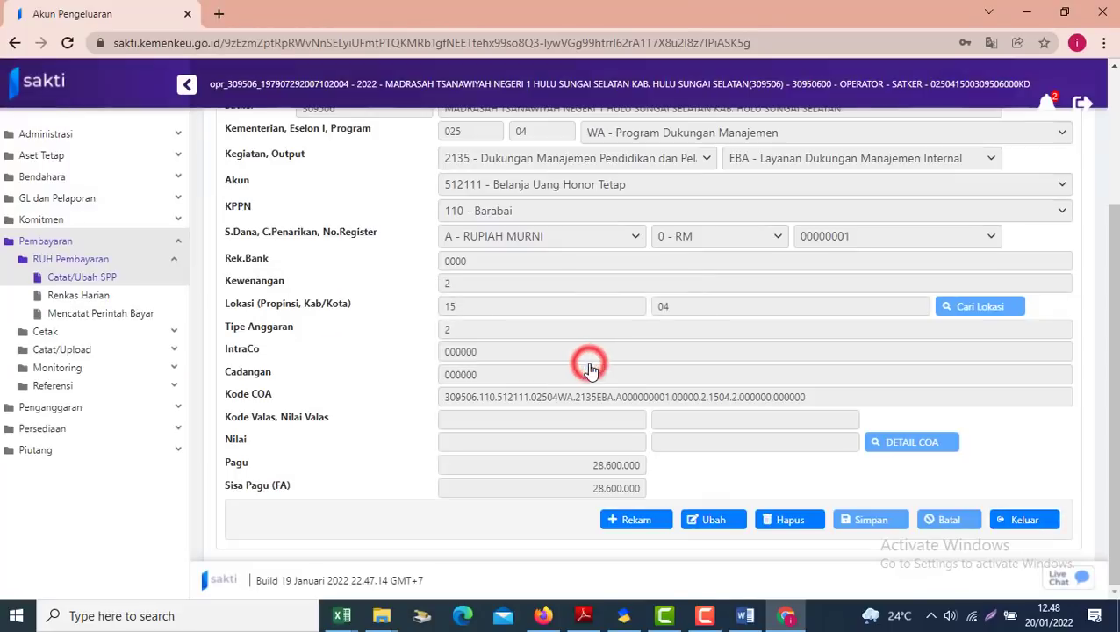
mouse_move(1114, 283)
mouse_down()
mouse_move(1106, 173)
mouse_move(1116, 165)
mouse_move(1081, 505)
mouse_up()
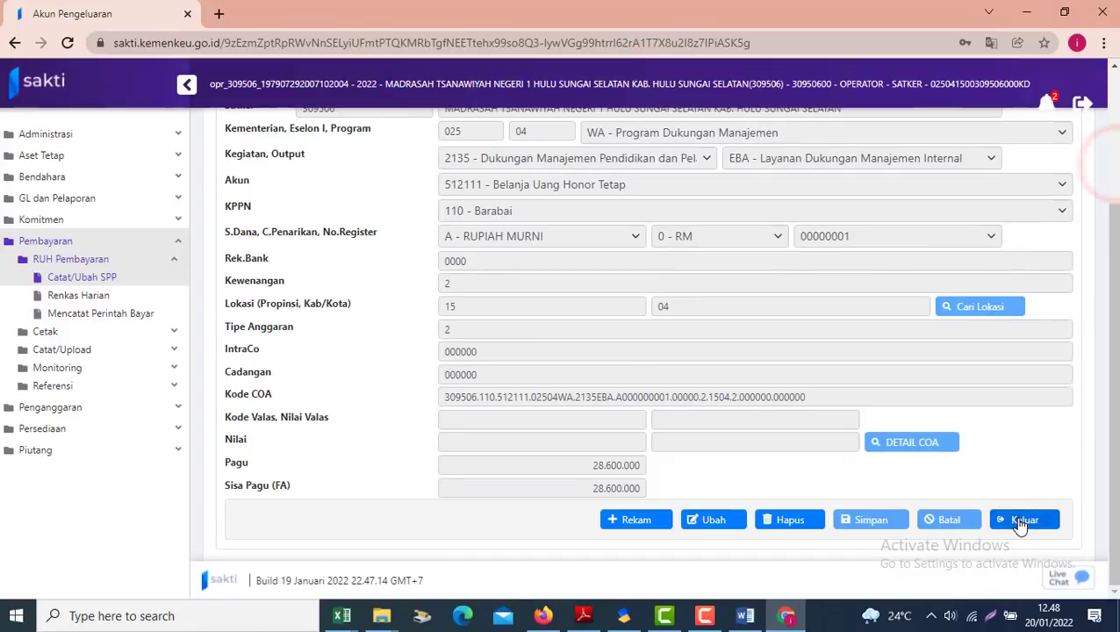
click(1022, 520)
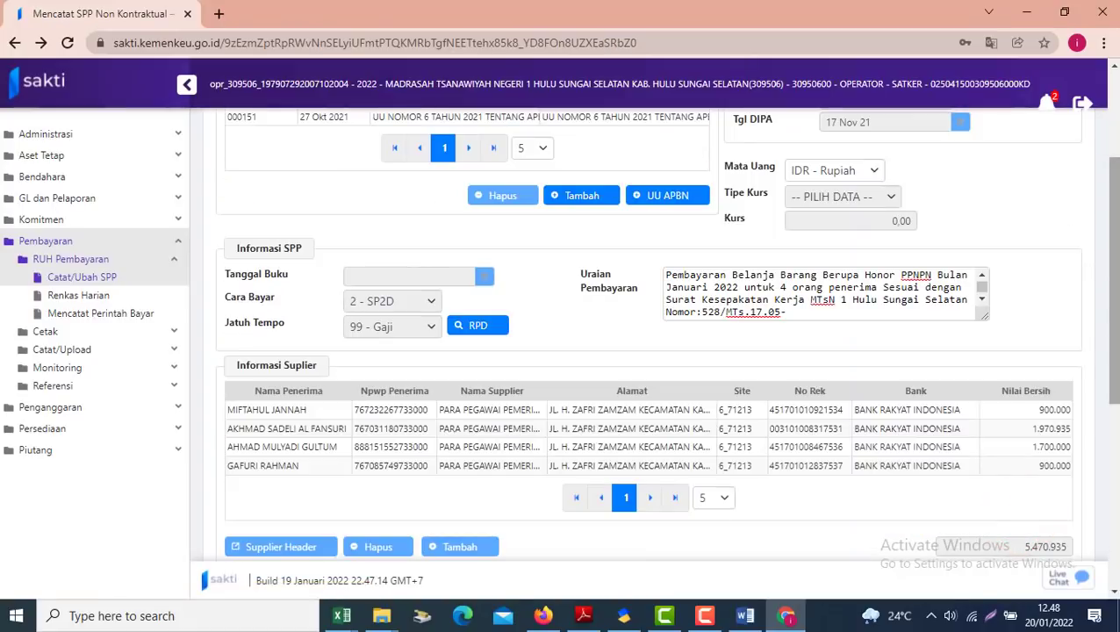
drag(1113, 284, 1113, 161)
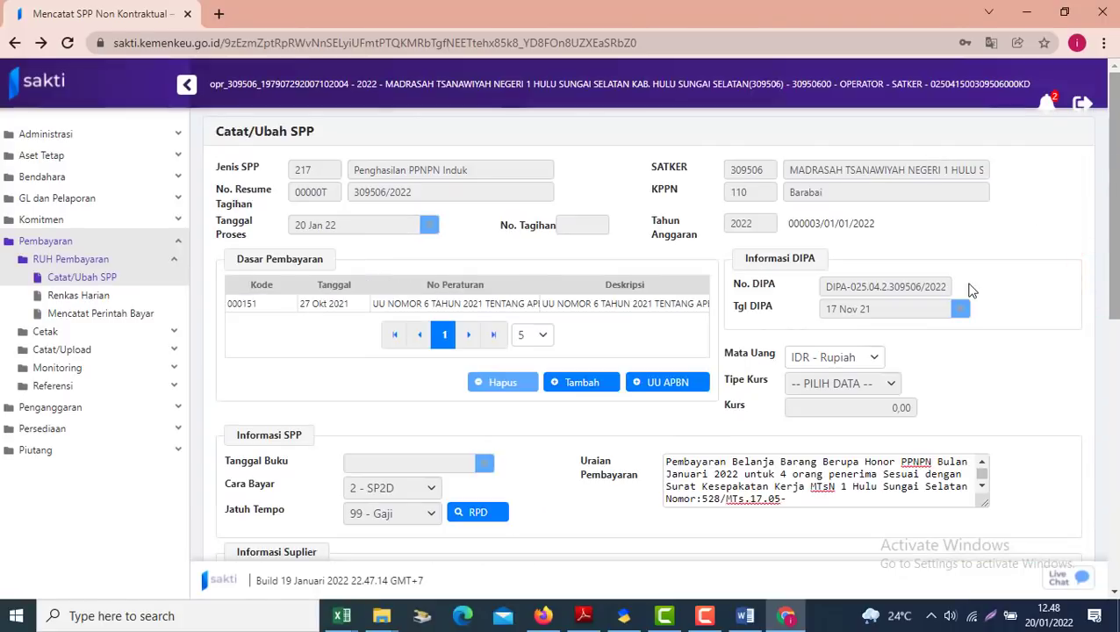
mouse_move(1112, 215)
mouse_down()
mouse_move(1112, 379)
mouse_move(1112, 212)
mouse_up()
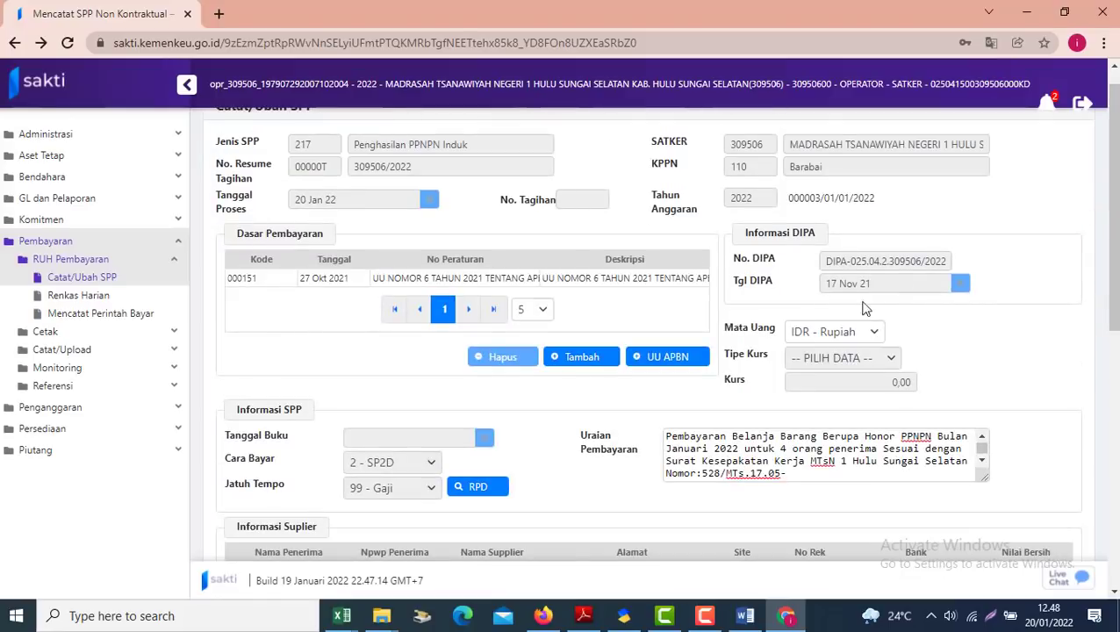
click(787, 473)
text(01/HK.02.1/12/2021,530/MTs.17.05-01/HK.02.1/12/2021,531/MTs.17.05-01/HK.02.1/12/2020,533/MTs.17.05-01/HK.02.1/12/2021)
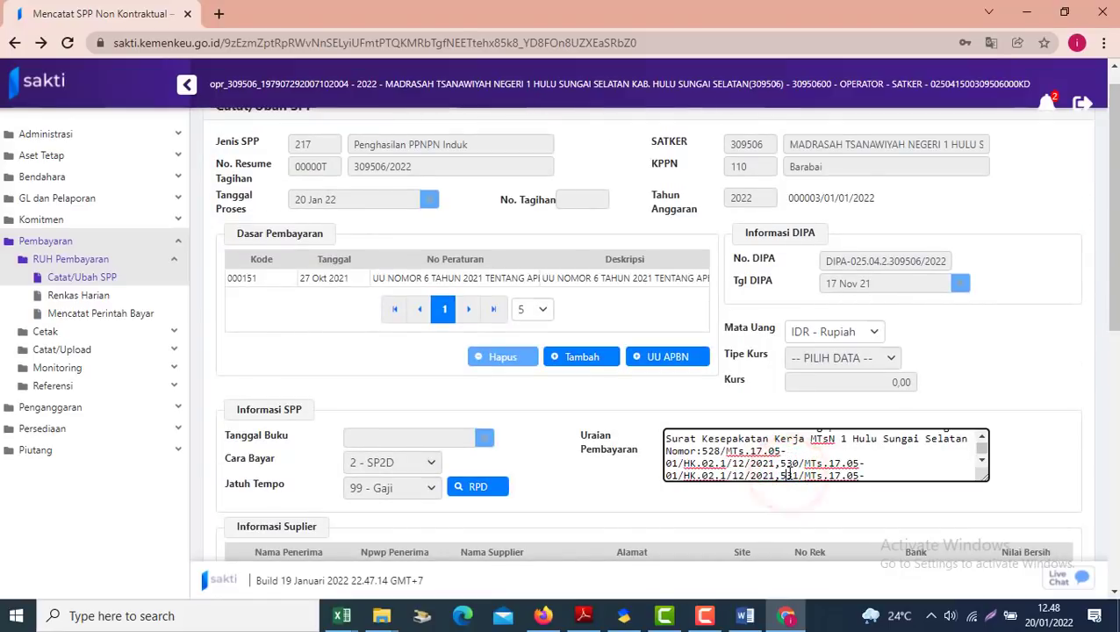
drag(1115, 295, 921, 551)
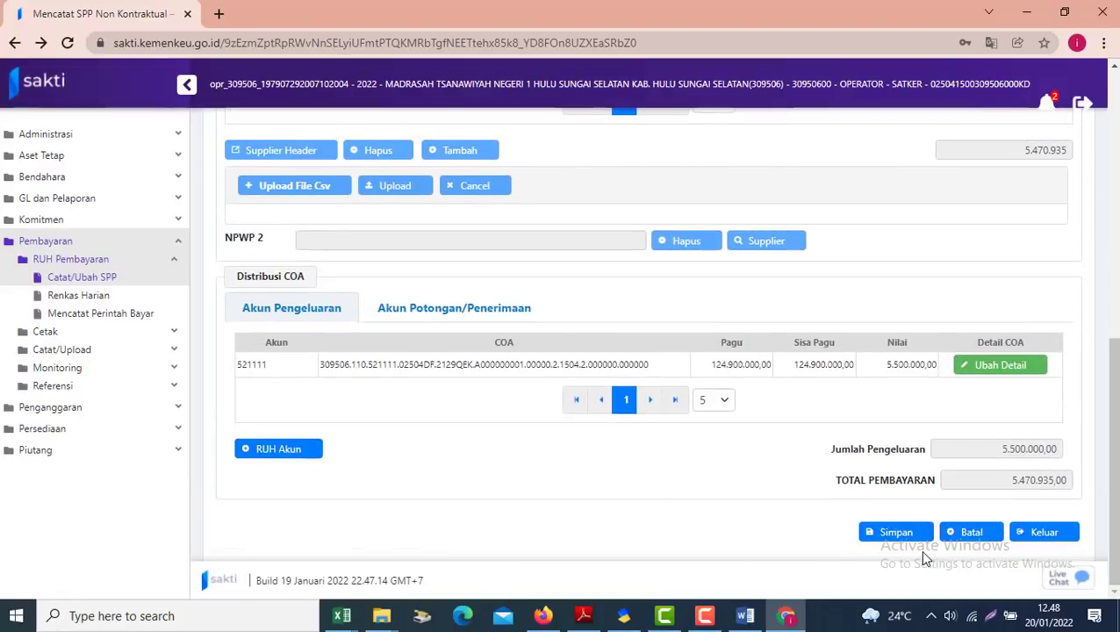
Retry saving the SPP; it fails because the uraian exceeds 255 characters
click(899, 538)
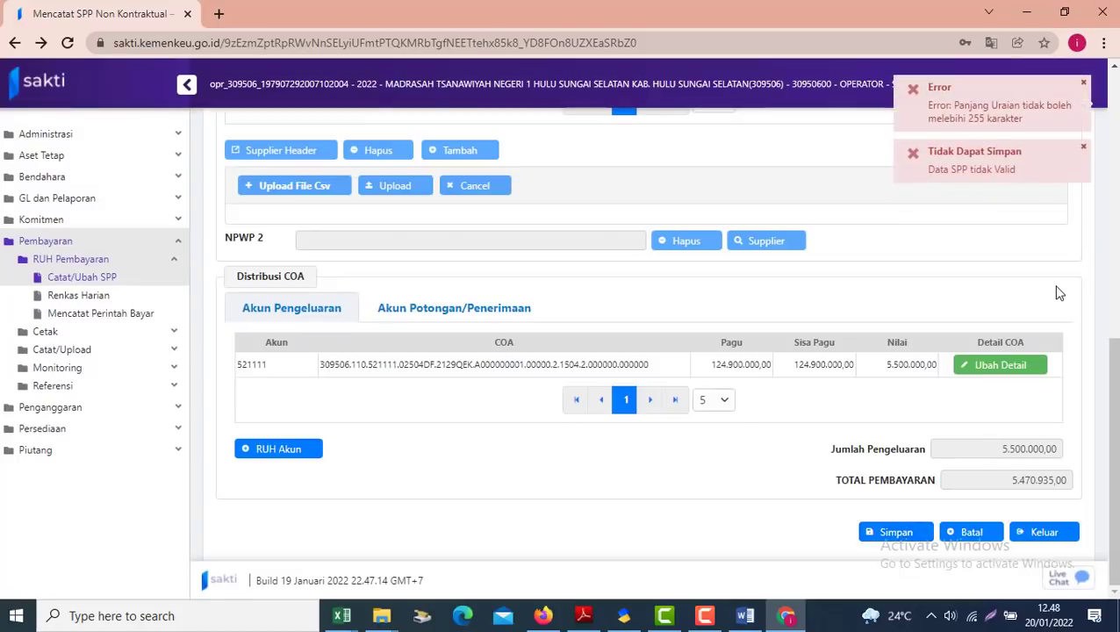
click(913, 533)
Remove agreement references 530, 531 and 533 from the uraian, keeping only 528/MTs.17.05-01/HK.02.1/12/2021
scroll(1113, 386, up, 5)
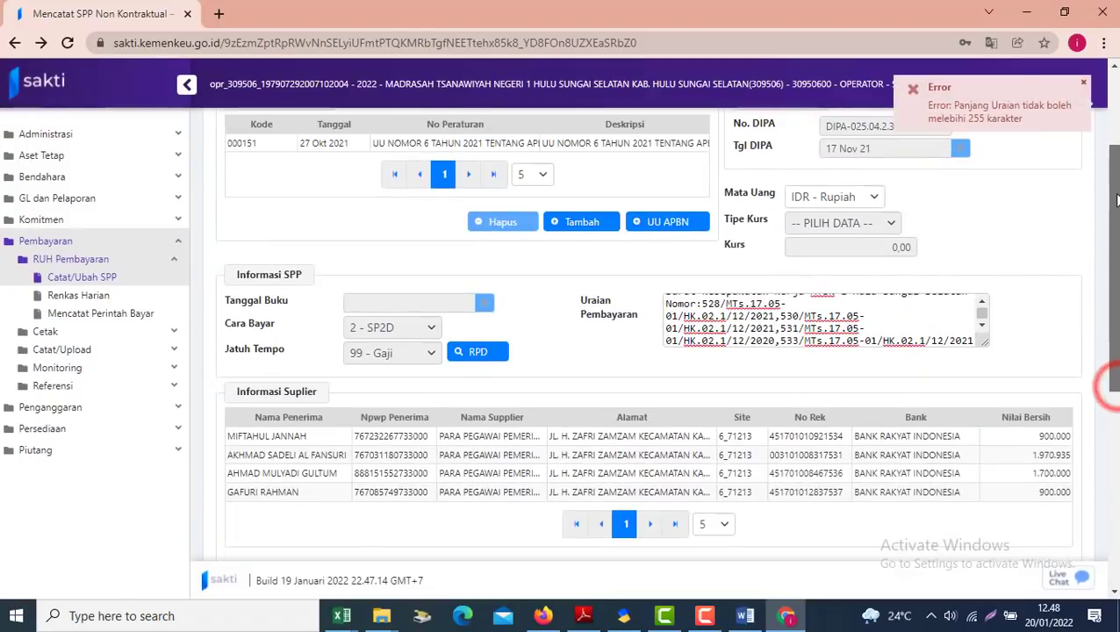
click(802, 340)
key(Up)
key(Up)
key(Up)
key(Up)
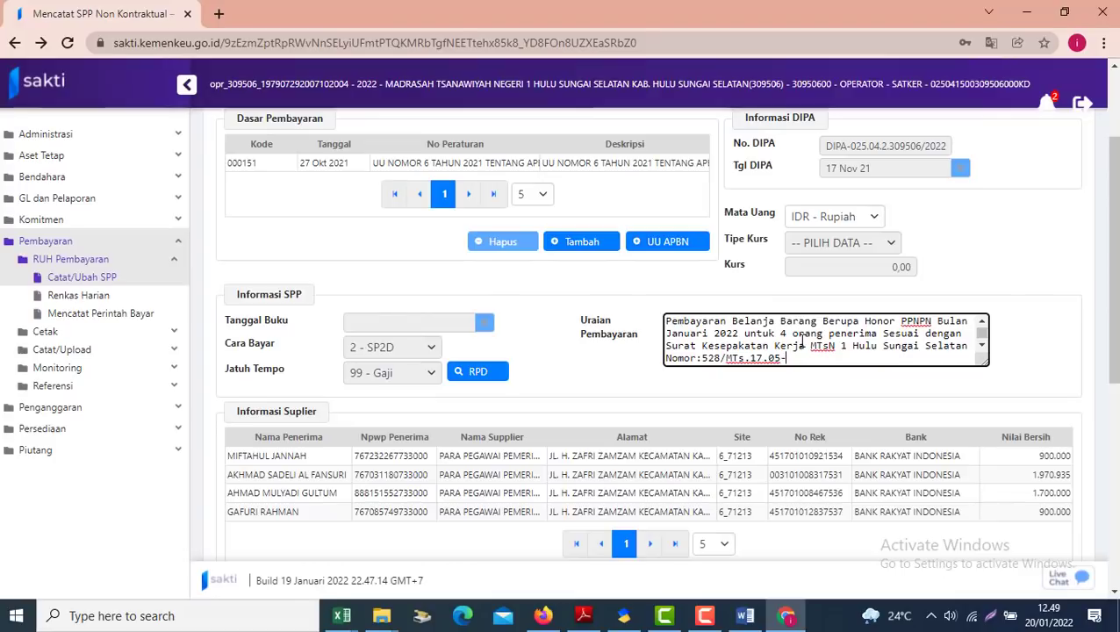
key(Down)
key(Down)
key(Down)
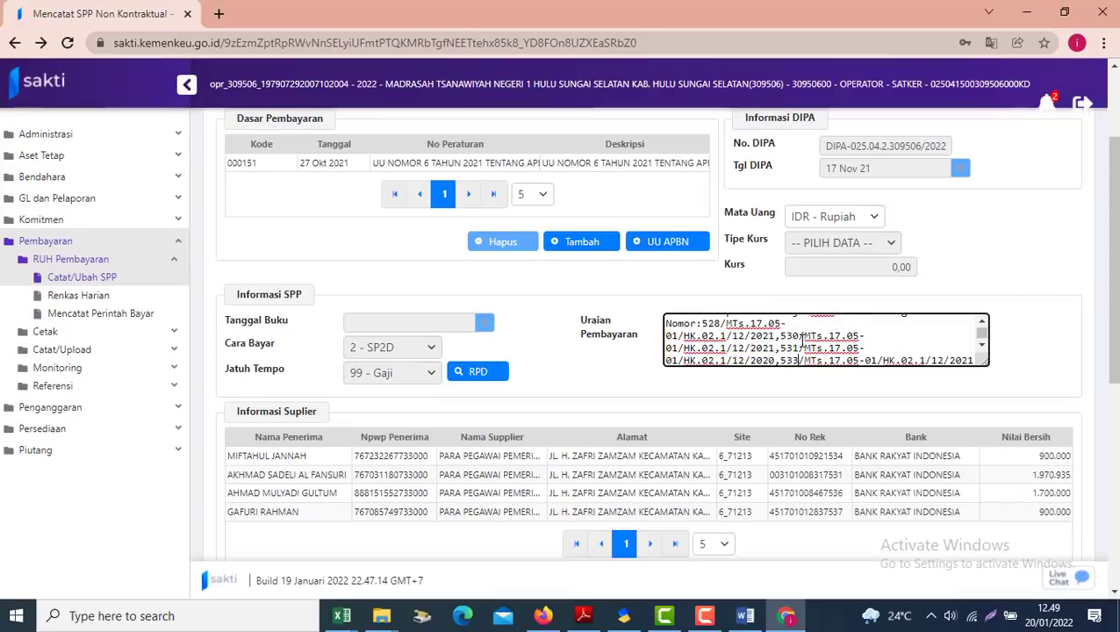
key(Down)
key(Down)
key(Up)
key(Up)
key(Up)
key(Up)
key(Up)
key(Up)
key(Down)
key(Down)
key(Down)
key(Down)
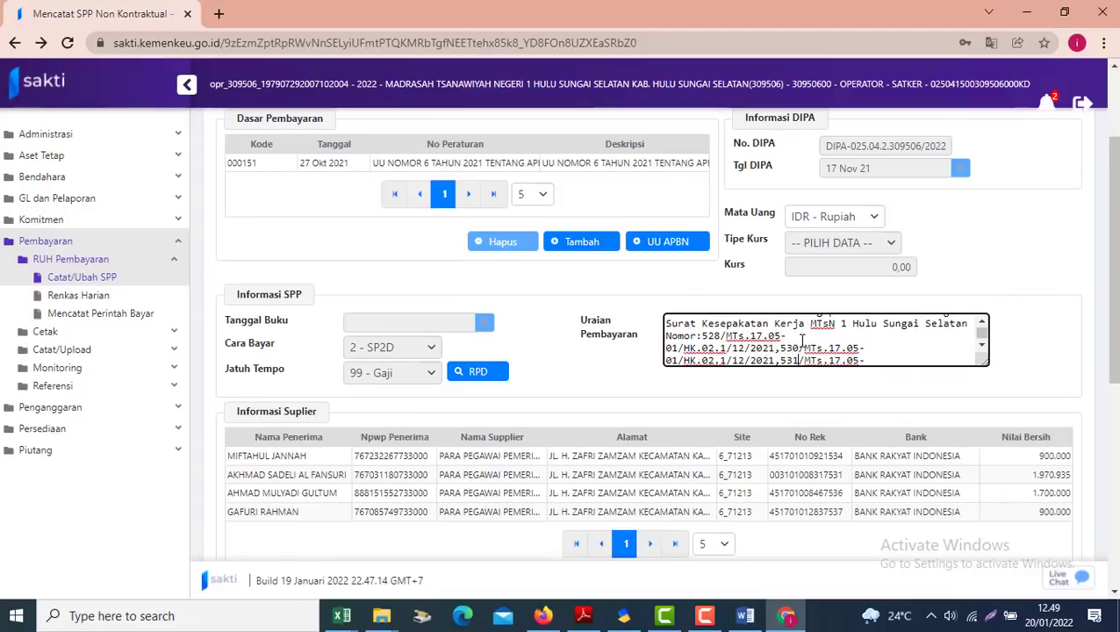
click(781, 348)
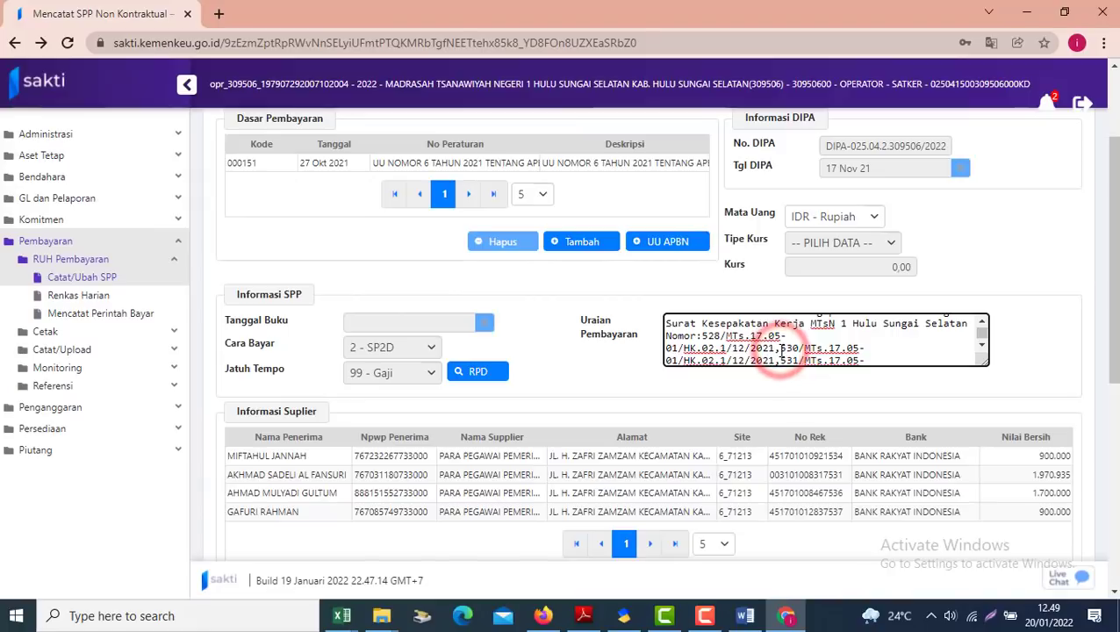
key(shift+Down)
key(shift+Down)
key(shift+Down)
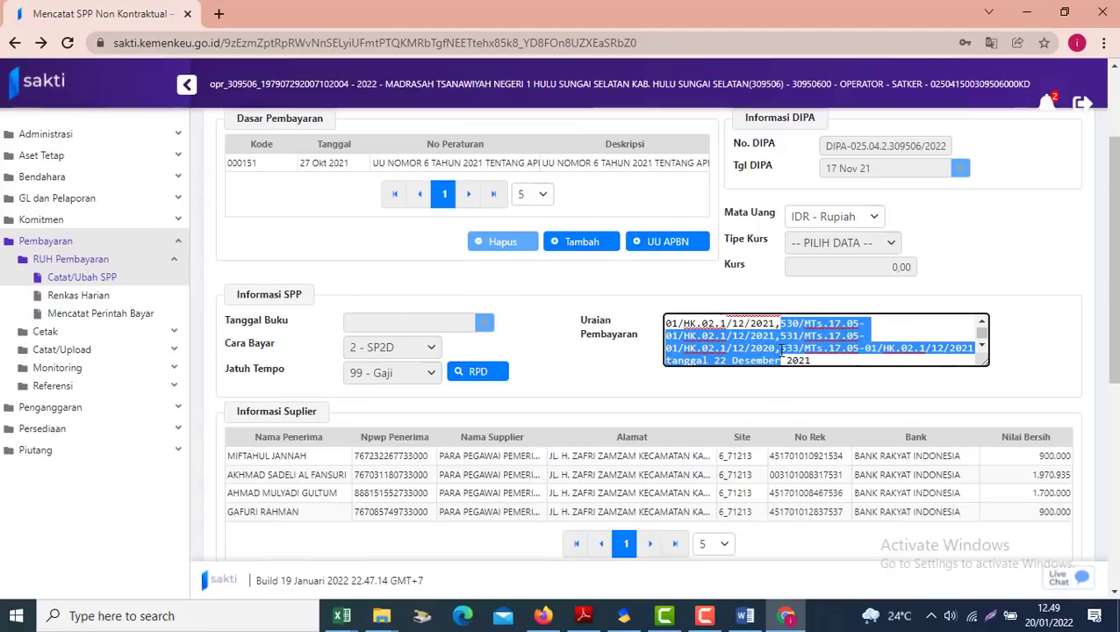
key(shift+Up)
key(shift+Right)
key(shift+Right)
key(shift+Right)
key(shift+Right)
key(shift+Right)
key(shift+Right)
key(shift+Right)
key(shift+Right)
key(shift+Right)
key(shift+Right)
key(shift+Right)
key(shift+Right)
key(shift+Right)
key(shift+Right)
key(shift+Right)
key(shift+Right)
key(shift+Right)
key(shift+Right)
key(shift+Right)
key(shift+Right)
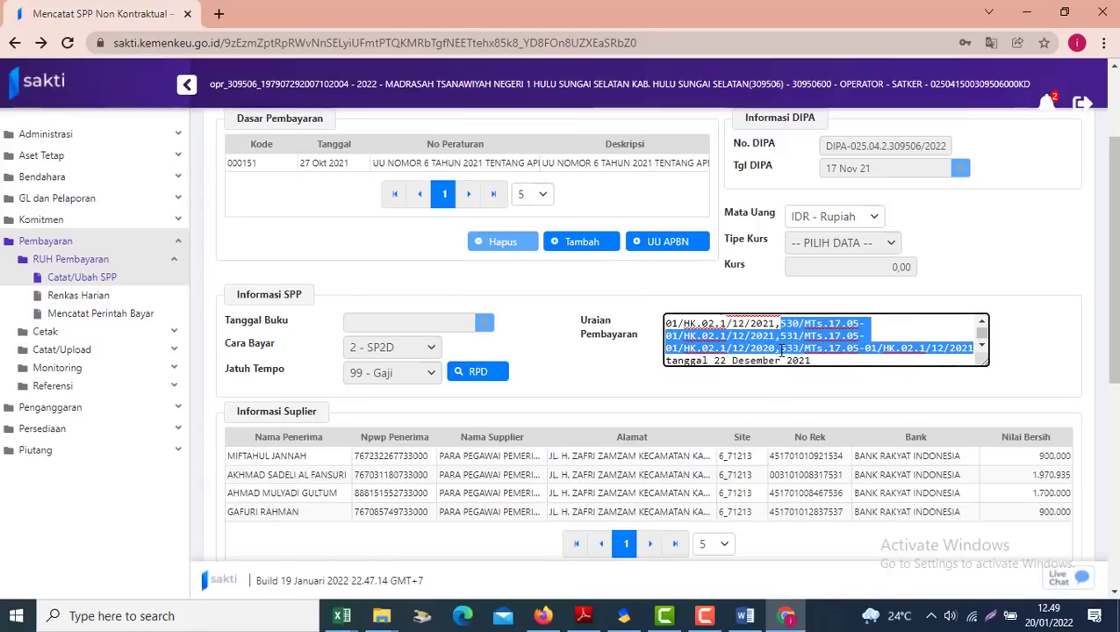
key(BackSpace)
key(BackSpace)
key(BackSpace)
key(BackSpace)
key(BackSpace)
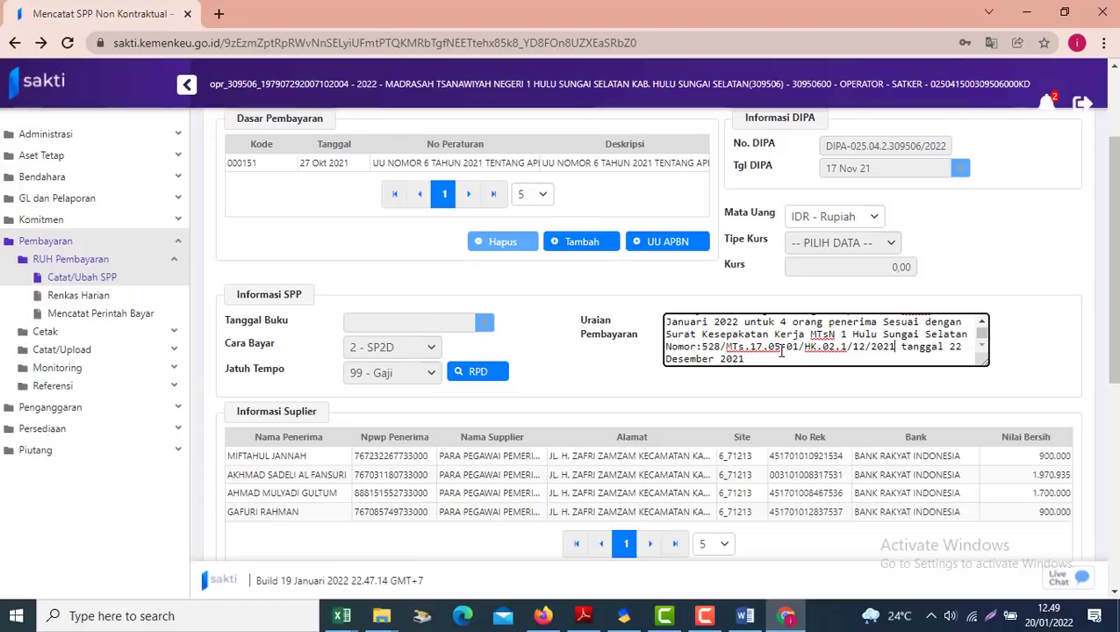
Save SPP 00008T for 5.470.935 with the shortened uraian
scroll(1108, 299, down, 4)
scroll(1108, 298, up, 3)
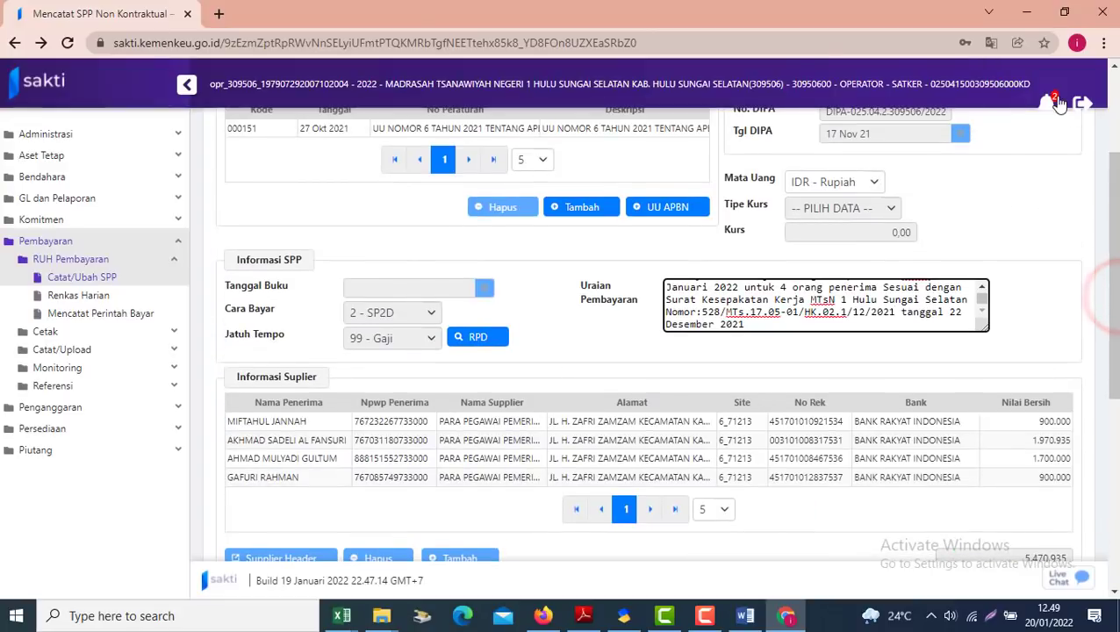
scroll(1103, 316, down, 4)
scroll(1103, 317, up, 3)
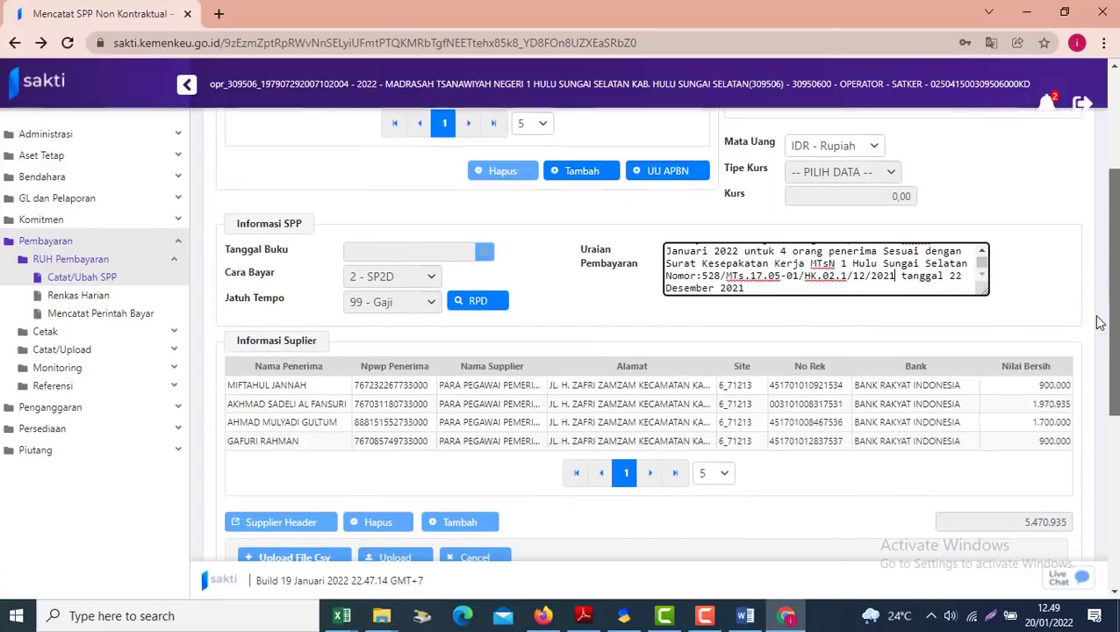
scroll(1108, 277, down, 3)
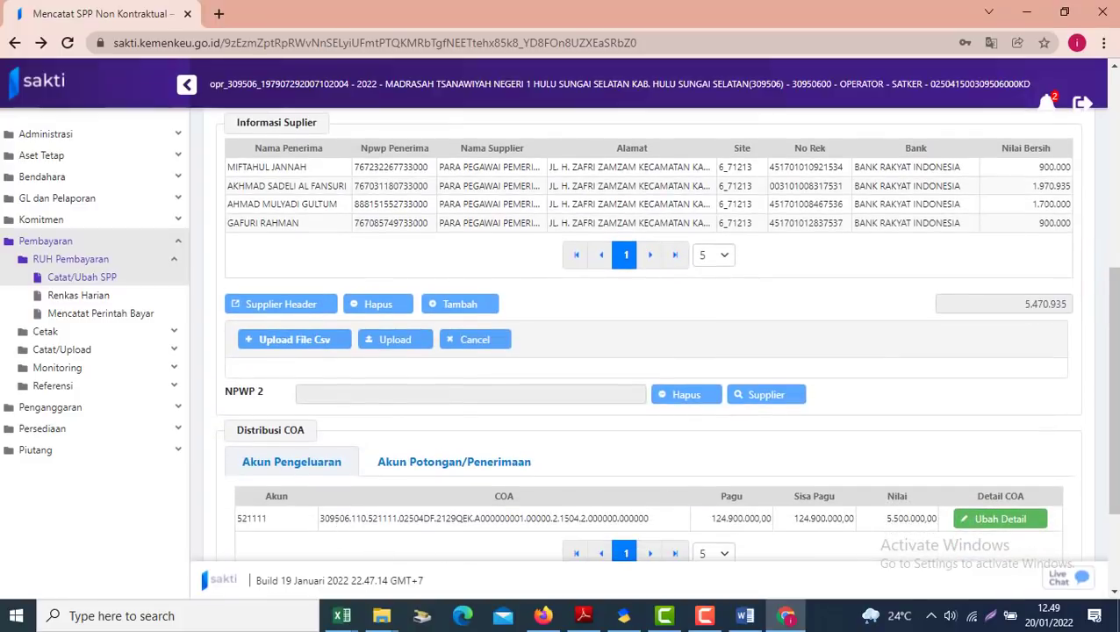
scroll(1096, 382, down, 2)
click(900, 533)
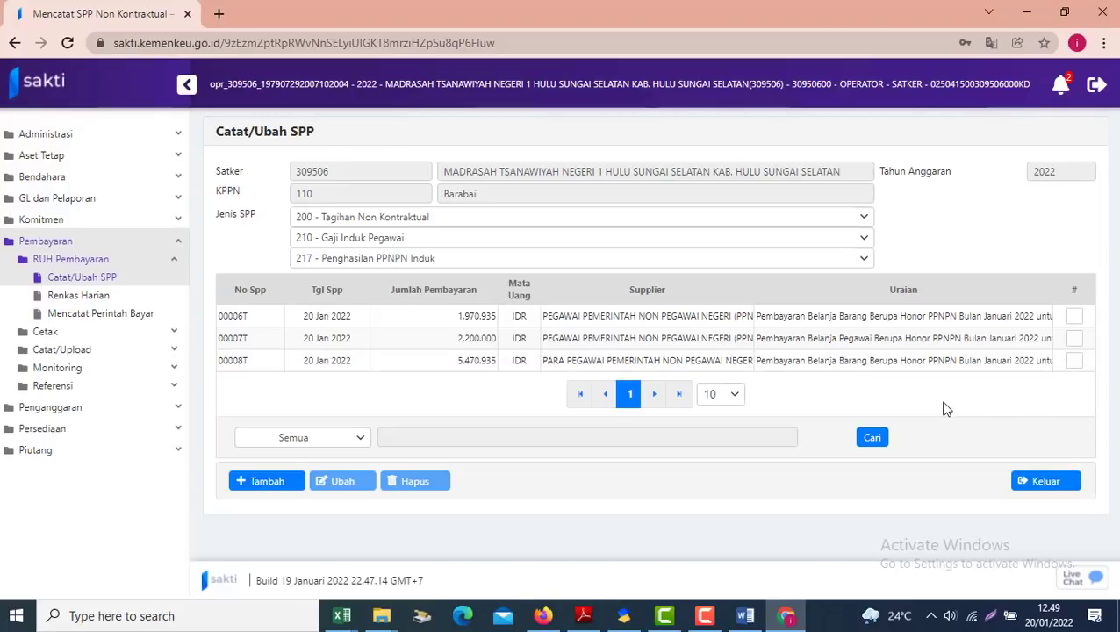
Expand Pembayaran > Cetak in the SAKTI sidebar and bring the Word guide forward
click(90, 331)
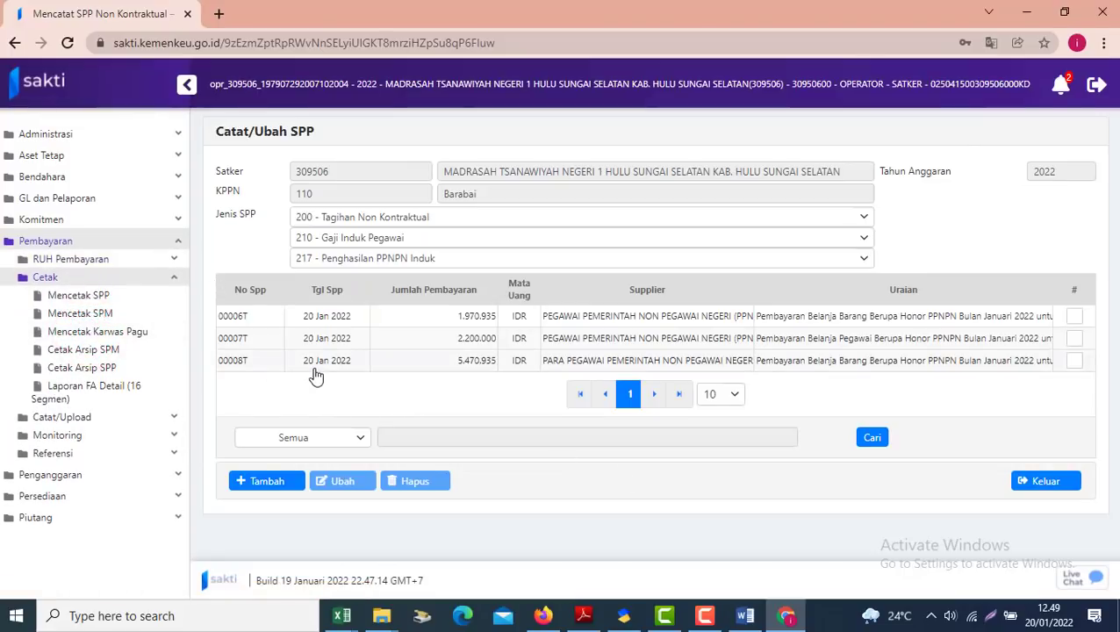
click(745, 616)
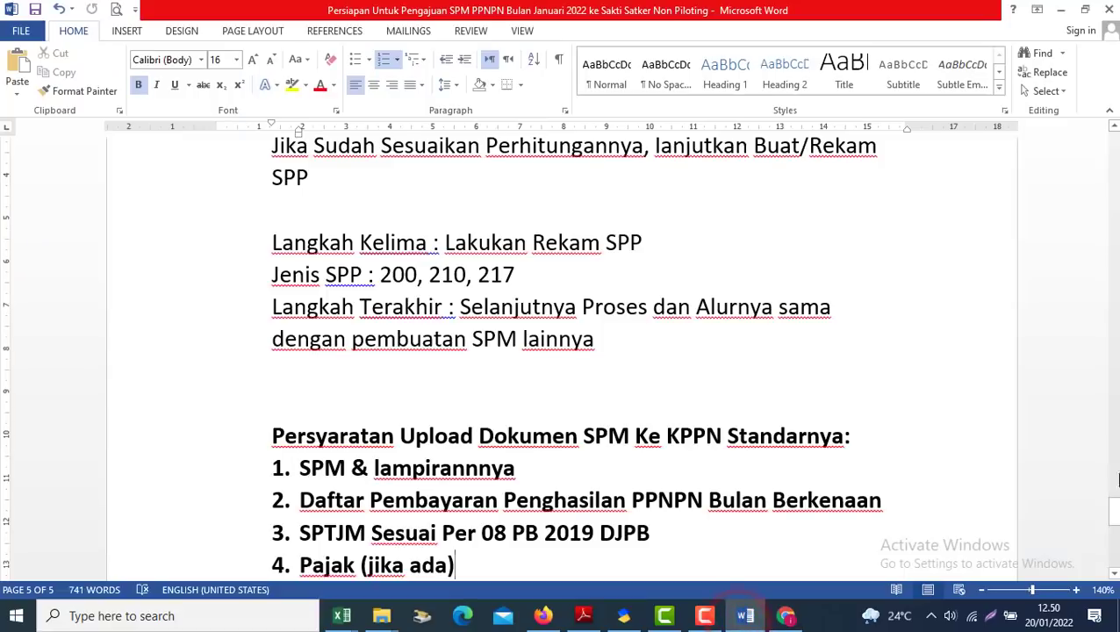
Review the guide's SPM upload requirements for KPPN, starting with 'SPM & lampirannya', then show the payment list preview
drag(1114, 513, 1113, 138)
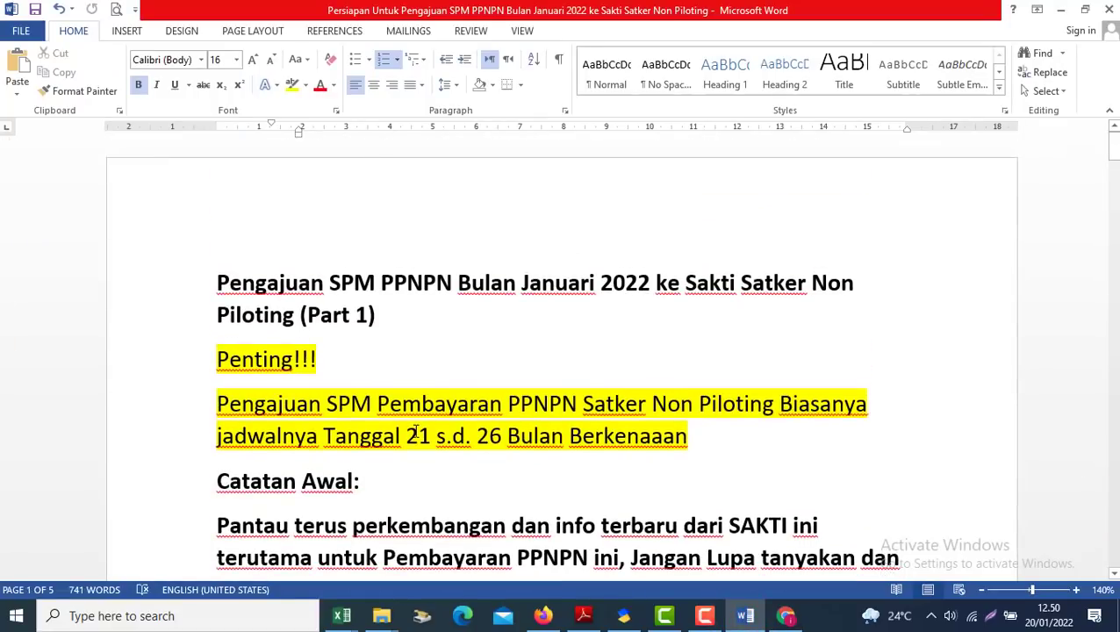
key(alt+Tab)
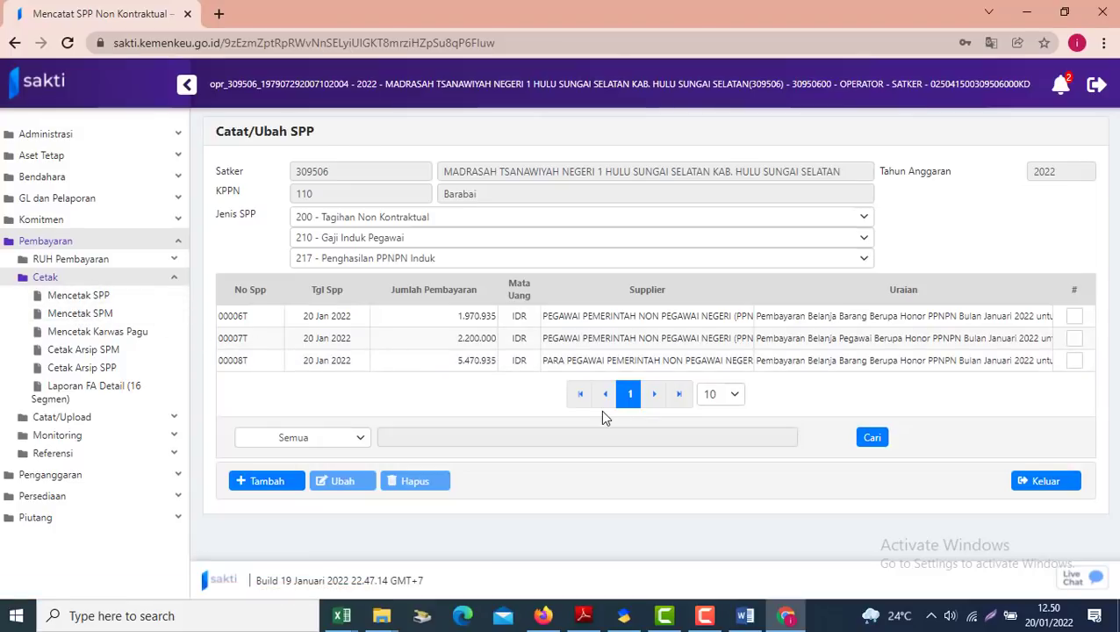
click(748, 614)
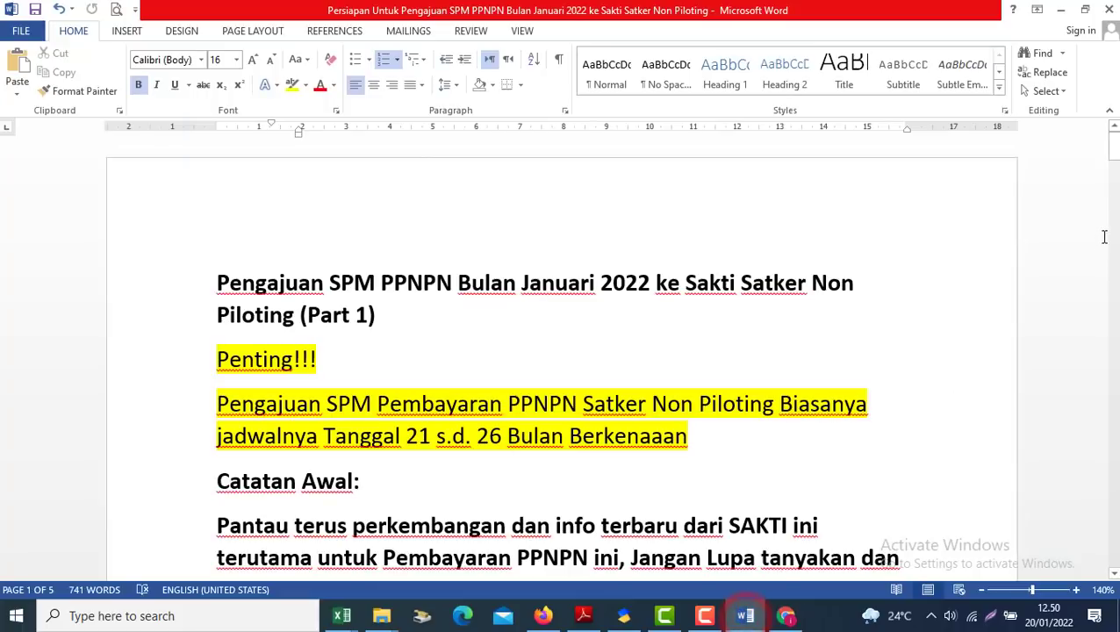
drag(1111, 147, 1088, 520)
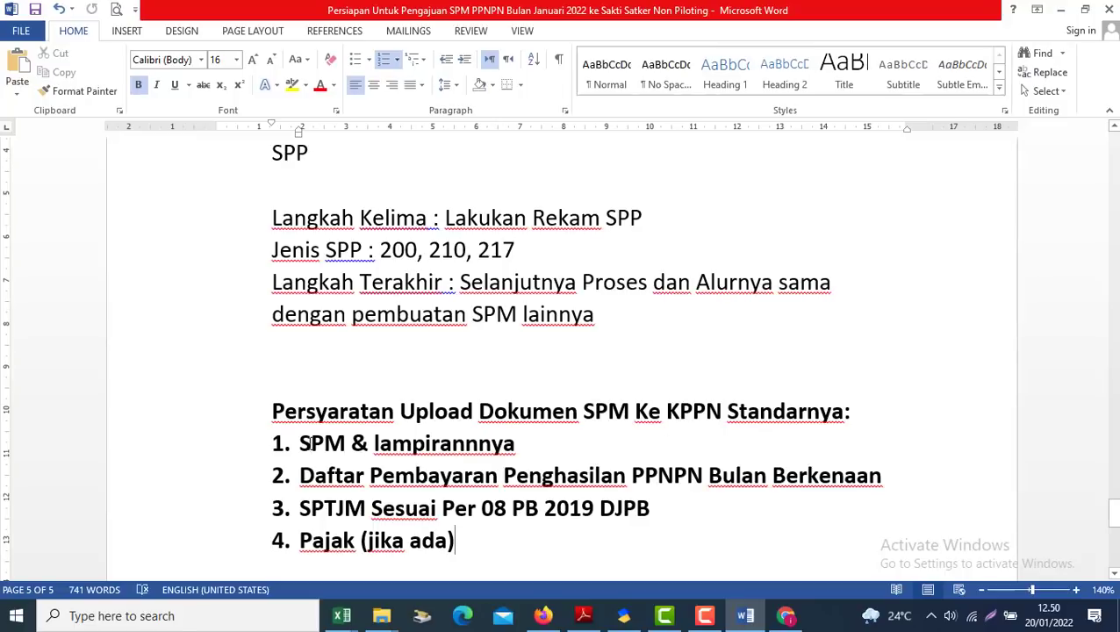
triple_click(300, 443)
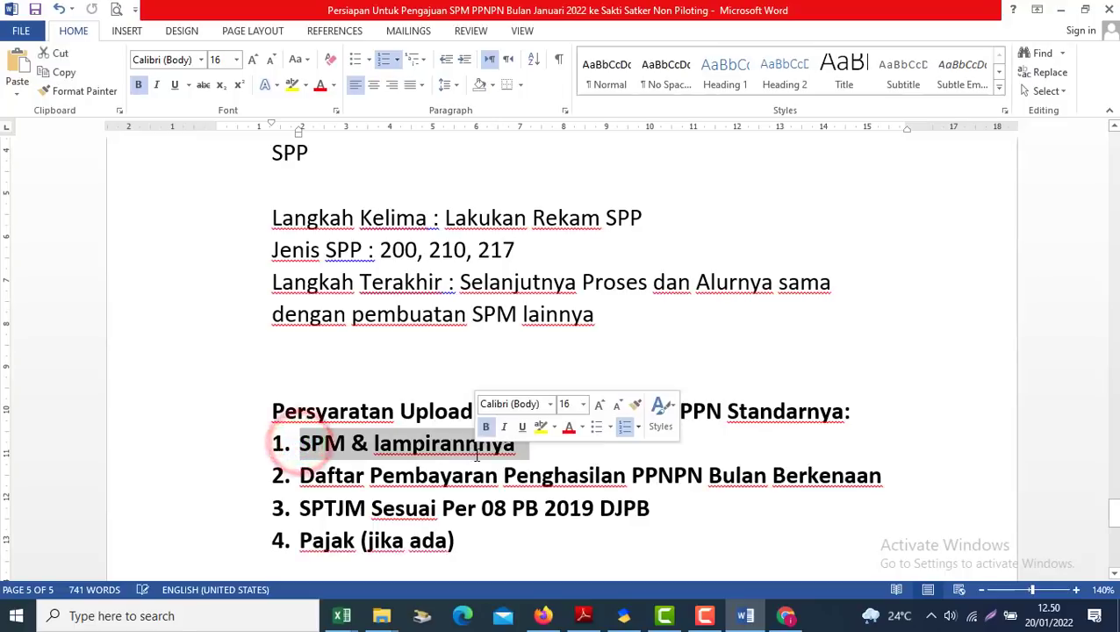
click(322, 496)
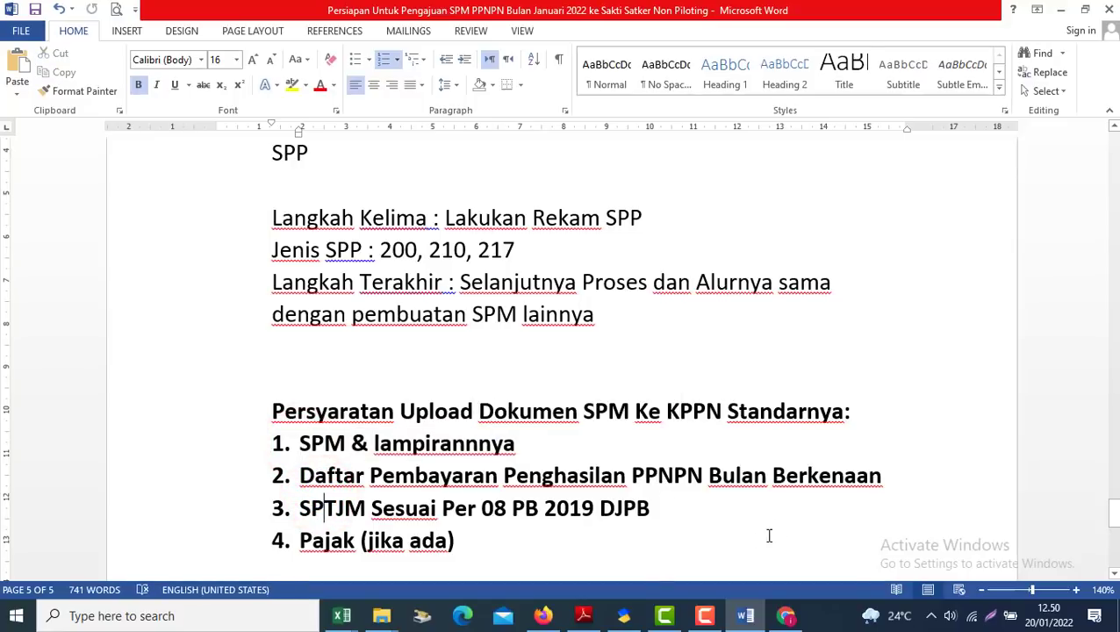
click(625, 615)
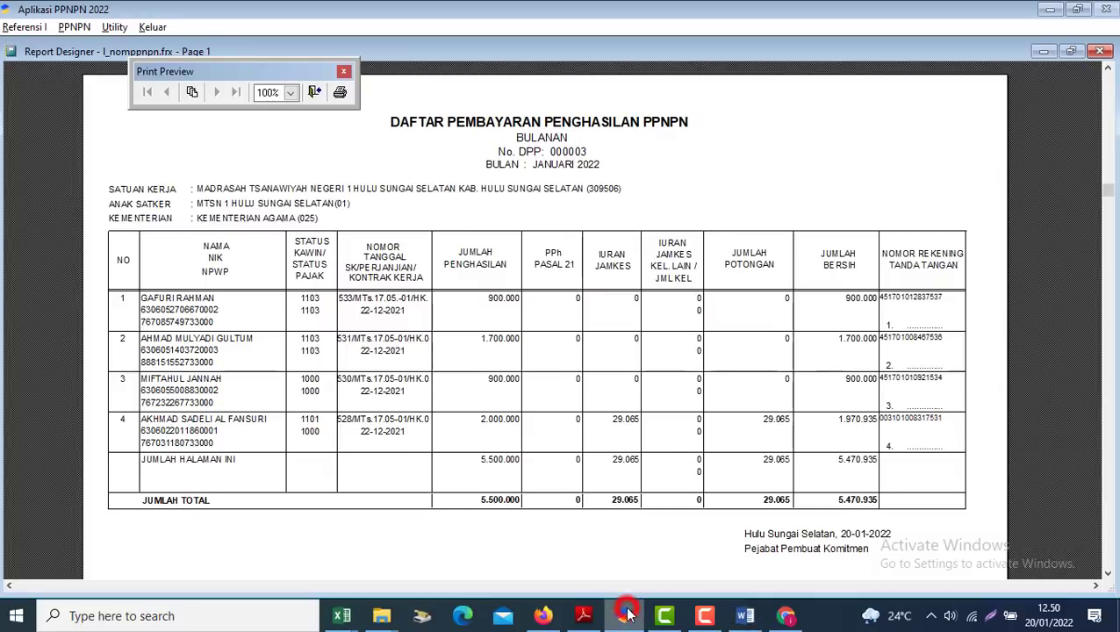
Zoom the January 2022 PPNPN payment list to check the 5.470.935 net total and signing block, then return to Word
click(653, 408)
click(653, 408)
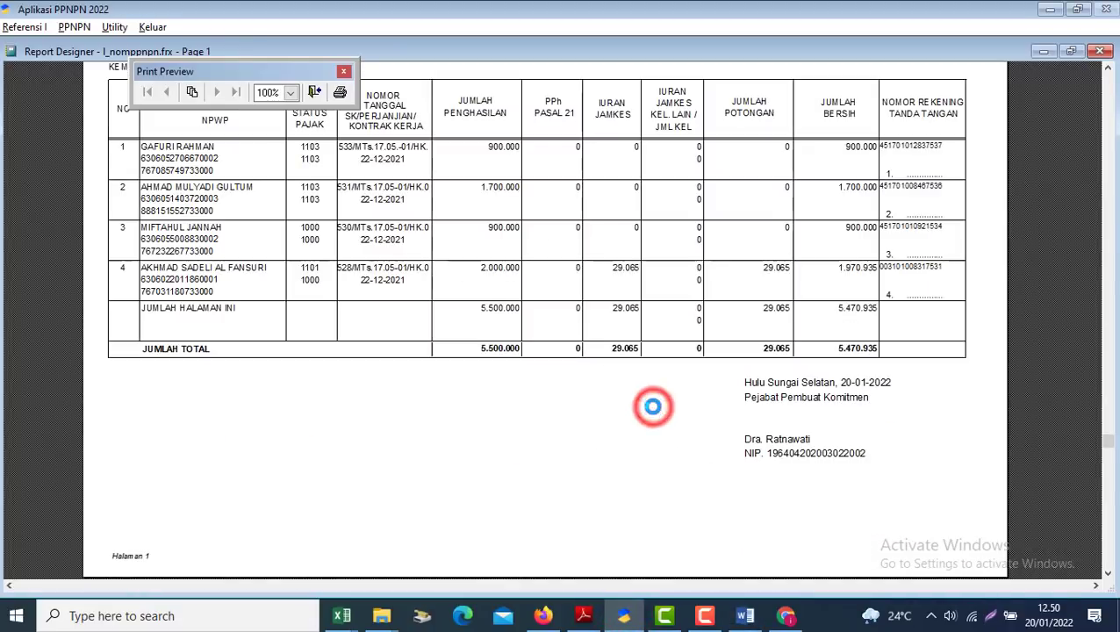
click(653, 408)
click(653, 409)
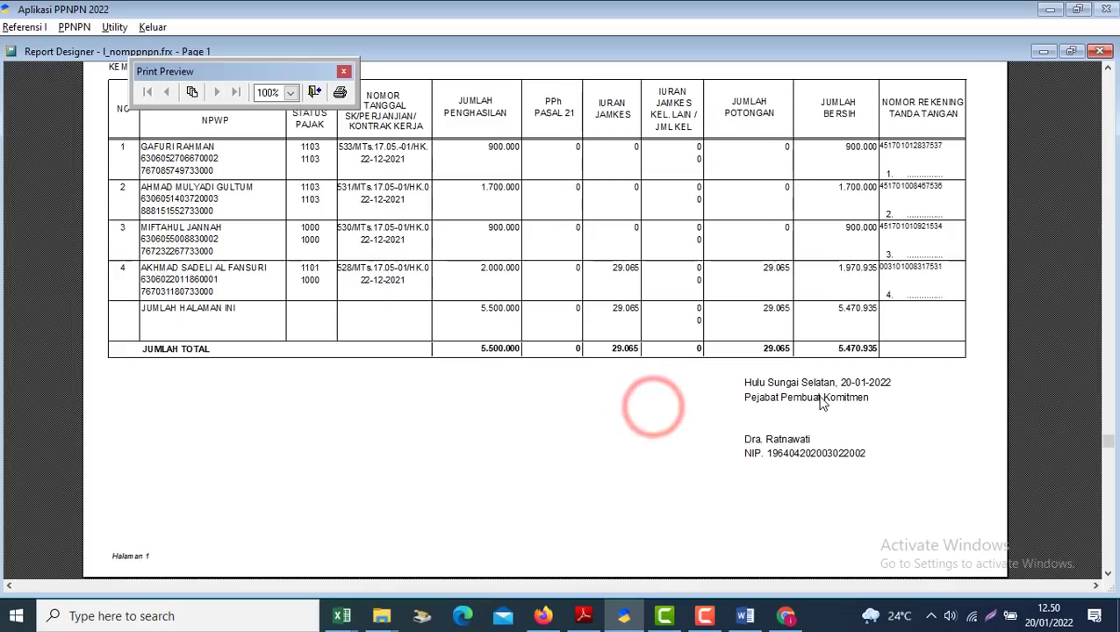
key(alt+Tab)
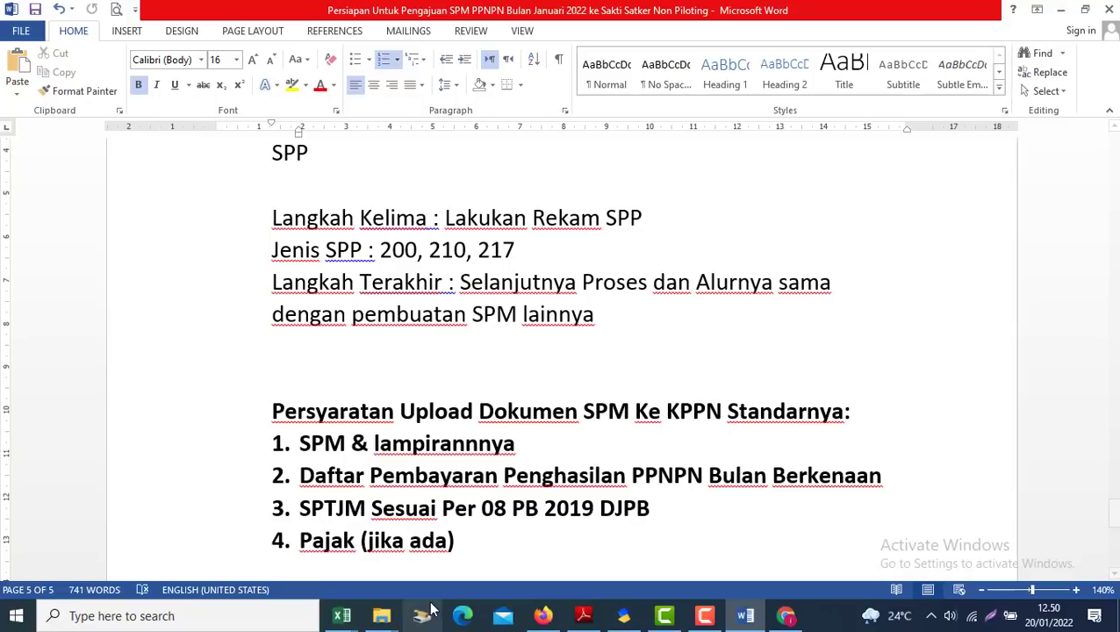
Open the SPTJM Bulanan document from the Berkas folder
click(381, 614)
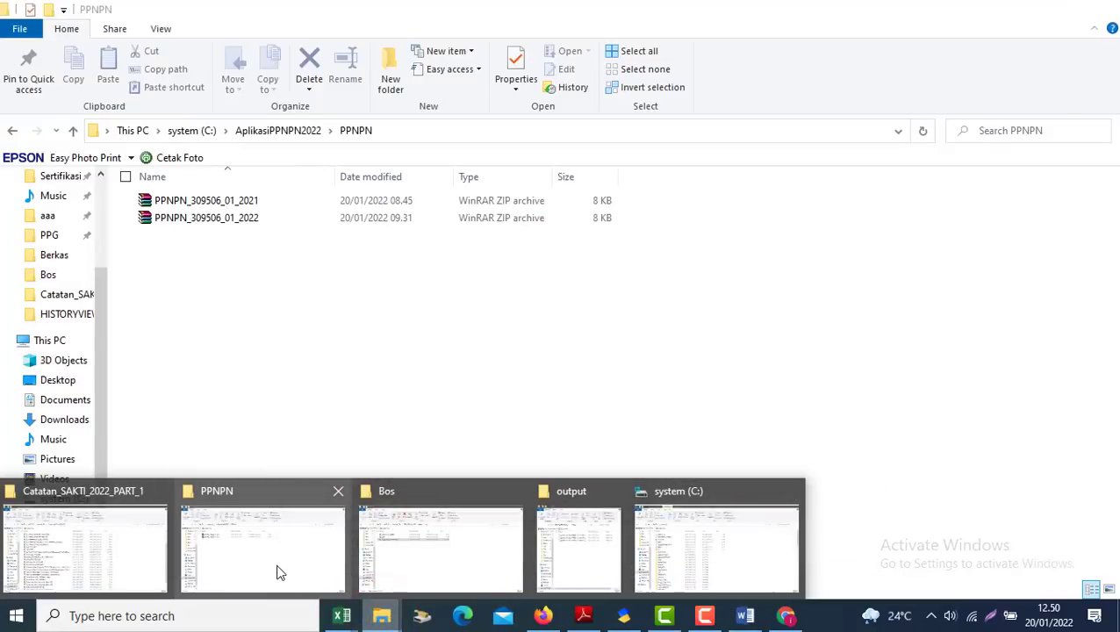
click(451, 534)
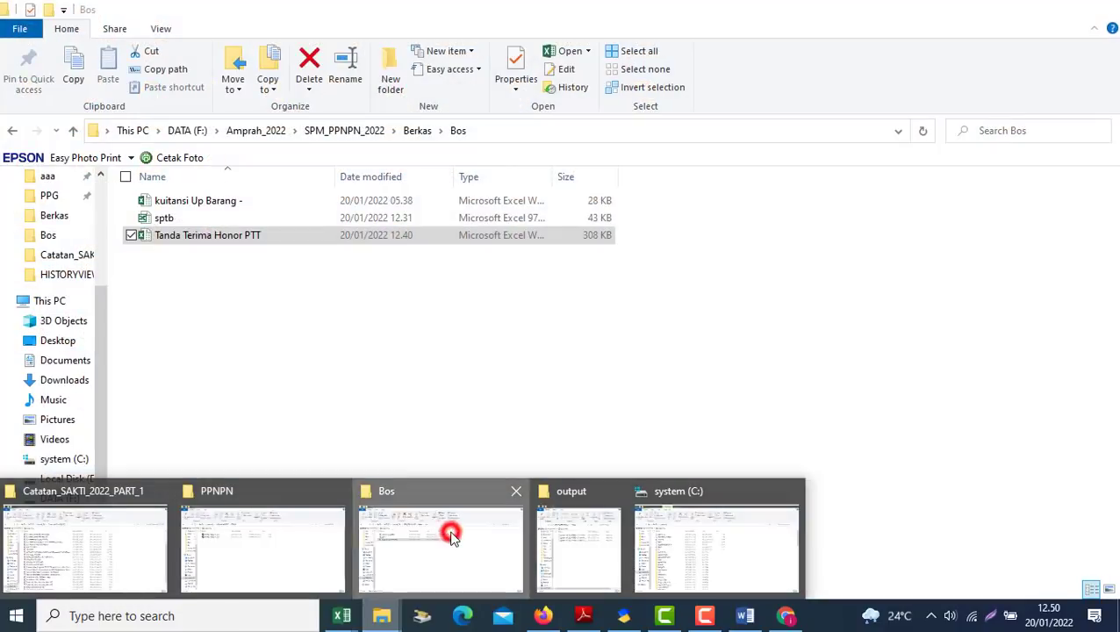
click(19, 131)
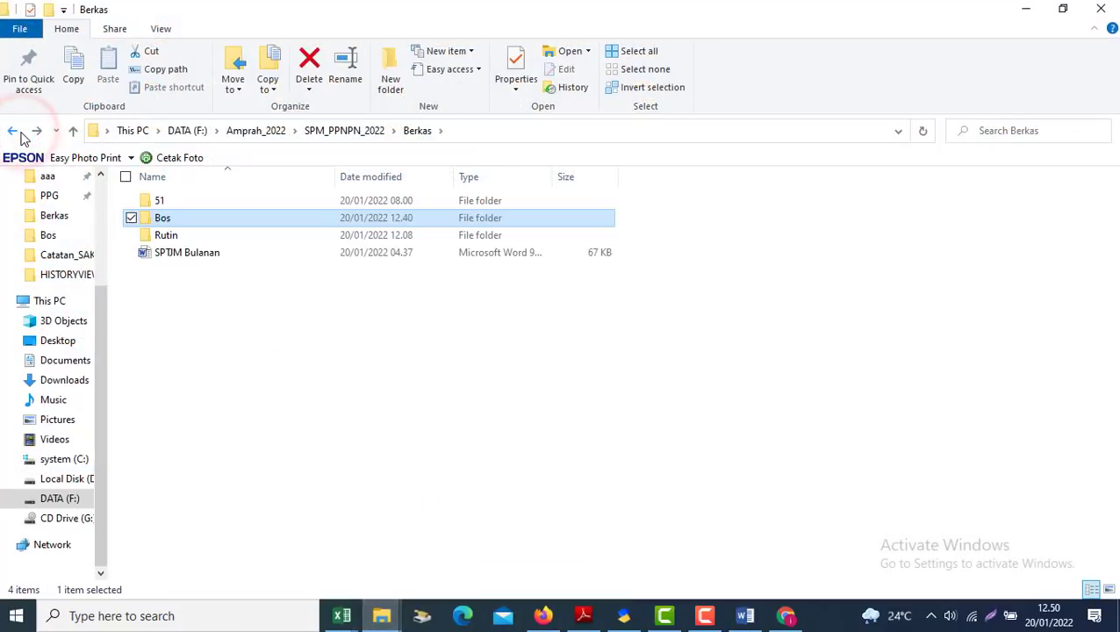
double_click(187, 252)
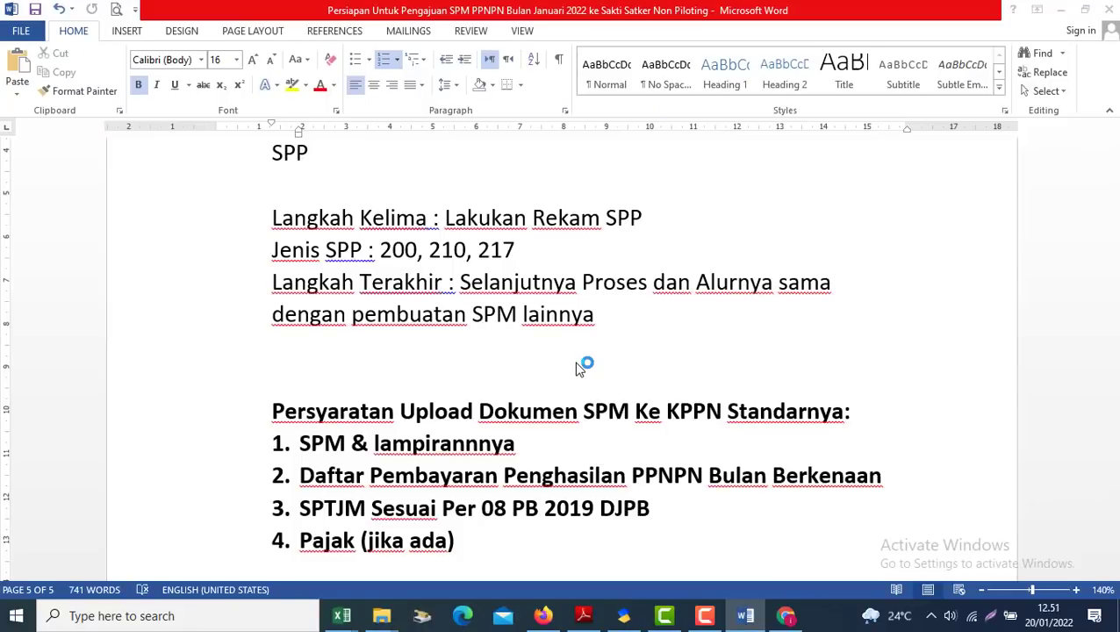
drag(1114, 158, 1113, 198)
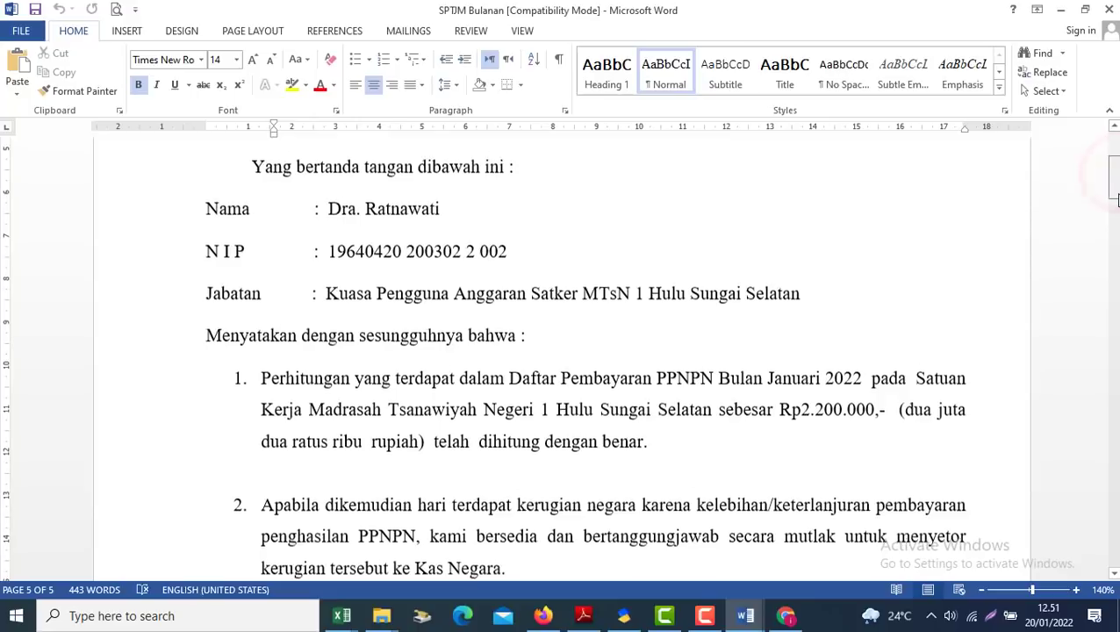
Move Explorer up to SPM_PPNPN_2022 and scroll the SPTJM Bulanan statement down to its signature
click(382, 615)
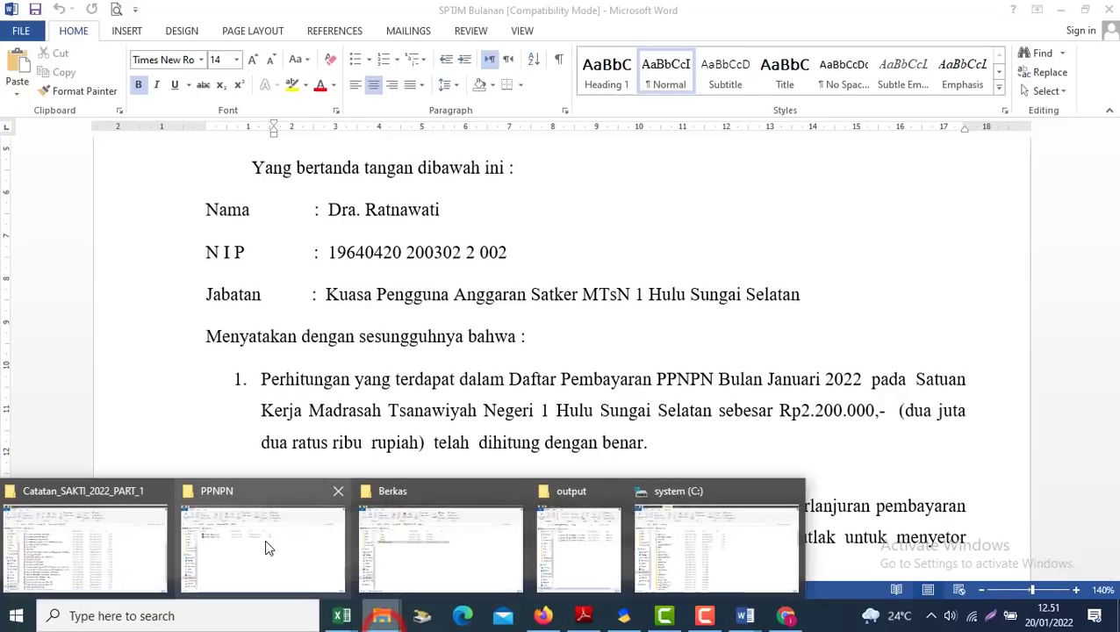
click(442, 531)
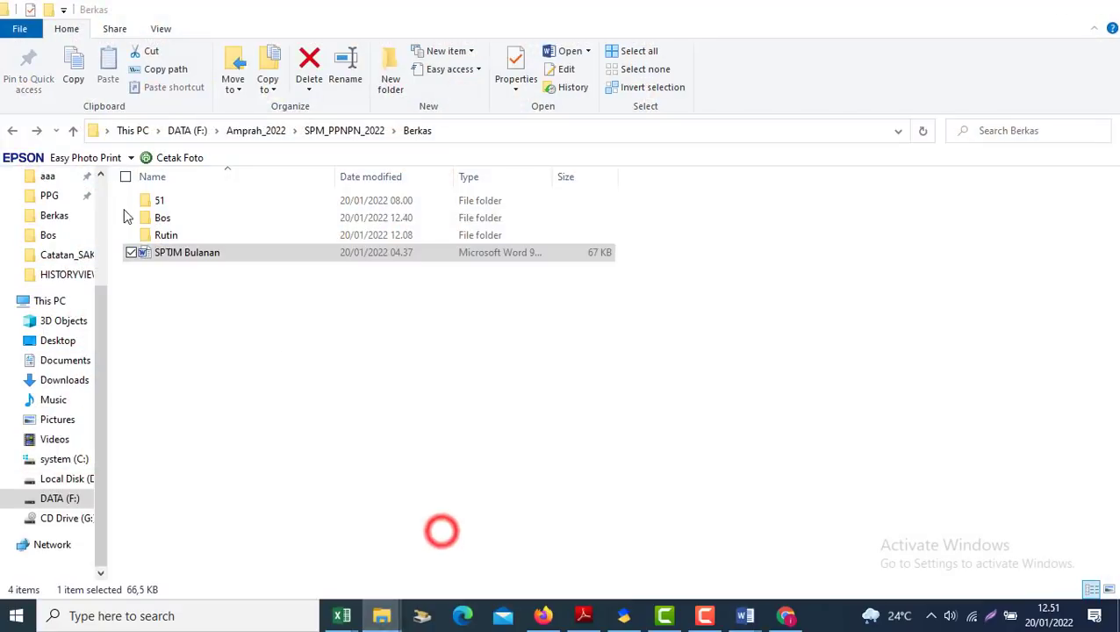
click(12, 130)
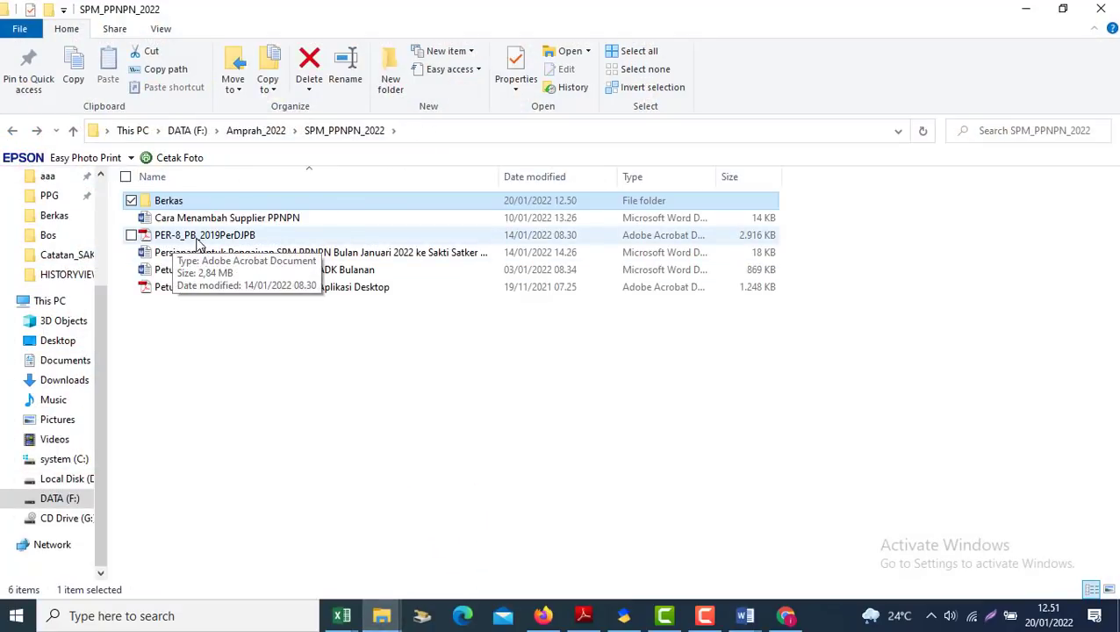
key(alt+Tab)
click(1113, 192)
mouse_move(1113, 191)
mouse_down()
mouse_move(1113, 175)
mouse_move(1114, 252)
mouse_move(1115, 243)
mouse_up()
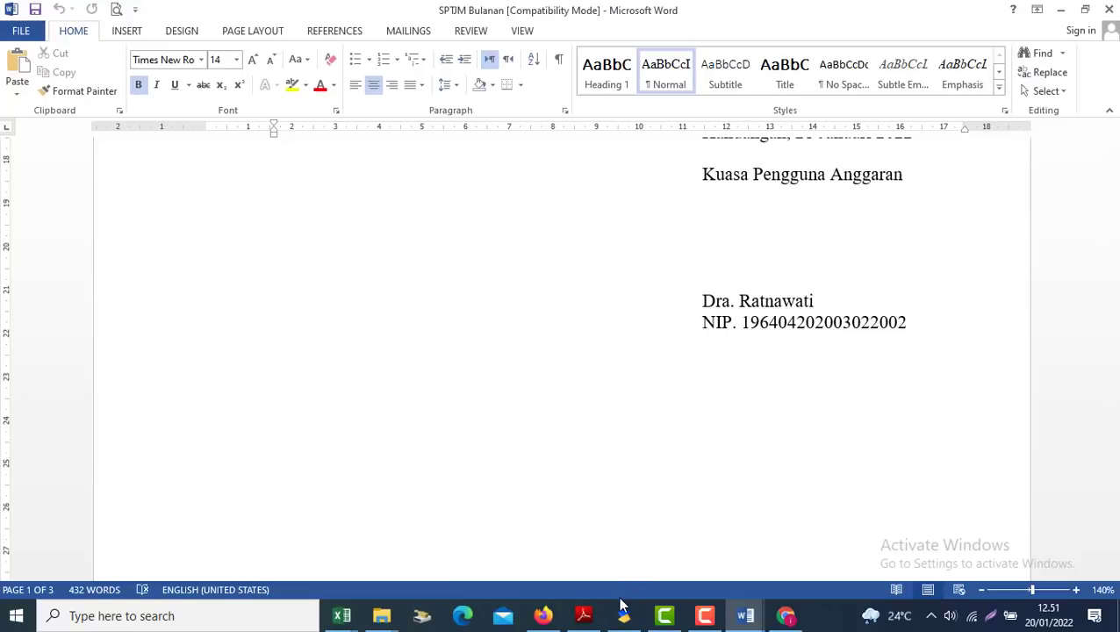
Bring the SPM preparation guide forward at its requirements list, around the Pajak (jika ada) line
mouse_move(745, 615)
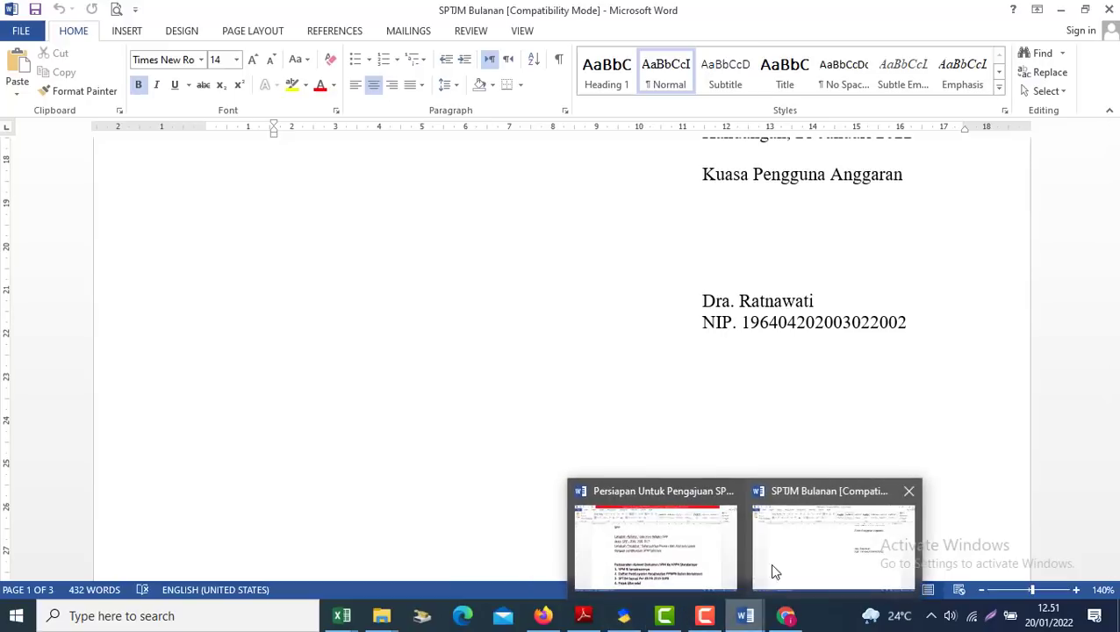
click(693, 558)
click(364, 538)
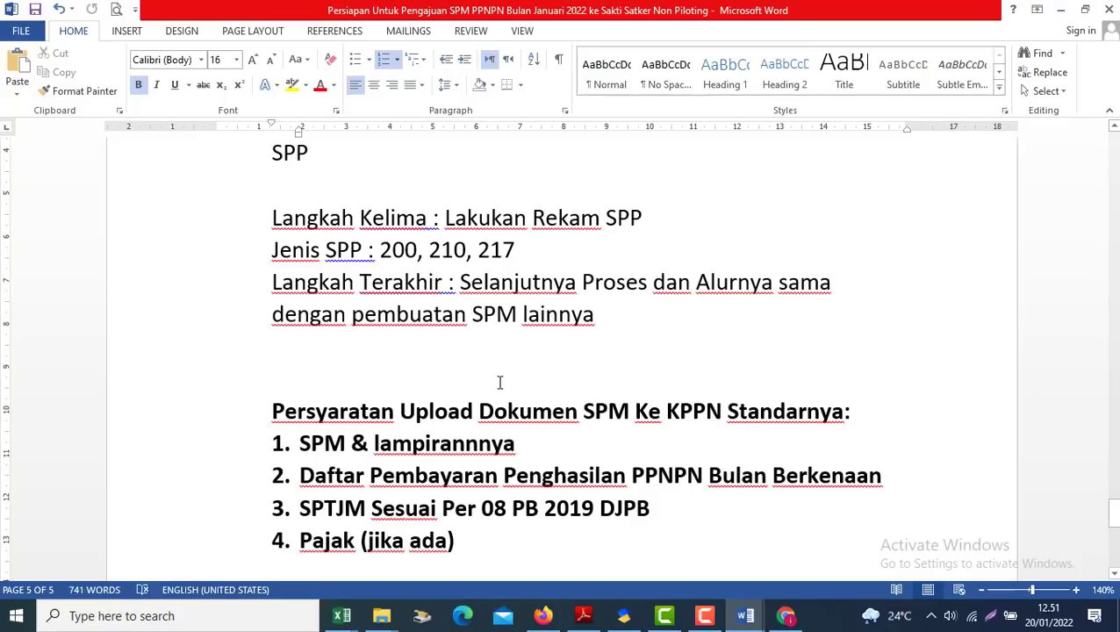
click(434, 349)
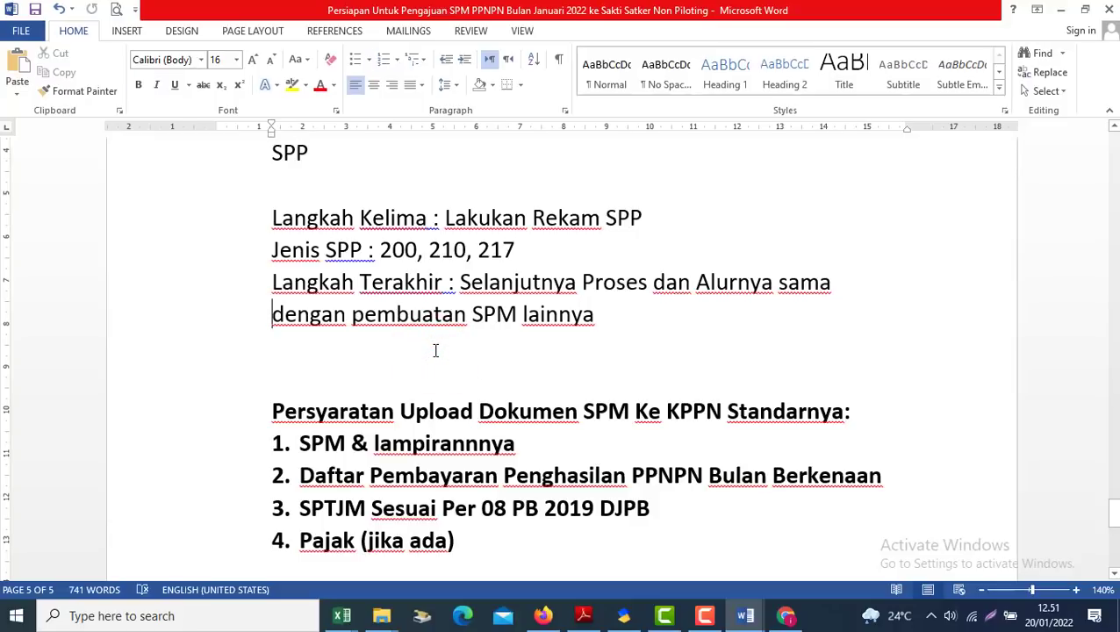
Scroll up past Langkah Kedua to the title 'Pengajuan SPM PPNPN Bulan Januari 2022 (Part 1)'
scroll(435, 350, up, 10)
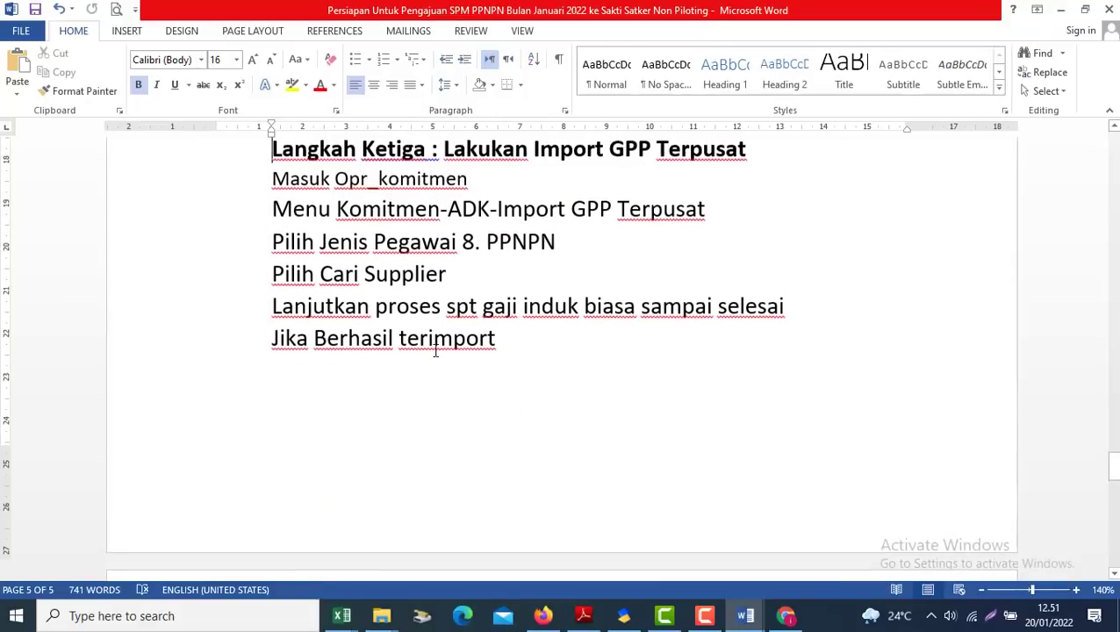
key(Up)
key(Up)
key(Up)
key(Up)
key(Up)
key(Up)
key(Up)
key(Up)
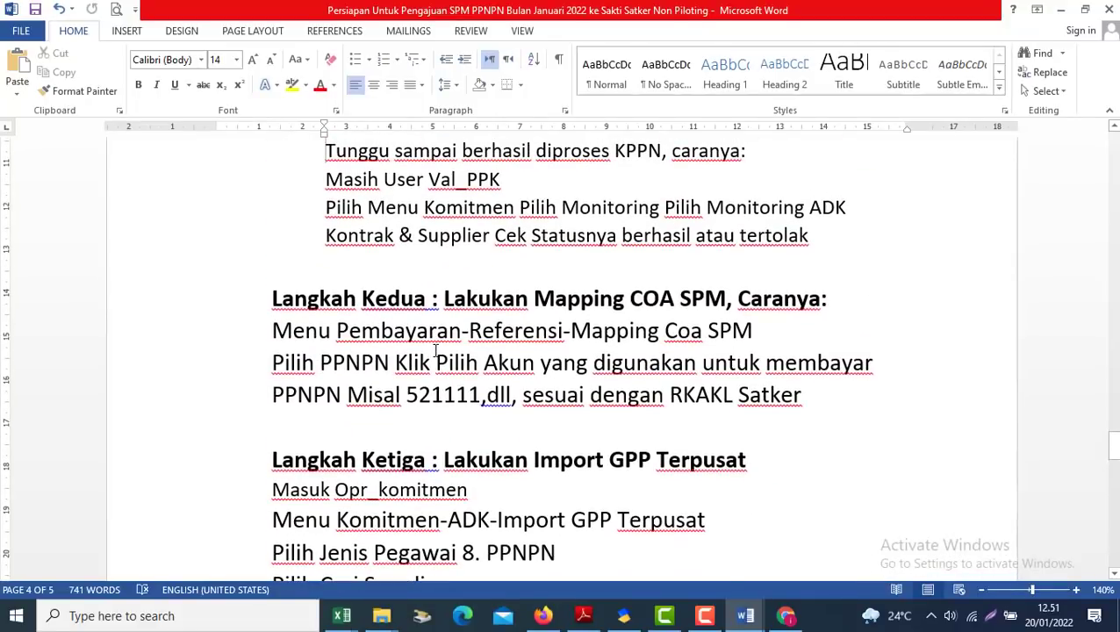
scroll(435, 350, up, 10)
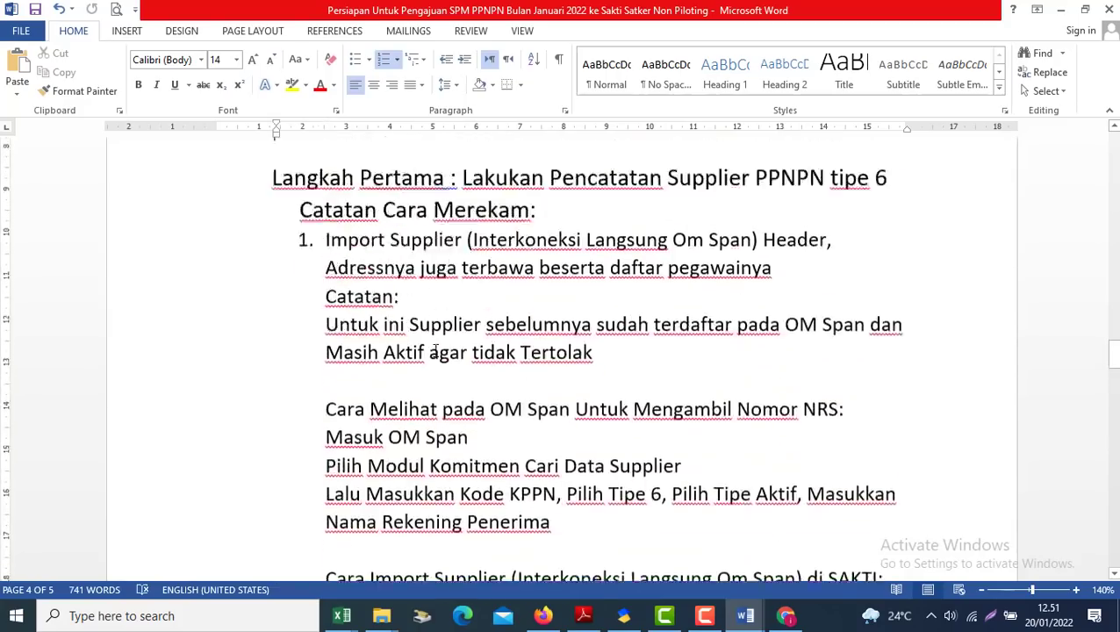
scroll(436, 351, down, 10)
scroll(436, 350, up, 10)
scroll(435, 351, up, 1)
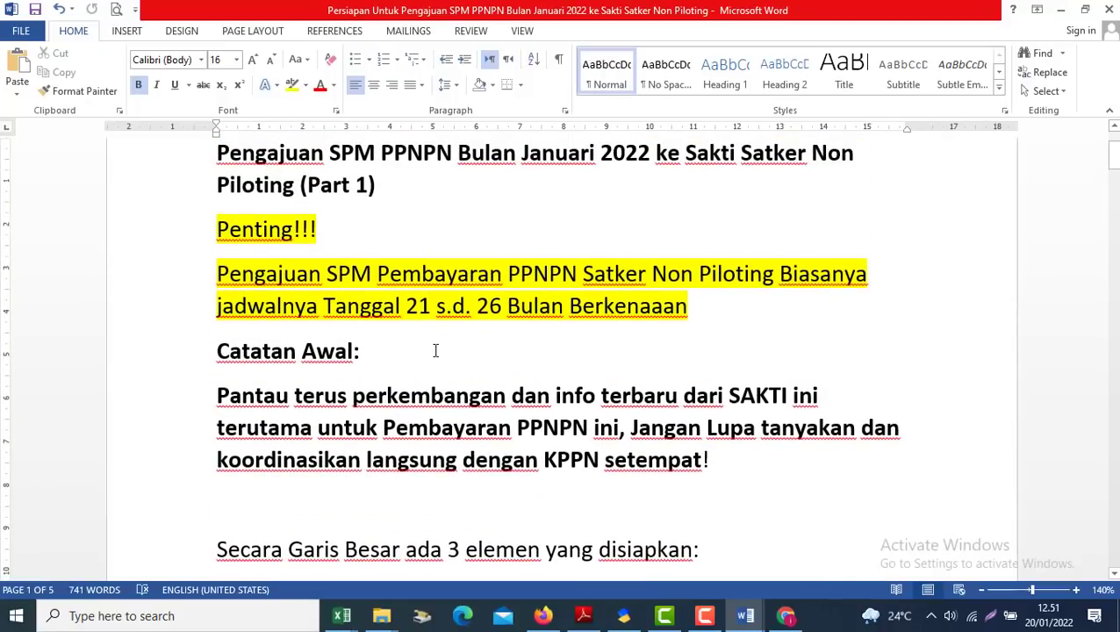